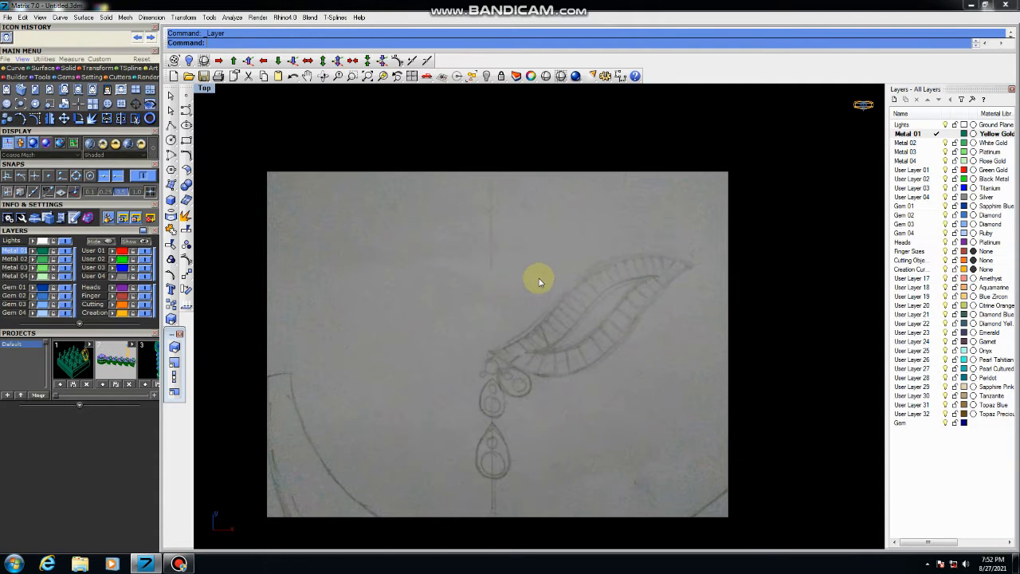
# Examine the jewellery sketch, looking over the curved leaf and the teardrop drops hanging below it
pyautogui.scroll(3, 551, 276)
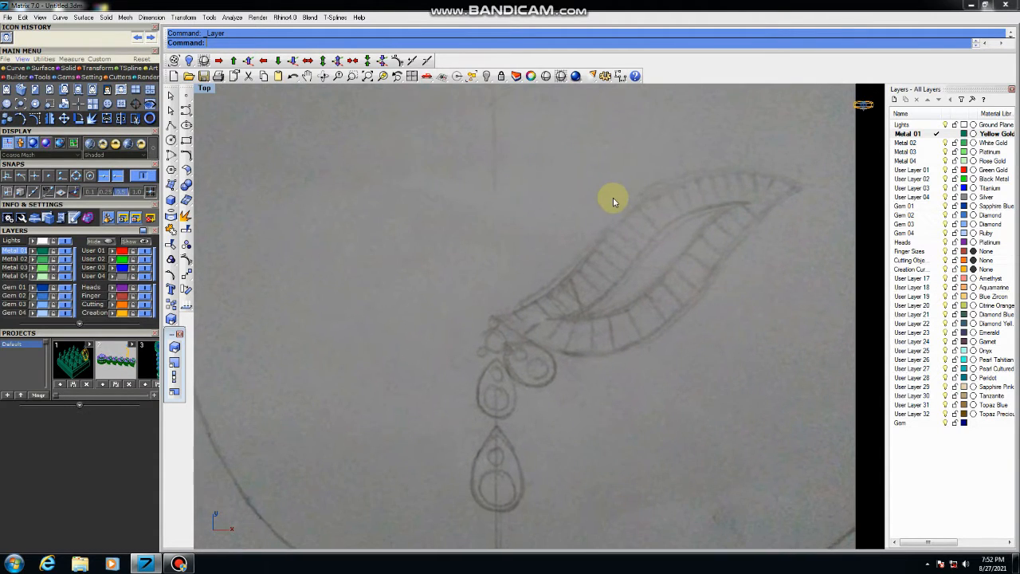
pyautogui.scroll(-3, 614, 198)
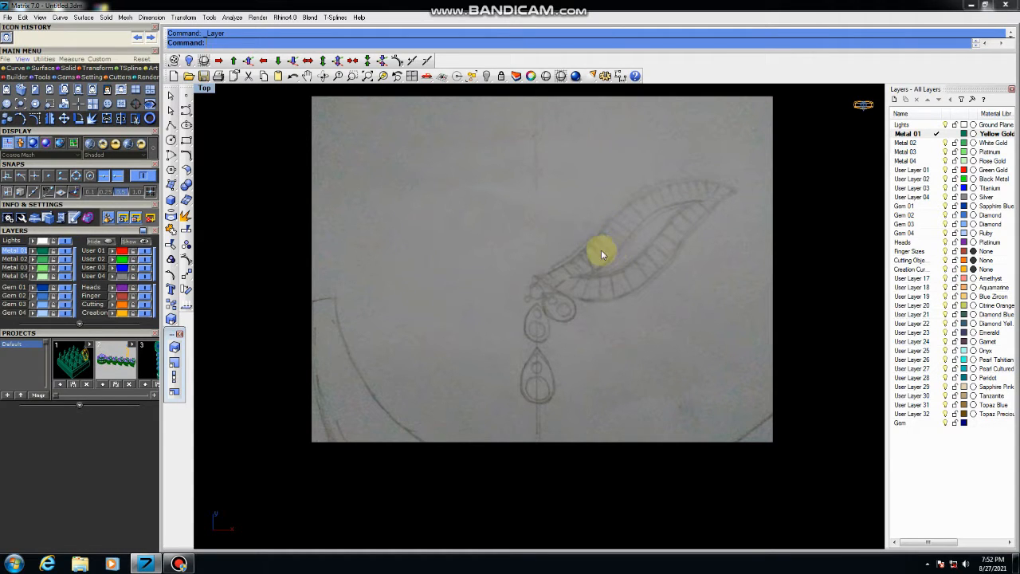
pyautogui.scroll(-2, 567, 280)
pyautogui.scroll(2, 568, 281)
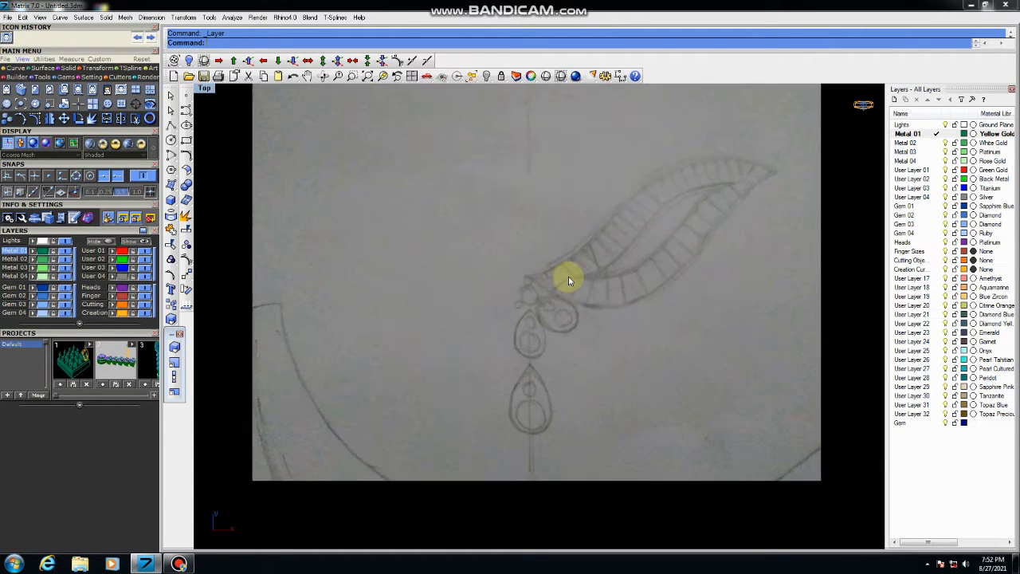
pyautogui.scroll(-2, 480, 316)
pyautogui.scroll(2, 562, 289)
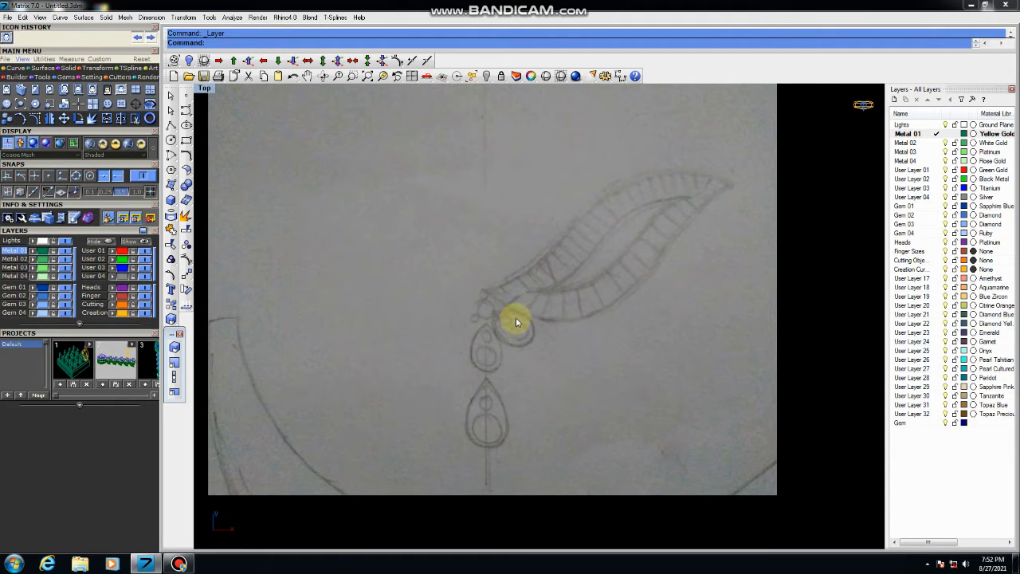
pyautogui.scroll(-3, 515, 318)
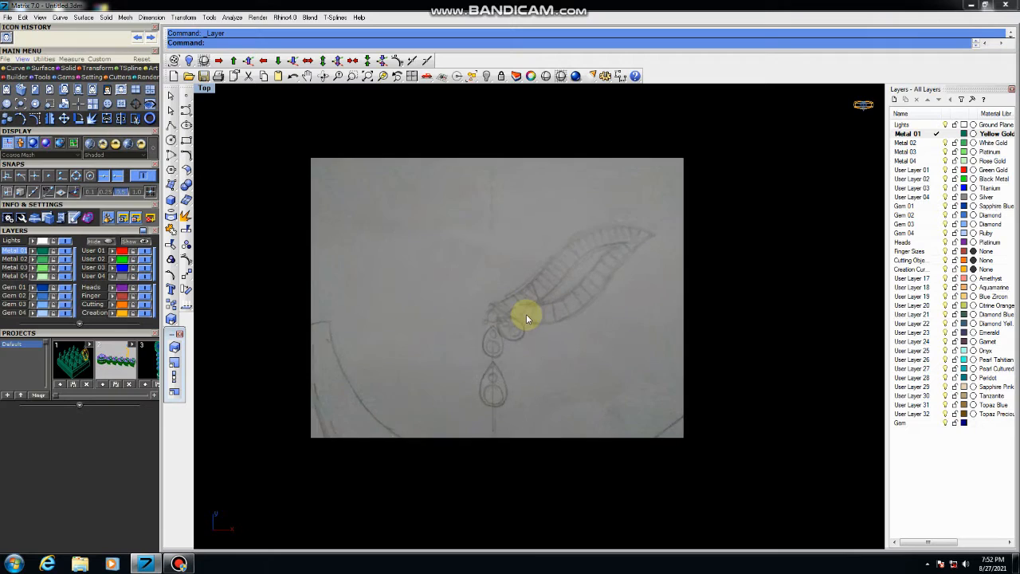
pyautogui.scroll(3, 526, 317)
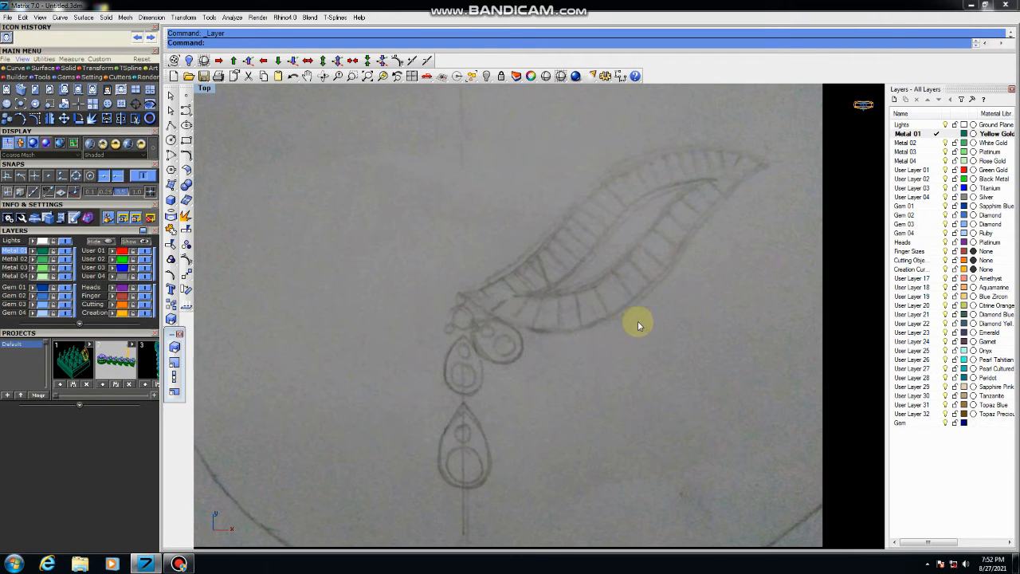
pyautogui.scroll(-1, 660, 335)
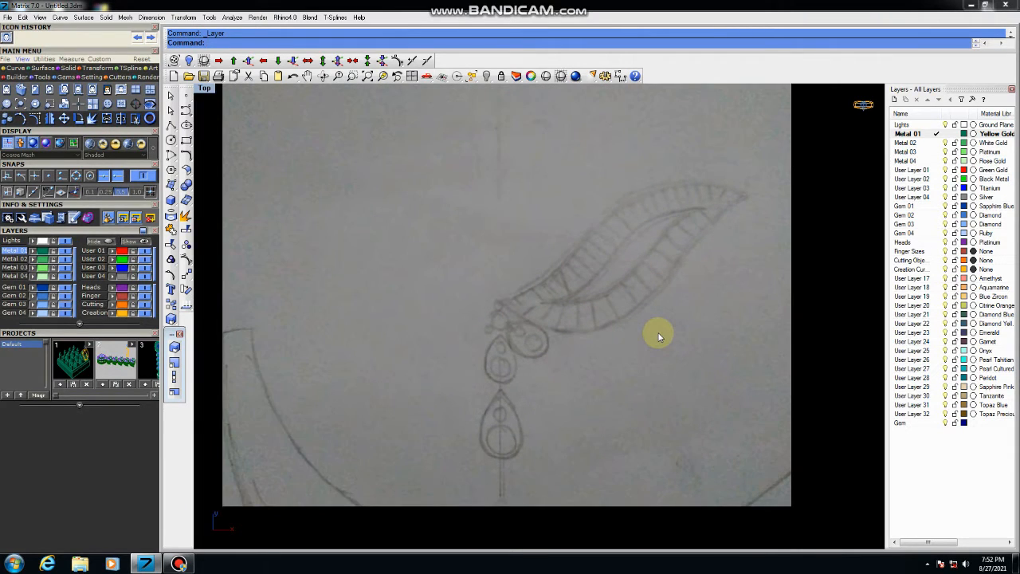
pyautogui.scroll(-1, 654, 338)
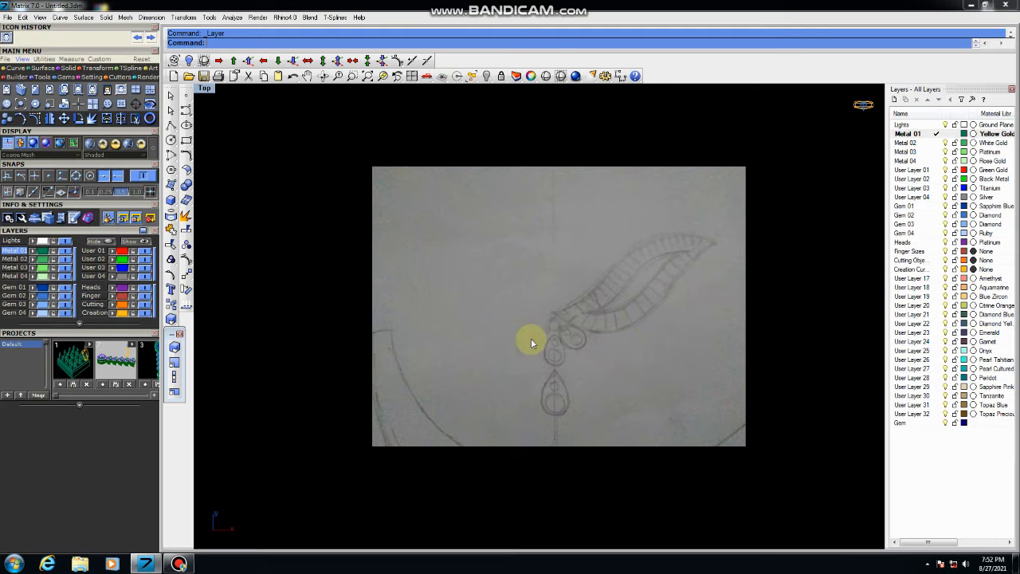
pyautogui.scroll(1, 580, 323)
pyautogui.scroll(-1, 460, 339)
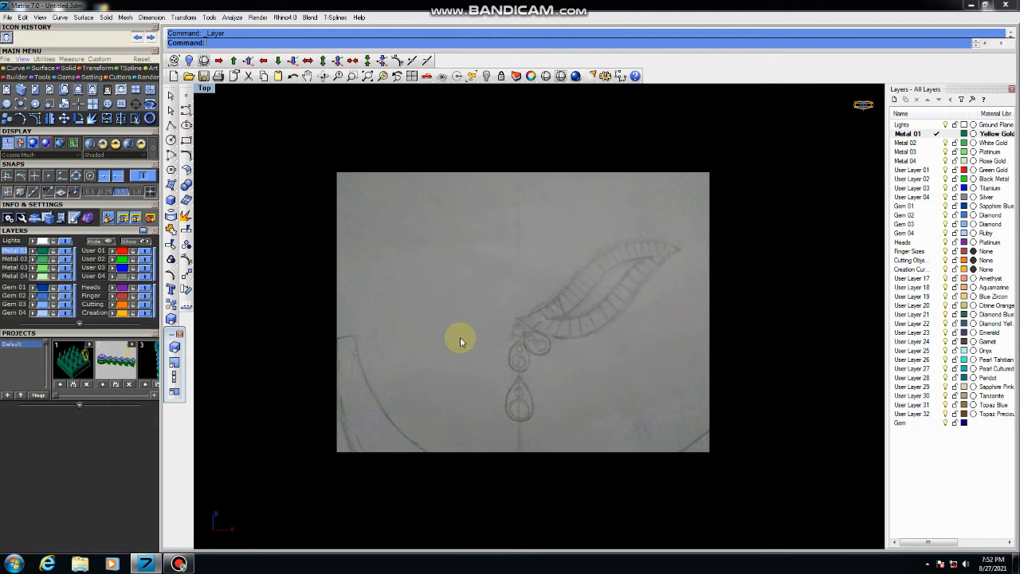
pyautogui.scroll(1, 574, 327)
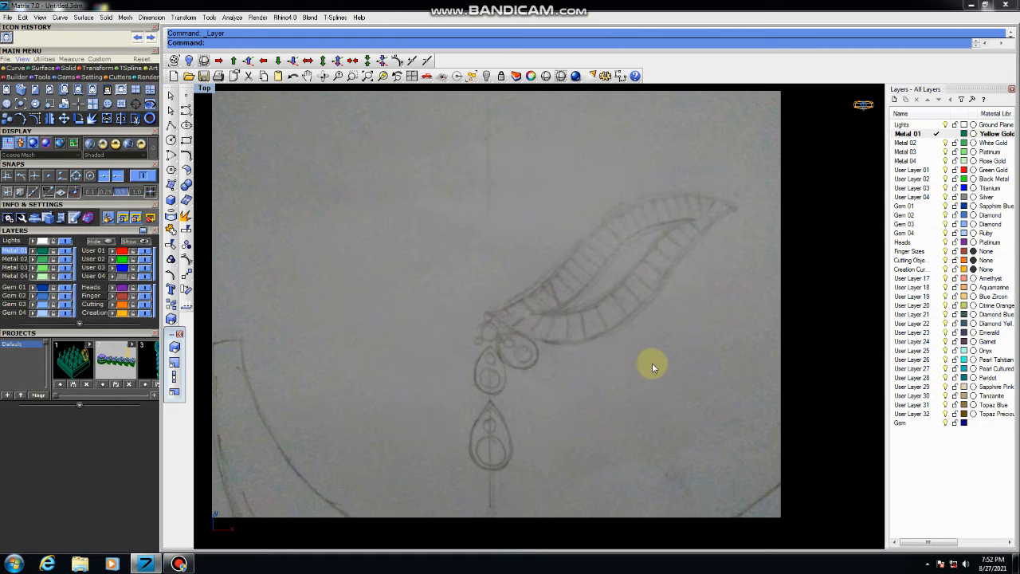
pyautogui.scroll(-1, 587, 344)
pyautogui.scroll(2, 588, 343)
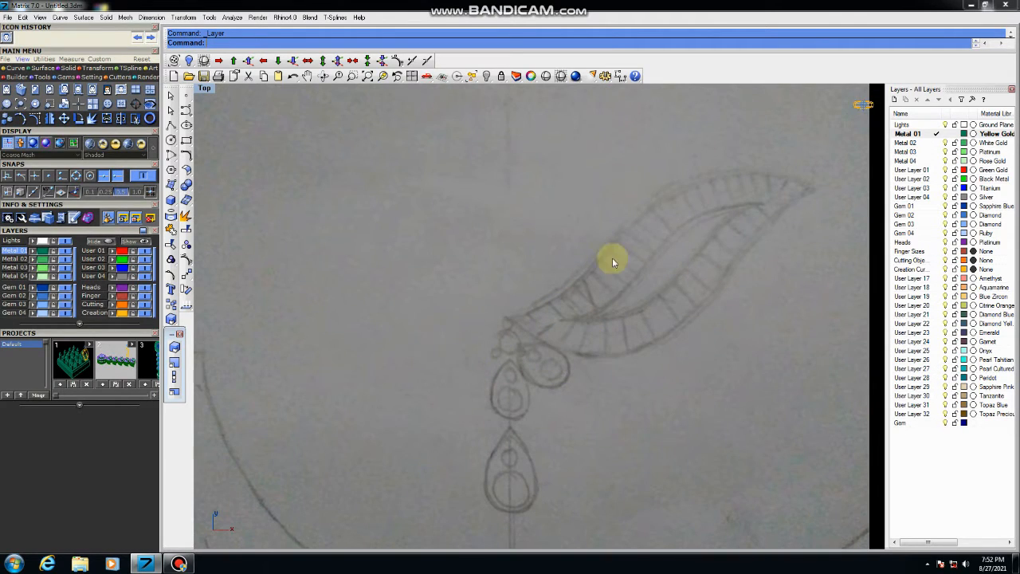
pyautogui.scroll(-1, 577, 357)
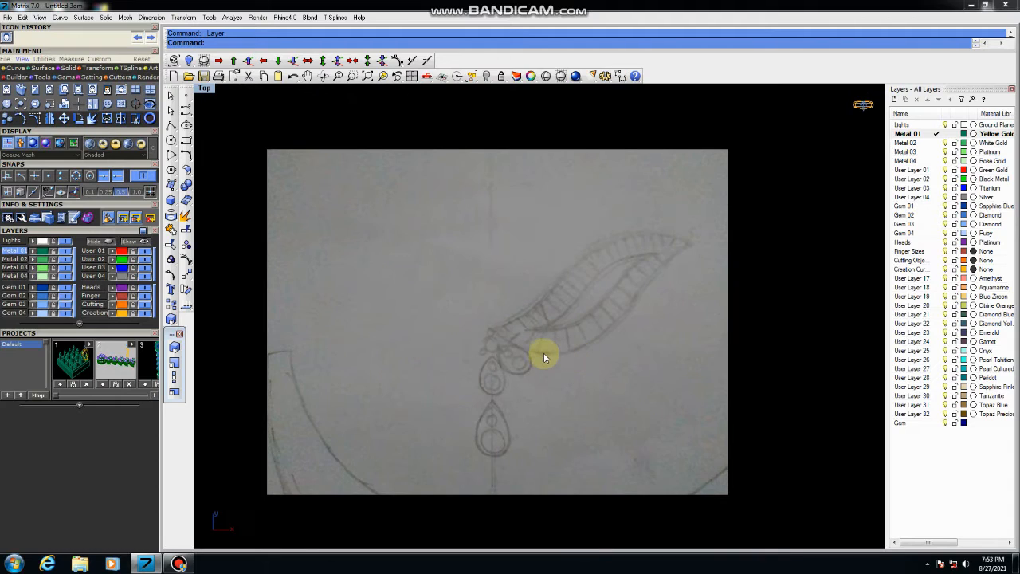
pyautogui.scroll(1, 542, 353)
pyautogui.scroll(-2, 571, 353)
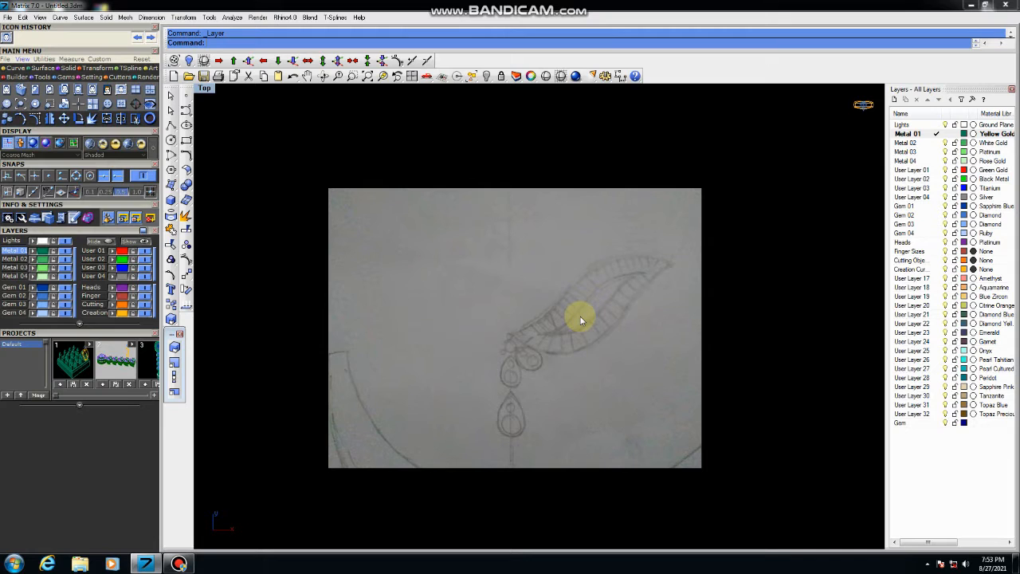
pyautogui.scroll(5, 581, 316)
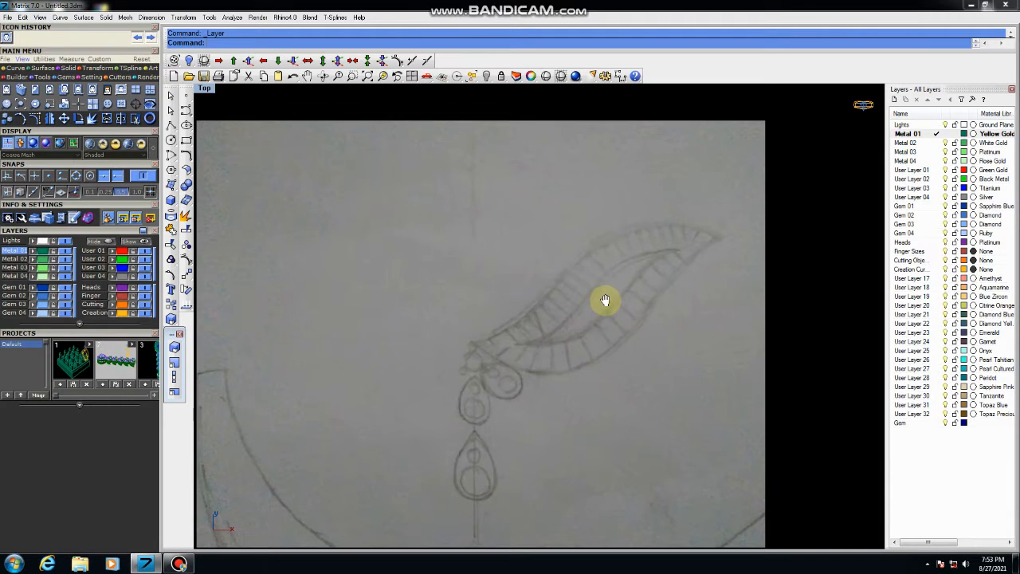
pyautogui.scroll(2, 516, 371)
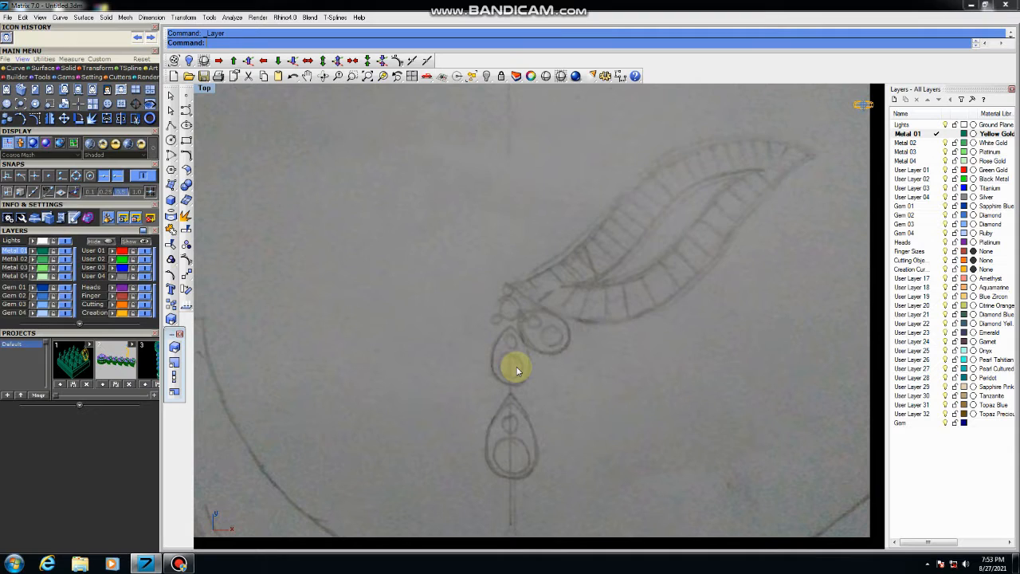
pyautogui.scroll(-2, 516, 371)
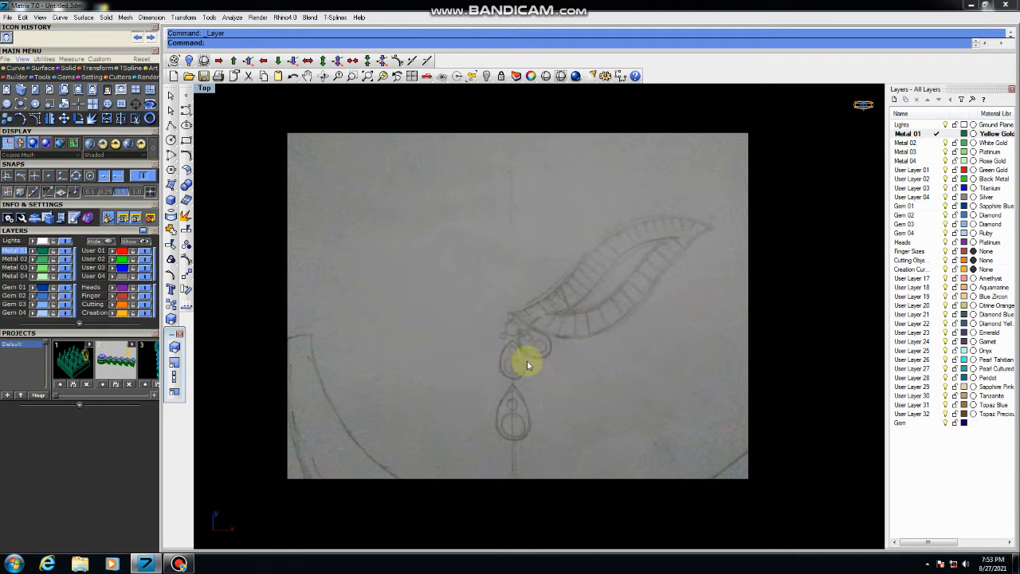
pyautogui.scroll(2, 517, 339)
pyautogui.scroll(-2, 517, 339)
pyautogui.scroll(2, 547, 339)
pyautogui.scroll(-1, 569, 351)
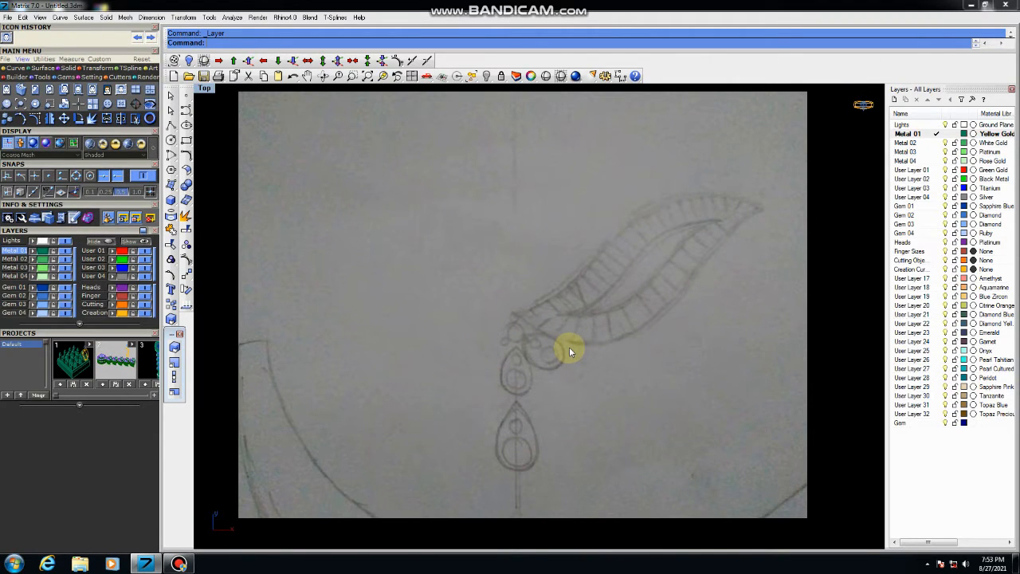
pyautogui.scroll(2, 569, 348)
pyautogui.scroll(-1, 570, 348)
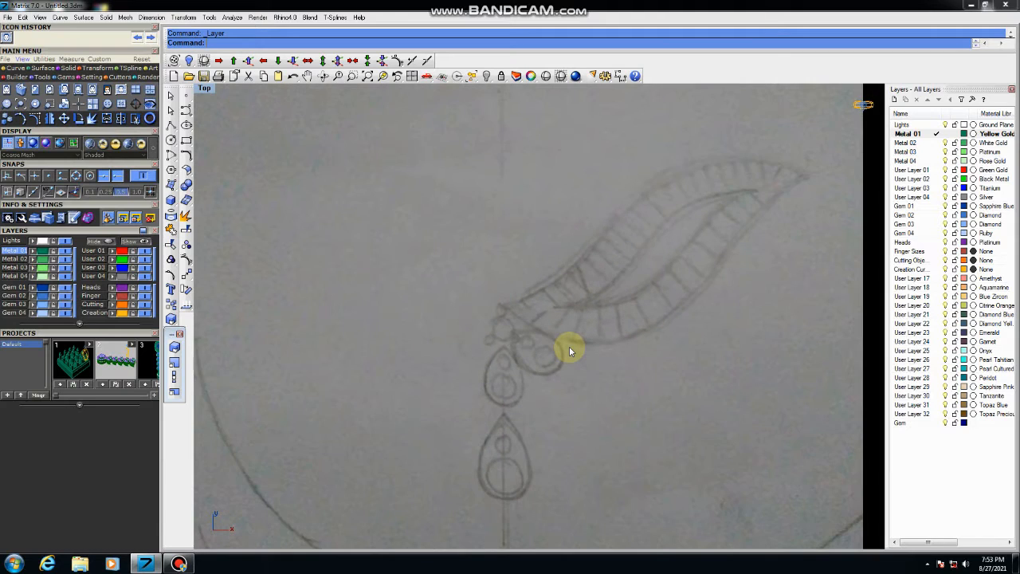
pyautogui.scroll(-2, 570, 346)
pyautogui.scroll(2, 566, 344)
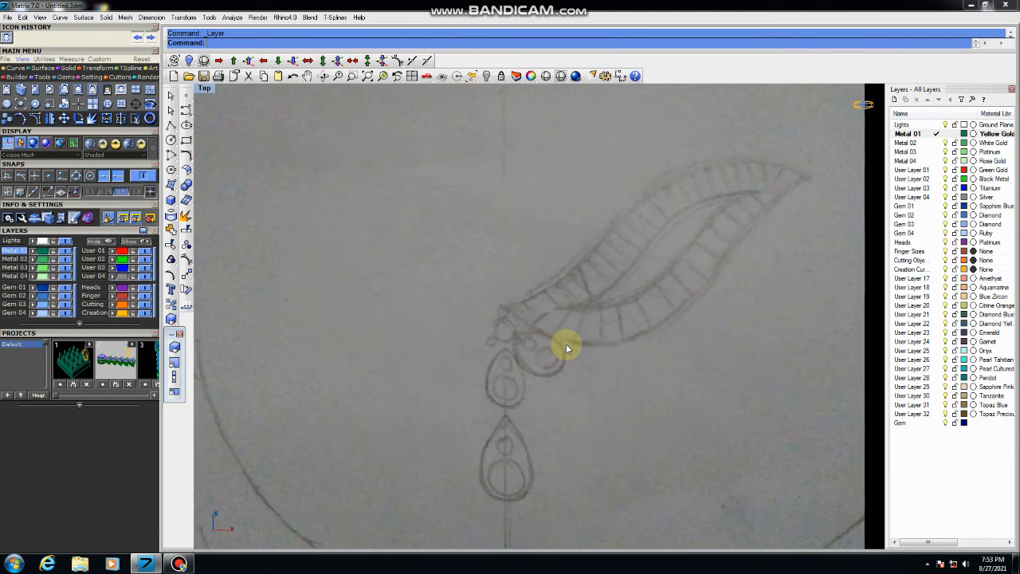
pyautogui.scroll(-2, 566, 344)
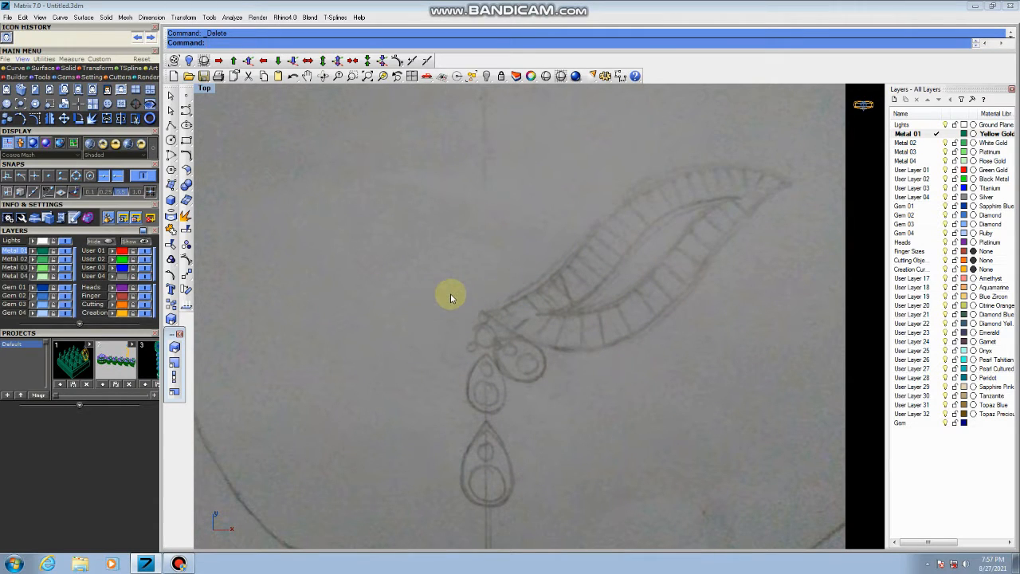
pyautogui.scroll(-1, 450, 295)
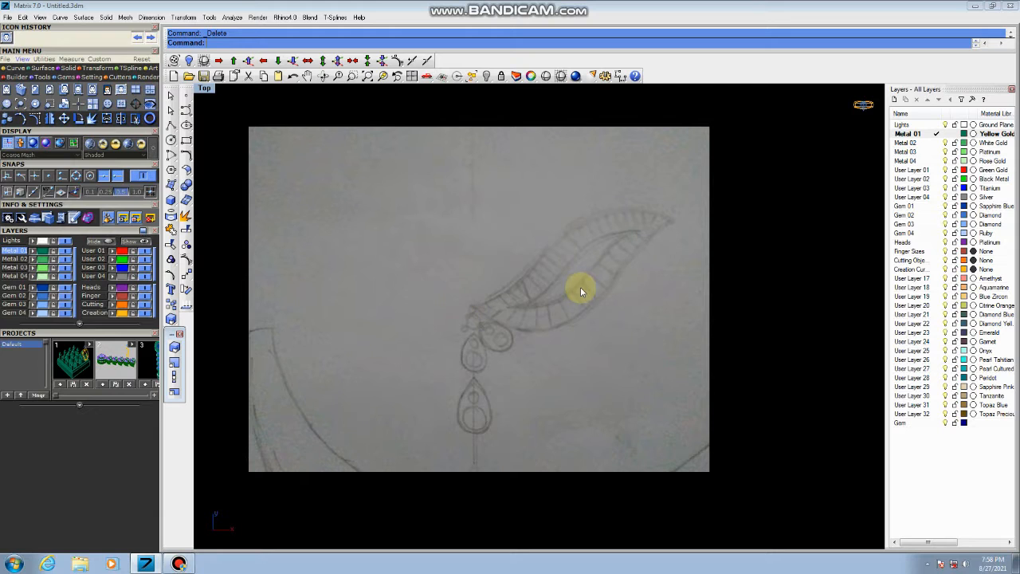
pyautogui.scroll(1, 529, 294)
pyautogui.scroll(-1, 526, 294)
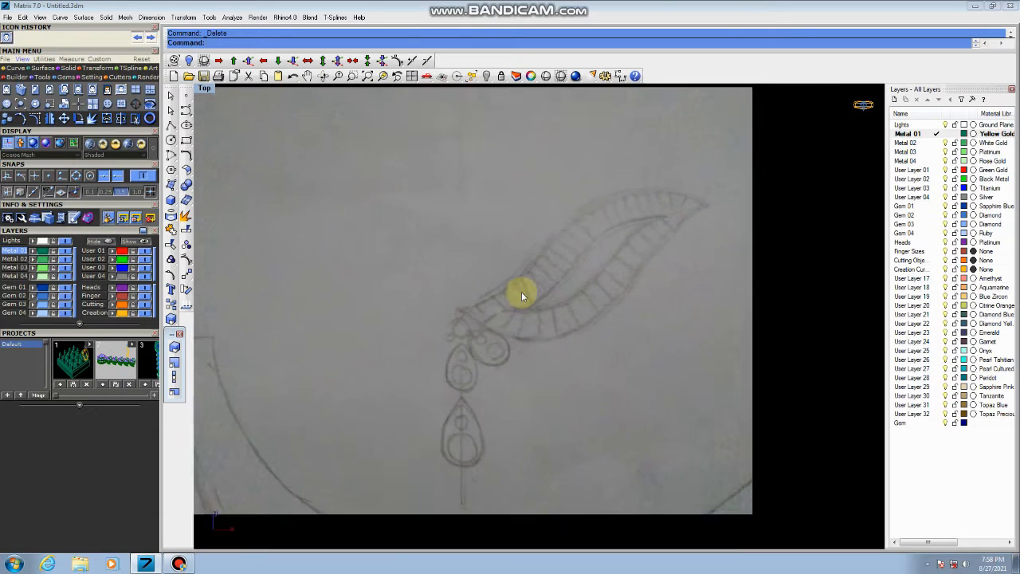
pyautogui.scroll(1, 536, 276)
pyautogui.moveTo(539, 282); pyautogui.dragTo(581, 278, button='right')
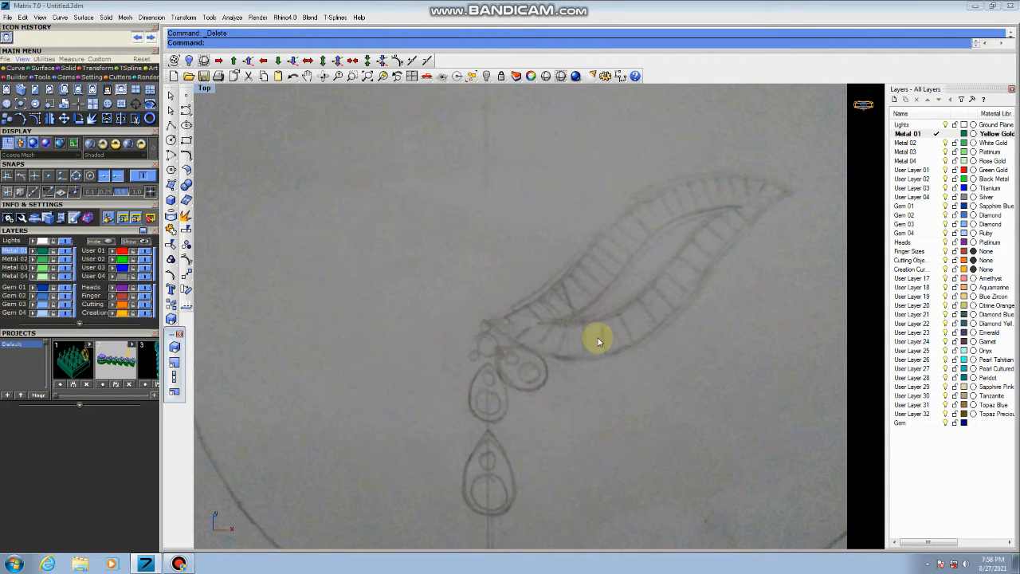
pyautogui.scroll(-1, 594, 322)
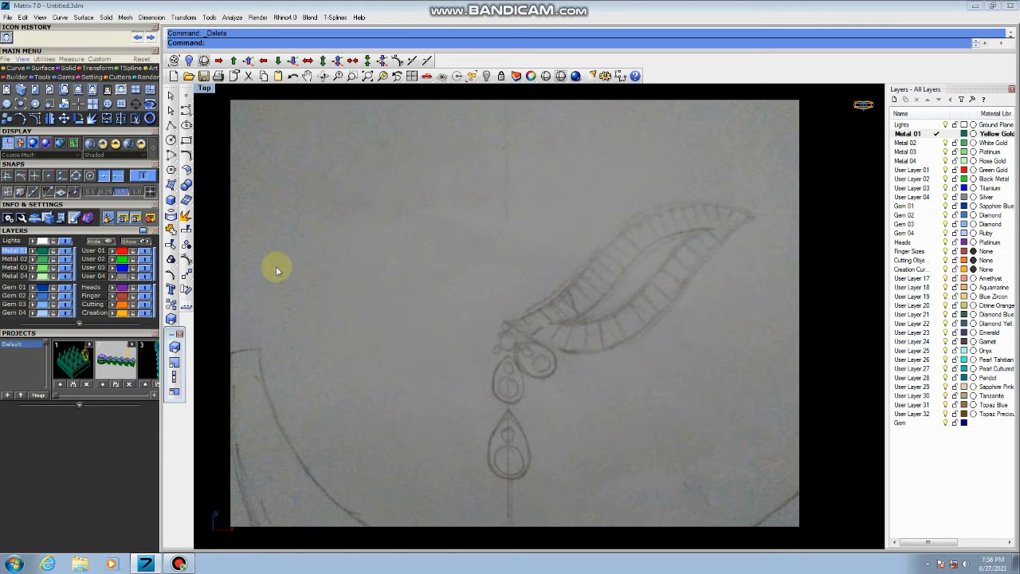
# Draw a reference circle of diameter 2.7 over the upper band of the sketched leaf
pyautogui.click(171, 141)
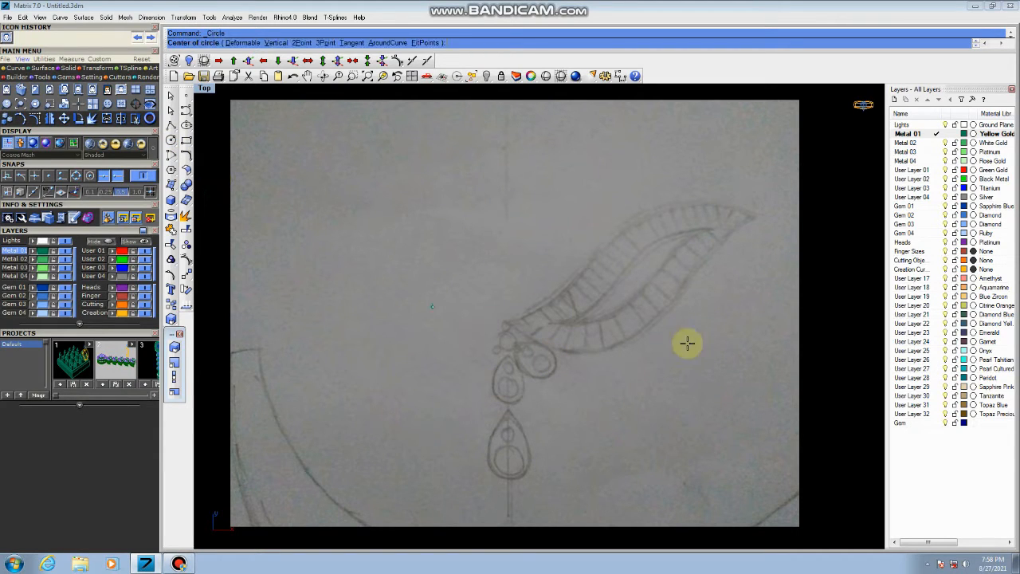
pyautogui.click(597, 283)
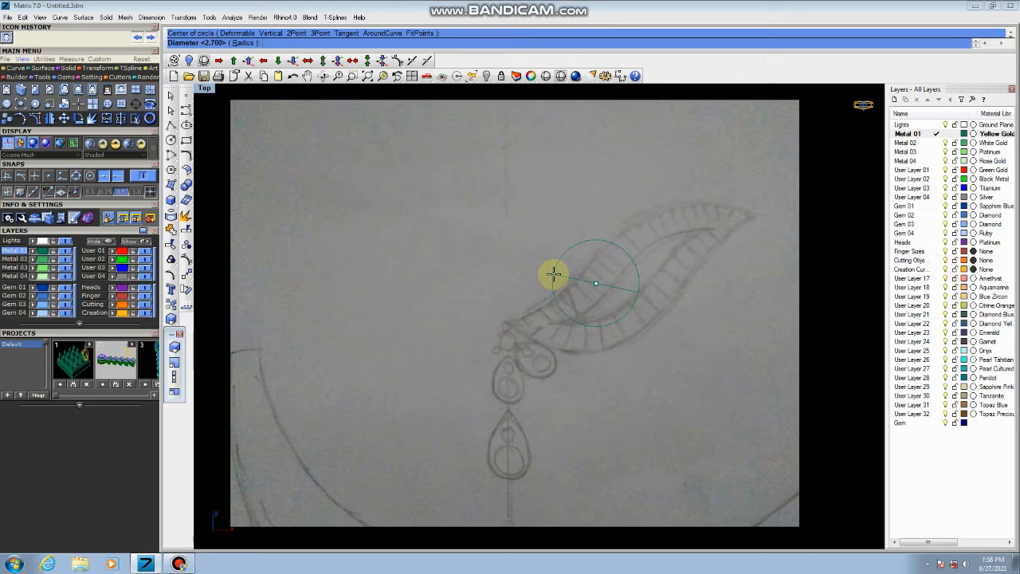
pyautogui.press('Return')
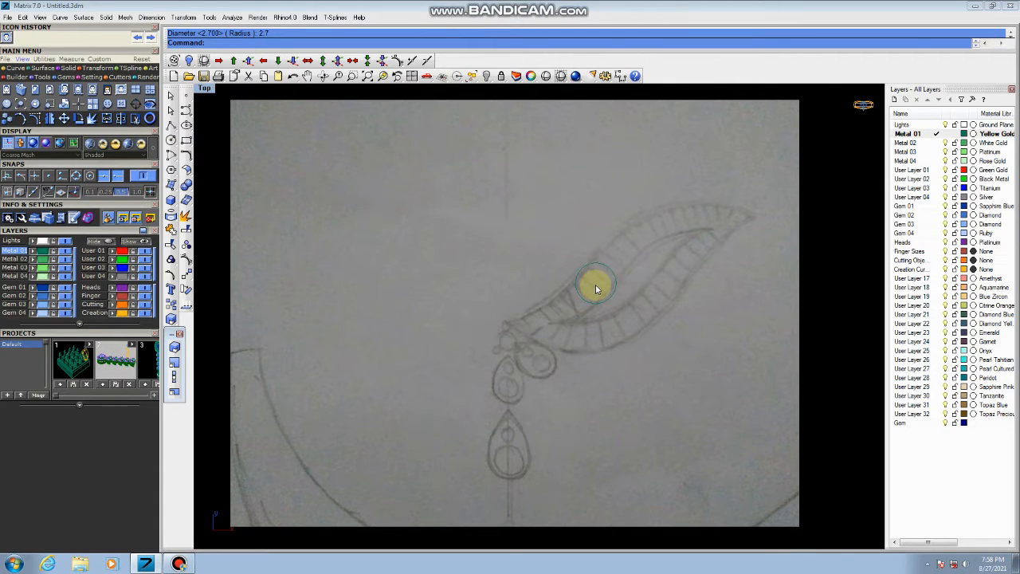
pyautogui.scroll(4, 585, 288)
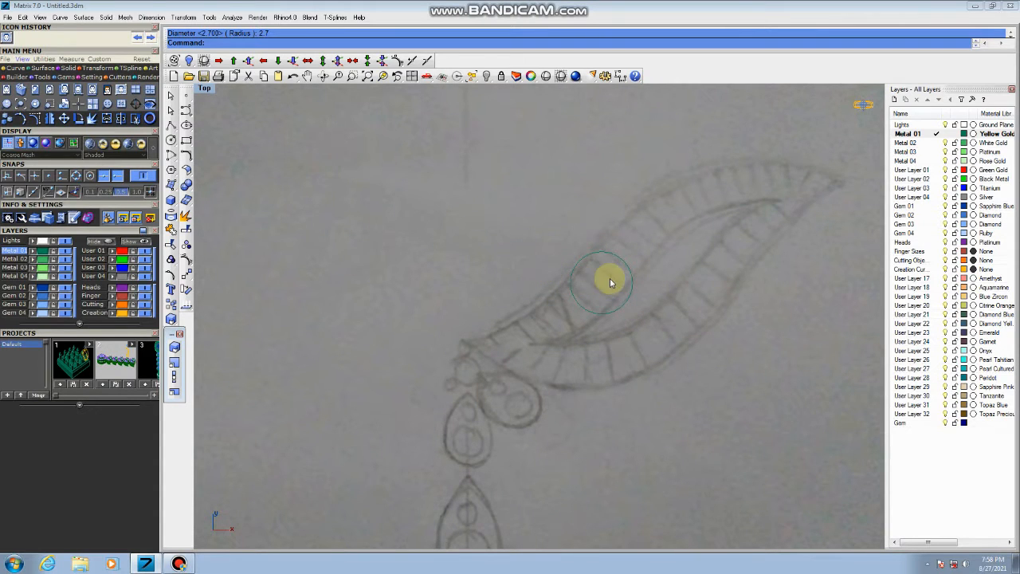
pyautogui.scroll(-2, 610, 283)
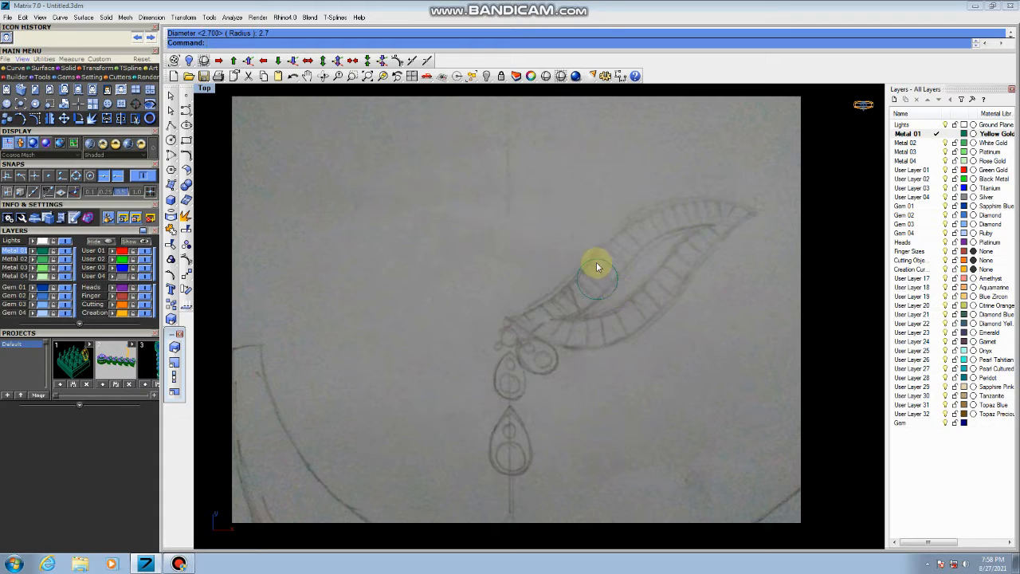
# Scale the sketch picture up slightly from origin point 0, fitting the leaf's band width to the reference circle
pyautogui.click(601, 286)
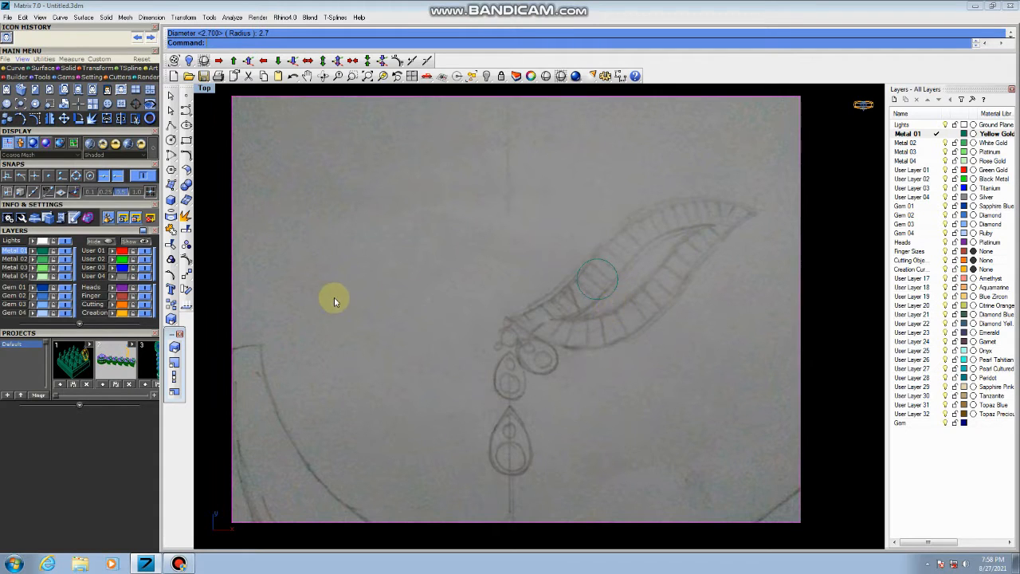
pyautogui.click(167, 319)
pyautogui.write('0')
pyautogui.press('Return')
pyautogui.click(375, 321)
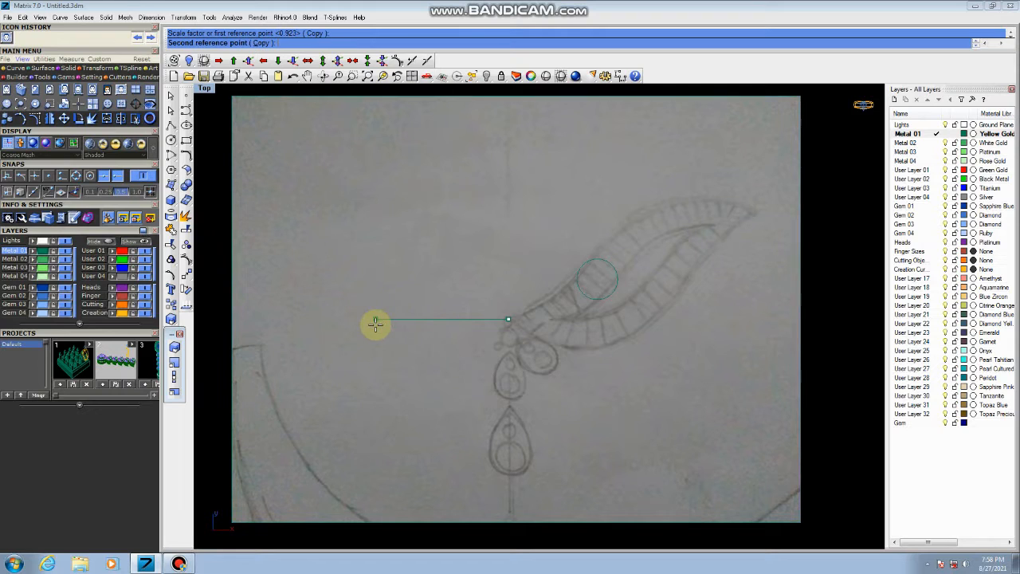
pyautogui.click(360, 323)
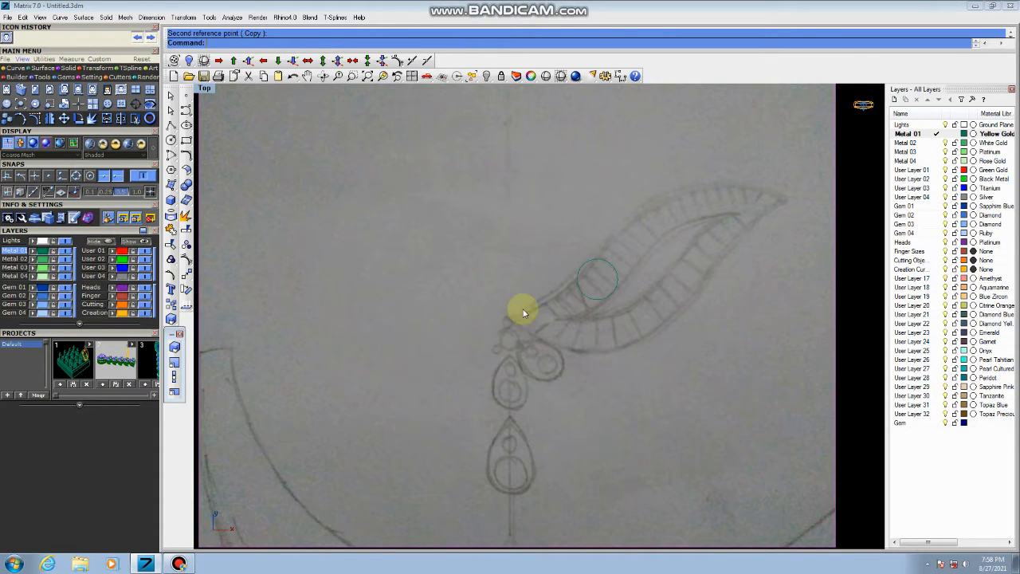
# Move the reference circle slightly so it sits within the upper band of the sketched leaf
pyautogui.click(612, 295)
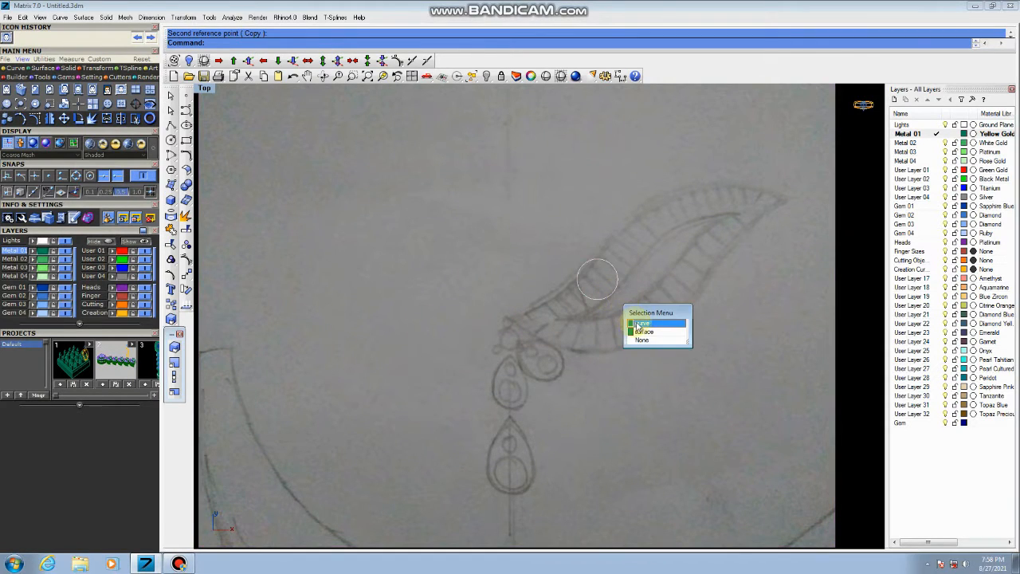
pyautogui.click(637, 323)
pyautogui.click(170, 291)
pyautogui.click(293, 258)
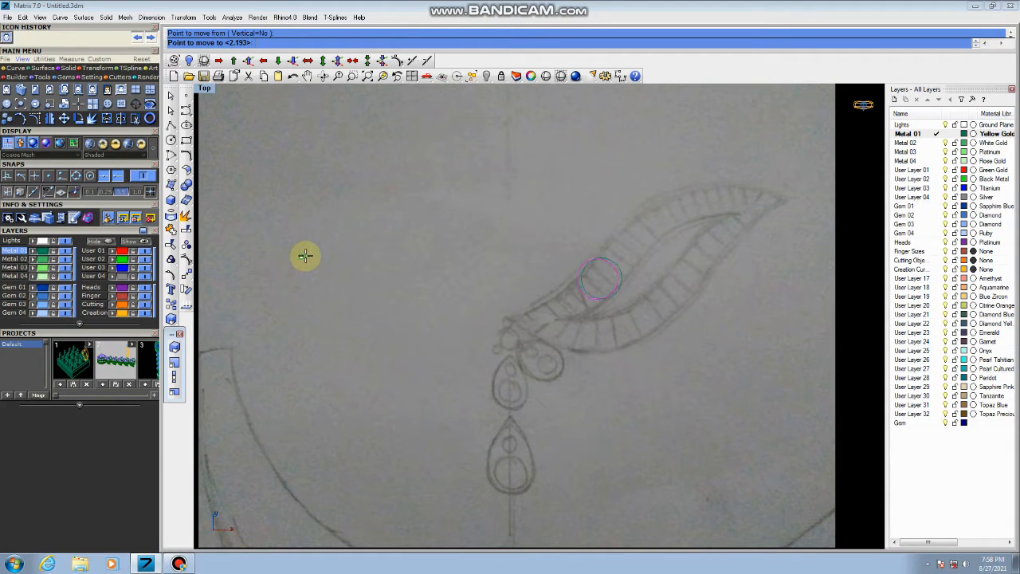
pyautogui.click(305, 256)
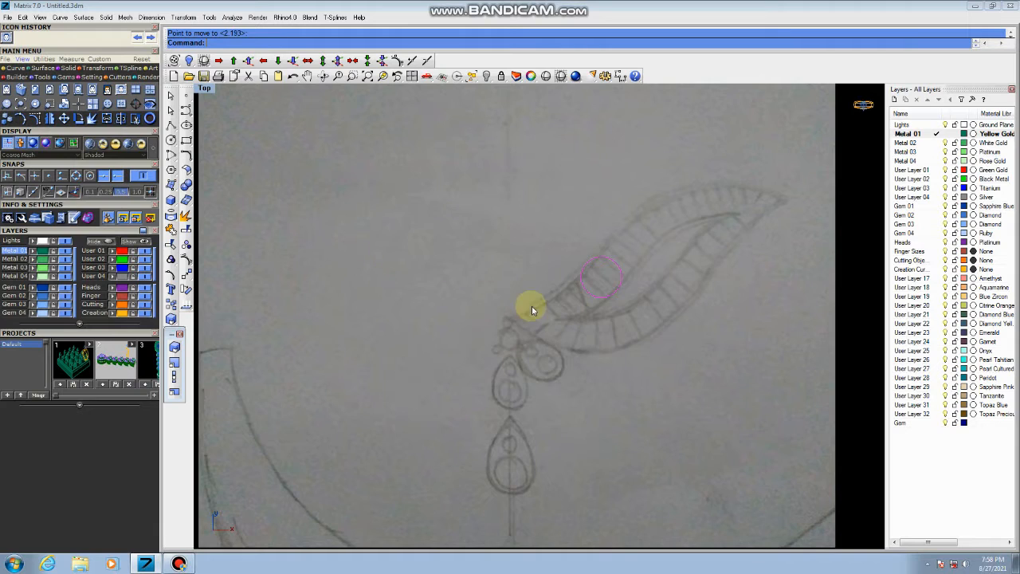
# Scale the sketch picture up slightly more from origin point 0, using two reference points
pyautogui.scroll(2, 558, 291)
pyautogui.scroll(-4, 584, 280)
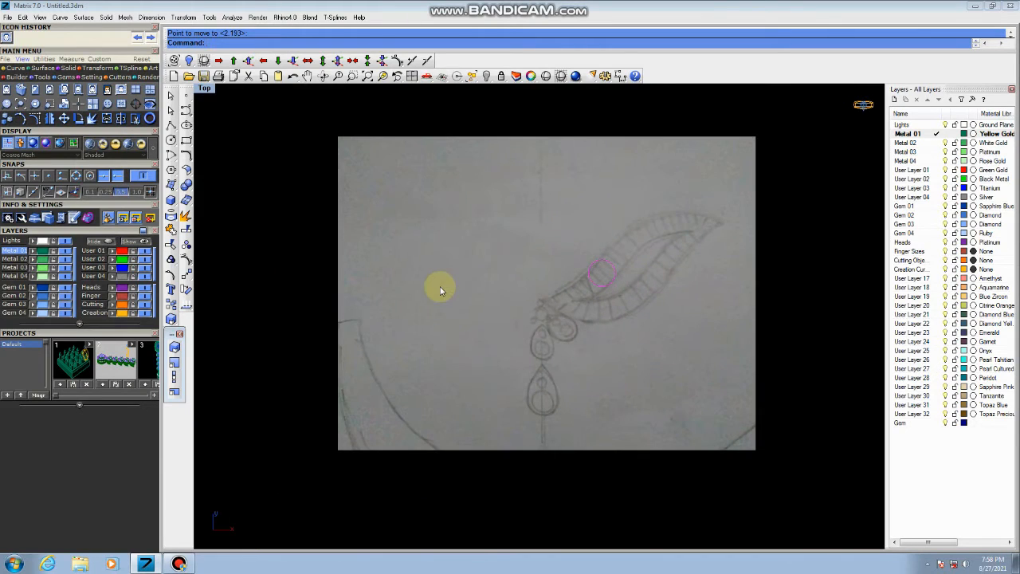
pyautogui.click(172, 321)
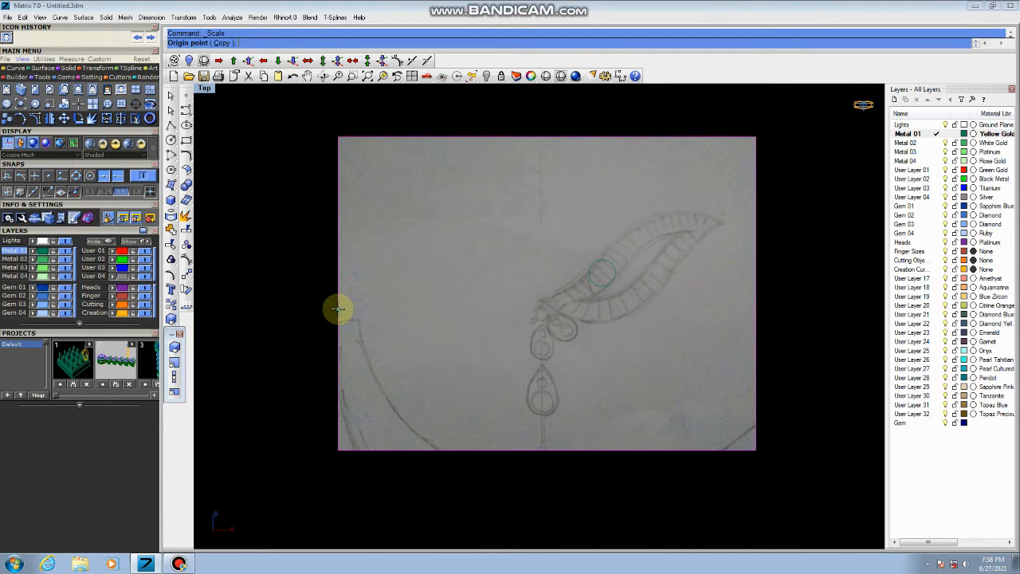
pyautogui.write('0')
pyautogui.press('Return')
pyautogui.click(470, 299)
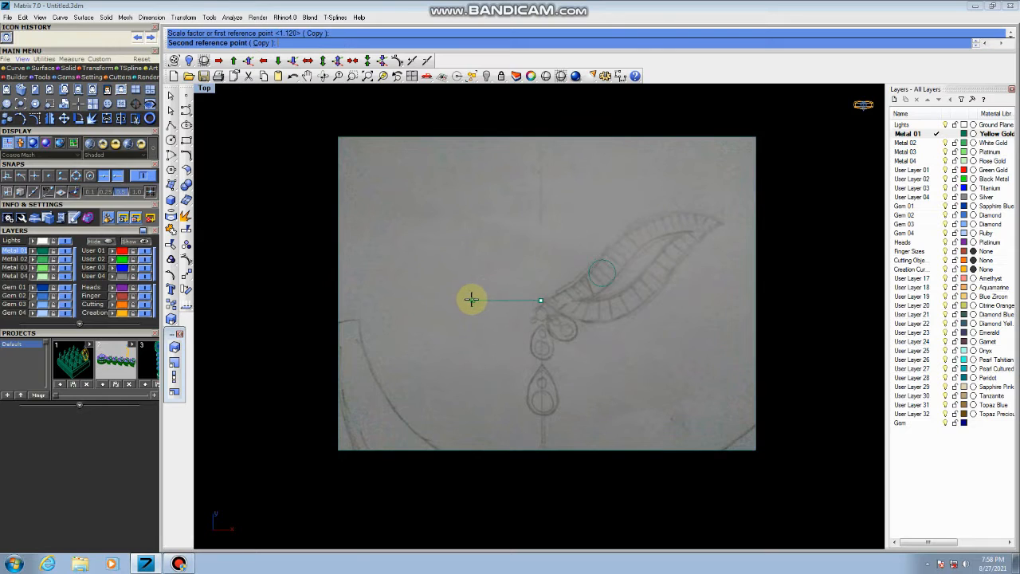
pyautogui.click(625, 274)
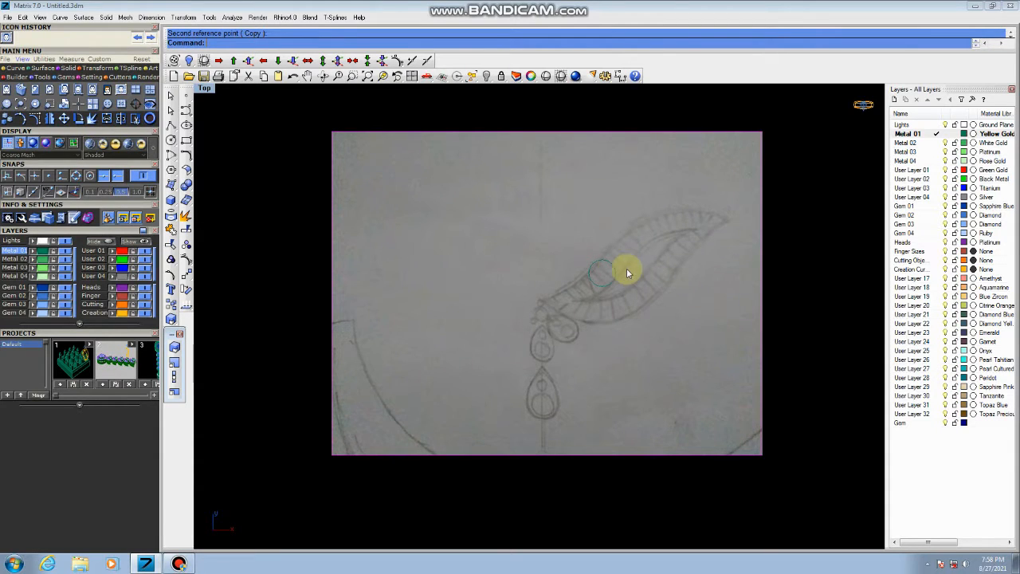
pyautogui.scroll(4, 603, 267)
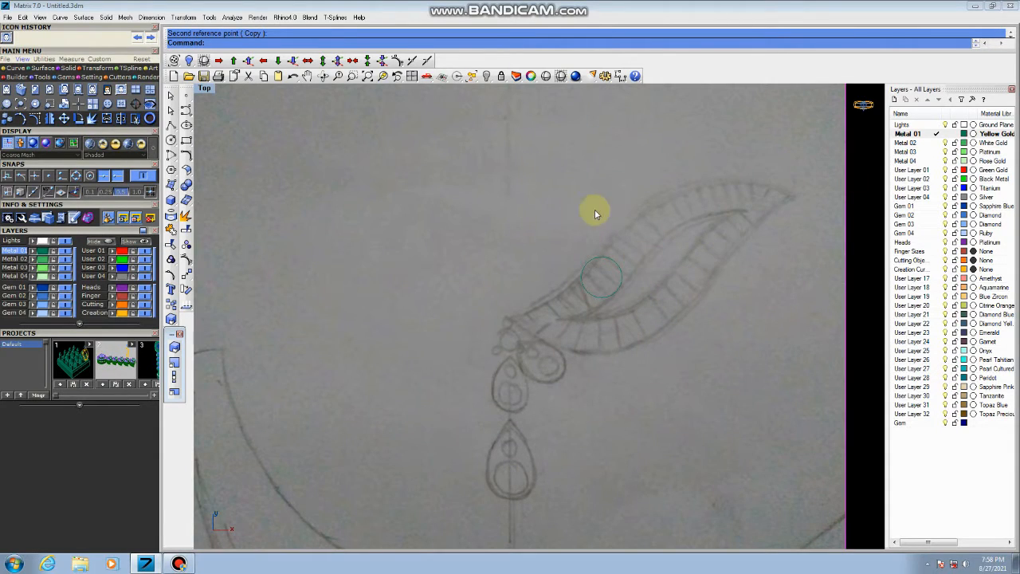
# Move the sketch picture to the Metal 02 layer and lock that layer
pyautogui.rightClick(925, 143)
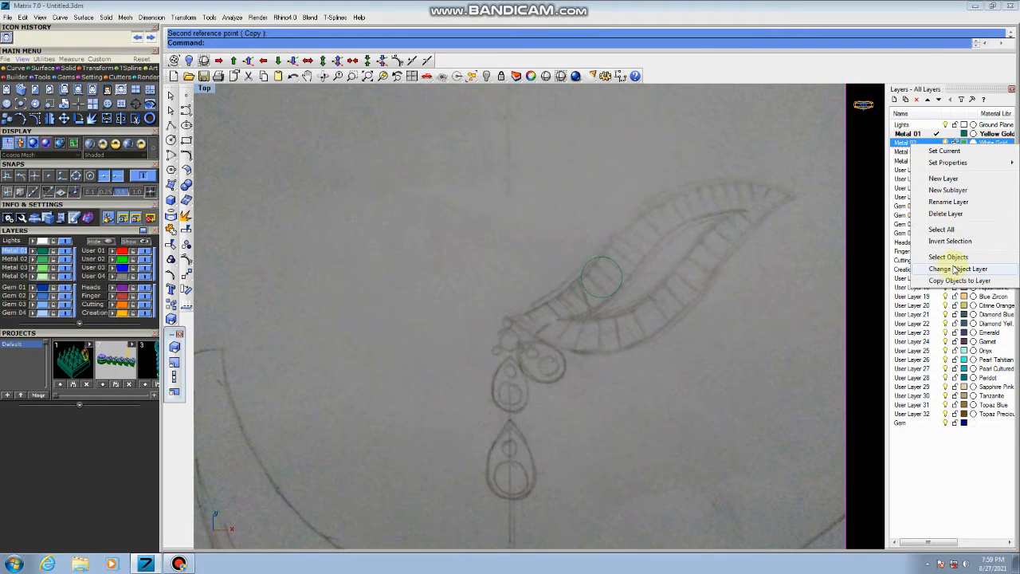
pyautogui.click(854, 218)
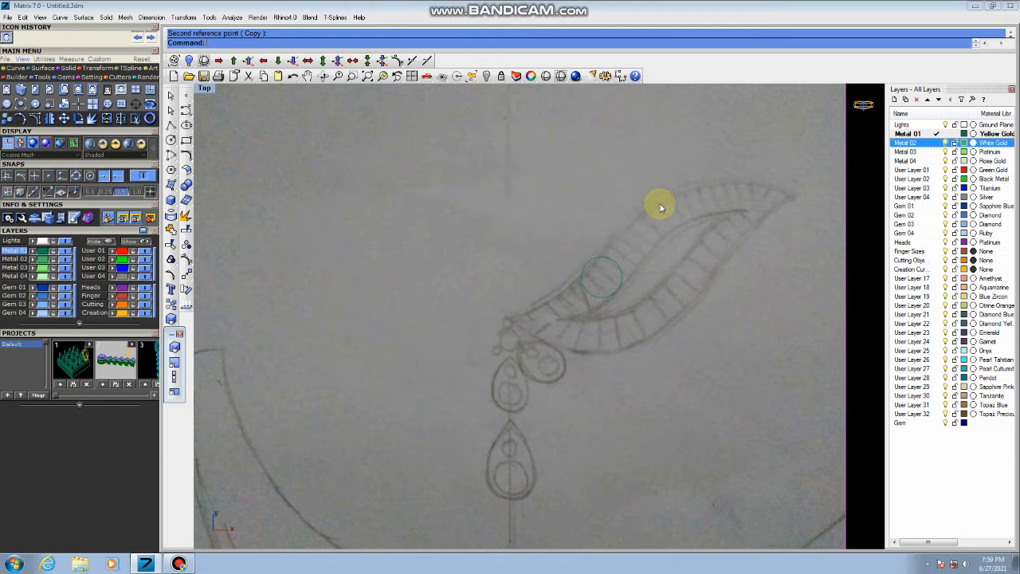
pyautogui.scroll(-2, 463, 239)
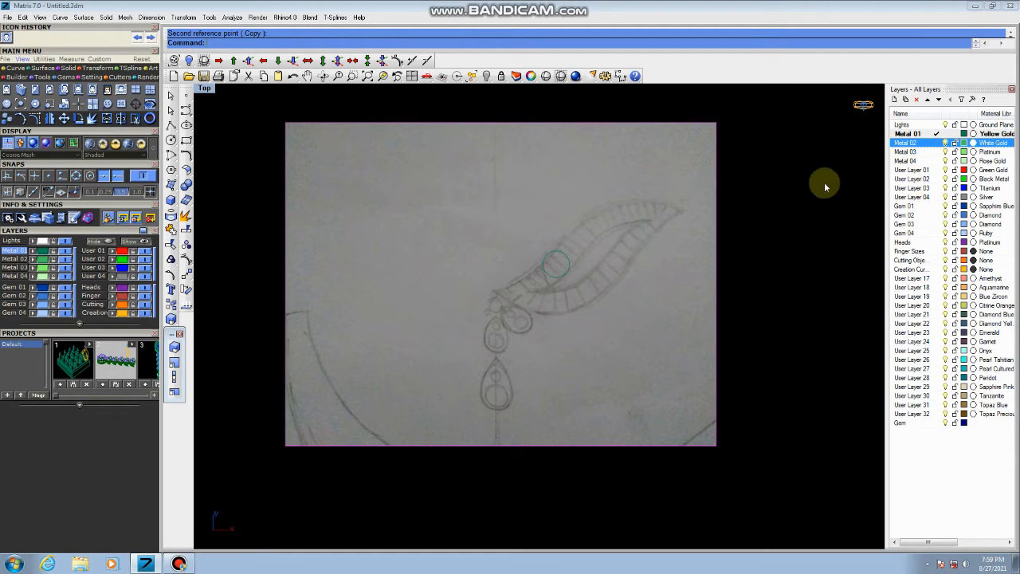
pyautogui.rightClick(904, 143)
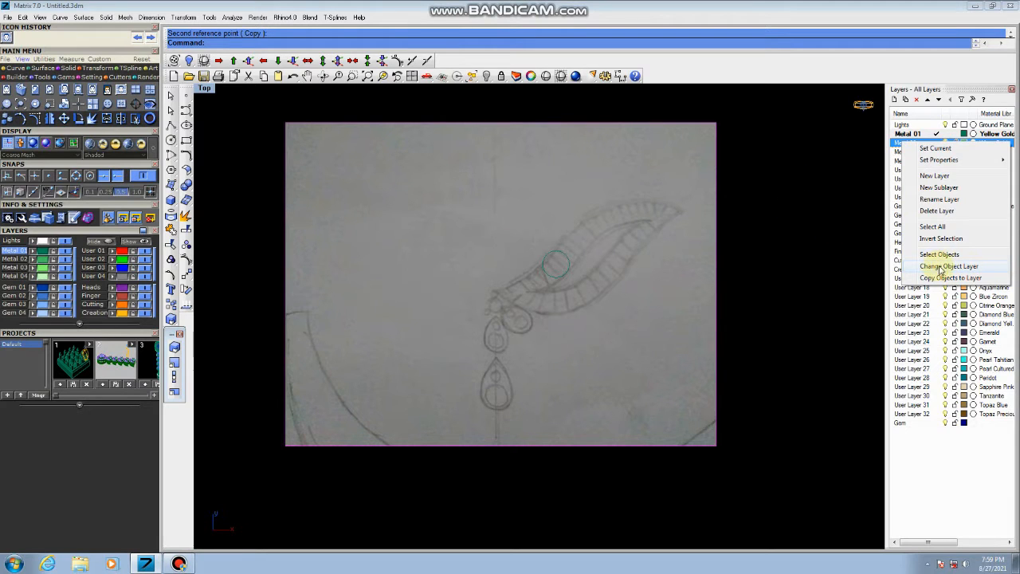
pyautogui.click(940, 268)
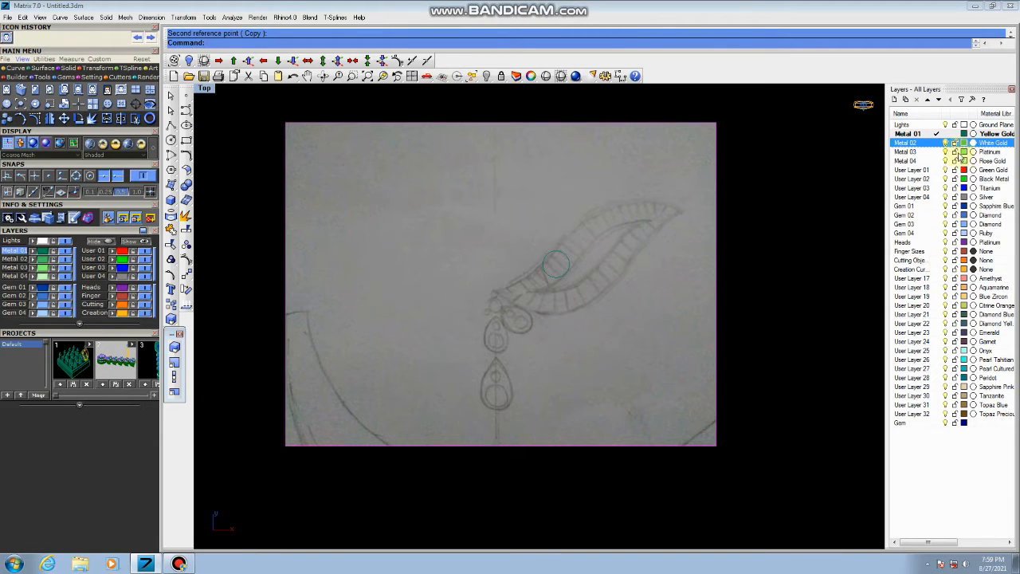
pyautogui.moveTo(778, 212)
pyautogui.mouseDown()
pyautogui.moveTo(663, 241)
pyautogui.moveTo(678, 241)
pyautogui.mouseUp()
pyautogui.moveTo(734, 226); pyautogui.dragTo(659, 251)
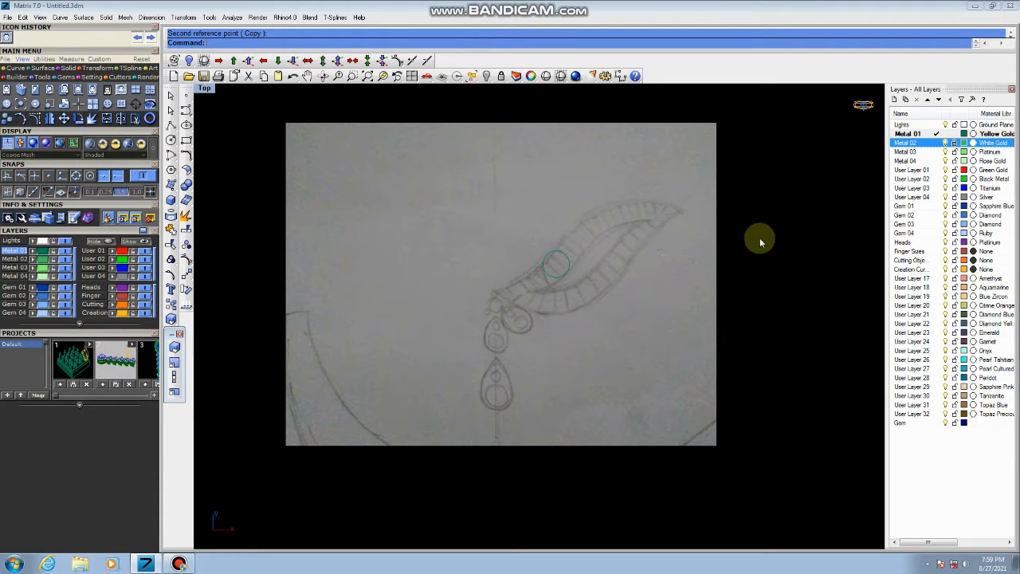
# Delete the reference circle in the upper band of the sketched leaf
pyautogui.scroll(2, 660, 251)
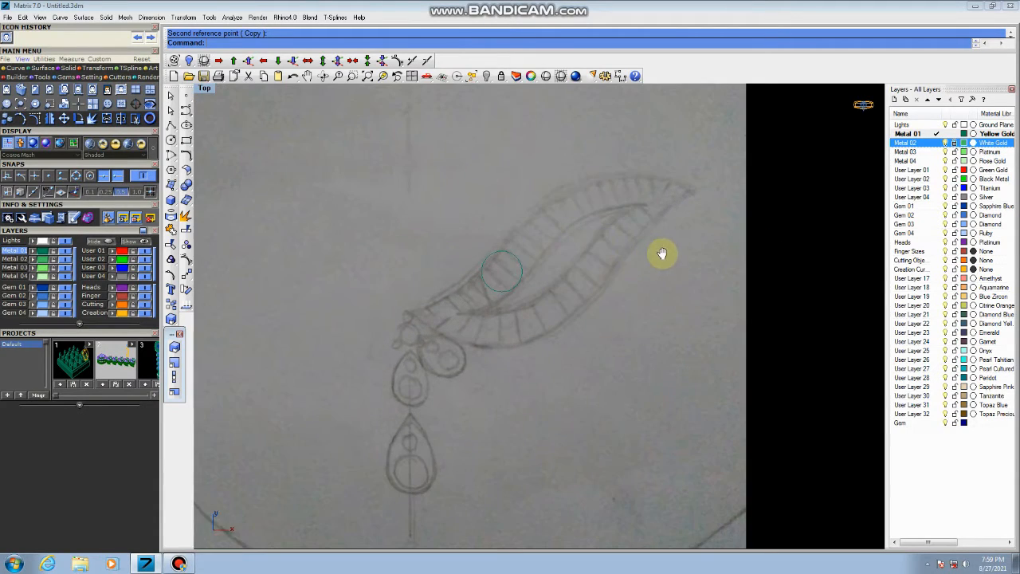
pyautogui.scroll(4, 662, 254)
pyautogui.click(546, 275)
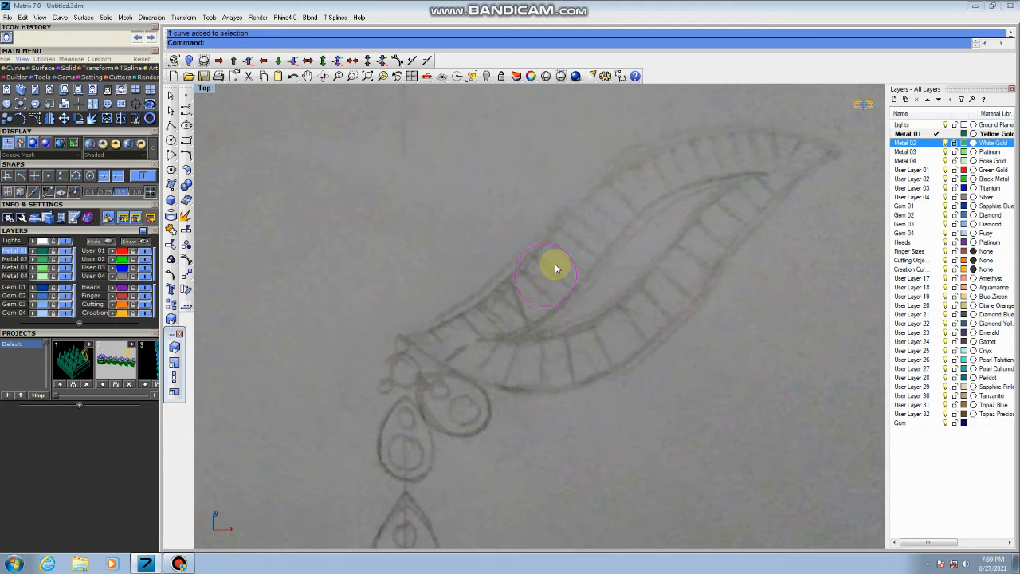
pyautogui.press('Delete')
pyautogui.scroll(-2, 646, 276)
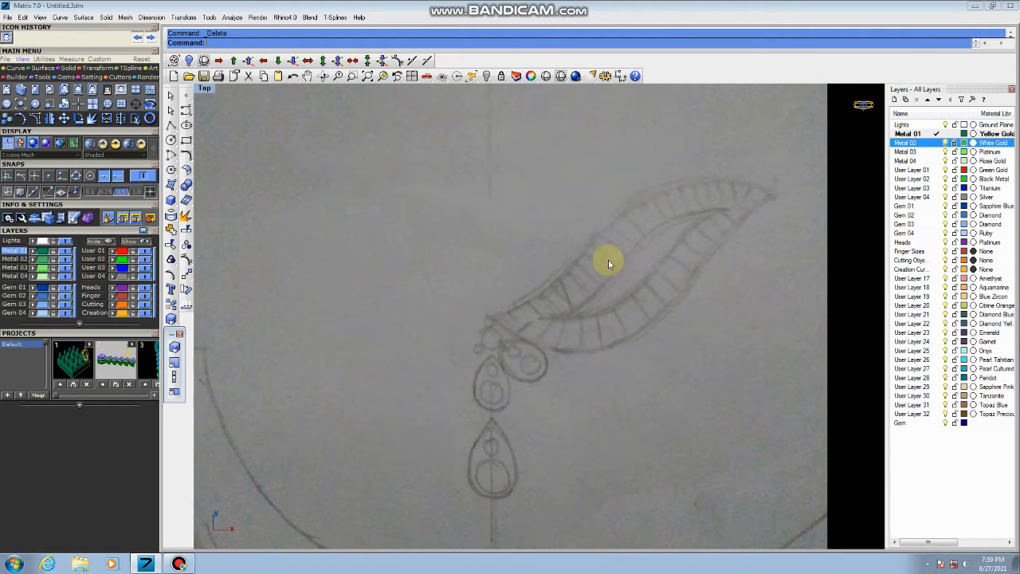
# Draw a vertical and a horizontal construction line across the sketch, each with its midpoint at 0
pyautogui.scroll(-2, 605, 263)
pyautogui.click(172, 126)
pyautogui.click(233, 154)
pyautogui.write('0')
pyautogui.press('Return')
pyautogui.click(542, 161)
pyautogui.rightClick(483, 313)
pyautogui.write('0')
pyautogui.press('Return')
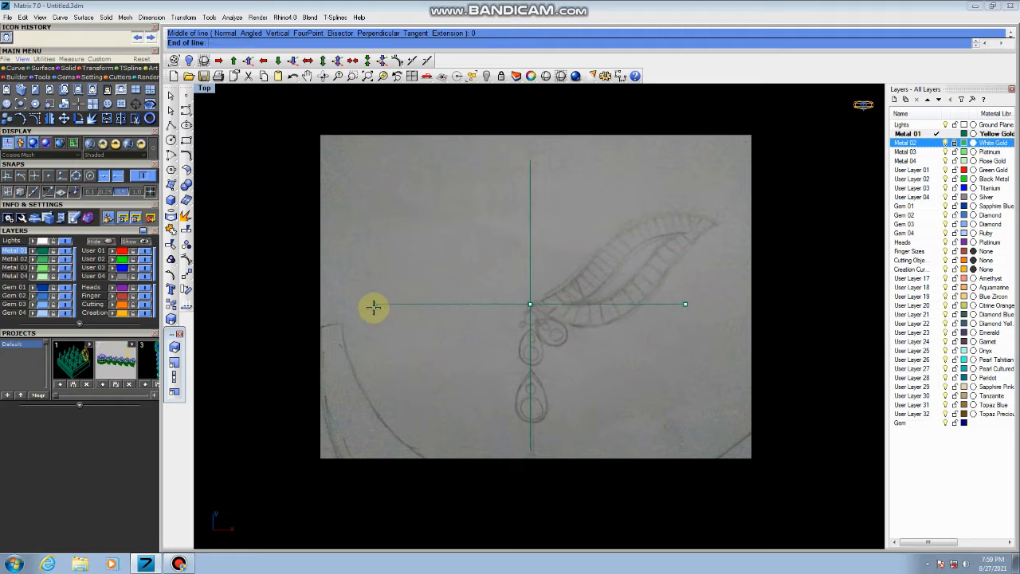
pyautogui.click(360, 306)
pyautogui.scroll(1, 523, 291)
pyautogui.scroll(1, 527, 295)
pyautogui.scroll(-2, 548, 320)
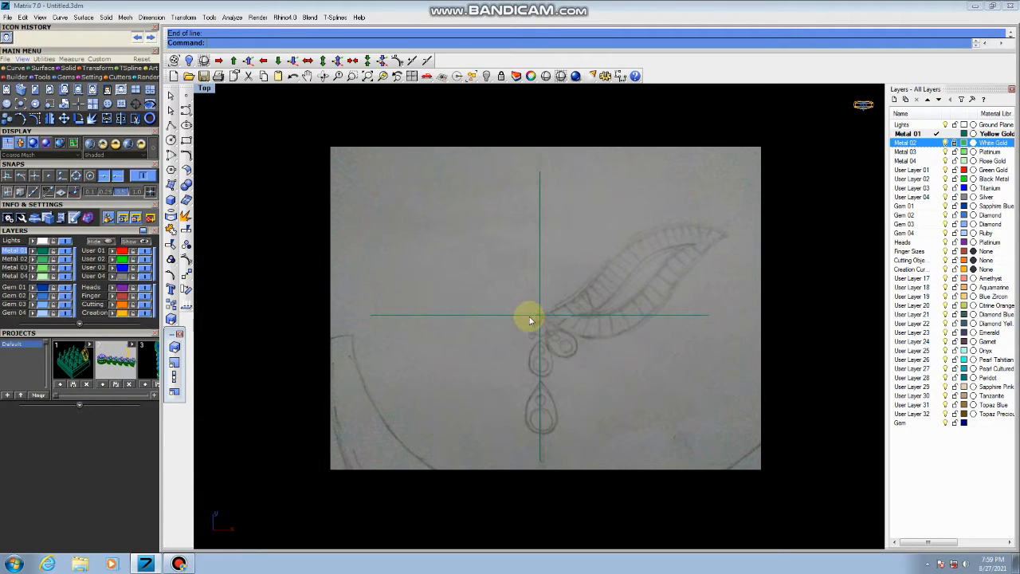
# Trace the leaf's upper edge with an interpolated curve from the crossing of the construction lines to the leaf tip
pyautogui.click(185, 109)
pyautogui.click(218, 125)
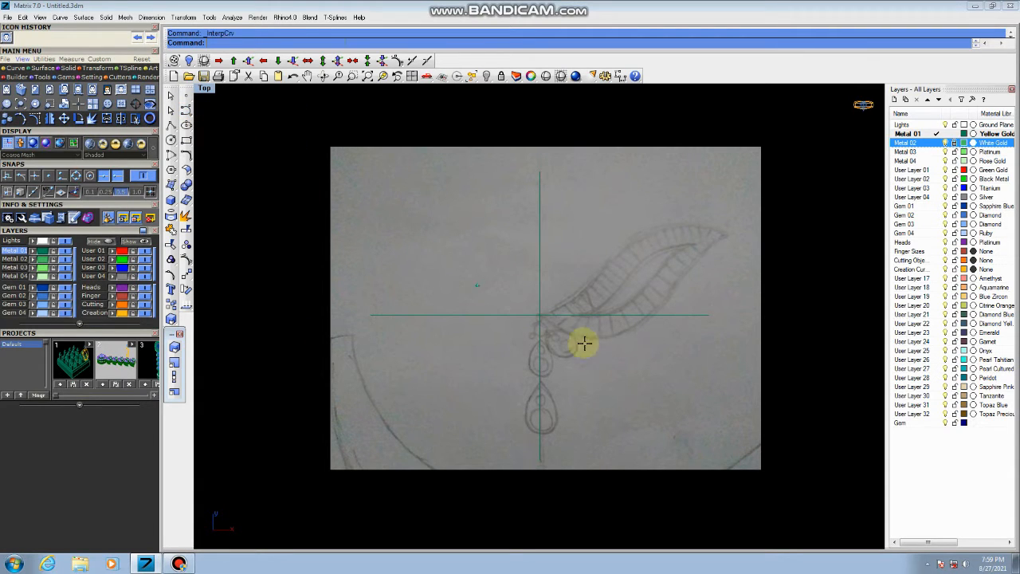
pyautogui.scroll(4, 554, 305)
pyautogui.click(526, 313)
pyautogui.scroll(2, 526, 313)
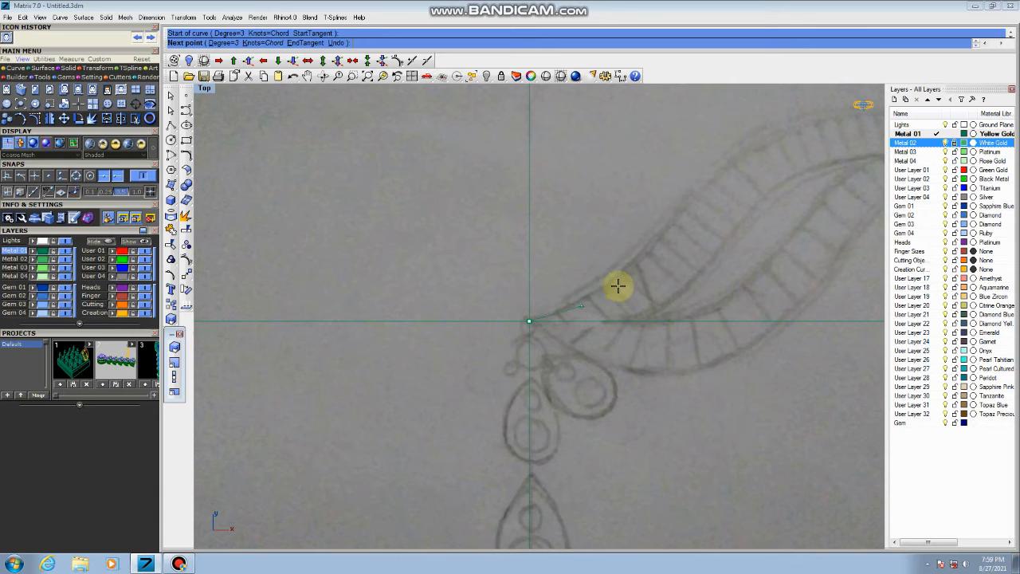
pyautogui.click(620, 265)
pyautogui.scroll(-2, 619, 265)
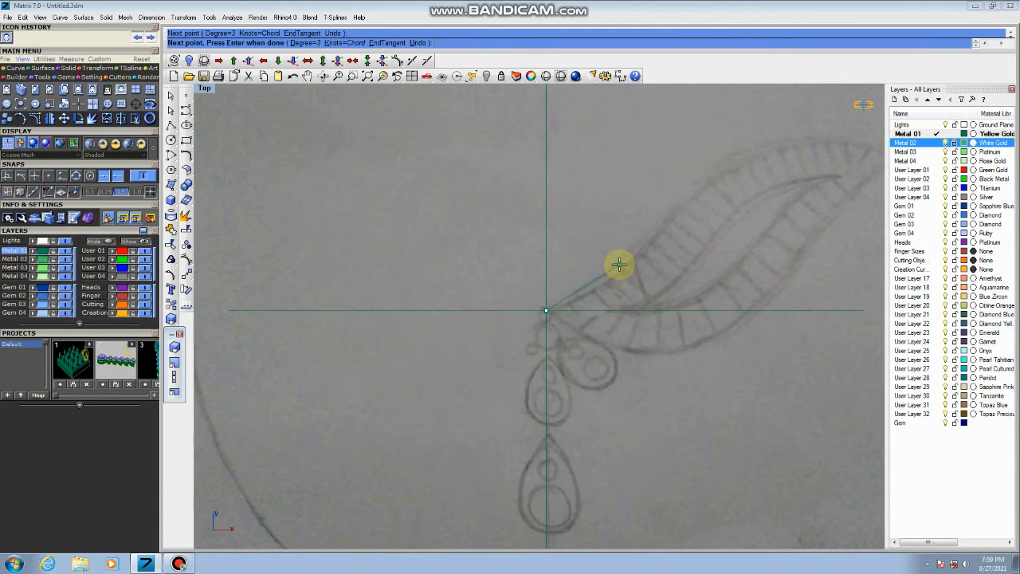
pyautogui.scroll(2, 586, 275)
pyautogui.click(603, 271)
pyautogui.click(678, 209)
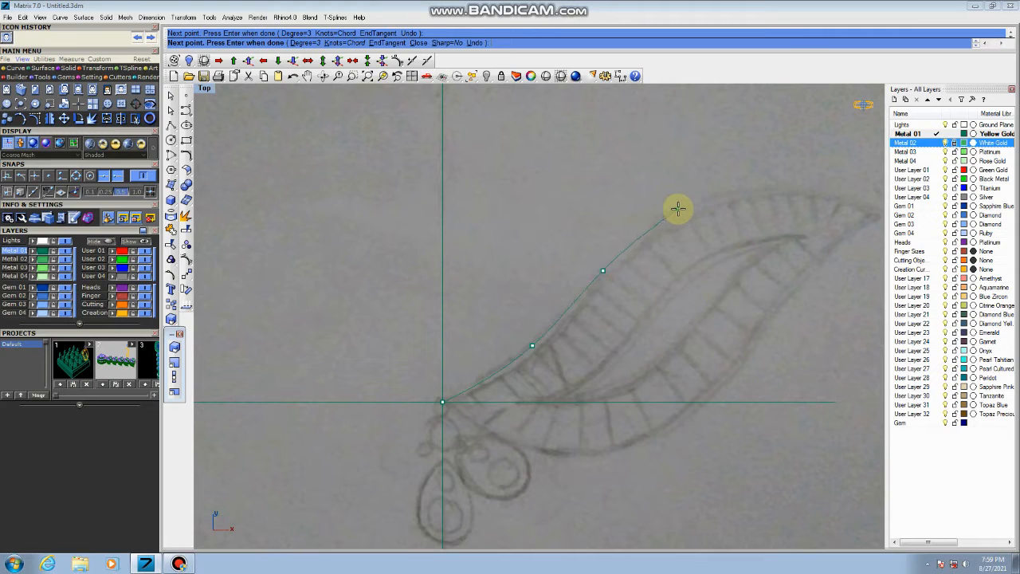
pyautogui.click(786, 185)
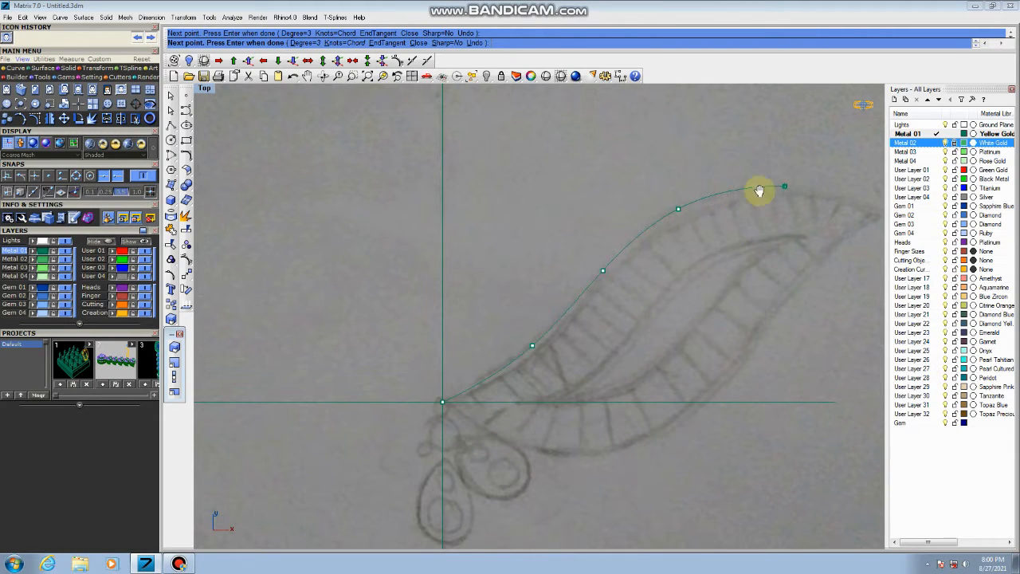
pyautogui.moveTo(768, 192); pyautogui.dragTo(681, 194, button='right')
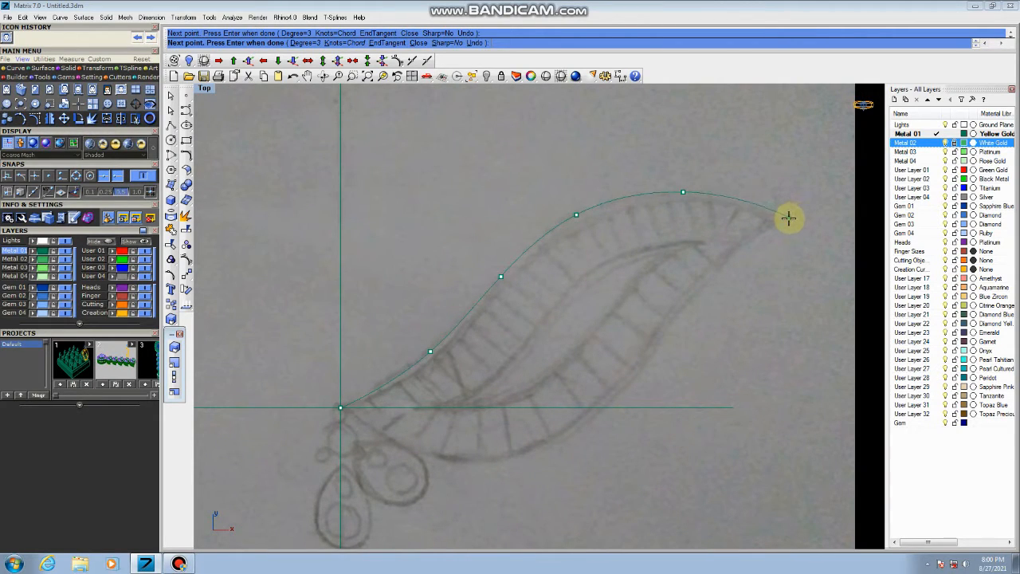
pyautogui.press('Return')
# Trace the leaf's lower edge with a second interpolated curve from the same base point to the end of the upper curve
pyautogui.press('Return')
pyautogui.click(341, 408)
pyautogui.click(395, 452)
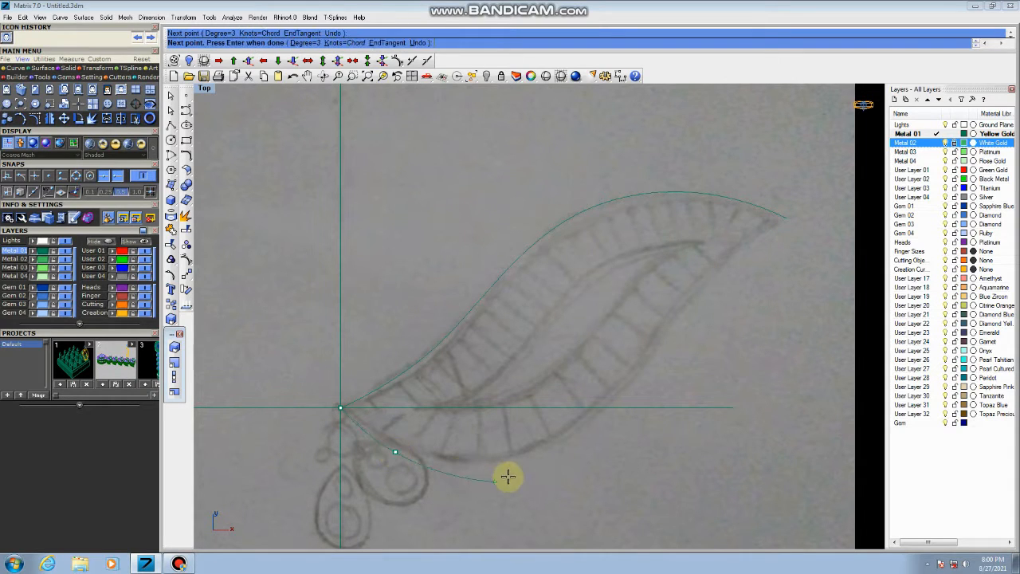
pyautogui.click(525, 458)
pyautogui.click(626, 390)
pyautogui.click(675, 323)
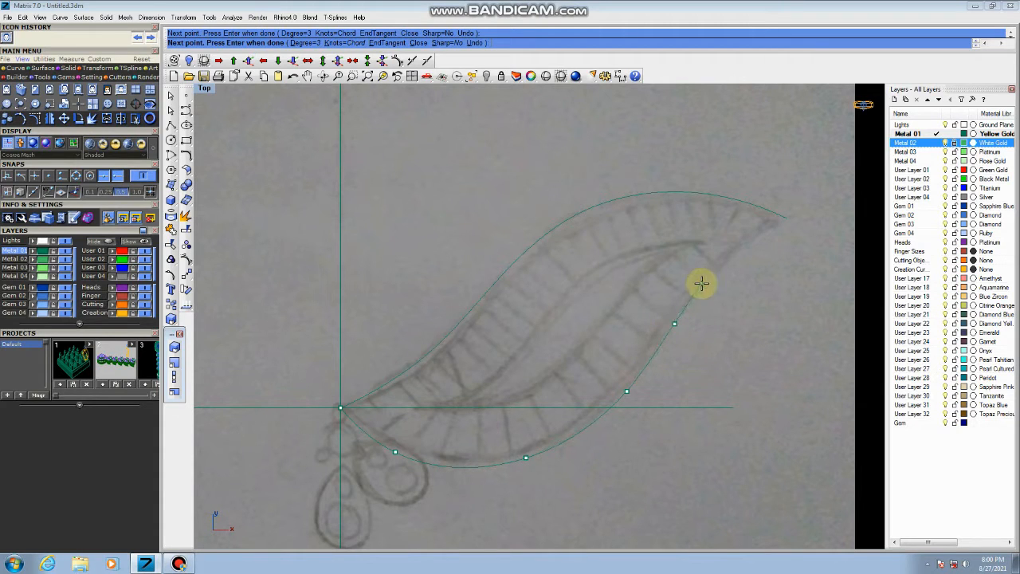
pyautogui.click(731, 256)
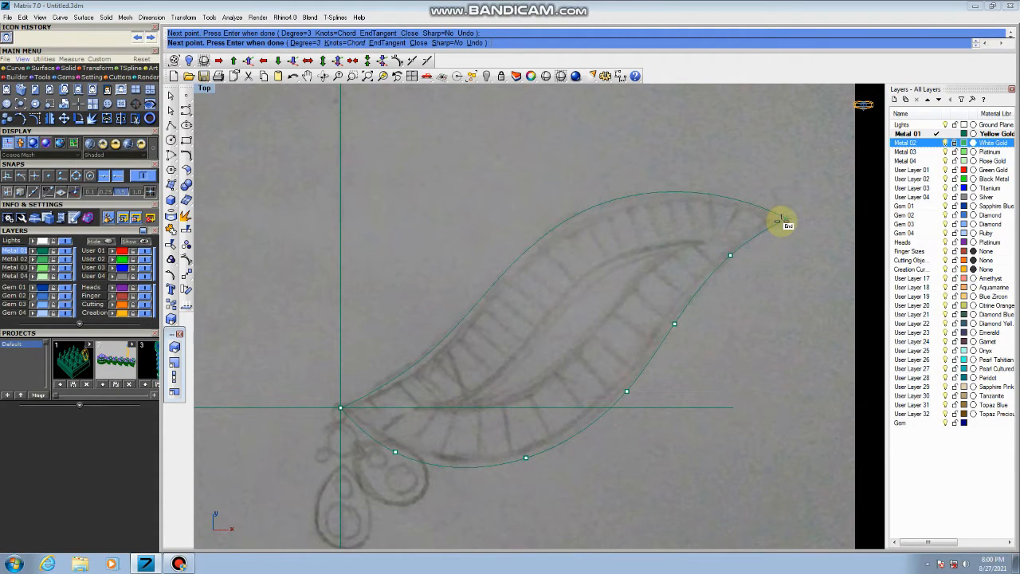
pyautogui.click(784, 220)
pyautogui.press('Return')
pyautogui.scroll(-2, 578, 327)
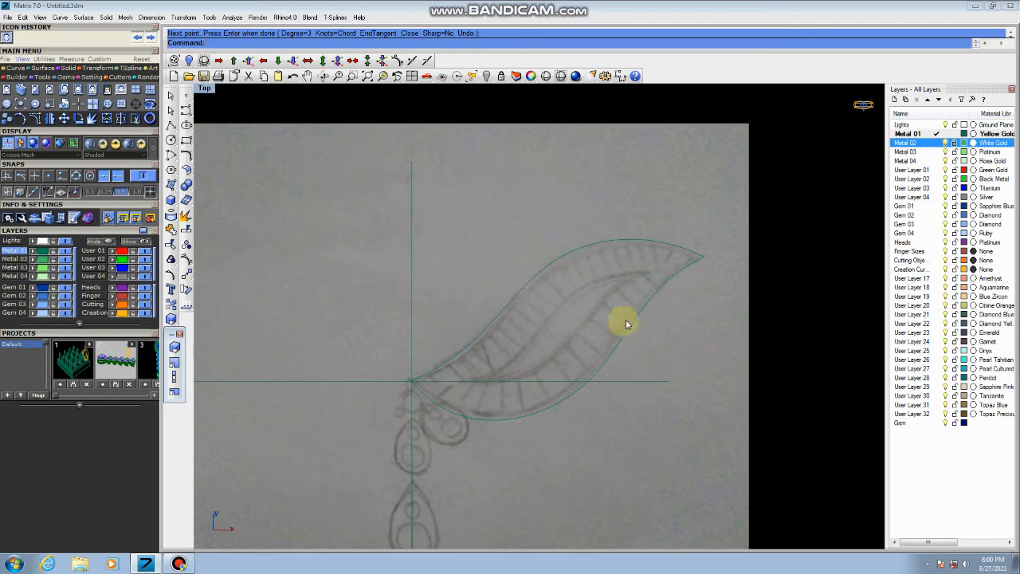
pyautogui.scroll(3, 594, 314)
pyautogui.click(547, 267)
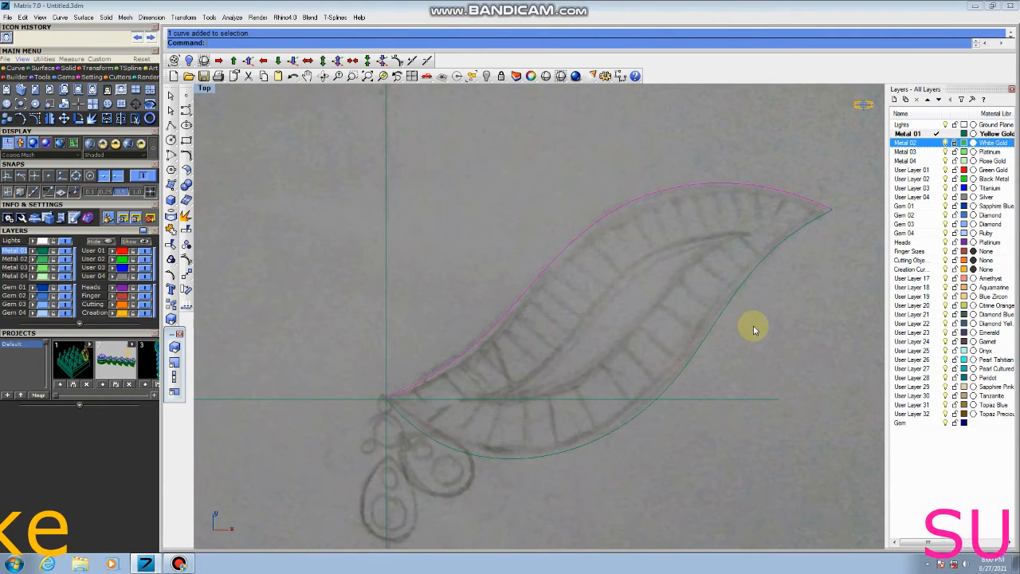
pyautogui.hotkey('ctrl', 'a')
pyautogui.press('F10')
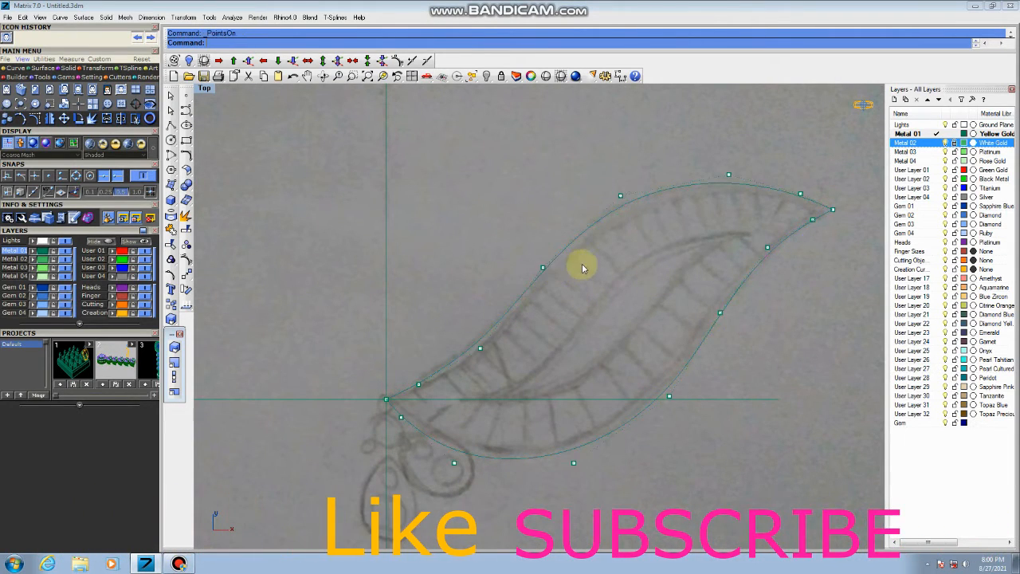
pyautogui.press('Escape')
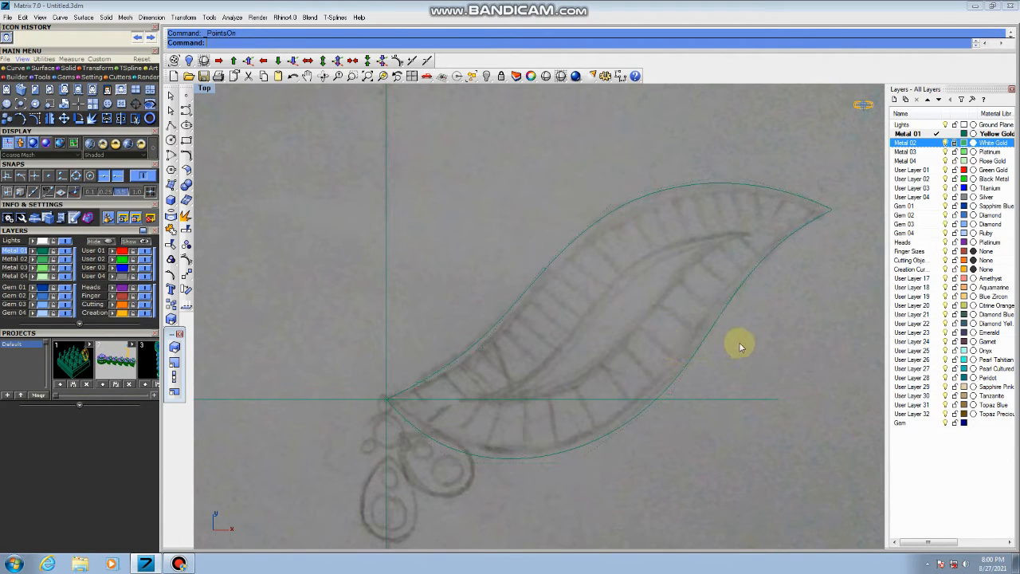
# Turn on the control points of both leaf outline curves and move the upper curve's two points near the base slightly
pyautogui.hotkey('ctrl', 'a')
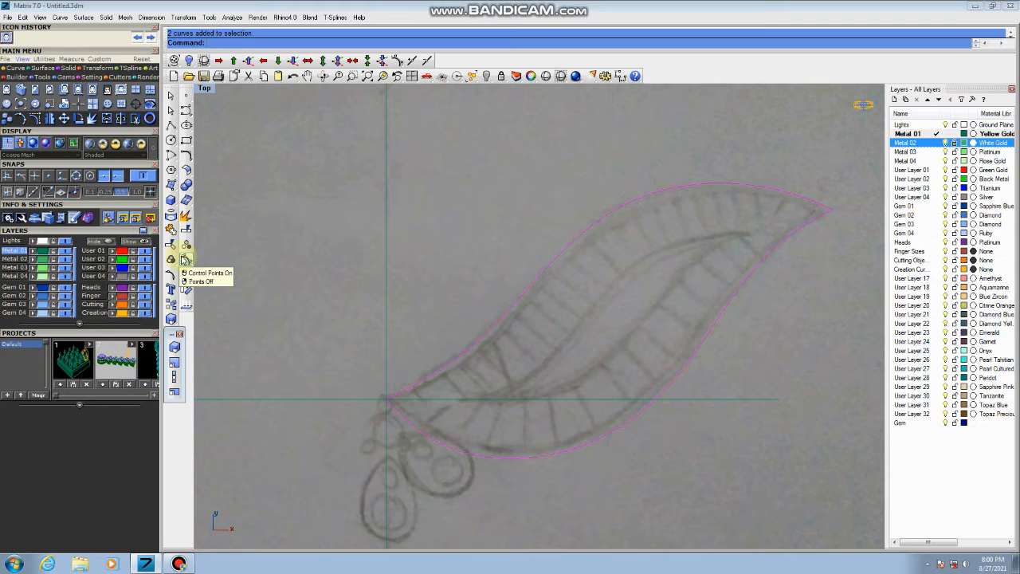
pyautogui.click(184, 260)
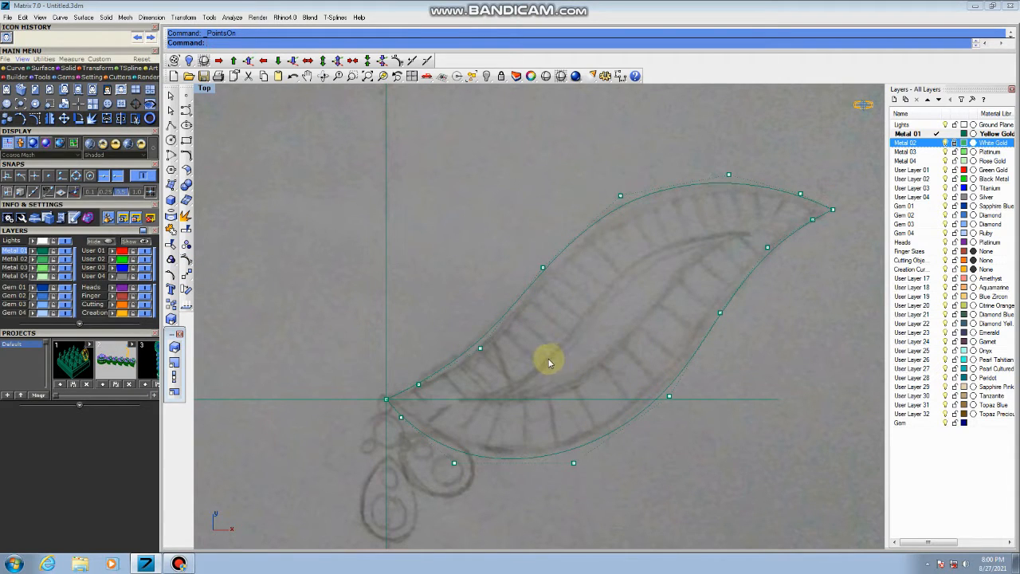
pyautogui.moveTo(404, 343); pyautogui.dragTo(489, 388)
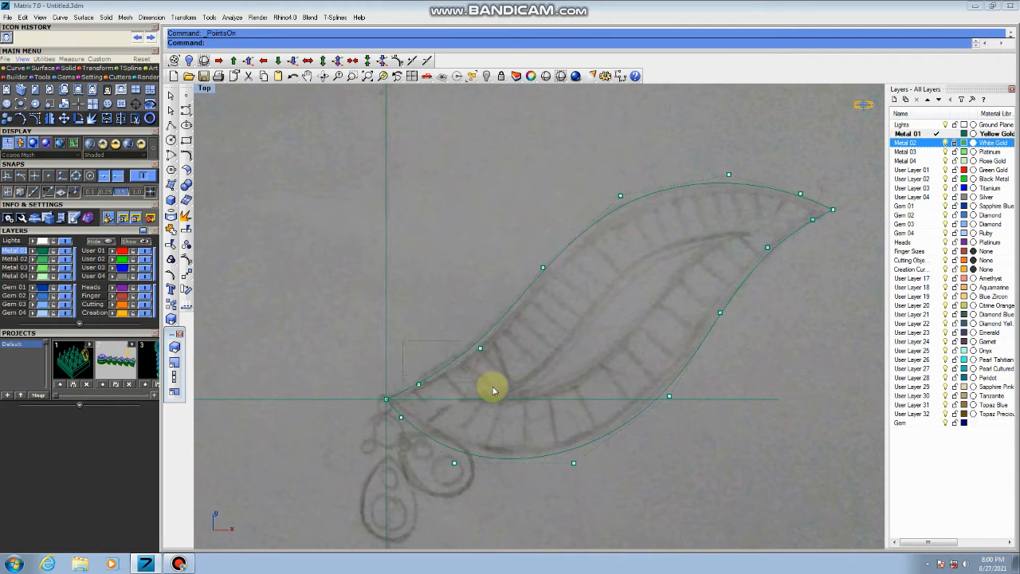
pyautogui.click(187, 274)
pyautogui.click(311, 276)
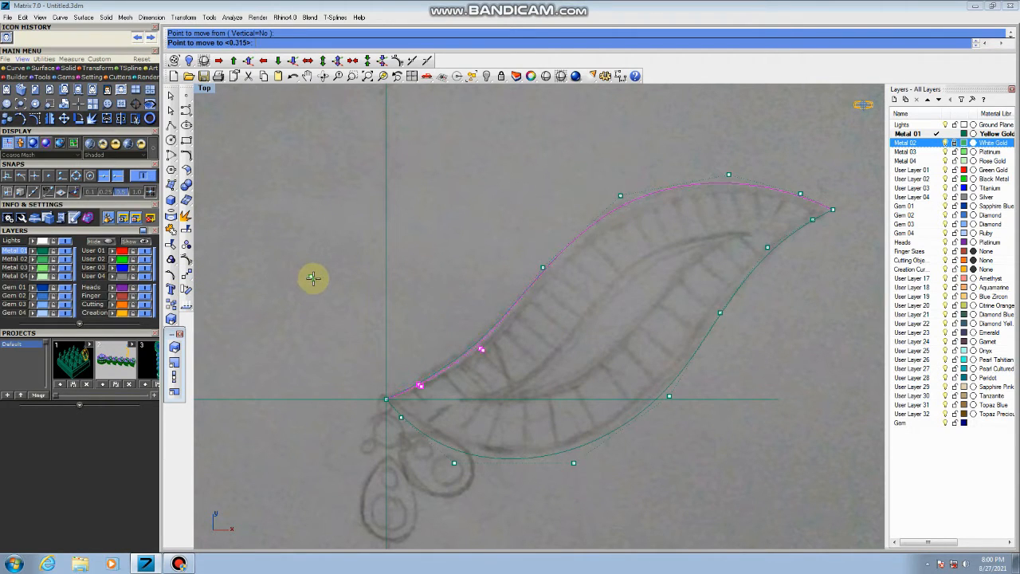
pyautogui.click(313, 281)
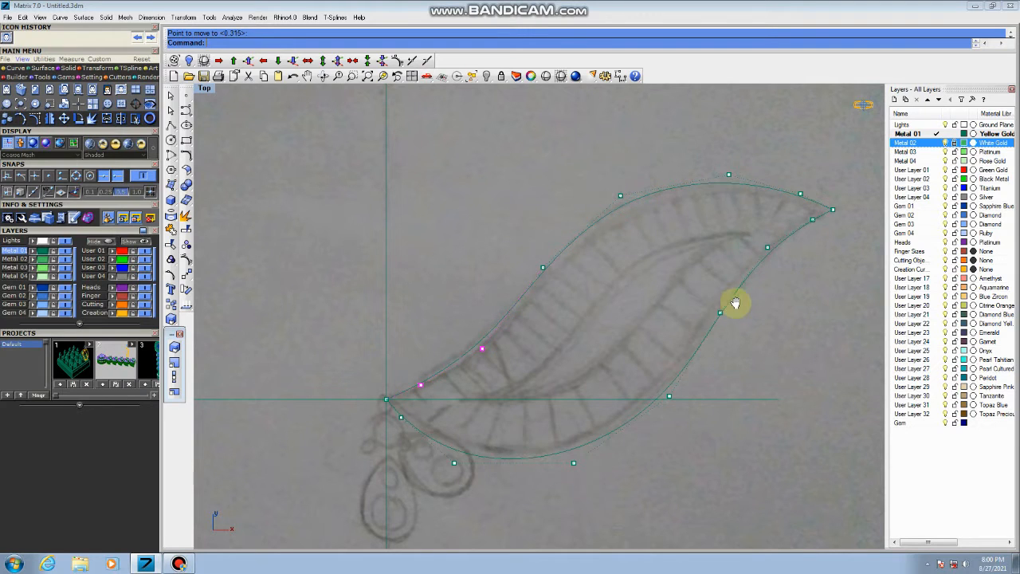
# Move the two control points along the crest of the upper leaf curve slightly
pyautogui.moveTo(708, 228); pyautogui.dragTo(708, 228)
pyautogui.press('Return')
pyautogui.click(660, 304)
pyautogui.click(658, 303)
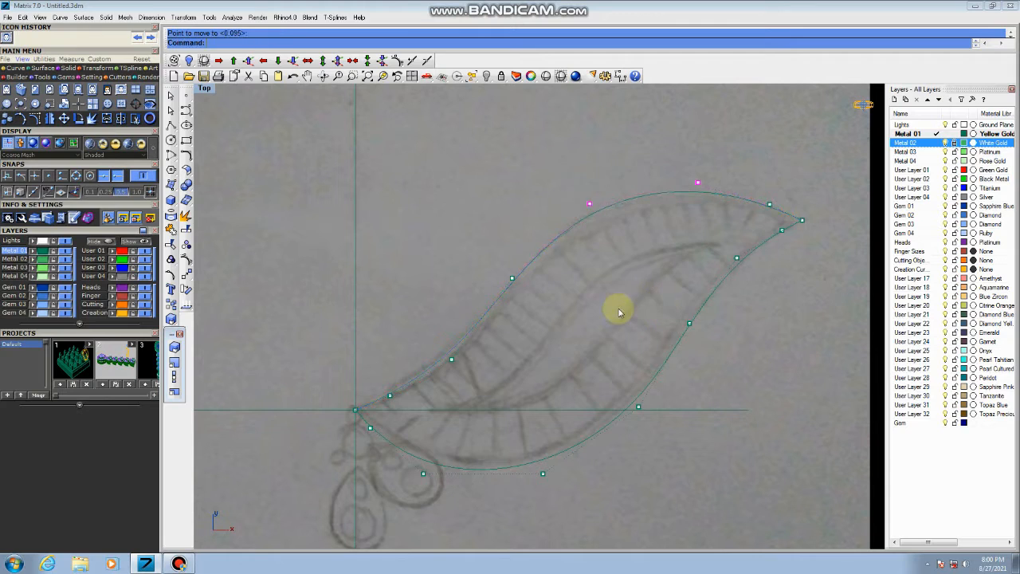
# Move the upper leaf curve's control point nearest the tip slightly
pyautogui.click(782, 216)
pyautogui.press('Return')
pyautogui.click(796, 293)
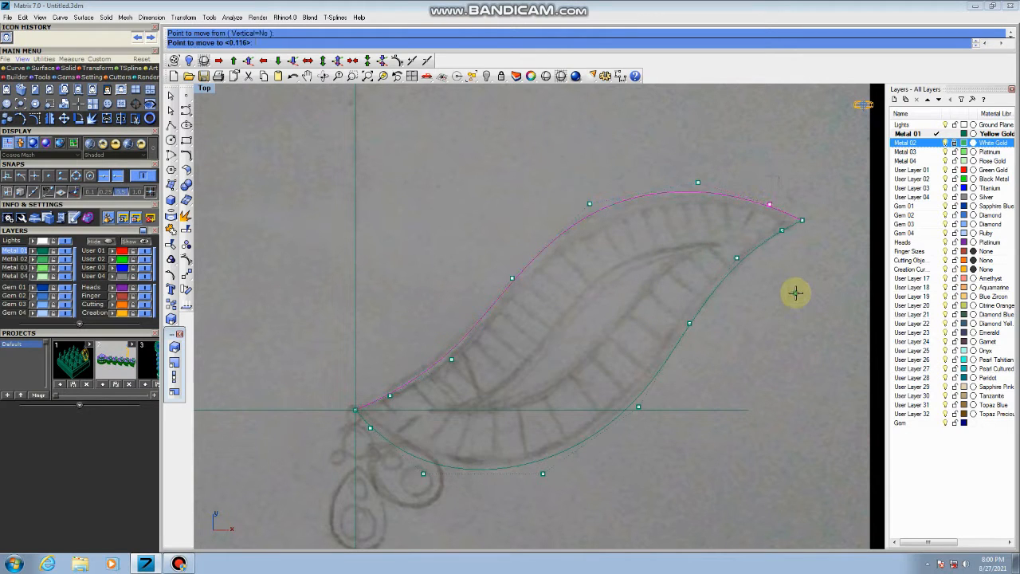
pyautogui.click(797, 292)
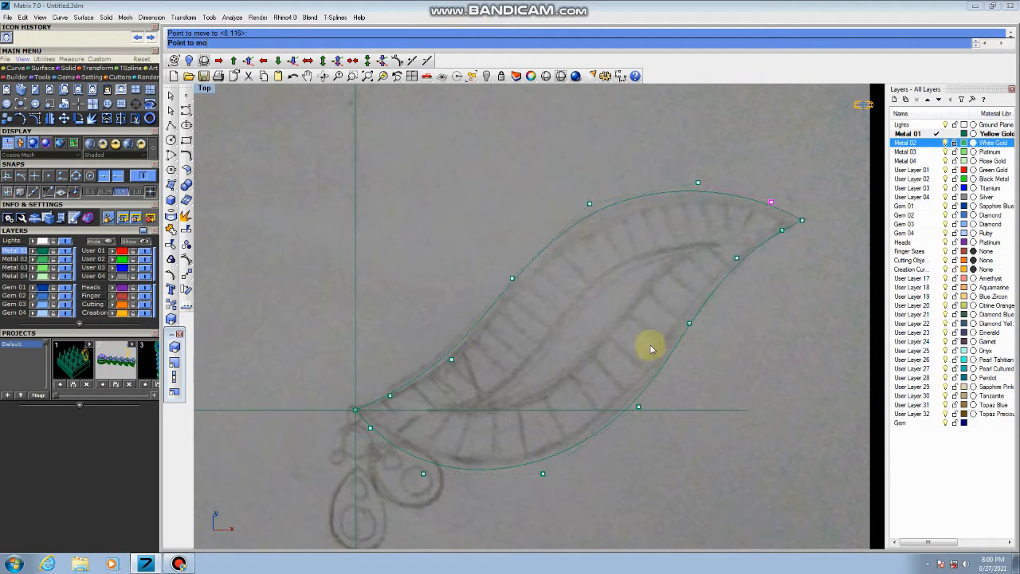
# Move the lower leaf curve's two control points below the tip slightly inward to follow the sketch
pyautogui.moveTo(679, 236); pyautogui.dragTo(753, 360)
pyautogui.press('Return')
pyautogui.click(752, 359)
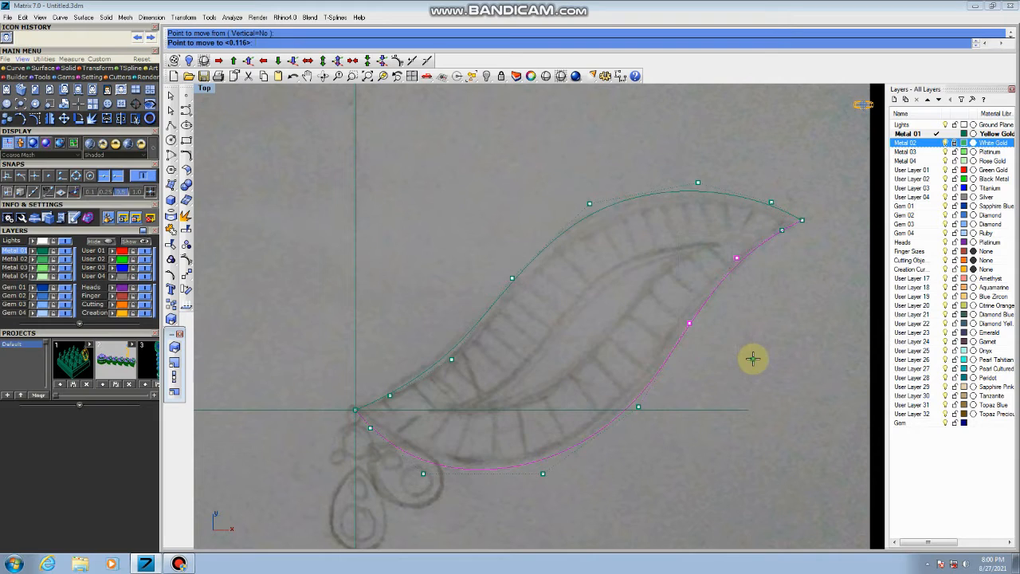
pyautogui.click(751, 356)
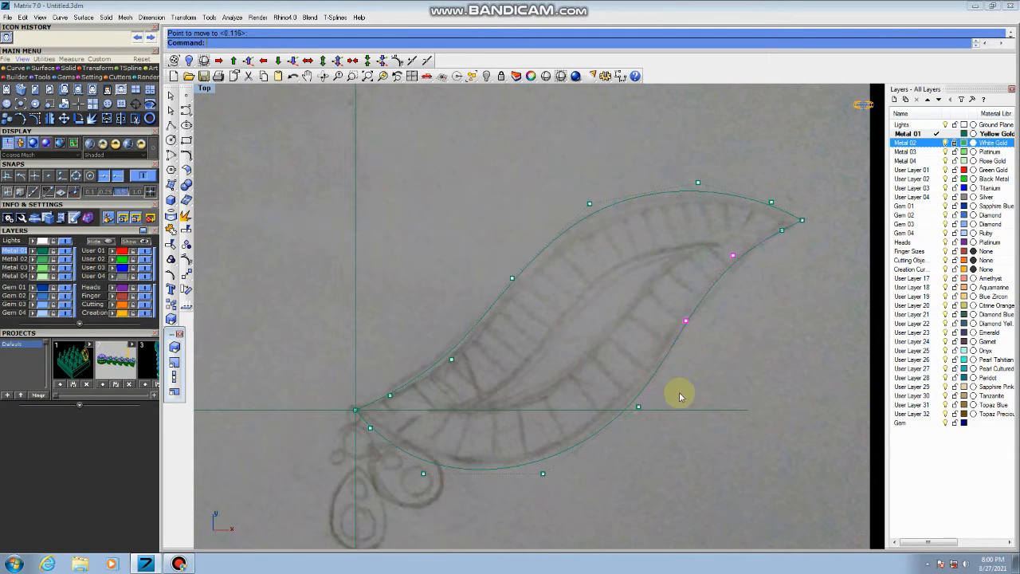
# Adjust the two lowest control points of the lower leaf curve slightly and turn off the control points
pyautogui.scroll(-3, 751, 353)
pyautogui.click(551, 438)
pyautogui.press('Return')
pyautogui.click(646, 453)
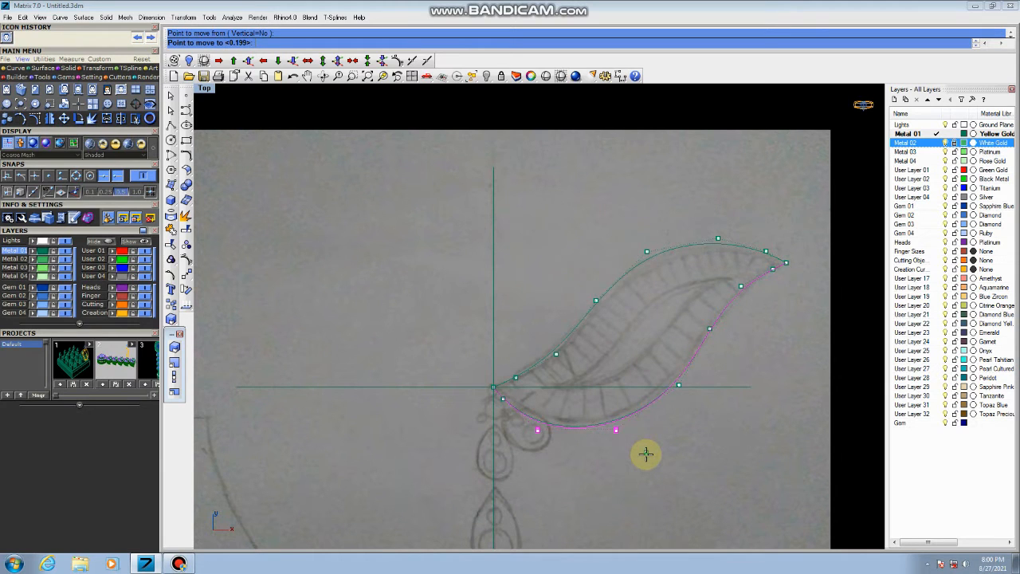
pyautogui.press('Escape')
pyautogui.press('Escape')
# Rebuild both leaf outline curves at degree 3, previewing different point counts and finishing with 14 points
pyautogui.moveTo(639, 275); pyautogui.dragTo(603, 245)
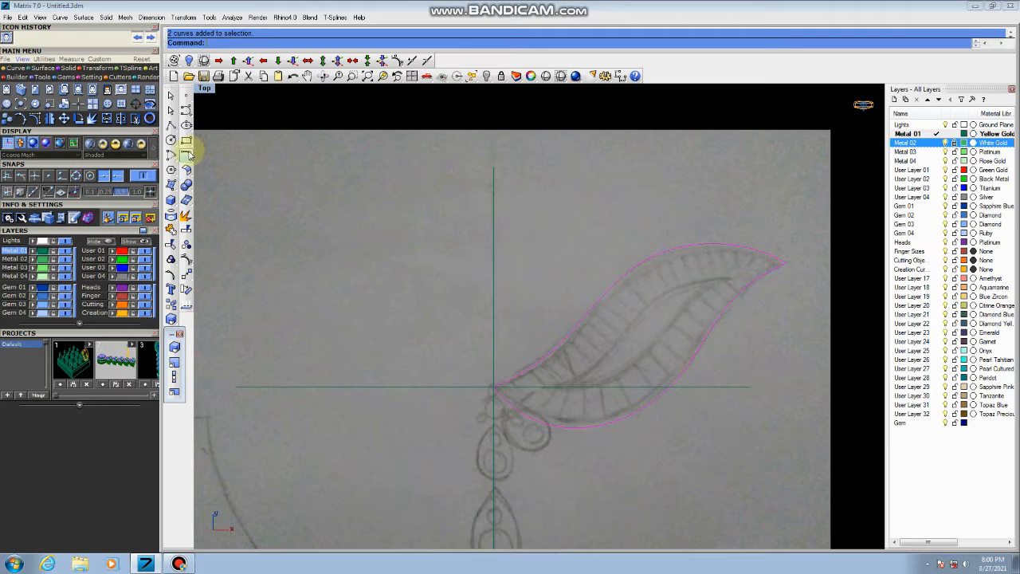
pyautogui.click(188, 153)
pyautogui.click(276, 183)
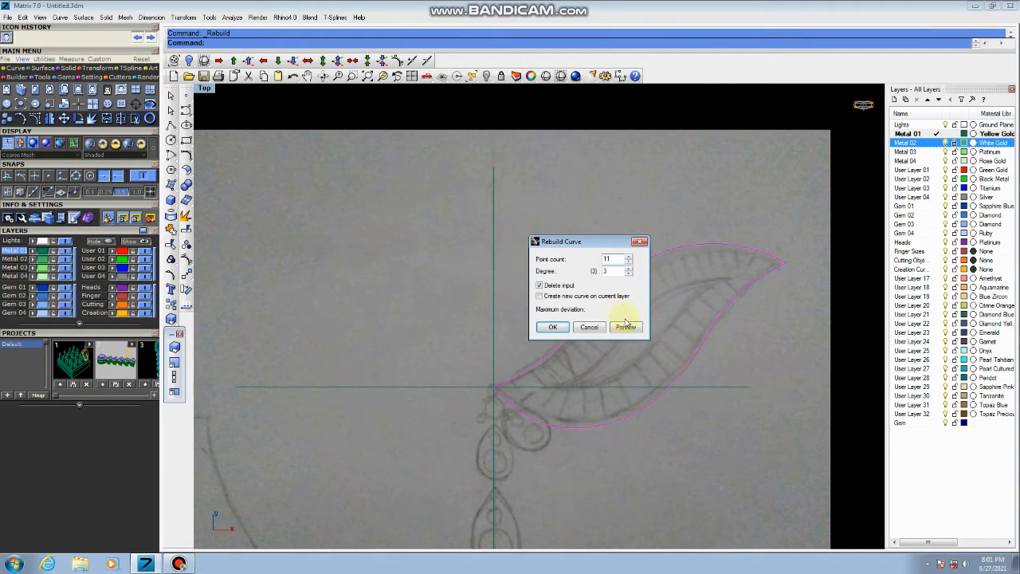
pyautogui.click(627, 328)
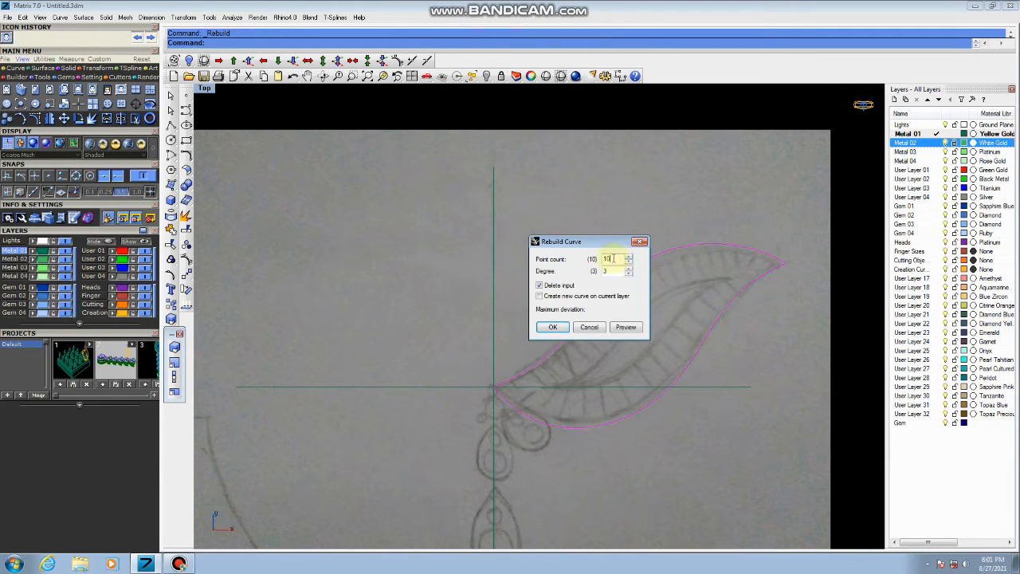
pyautogui.click(625, 327)
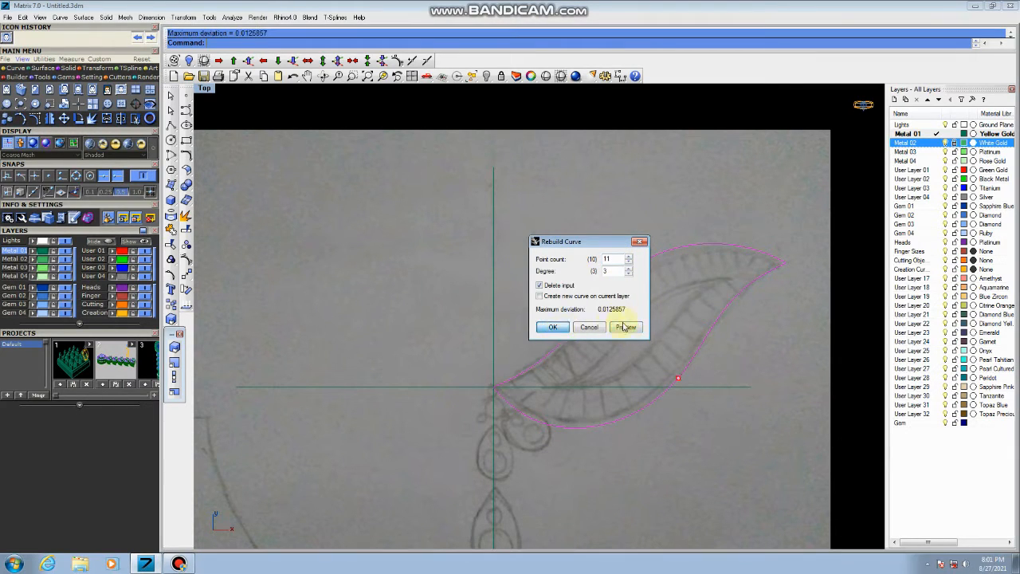
pyautogui.click(629, 327)
pyautogui.click(627, 327)
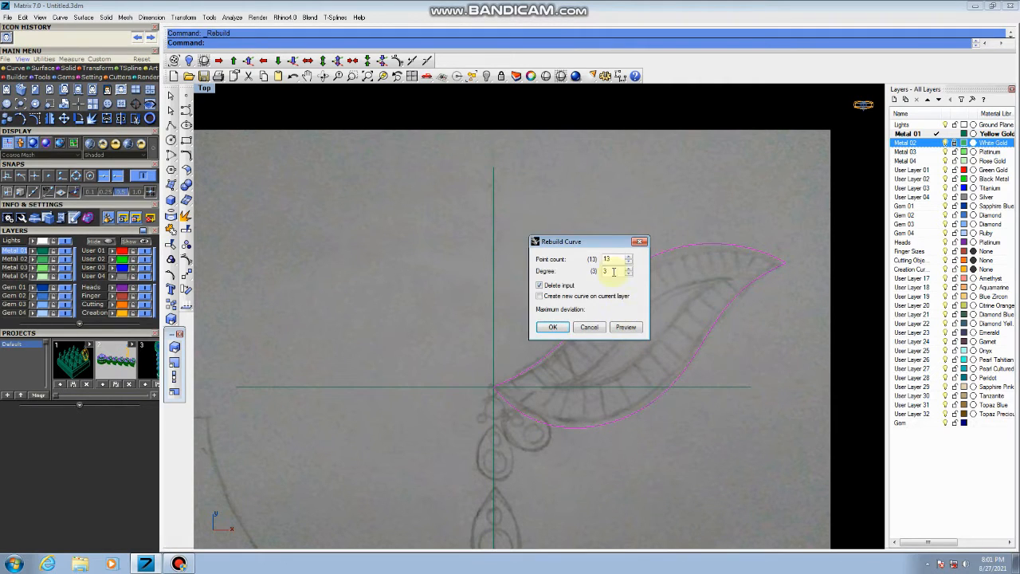
pyautogui.click(622, 328)
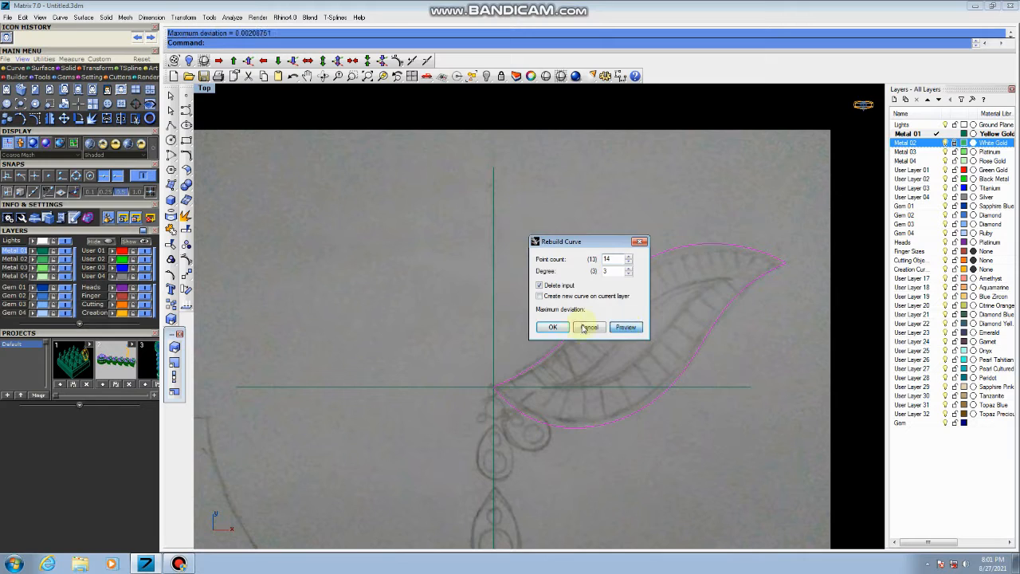
pyautogui.click(553, 328)
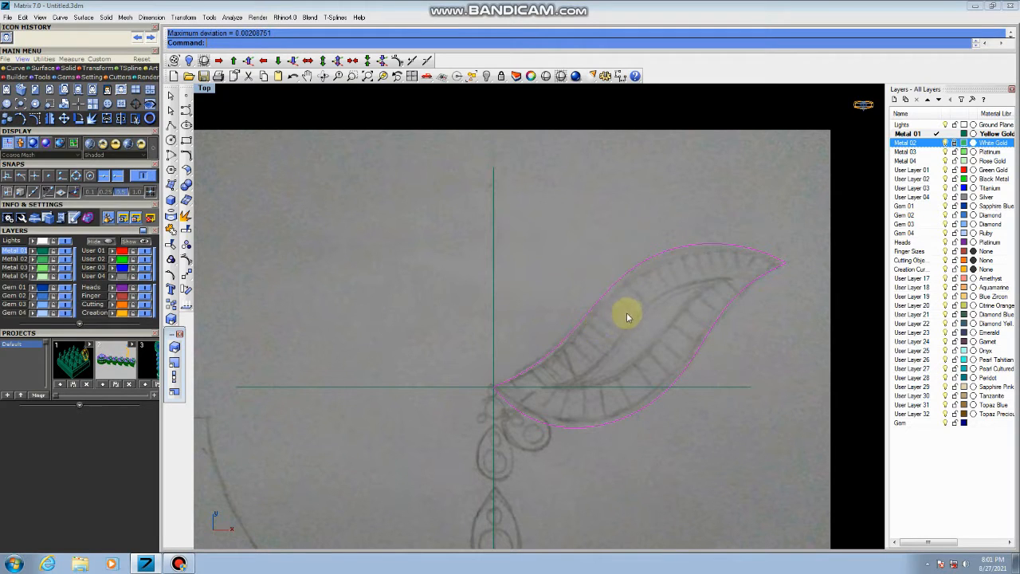
pyautogui.click(619, 329)
pyautogui.moveTo(744, 331); pyautogui.dragTo(631, 254)
pyautogui.scroll(-4, 630, 276)
pyautogui.scroll(2, 631, 283)
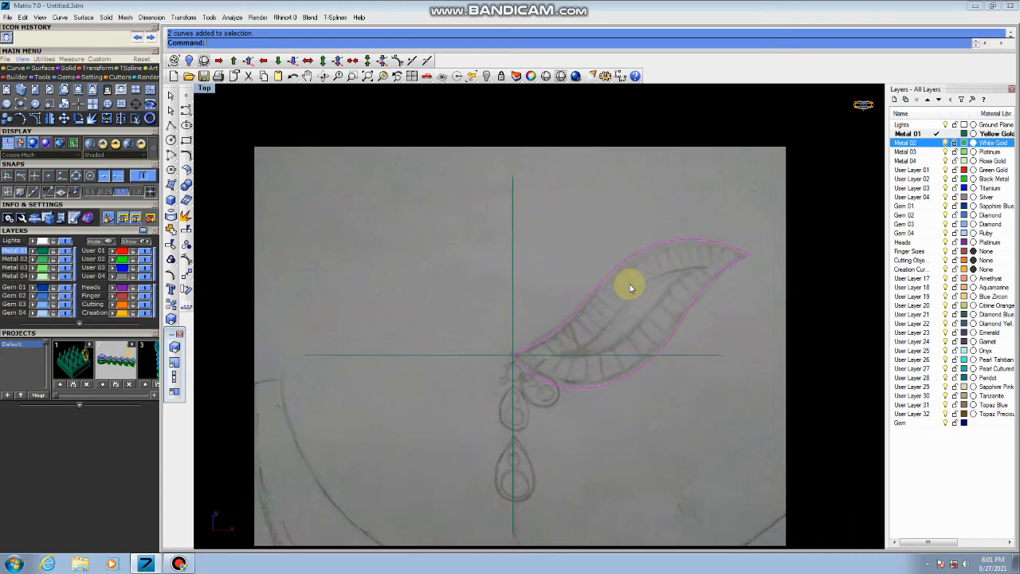
pyautogui.scroll(2, 629, 283)
pyautogui.click(659, 295)
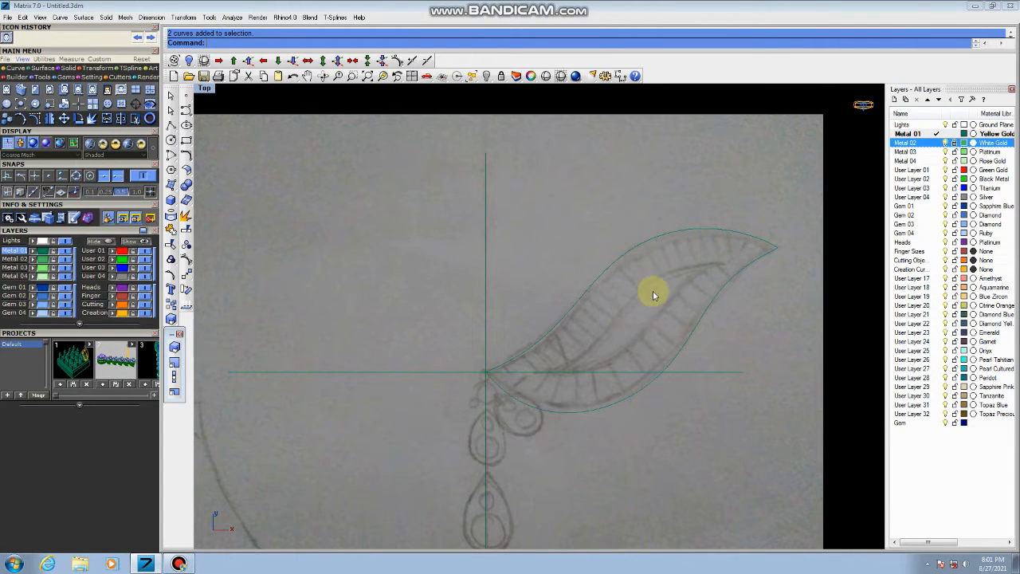
# Offset the upper and lower leaf outline curves toward the inside of the leaf by a distance of 2.7
pyautogui.moveTo(556, 245); pyautogui.dragTo(554, 244)
pyautogui.scroll(4, 659, 294)
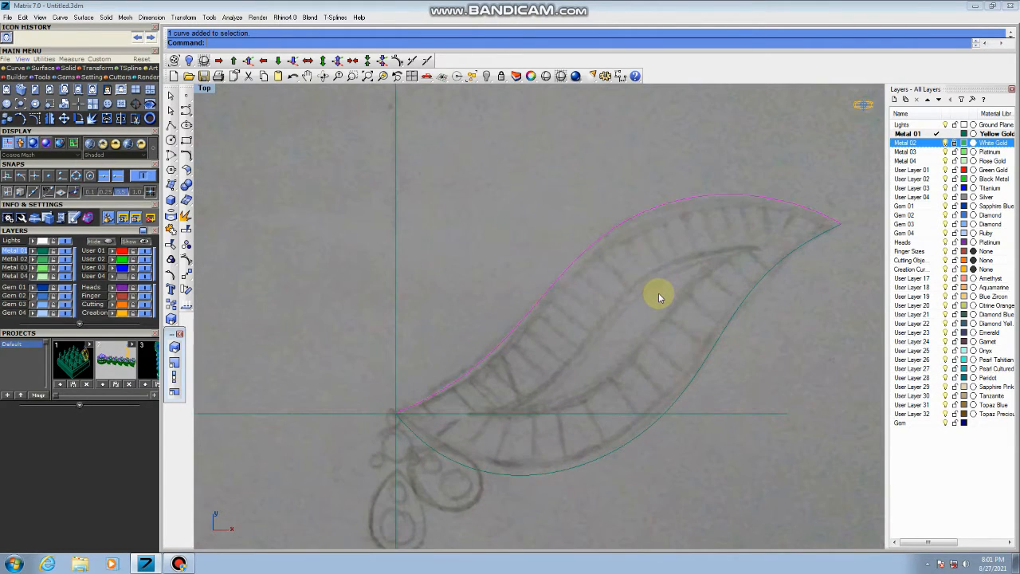
pyautogui.press('Return')
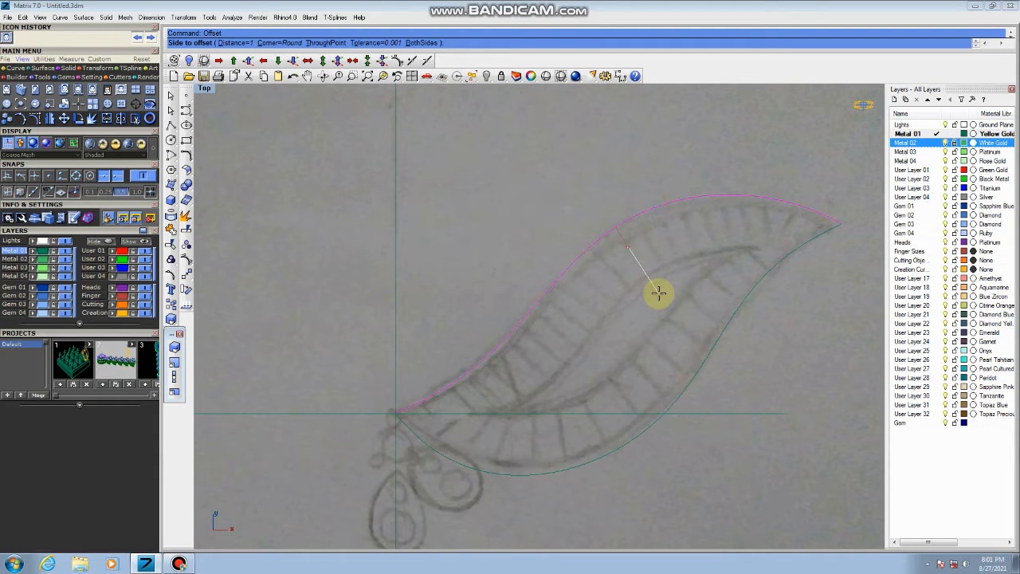
pyautogui.write('2.7')
pyautogui.press('Return')
pyautogui.click(658, 293)
pyautogui.moveTo(692, 328); pyautogui.dragTo(687, 324)
pyautogui.rightClick(684, 322)
pyautogui.click(661, 310)
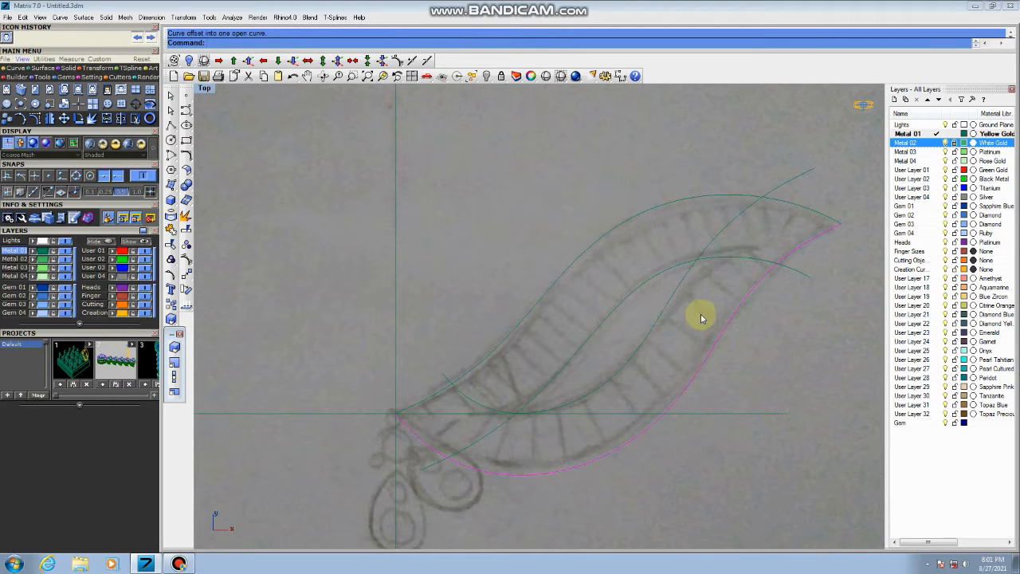
# Check the leaf outline curves and their offsets against the sketch, and look over the teardrops hanging below
pyautogui.scroll(-4, 708, 293)
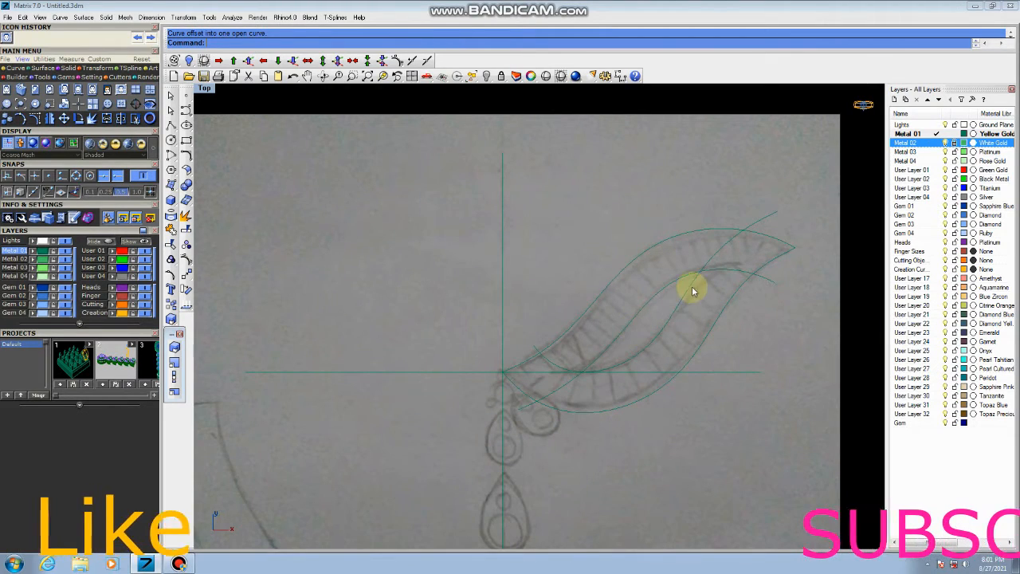
pyautogui.click(631, 311)
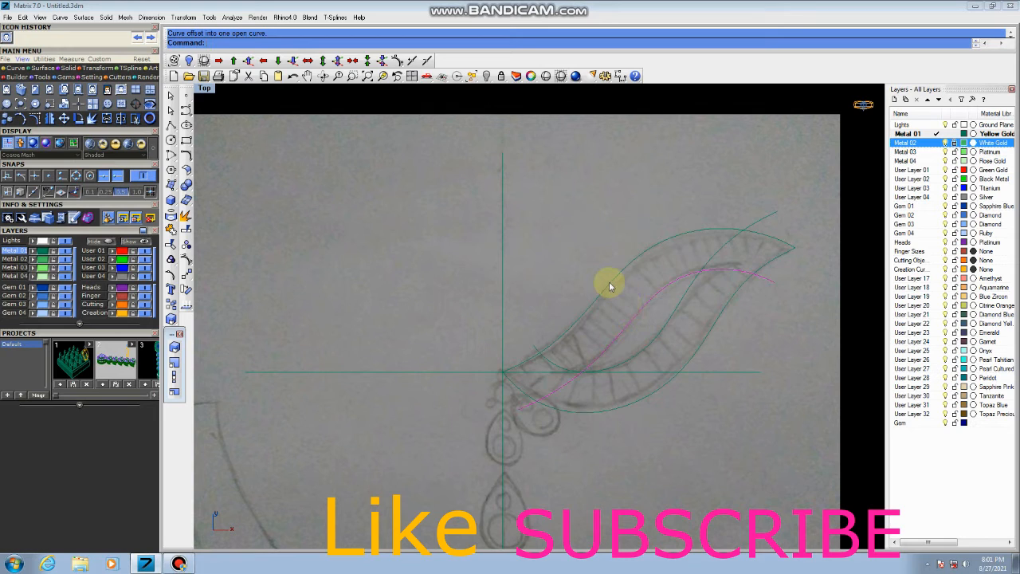
pyautogui.click(609, 282)
pyautogui.click(674, 318)
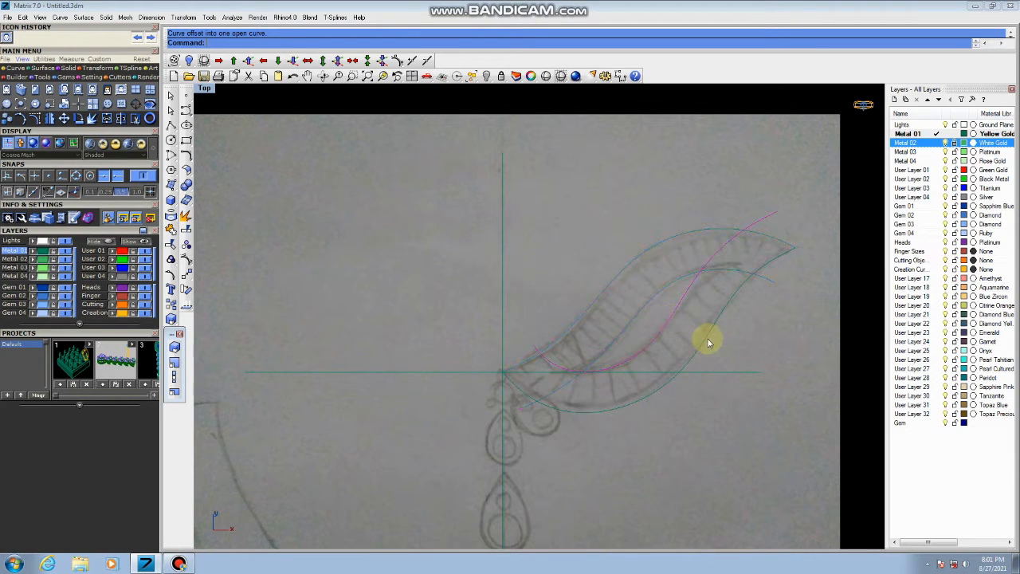
pyautogui.keyDown('shift'); pyautogui.click(708, 343); pyautogui.keyUp('shift')
pyautogui.click(712, 311)
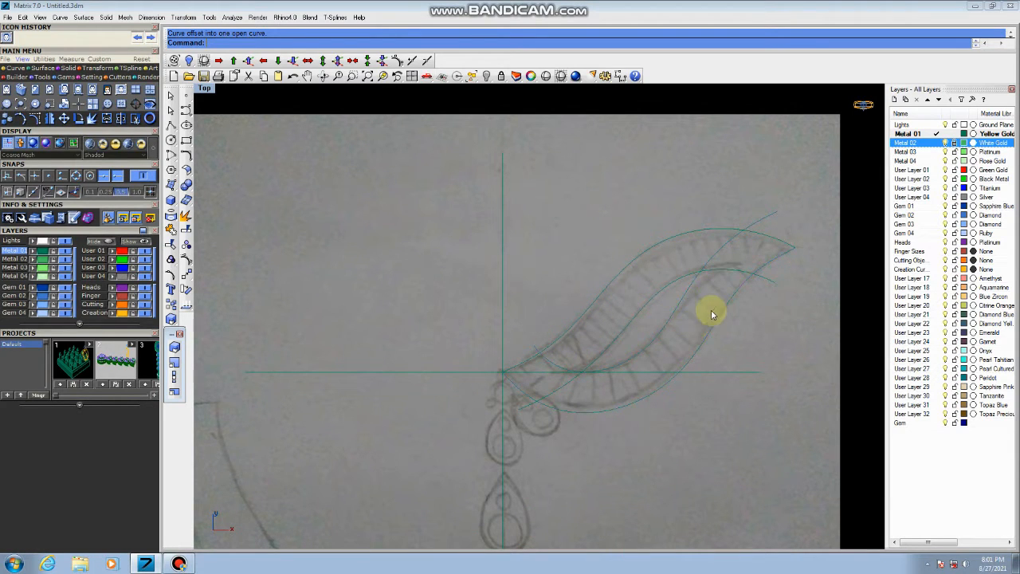
pyautogui.scroll(-4, 695, 322)
pyautogui.scroll(4, 637, 344)
pyautogui.moveTo(621, 249); pyautogui.dragTo(607, 143, button='right')
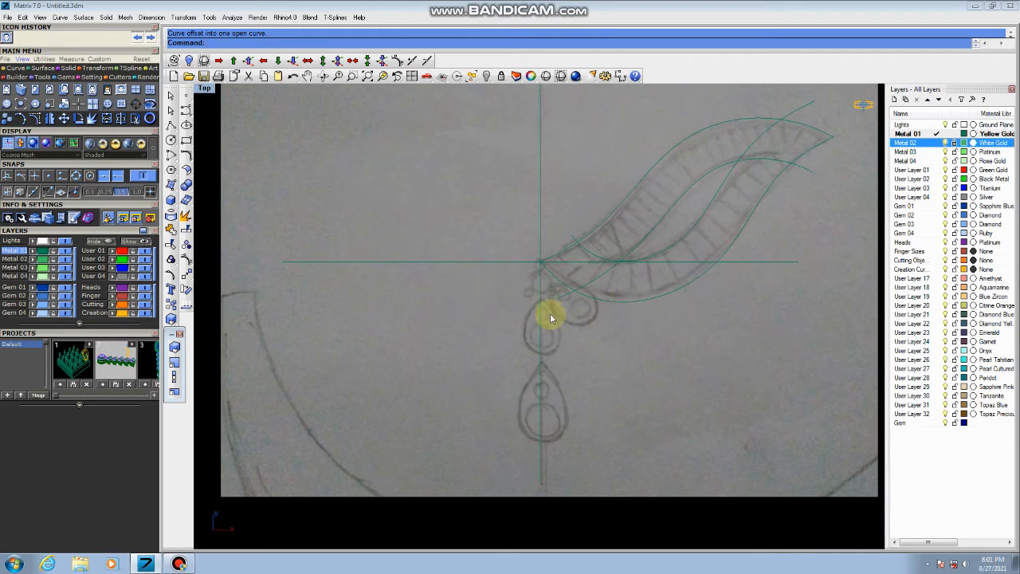
pyautogui.scroll(-4, 537, 312)
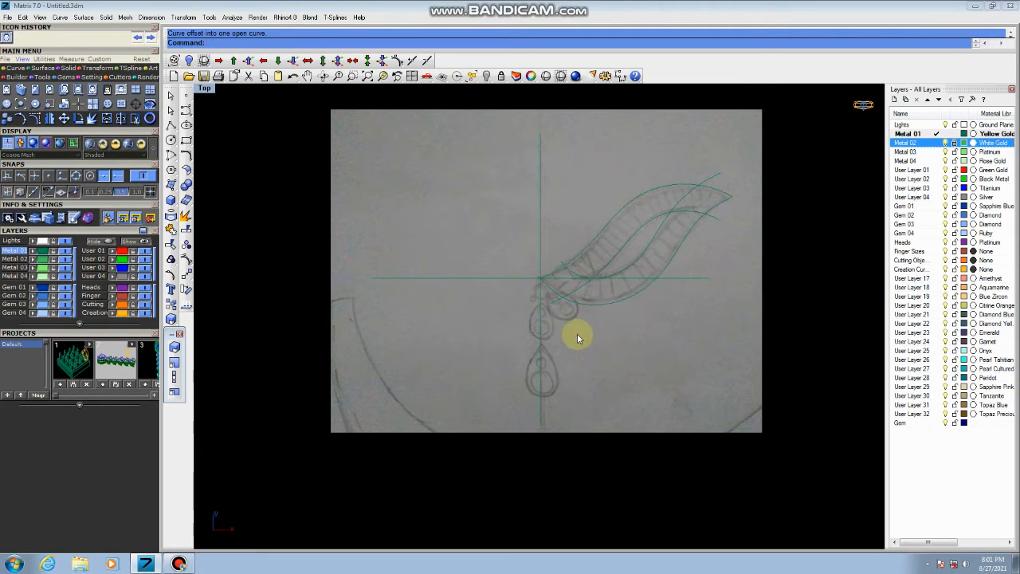
pyautogui.scroll(1, 569, 360)
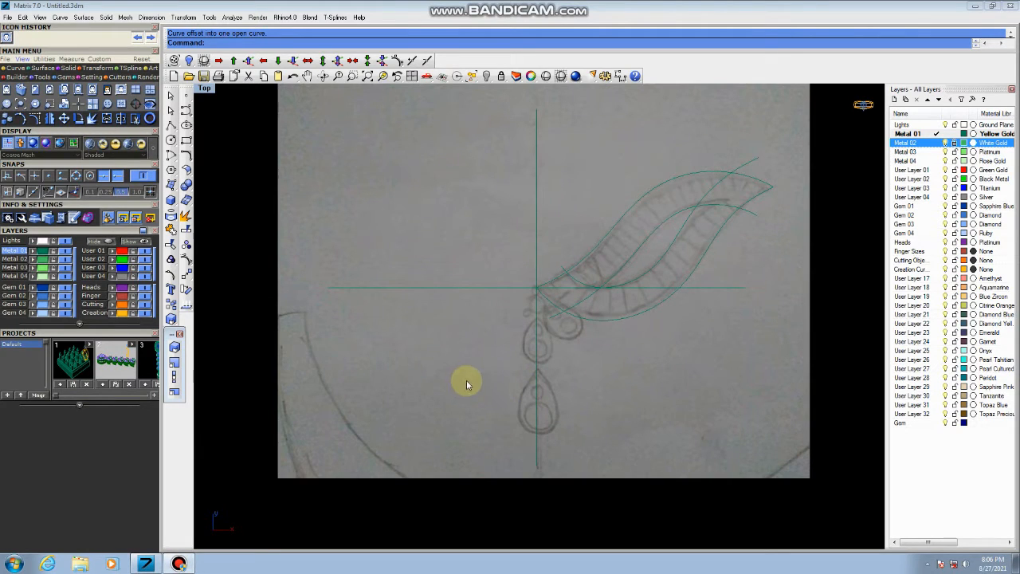
# Load a pear-cut diamond, 5.5 mm long by 3.5 mm wide, from the Gem Loader
pyautogui.click(66, 78)
pyautogui.click(7, 89)
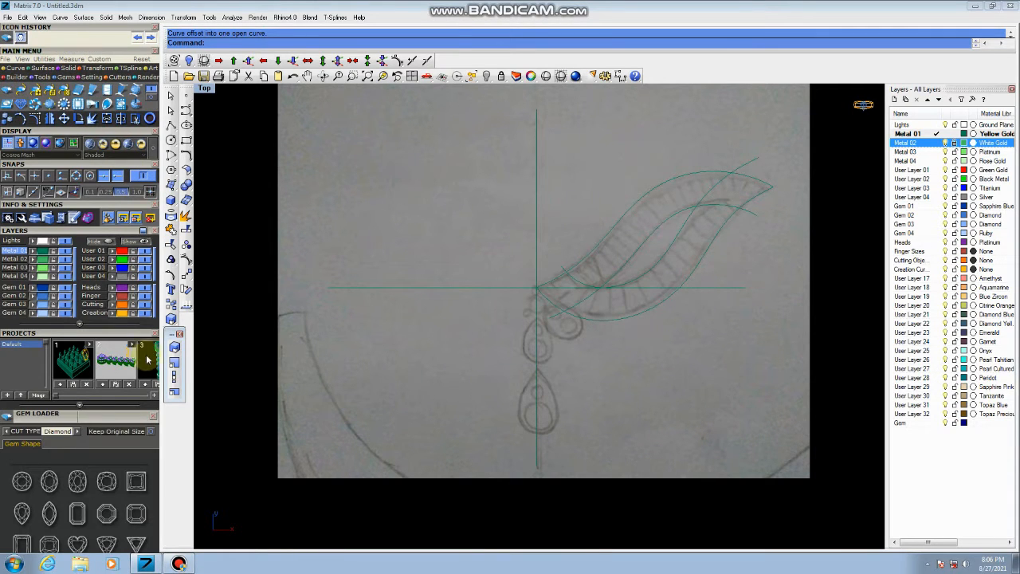
pyautogui.scroll(-2, 102, 417)
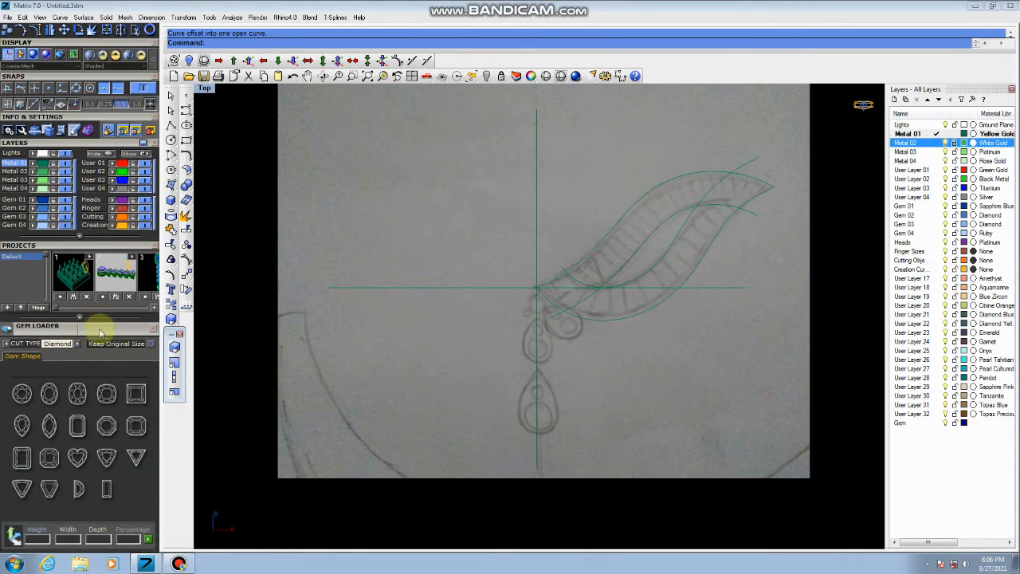
pyautogui.click(21, 427)
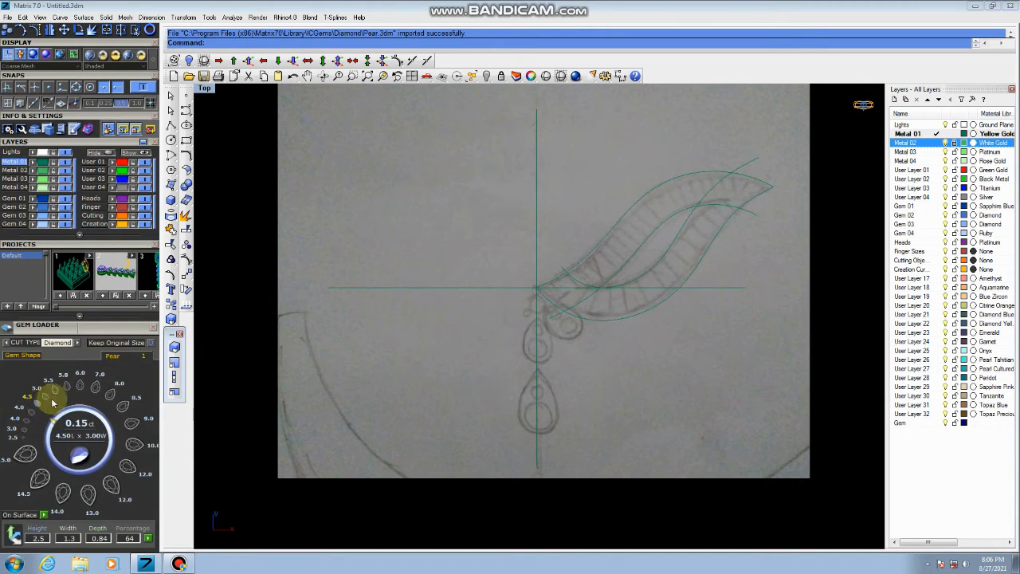
pyautogui.click(70, 388)
pyautogui.click(54, 391)
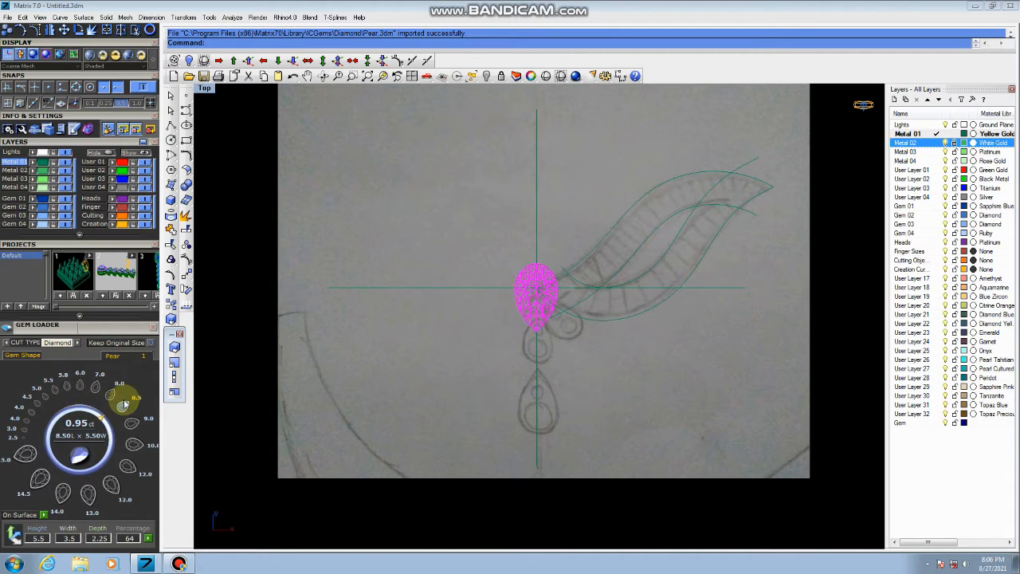
# Rotate the pear gem half a turn about the origin so its tip points upward
pyautogui.click(186, 288)
pyautogui.write('0')
pyautogui.press('Return')
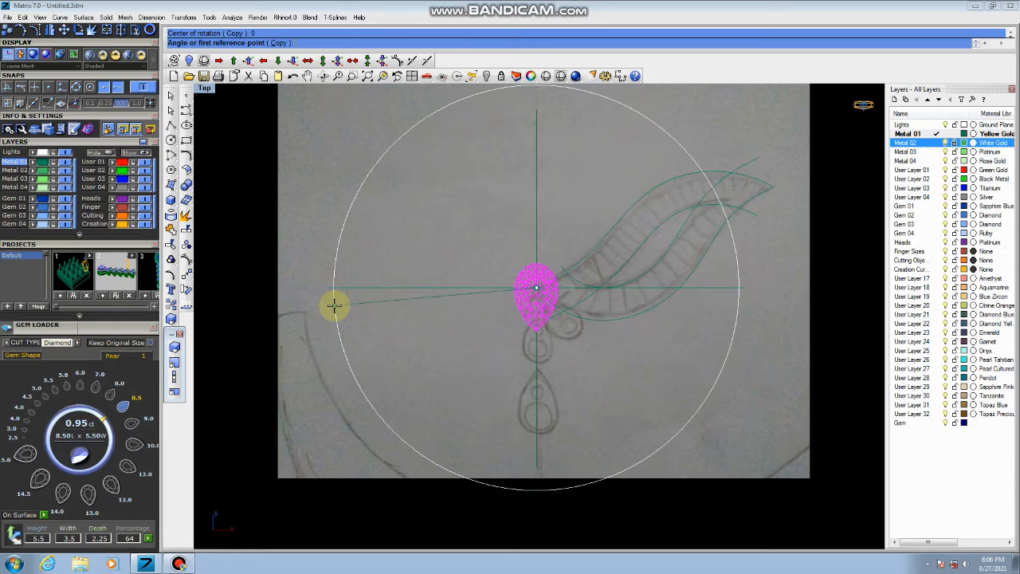
pyautogui.click(394, 304)
pyautogui.click(661, 327)
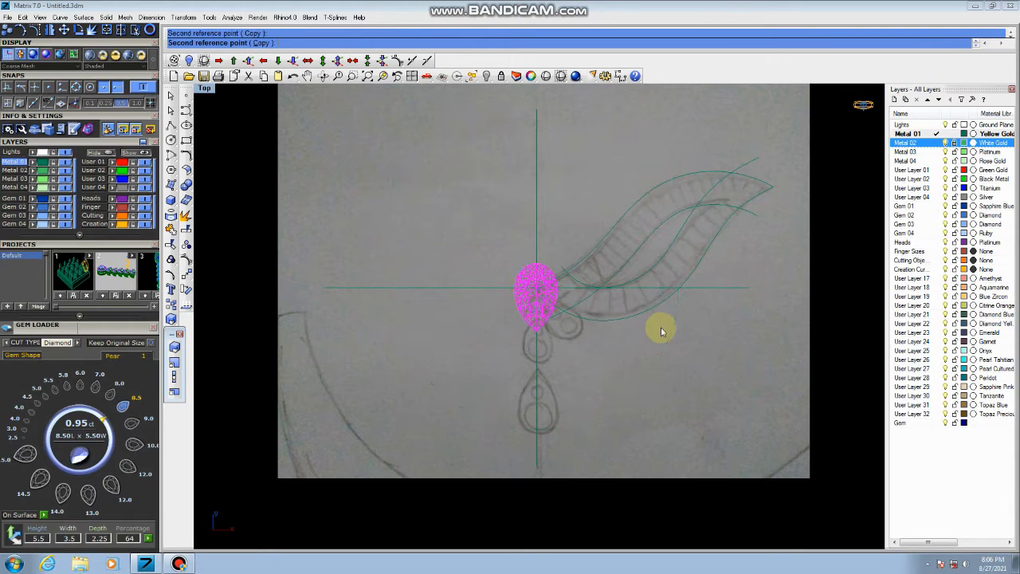
# Move the pear gem straight down the vertical construction line onto the sketch's lowest teardrop
pyautogui.click(186, 273)
pyautogui.click(309, 302)
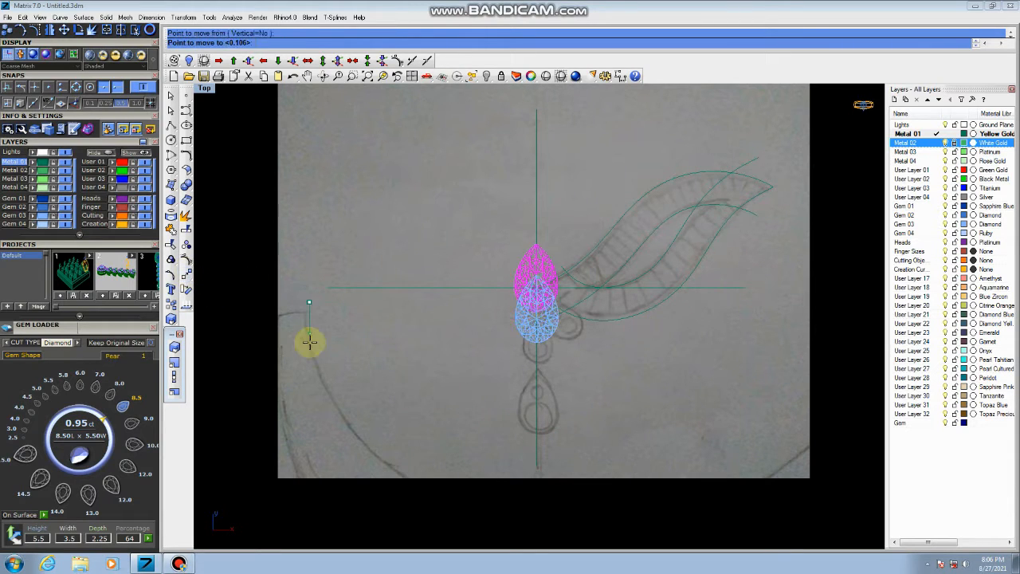
pyautogui.click(311, 424)
pyautogui.click(543, 409)
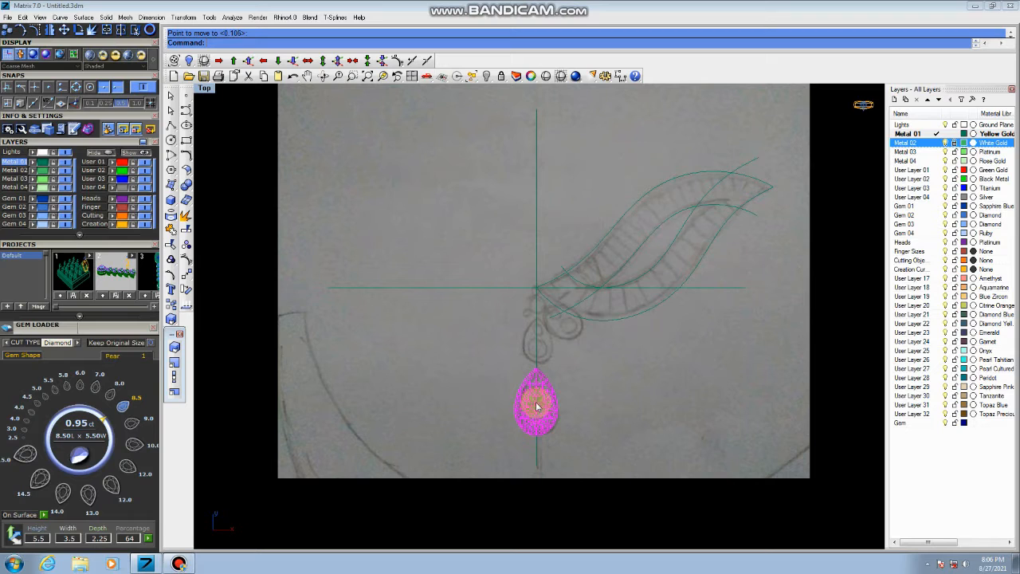
pyautogui.click(538, 396)
pyautogui.moveTo(515, 375); pyautogui.dragTo(500, 347, button='right')
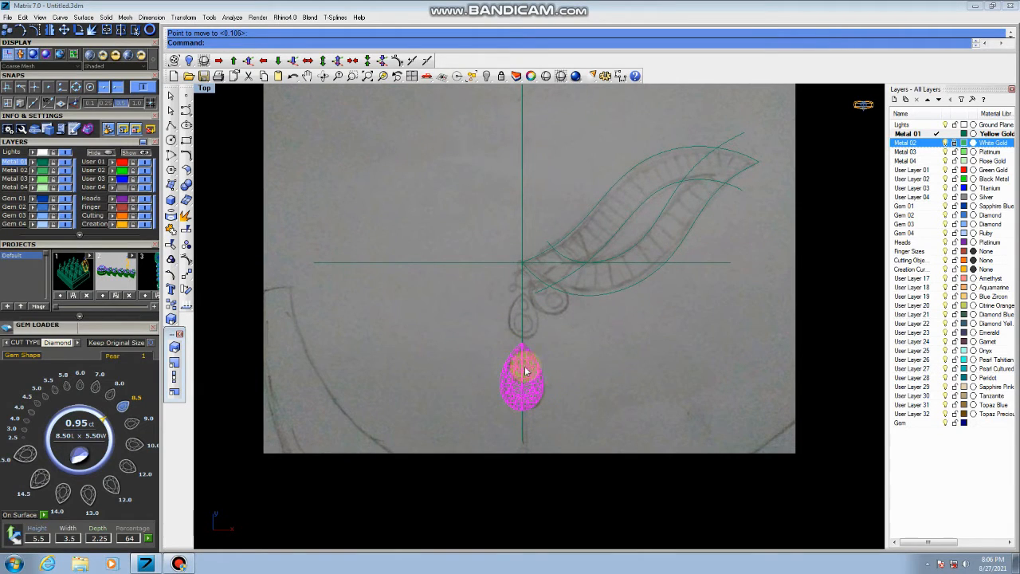
pyautogui.scroll(4, 539, 368)
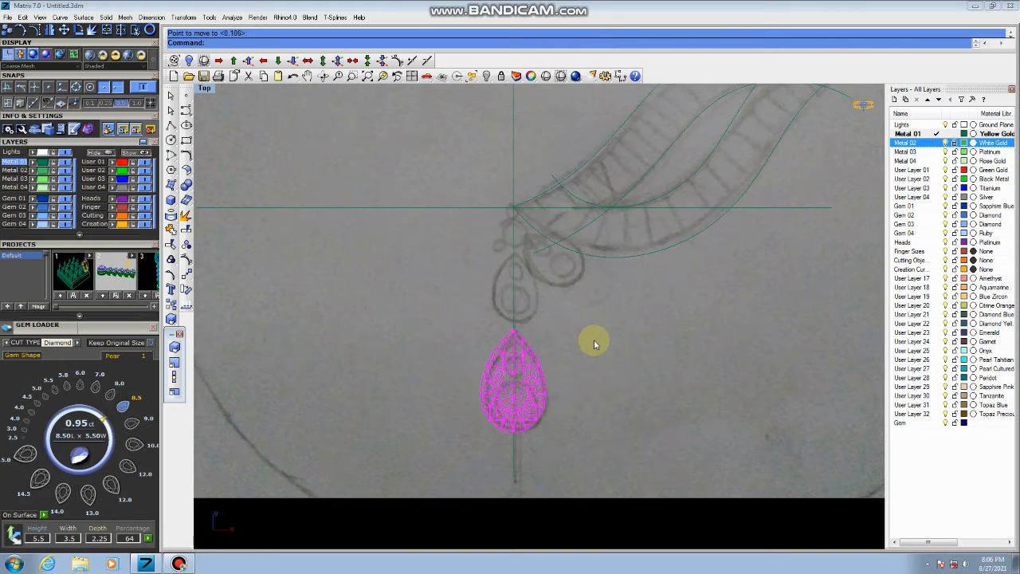
pyautogui.click(595, 341)
pyautogui.click(524, 365)
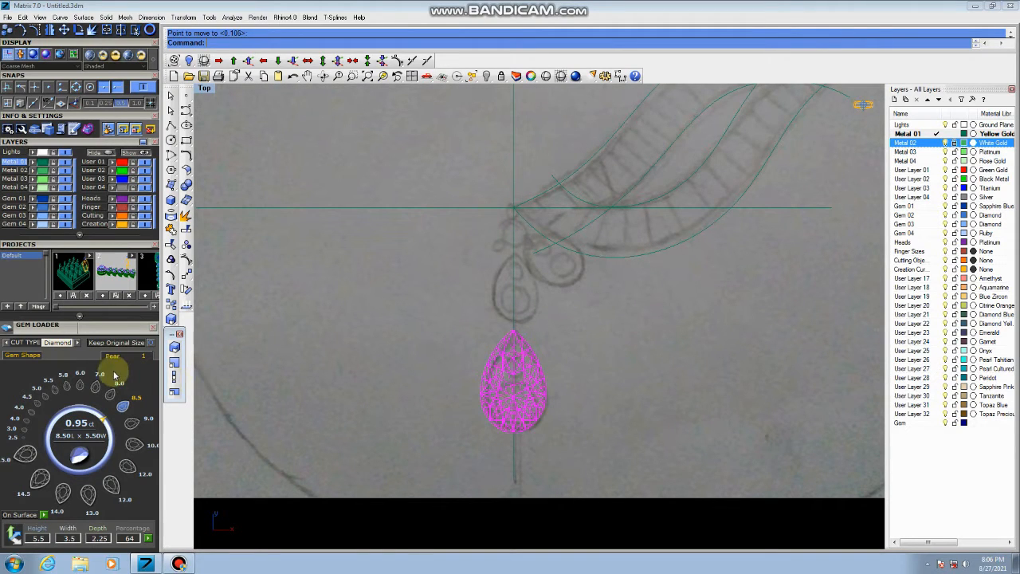
# Load a pear-cut diamond, 5 mm long by 3 mm wide, and rotate it half a turn about the origin
pyautogui.click(49, 389)
pyautogui.click(40, 390)
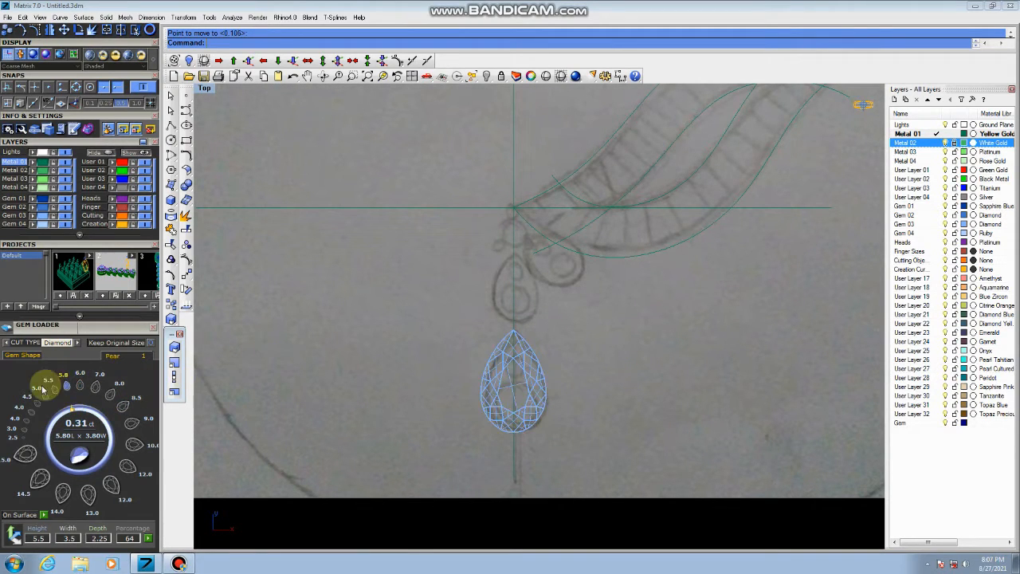
pyautogui.click(190, 286)
pyautogui.write('0')
pyautogui.press('Return')
pyautogui.click(367, 238)
pyautogui.click(706, 261)
# Move the 5 mm pear gem straight down the vertical construction line onto the sketch's middle teardrop
pyautogui.click(183, 273)
pyautogui.click(392, 272)
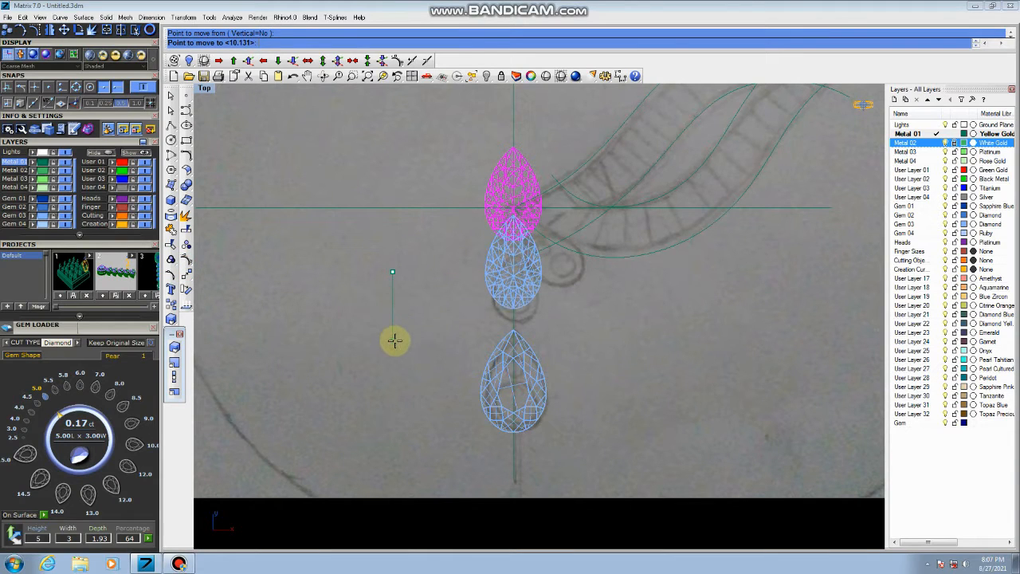
pyautogui.click(396, 353)
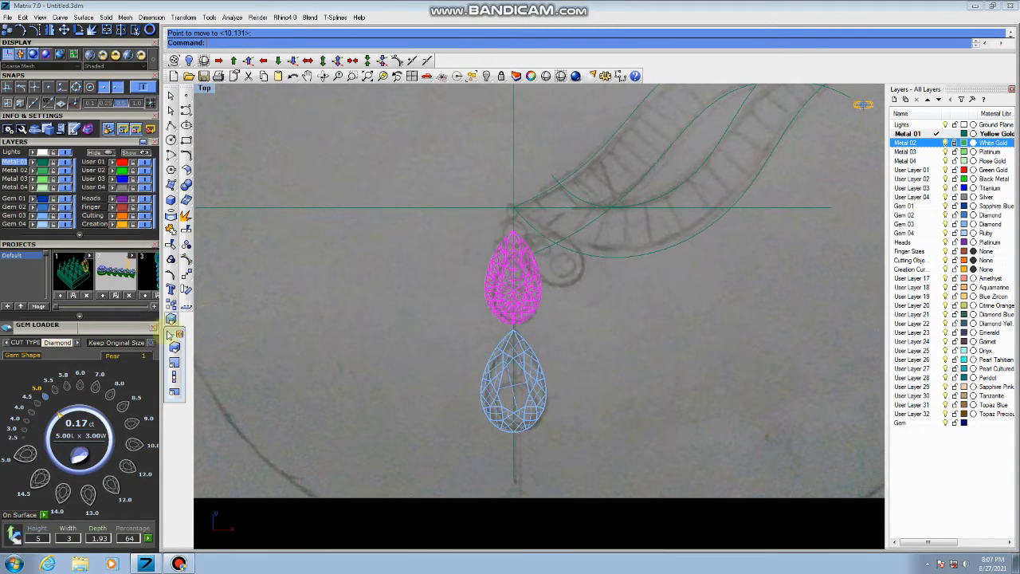
# Shorten the upper pear gem to 4 mm by 3 mm and shift it slightly down toward the lower gem
pyautogui.click(35, 405)
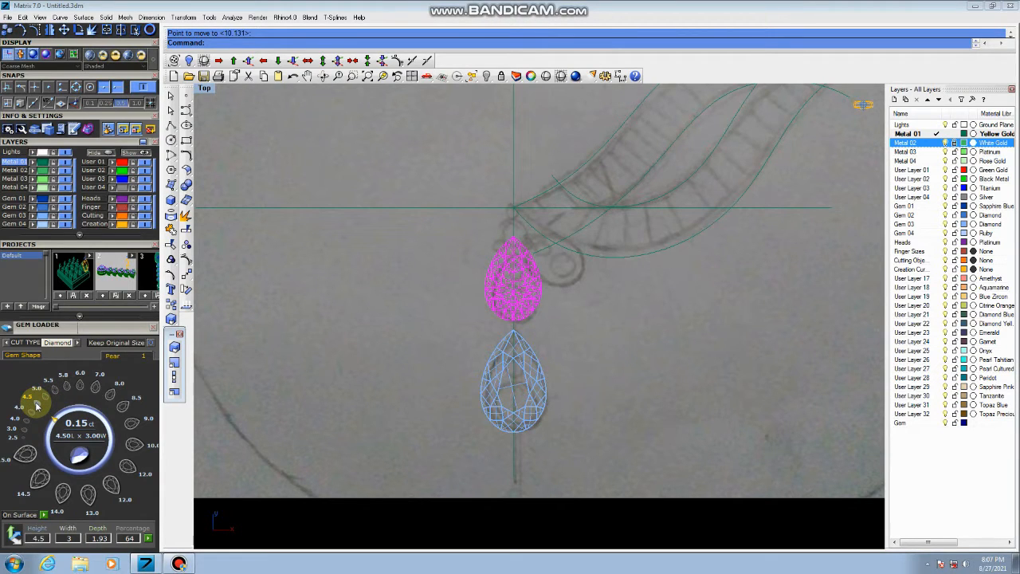
pyautogui.click(32, 412)
pyautogui.click(109, 394)
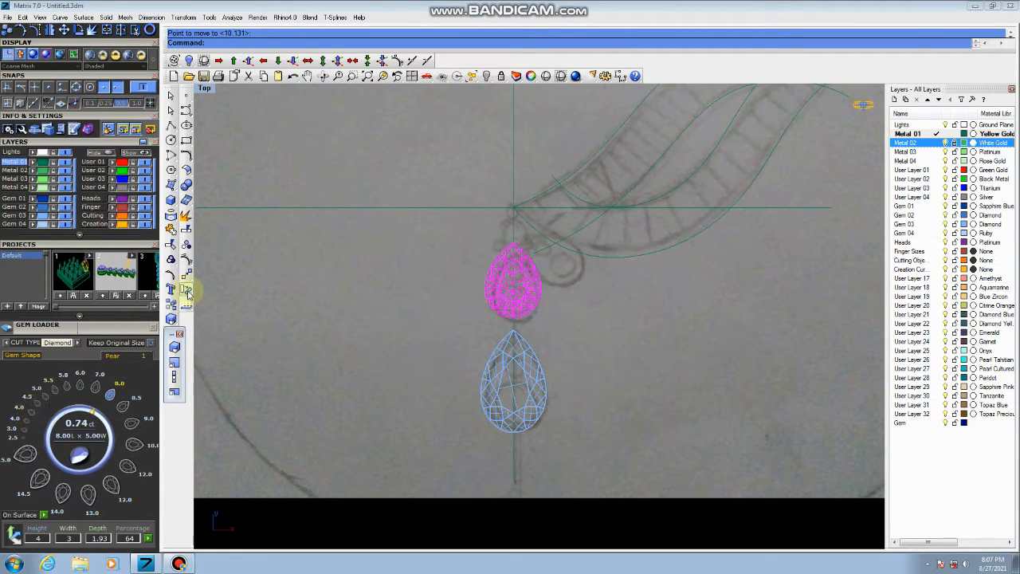
pyautogui.click(187, 277)
pyautogui.click(299, 277)
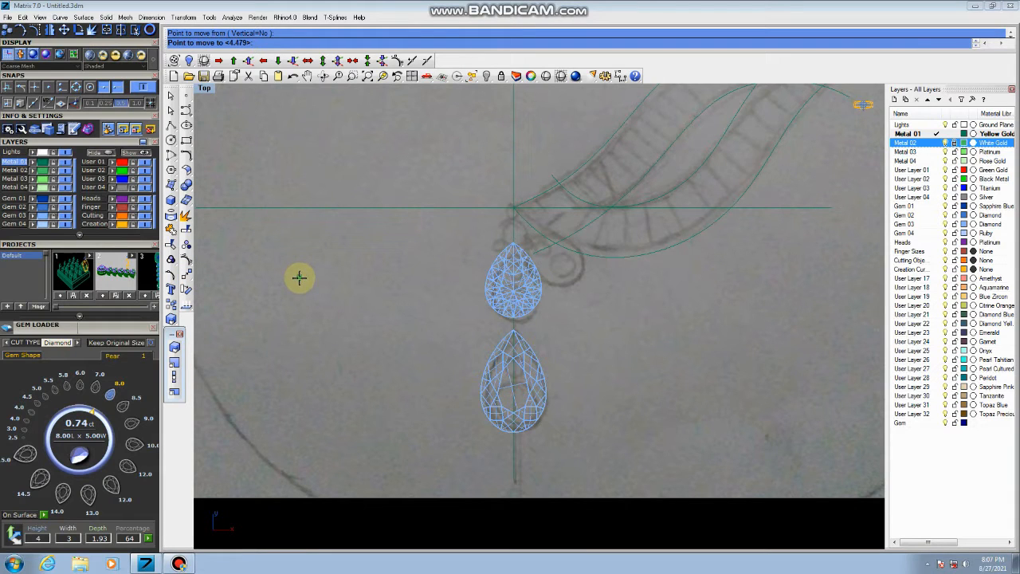
pyautogui.click(299, 286)
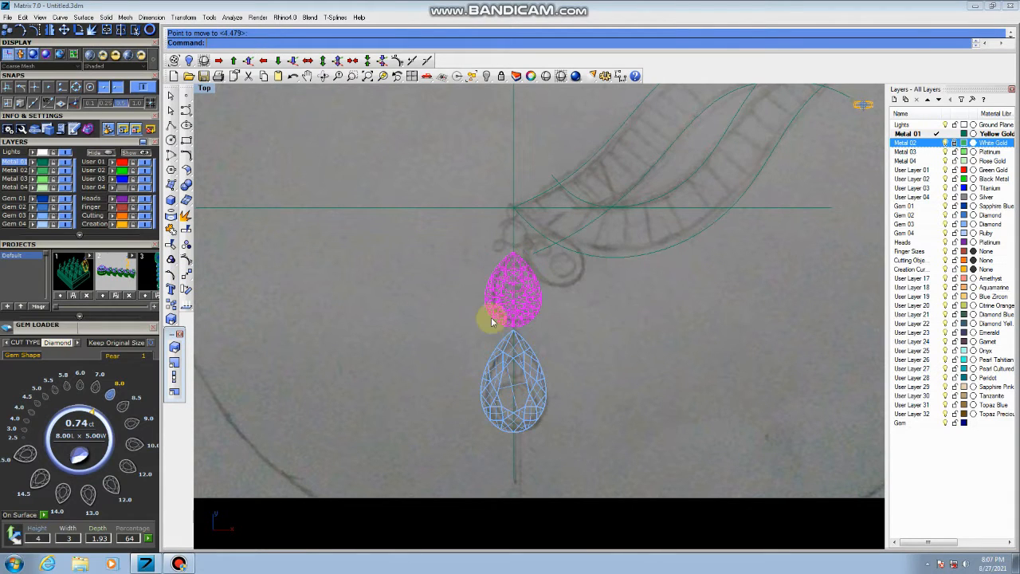
# Create Gem Profile outline curves for both pear gems and delete the two gems
pyautogui.scroll(-4, 510, 318)
pyautogui.scroll(4, 512, 287)
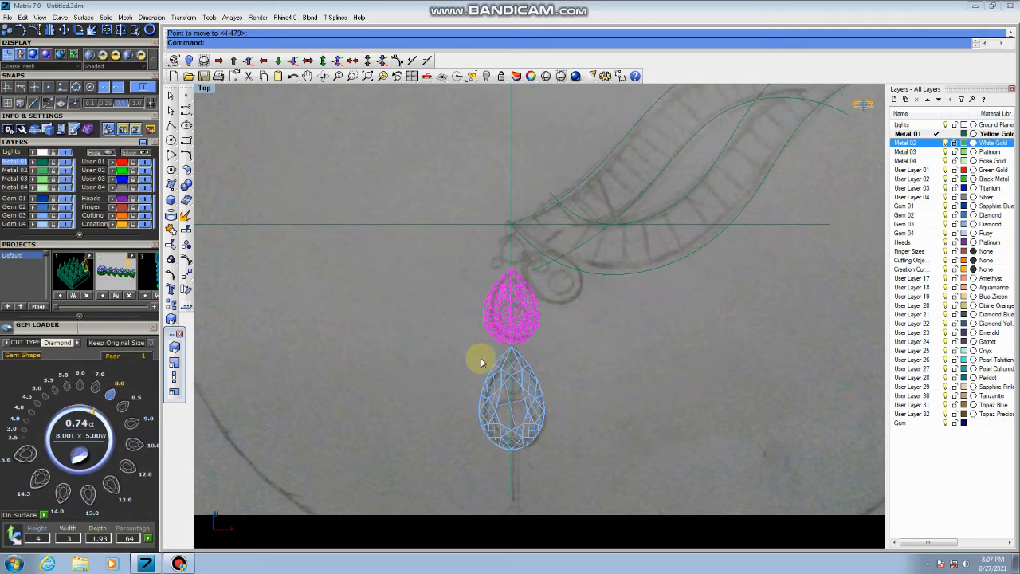
pyautogui.keyDown('shift'); pyautogui.click(492, 410); pyautogui.keyUp('shift')
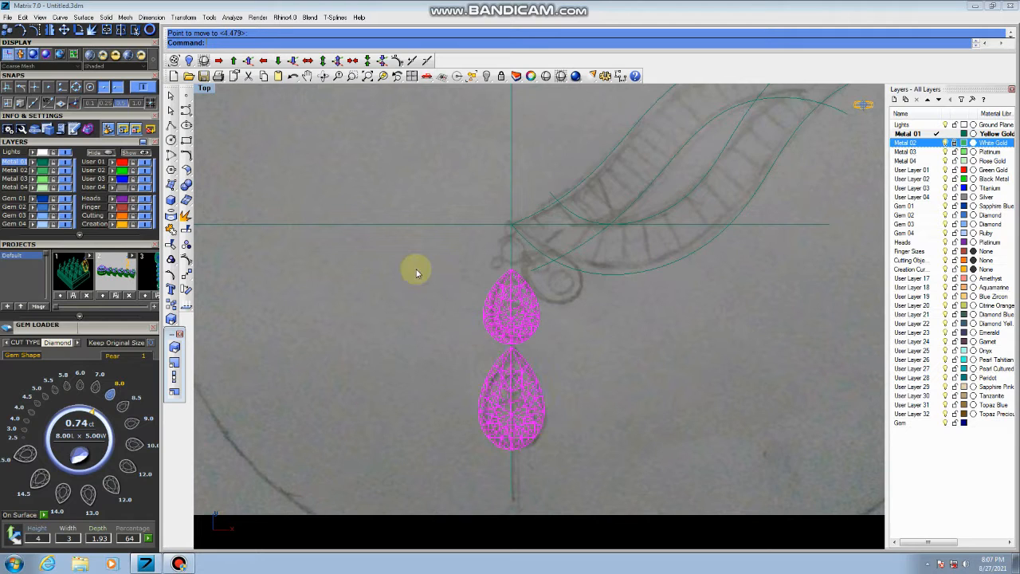
pyautogui.middleClick(418, 409)
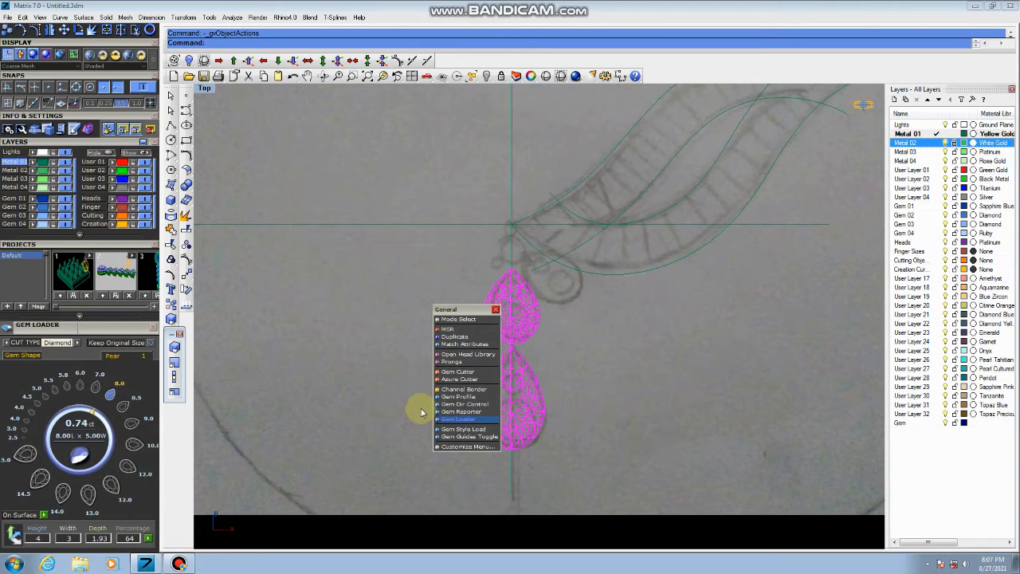
pyautogui.click(455, 397)
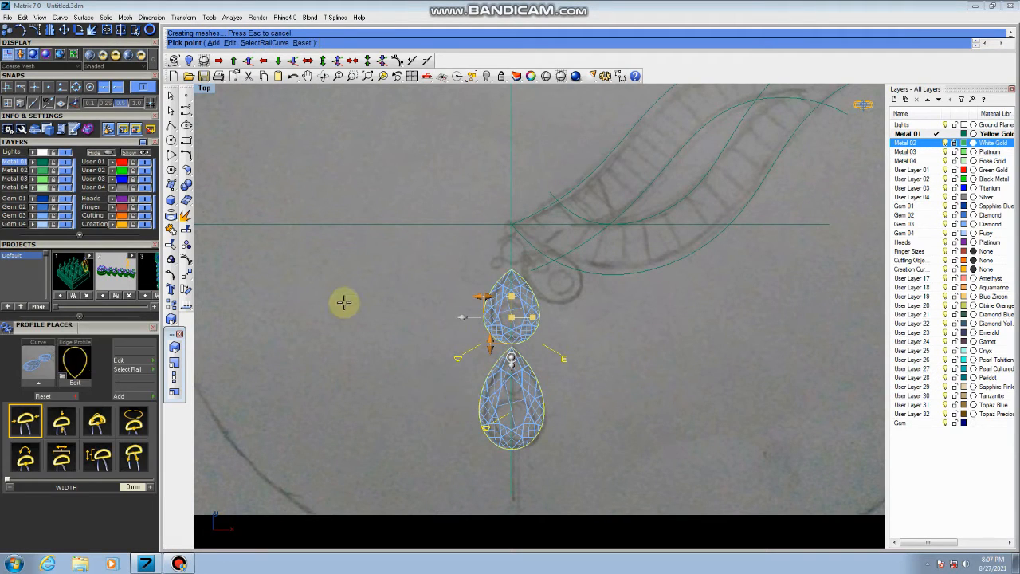
pyautogui.click(520, 319)
pyautogui.click(524, 383)
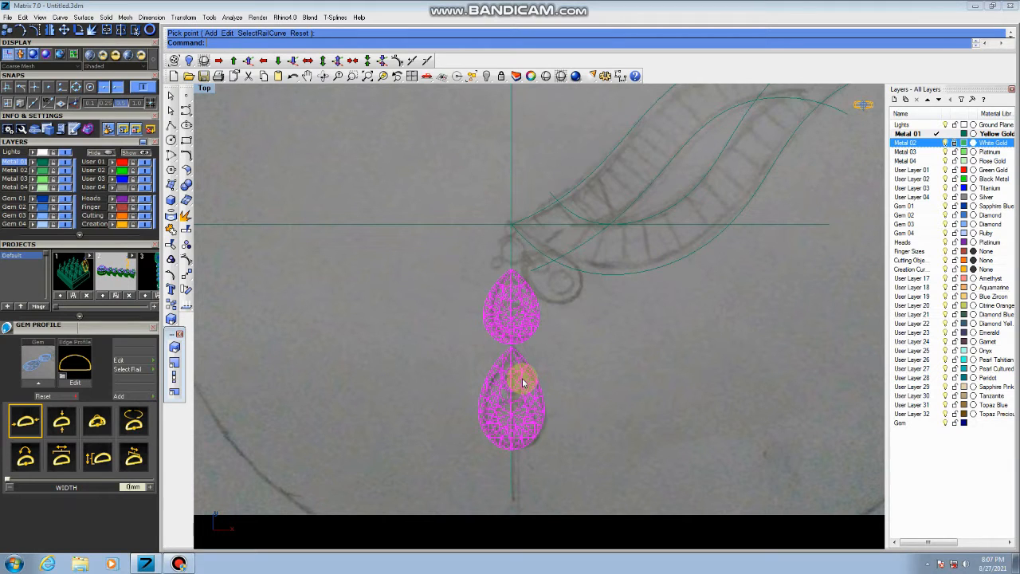
pyautogui.press('Delete')
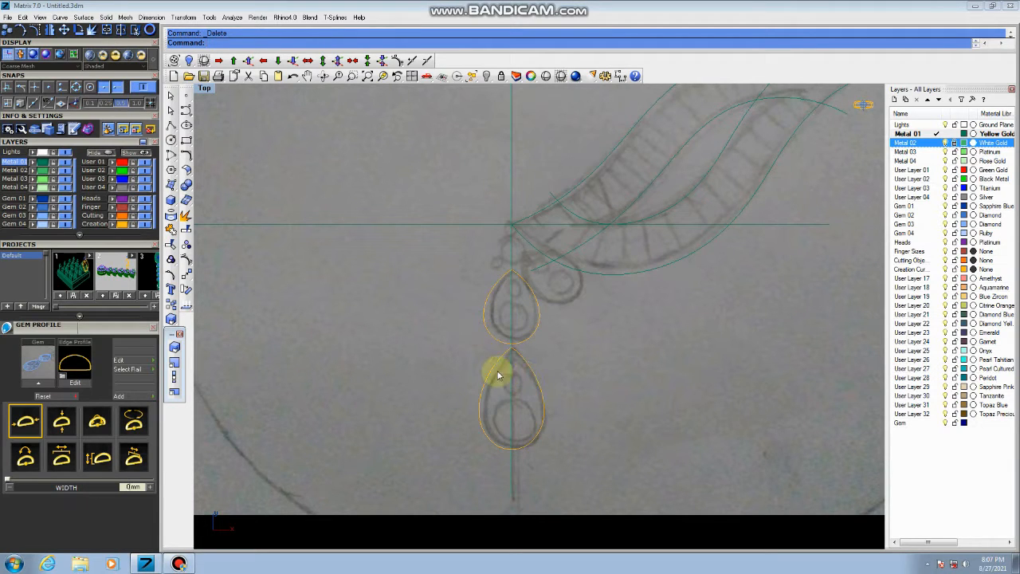
pyautogui.scroll(3, 528, 291)
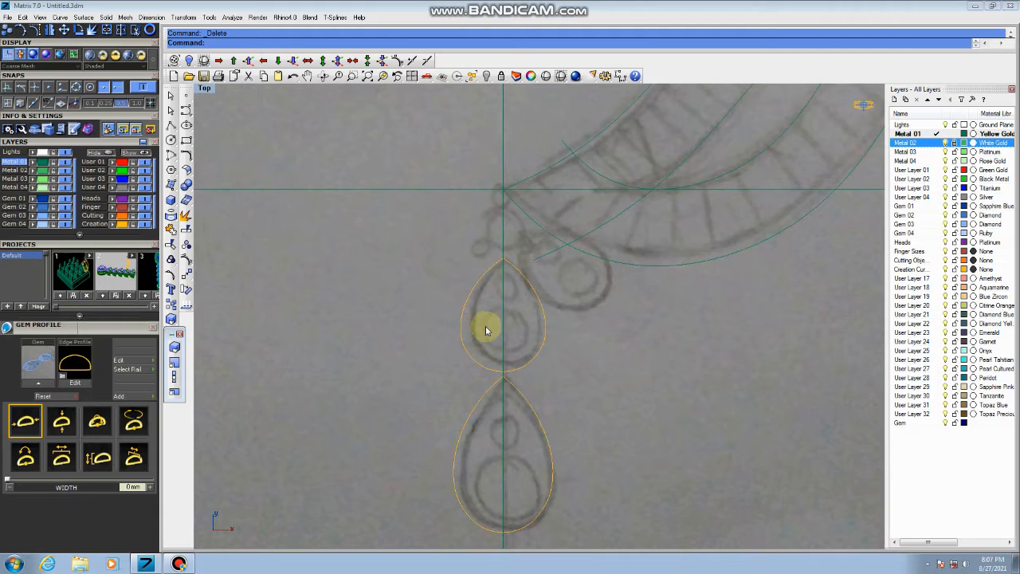
pyautogui.scroll(-2, 486, 332)
pyautogui.click(519, 329)
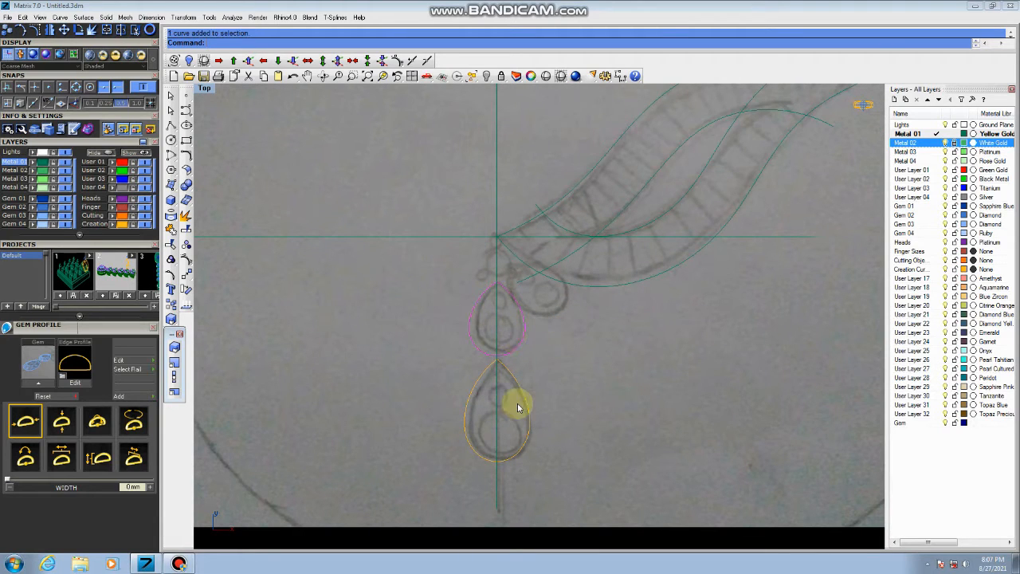
pyautogui.click(561, 370)
pyautogui.scroll(4, 527, 311)
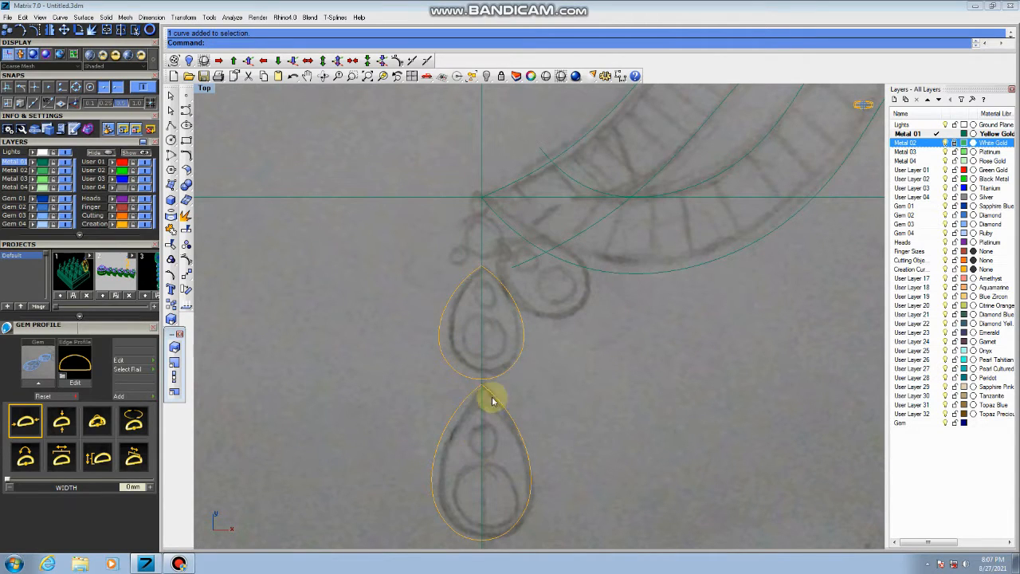
# Load a round-cut diamond, 2 mm in diameter, from the Gem Loader
pyautogui.click(154, 328)
pyautogui.moveTo(113, 249); pyautogui.dragTo(102, 337)
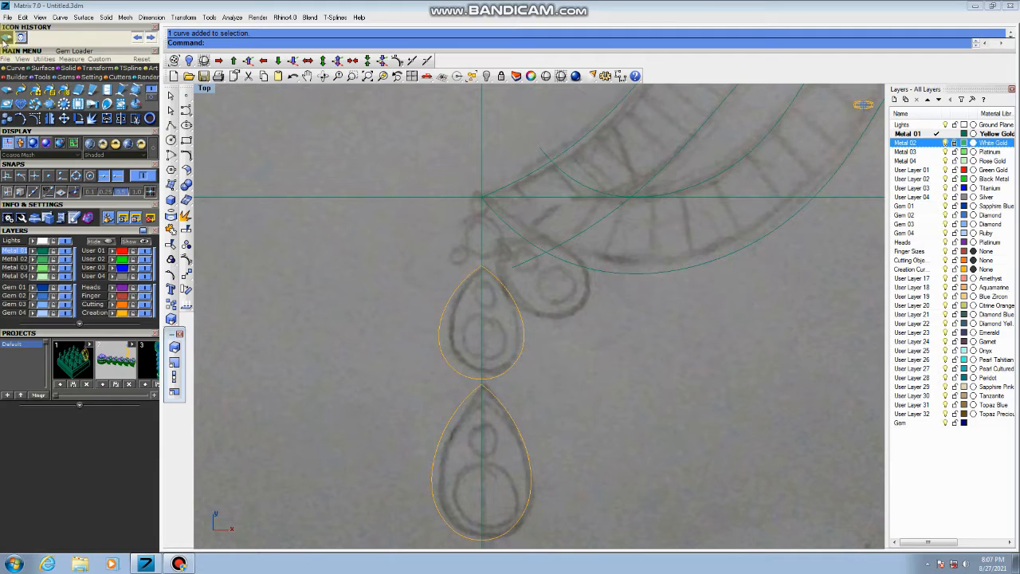
pyautogui.click(6, 38)
pyautogui.scroll(-3, 102, 420)
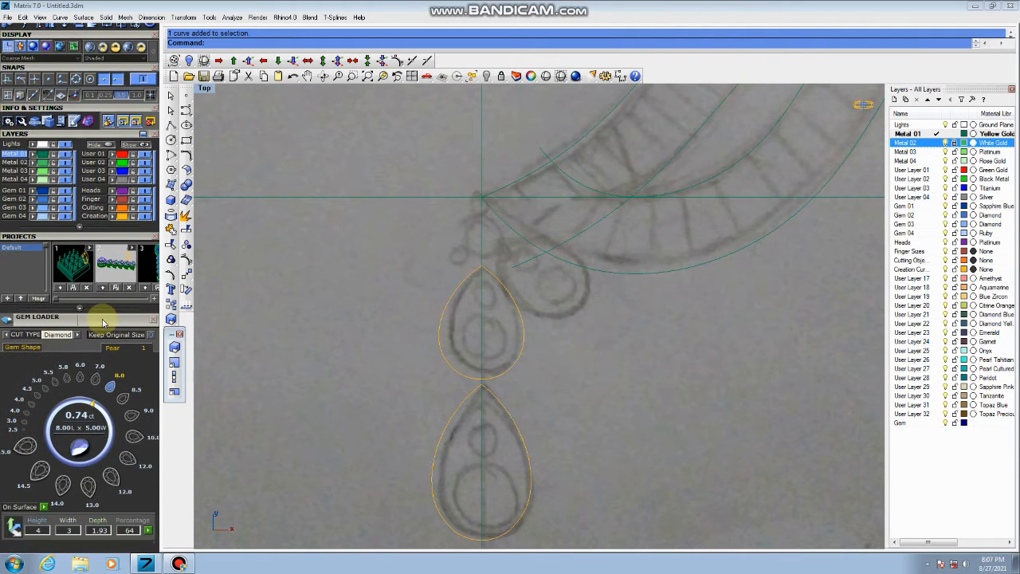
pyautogui.click(54, 388)
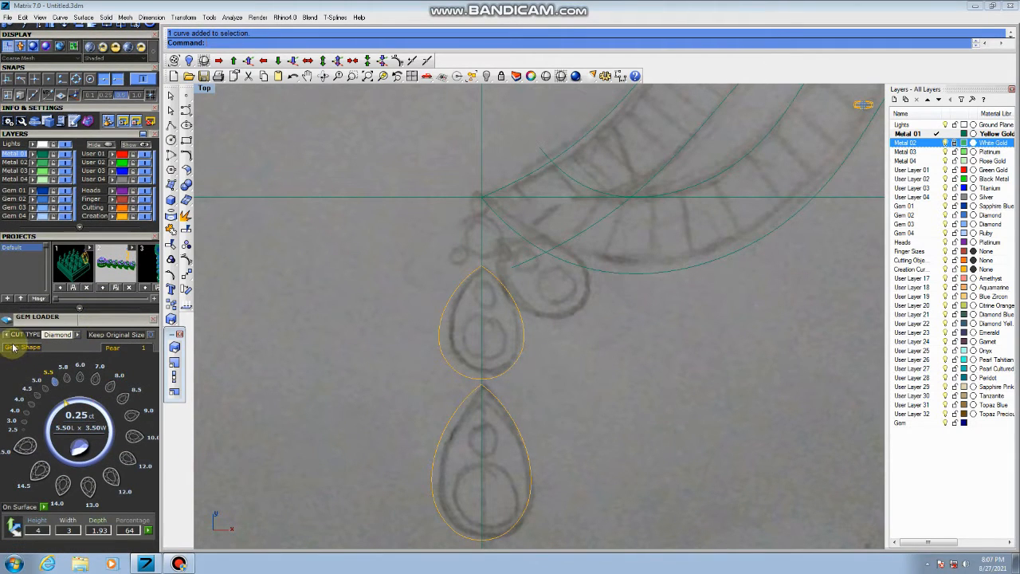
pyautogui.click(13, 351)
pyautogui.click(22, 386)
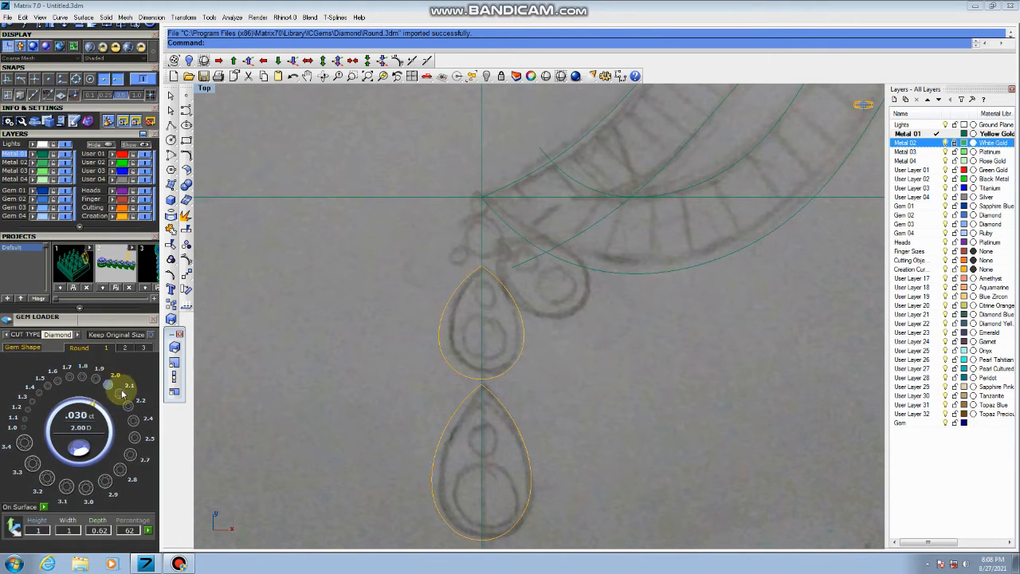
pyautogui.click(110, 387)
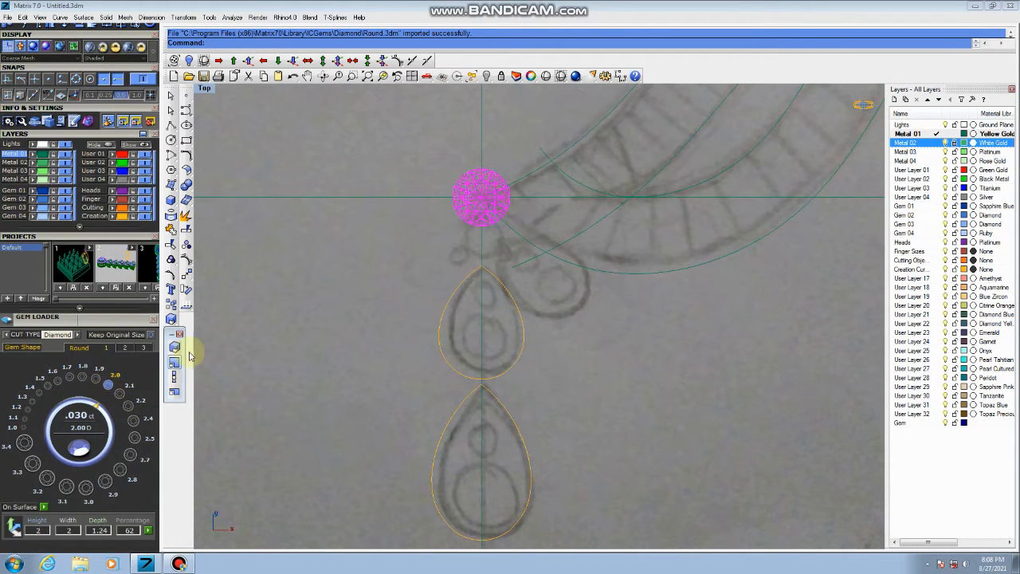
# Move the 2 mm round gem straight down into the wide lower part of the upper teardrop outline
pyautogui.click(186, 275)
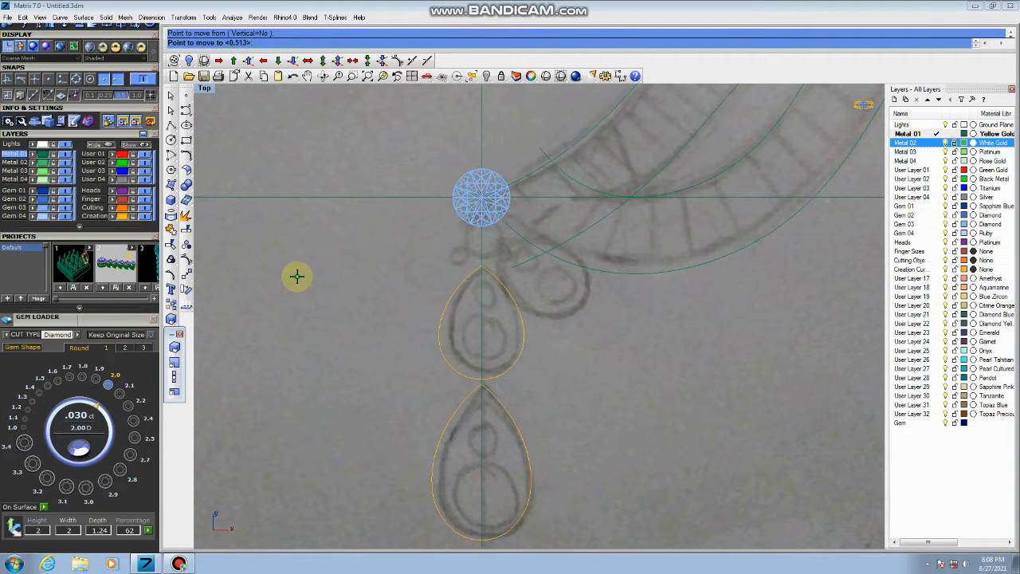
pyautogui.press('Escape')
pyautogui.press('Return')
pyautogui.click(298, 288)
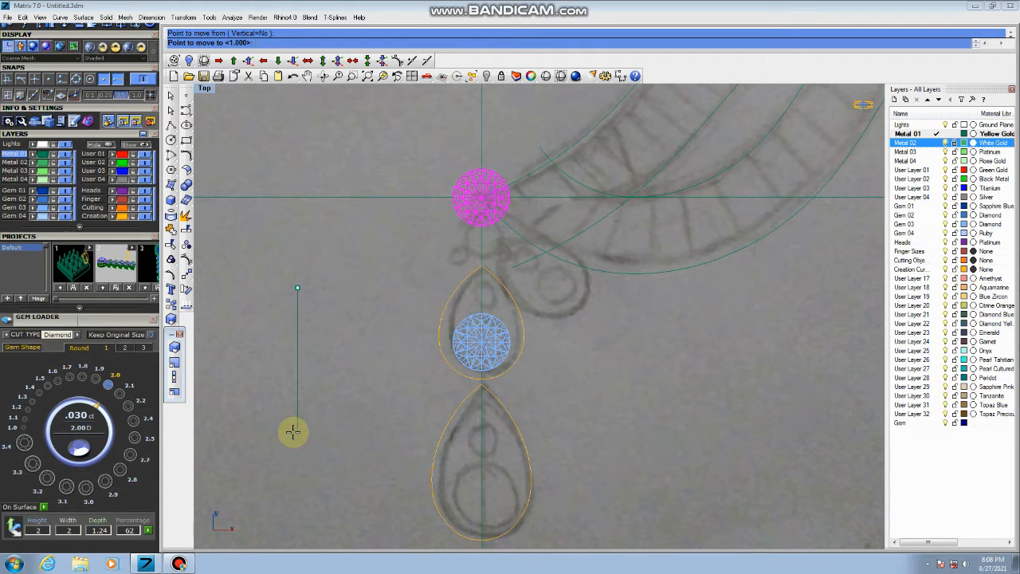
pyautogui.click(294, 431)
# Place a 1.3 mm round diamond above the 2 mm gem in the upper teardrop and reduce it to 1.1 mm
pyautogui.click(108, 385)
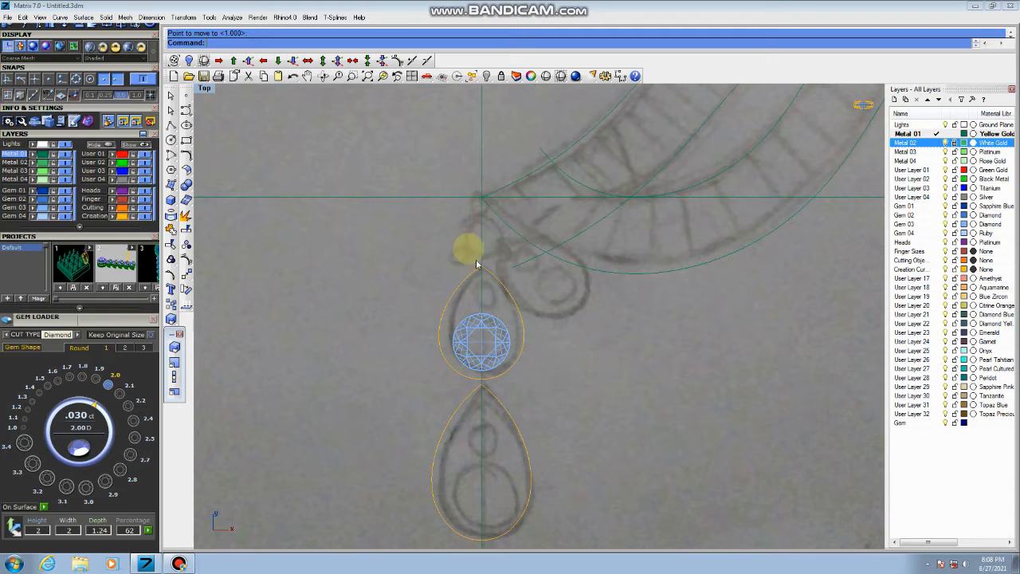
pyautogui.scroll(3, 510, 294)
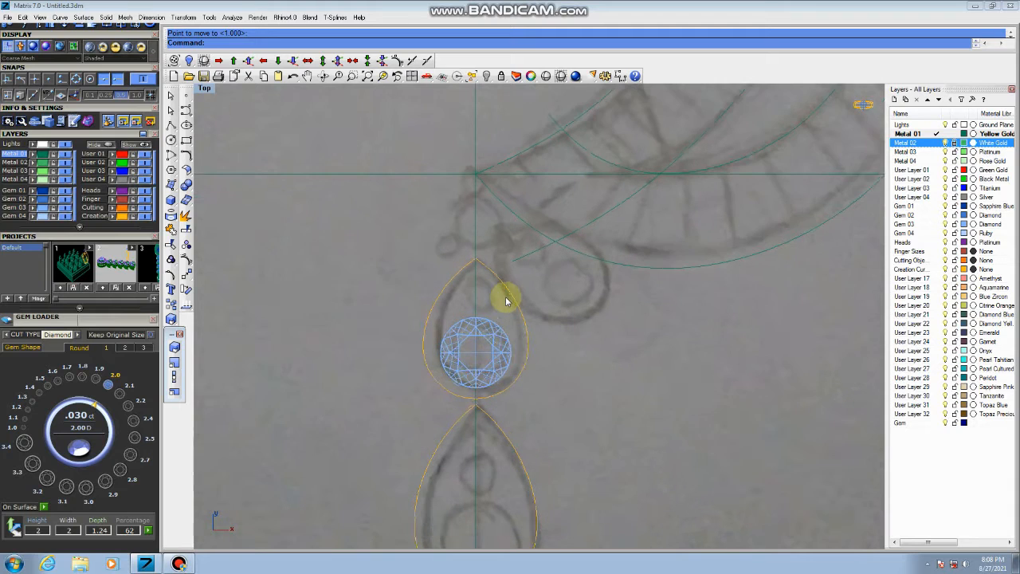
pyautogui.click(447, 351)
pyautogui.click(94, 376)
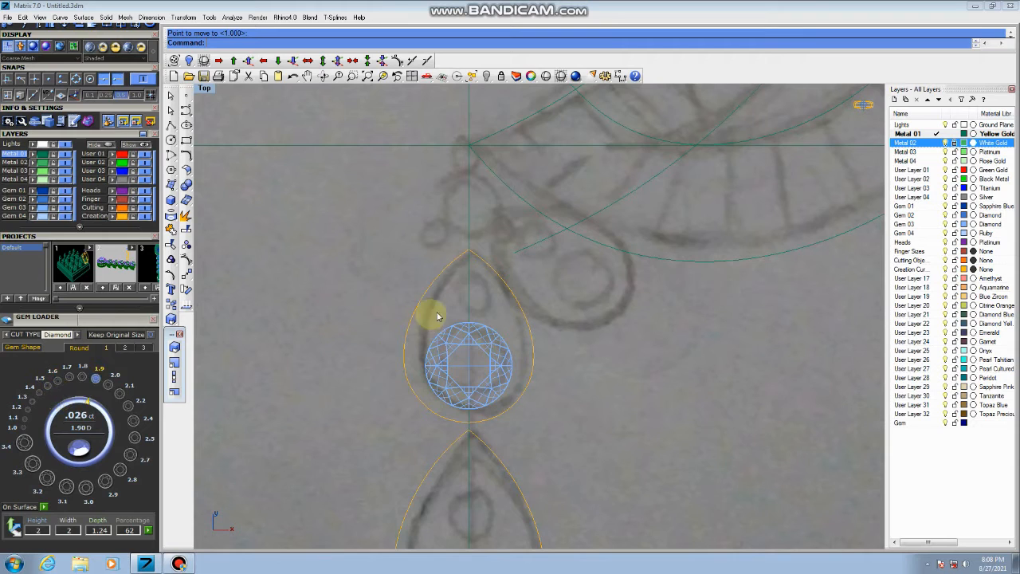
pyautogui.click(33, 403)
pyautogui.click(33, 403)
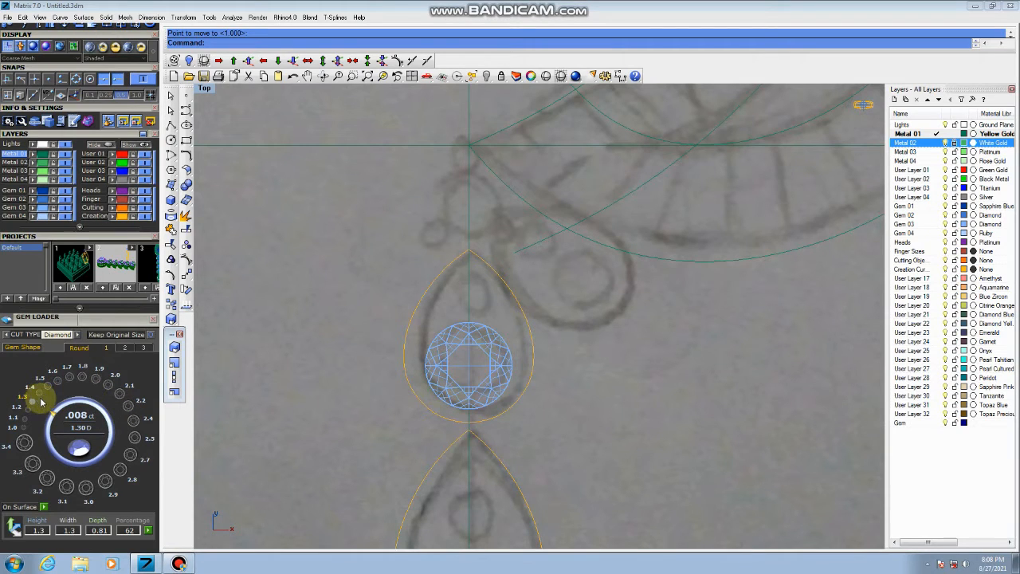
pyautogui.click(188, 271)
pyautogui.click(276, 246)
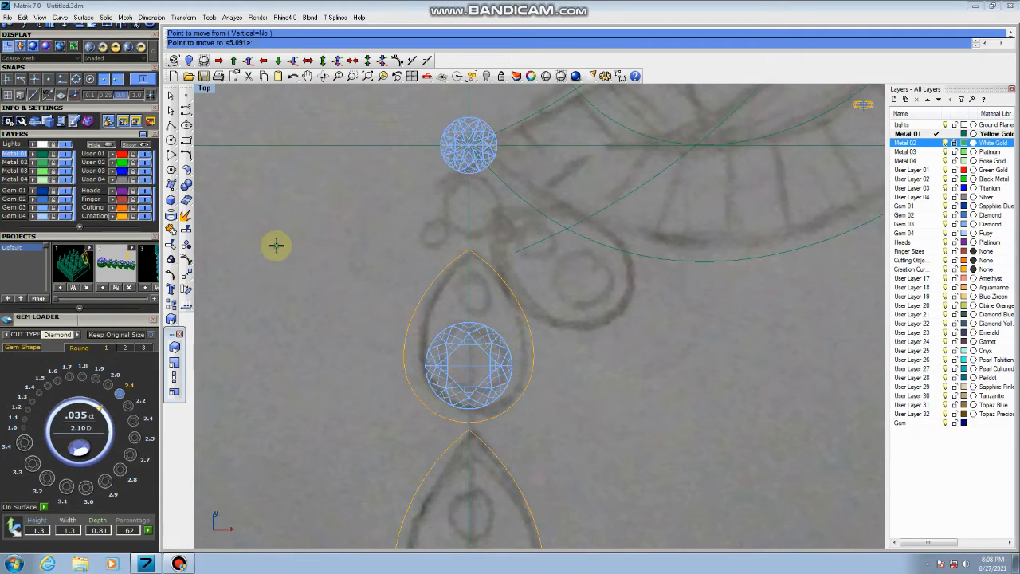
pyautogui.click(275, 391)
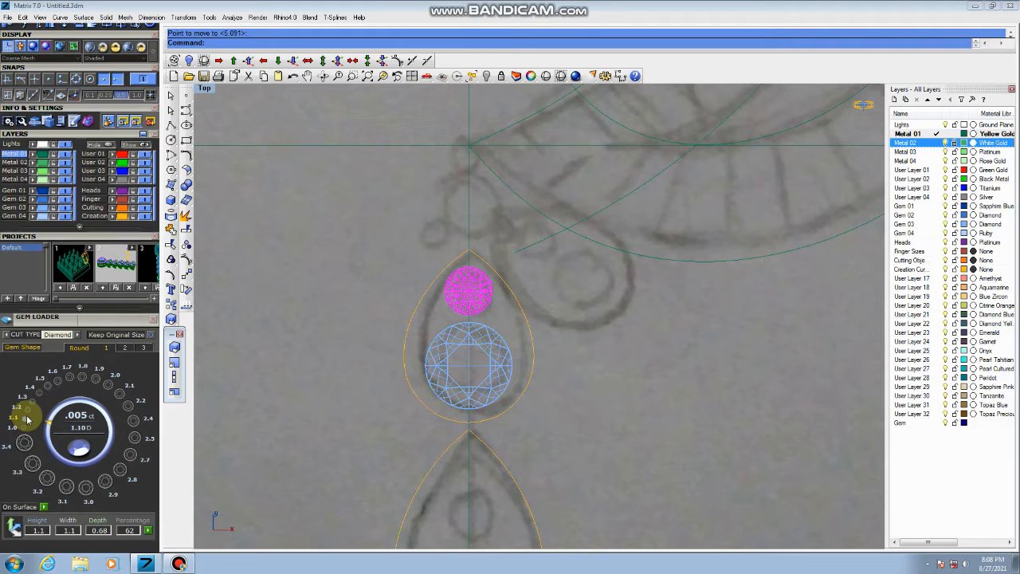
# Nudge the 1.1 mm gem slightly down and fine-tune the 2 mm gem's vertical position inside the upper teardrop
pyautogui.click(188, 273)
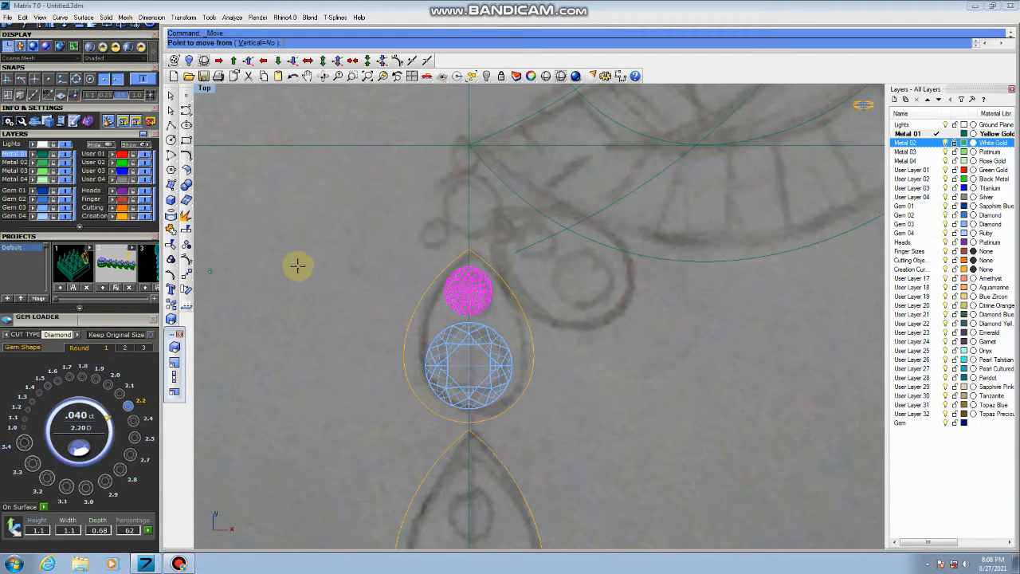
pyautogui.click(298, 265)
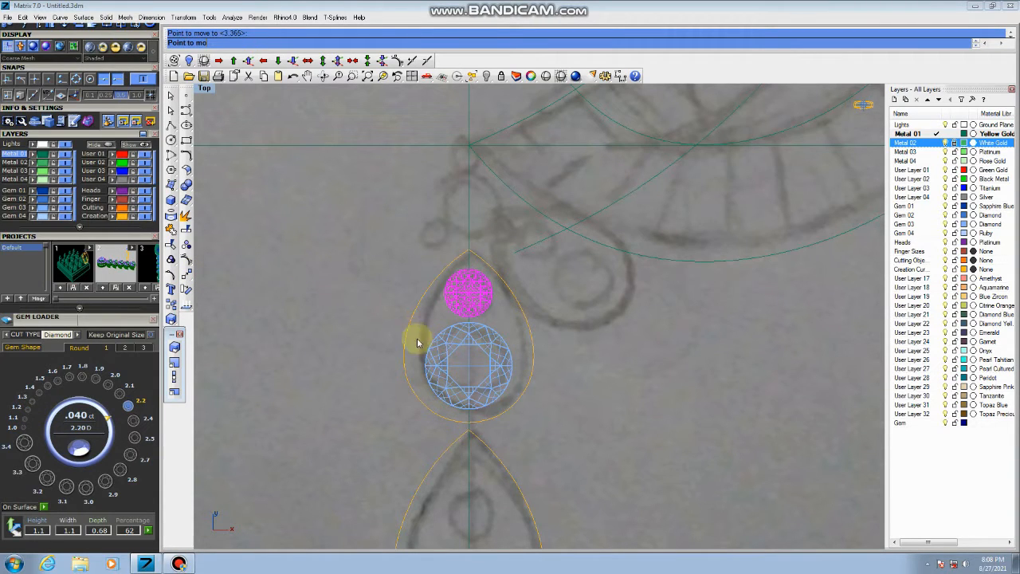
pyautogui.press('Return')
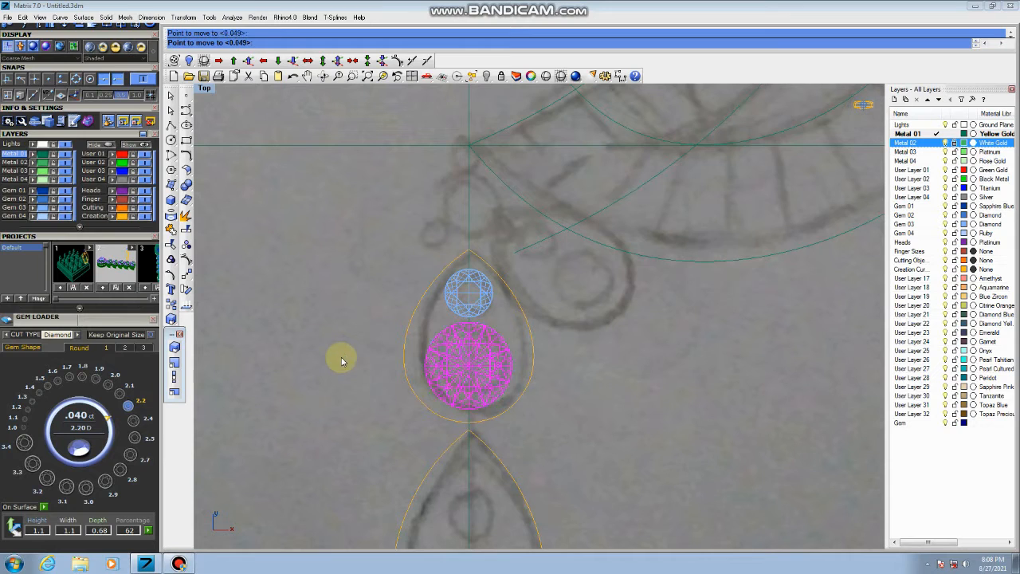
pyautogui.scroll(-2, 495, 327)
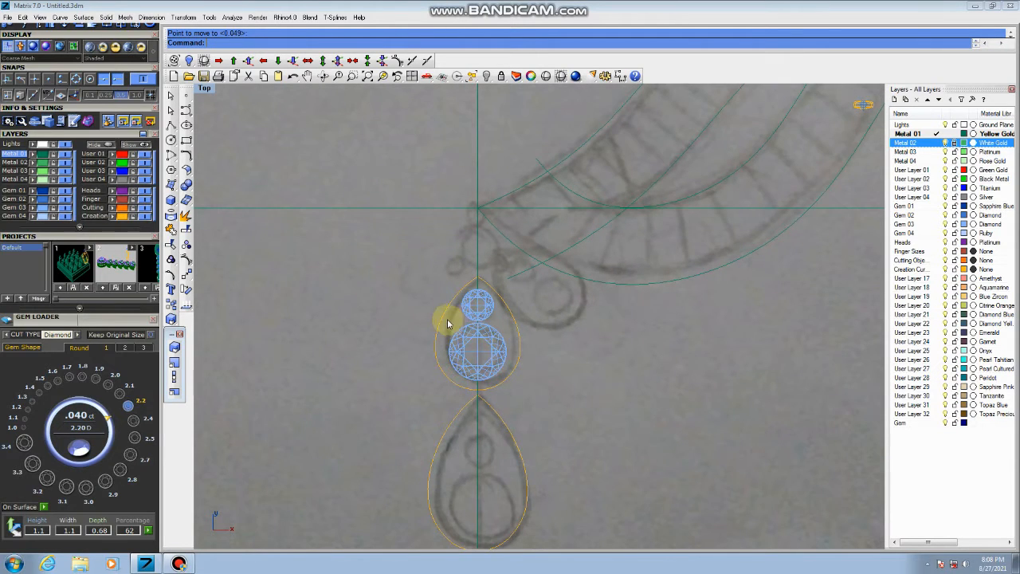
pyautogui.scroll(2, 478, 307)
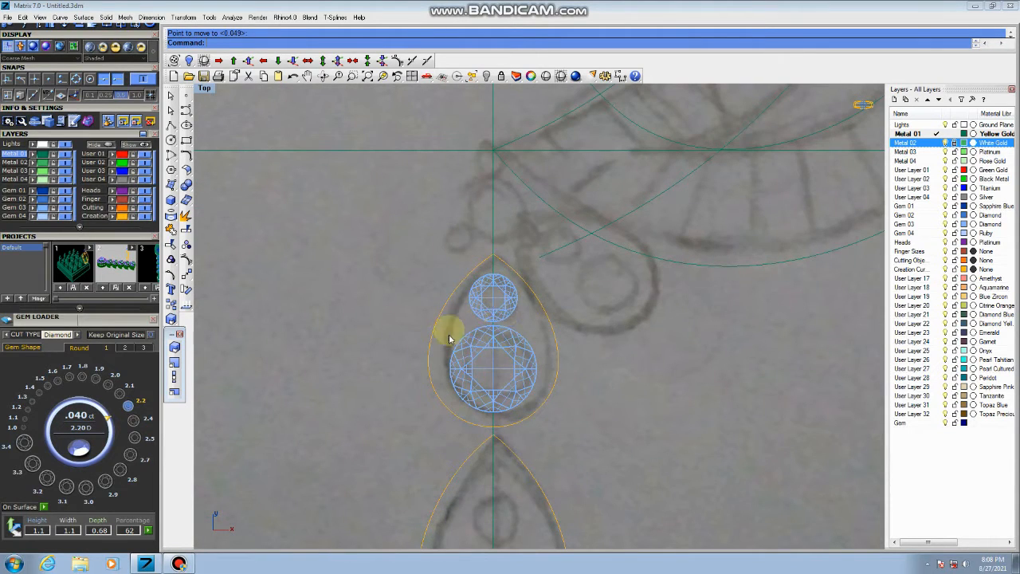
pyautogui.scroll(2, 492, 327)
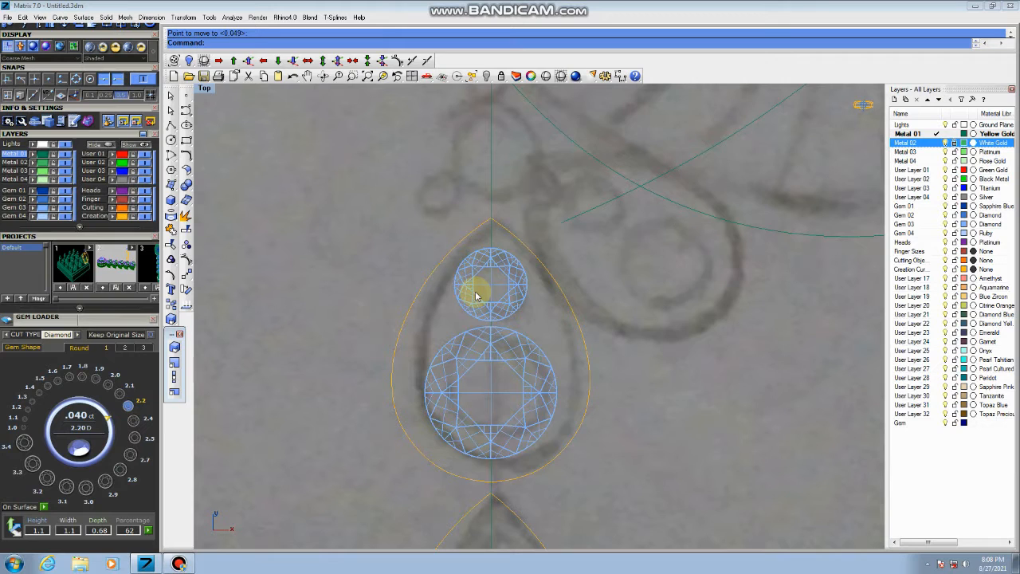
# Measure the vertical gap between the 1.1 mm and 2 mm gems in the upper teardrop
pyautogui.click(608, 75)
pyautogui.scroll(4, 485, 311)
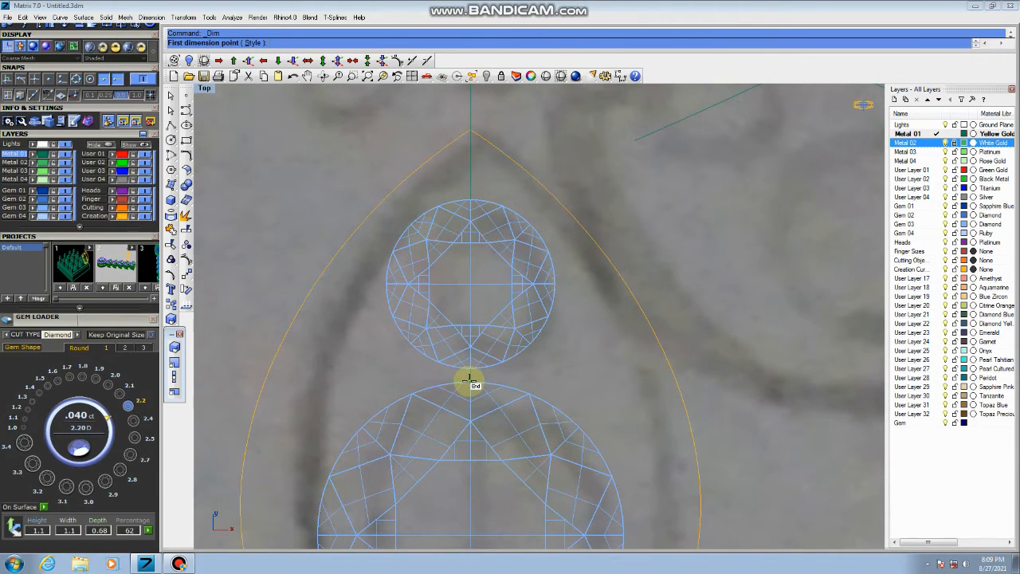
pyautogui.click(472, 375)
pyautogui.press('Escape')
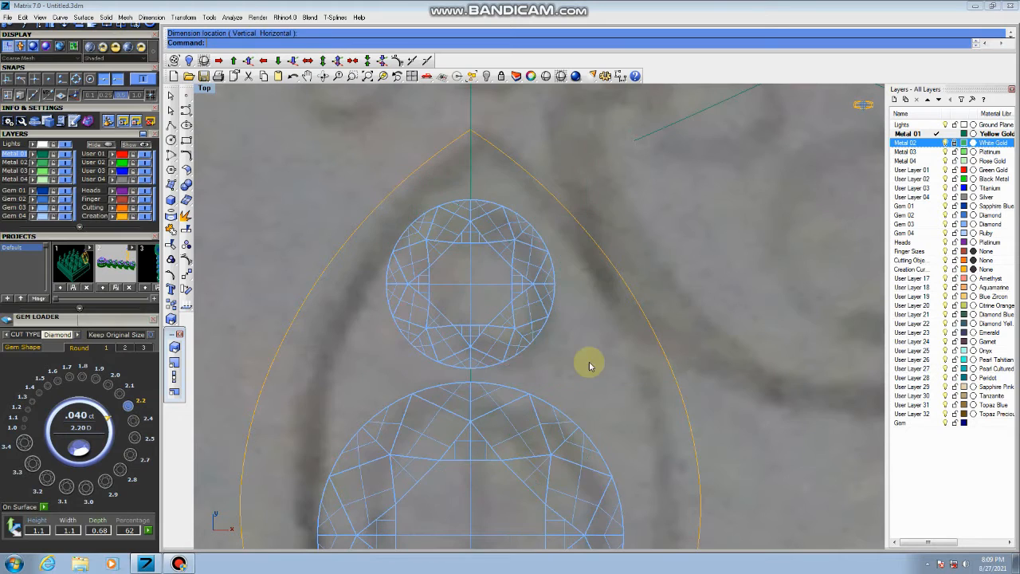
# Nudge the 1.1 mm gem slightly up and the 2 mm gem slightly down to widen the gap between them
pyautogui.click(526, 311)
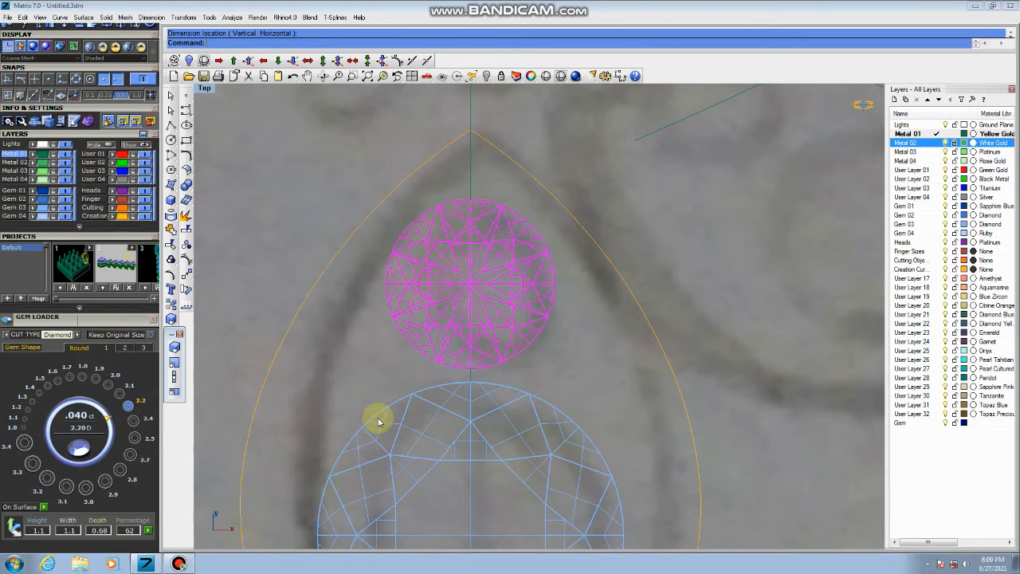
pyautogui.click(187, 274)
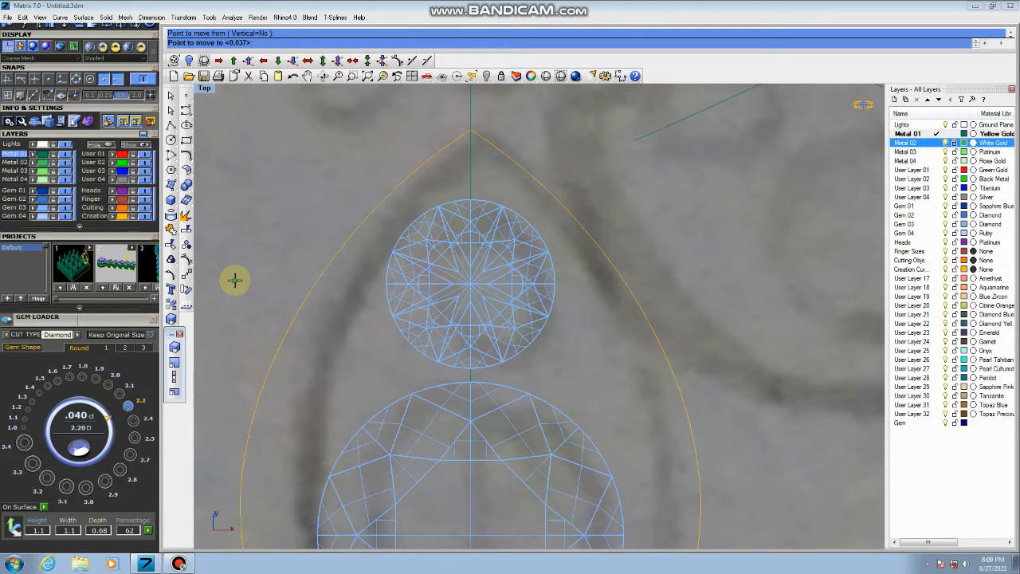
pyautogui.click(409, 391)
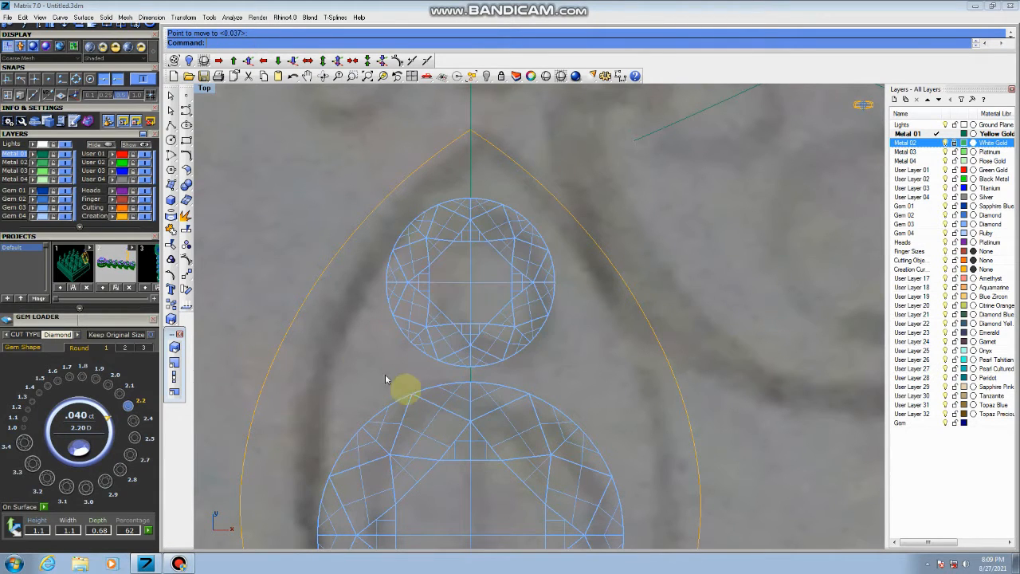
pyautogui.click(397, 399)
pyautogui.press('Return')
pyautogui.click(320, 343)
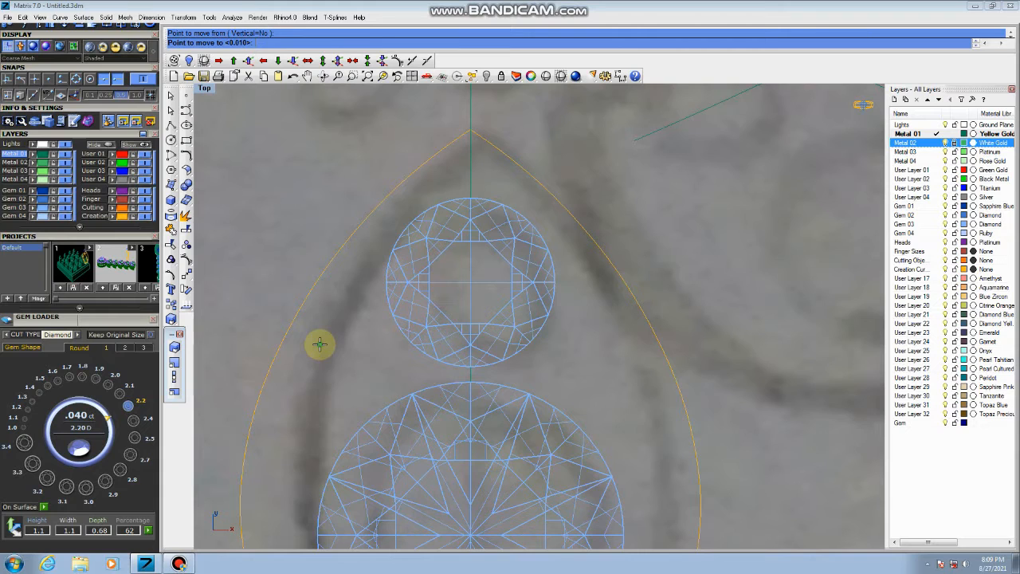
pyautogui.click(319, 346)
pyautogui.scroll(-3, 519, 333)
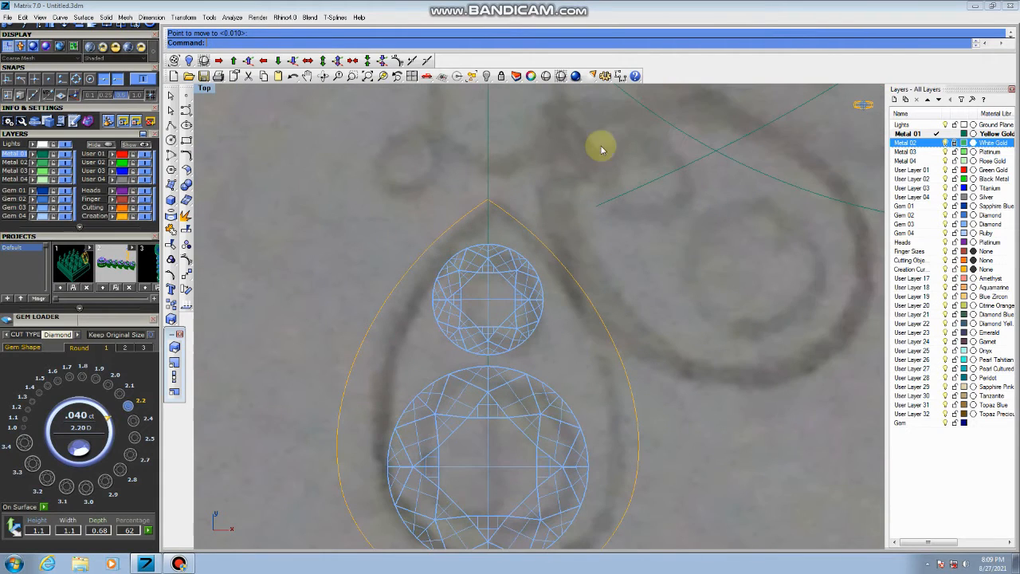
# Check the adjusted gap between the two gems with a temporary dimension
pyautogui.click(621, 77)
pyautogui.click(487, 355)
pyautogui.click(488, 369)
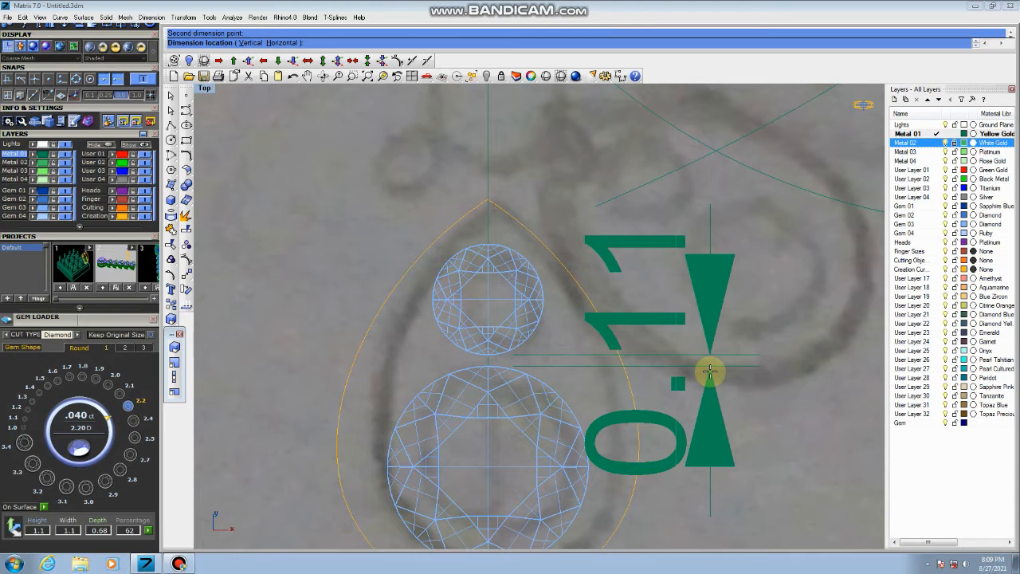
pyautogui.press('Escape')
# Move the 2 mm gem slightly further down inside the upper teardrop outline
pyautogui.click(482, 394)
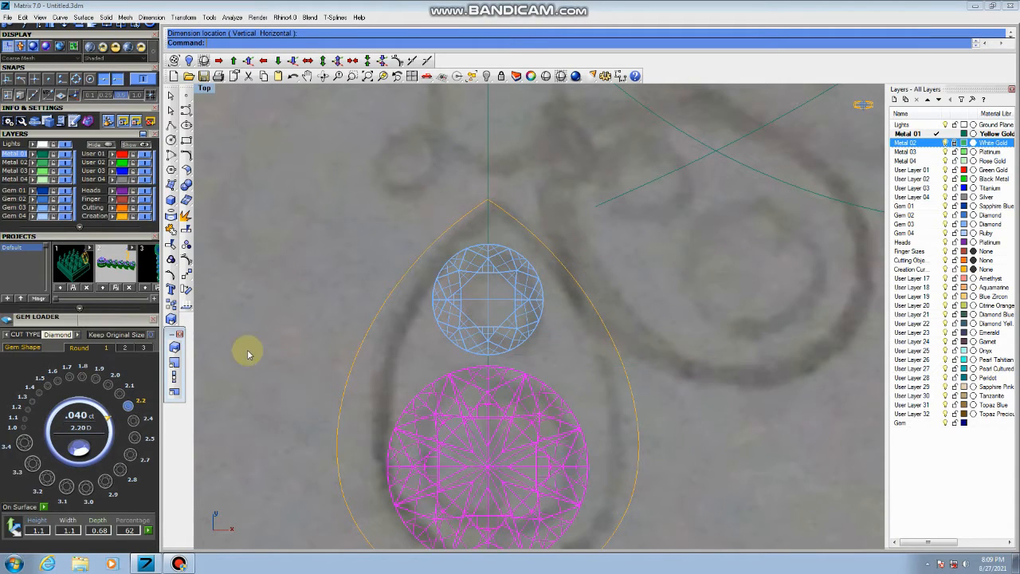
pyautogui.click(186, 275)
pyautogui.click(280, 330)
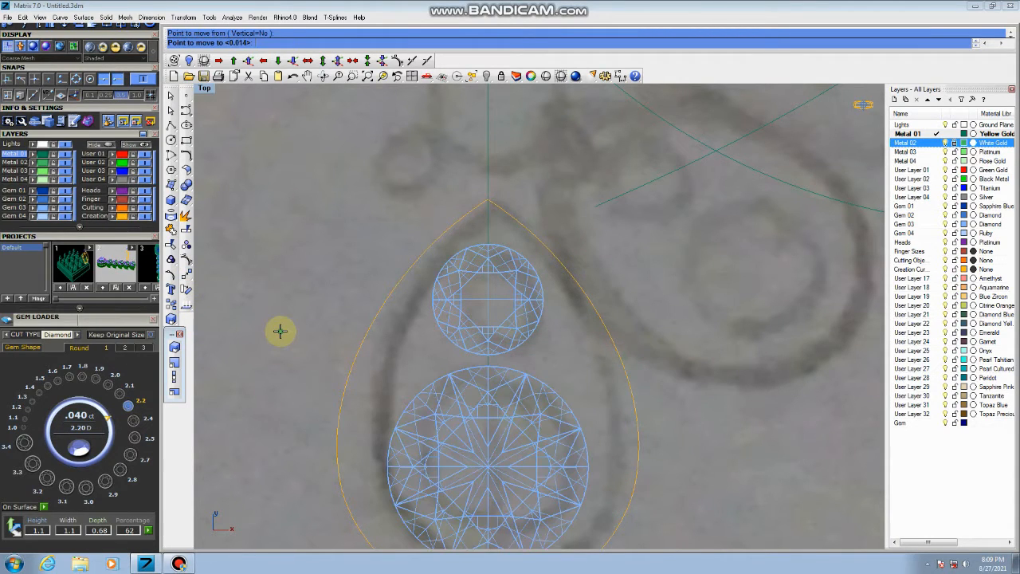
pyautogui.click(410, 299)
pyautogui.scroll(-2, 410, 298)
pyautogui.scroll(-2, 497, 361)
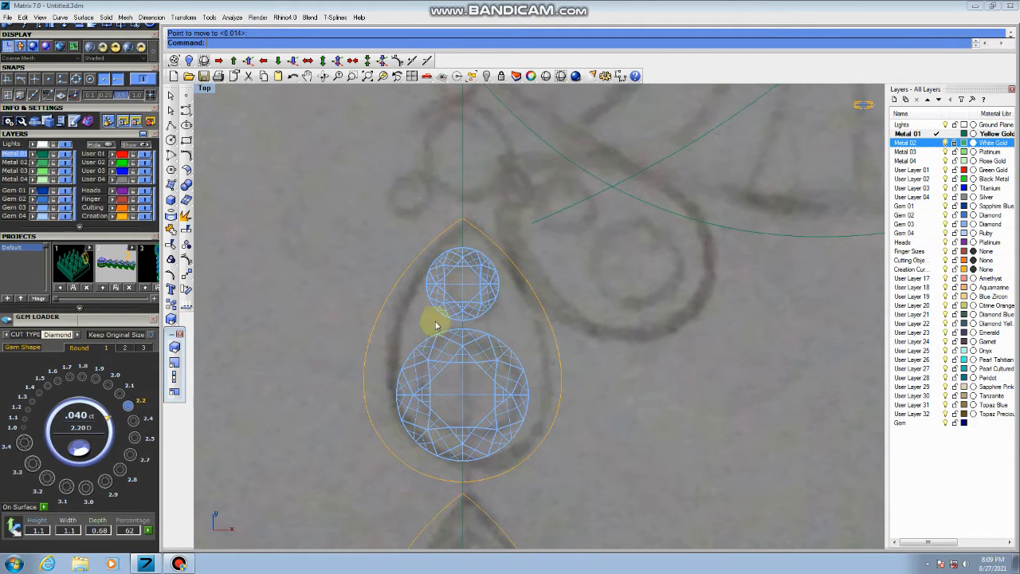
# Create a Patch surface from the upper teardrop outline with 10 U and 10 V spans and automatic trim
pyautogui.scroll(-1, 515, 335)
pyautogui.moveTo(512, 368); pyautogui.dragTo(535, 317, button='right')
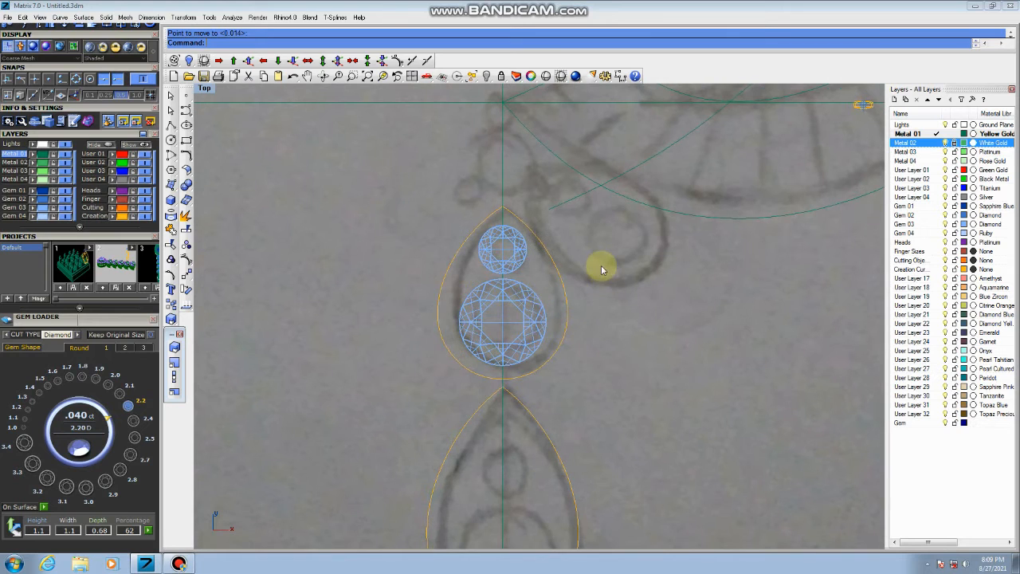
pyautogui.click(555, 292)
pyautogui.scroll(1, 526, 285)
pyautogui.scroll(1, 526, 285)
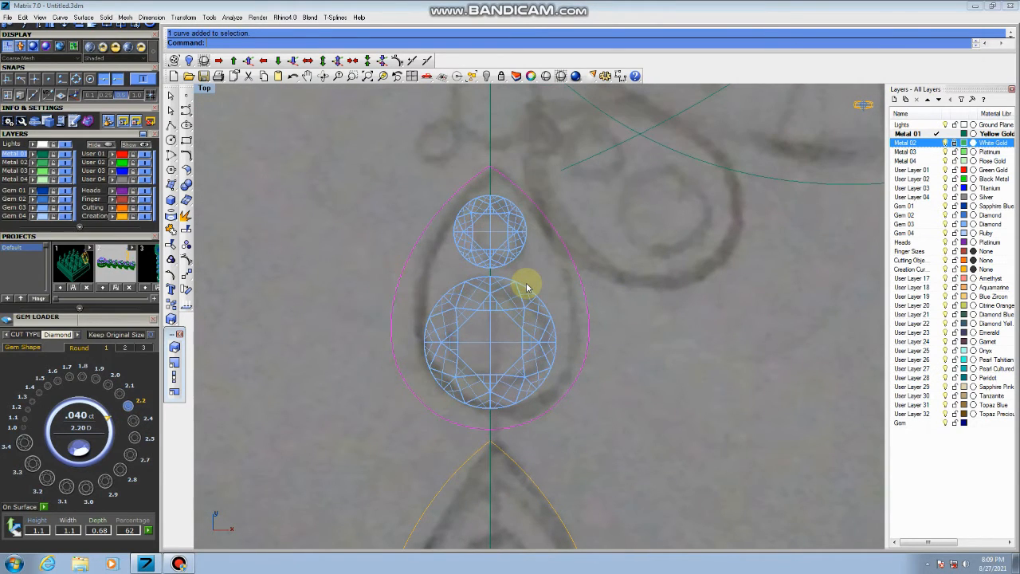
pyautogui.write('Patch')
pyautogui.press('Return')
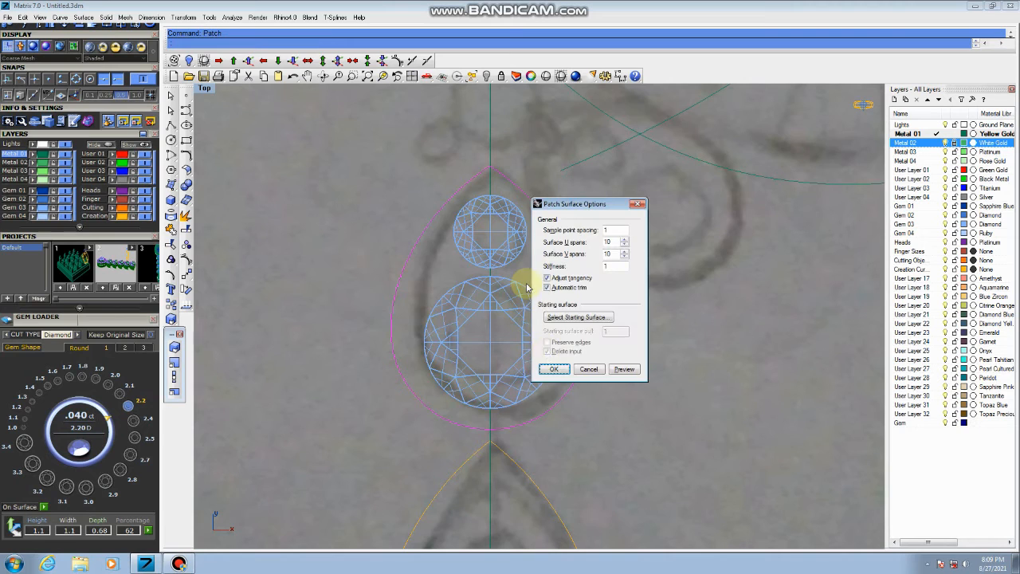
pyautogui.click(554, 368)
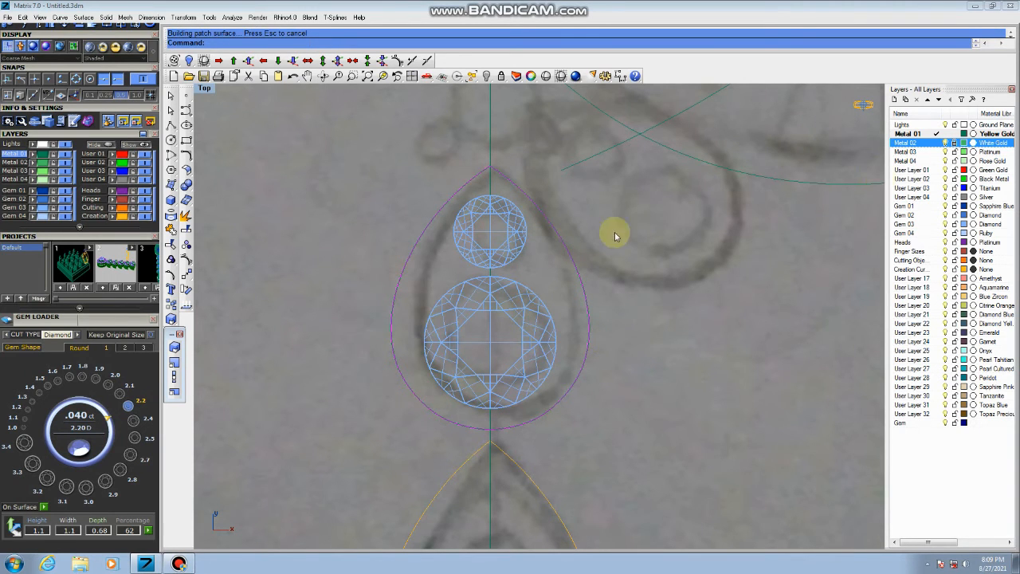
# Hide the Metal 02 layer holding the sketch image, and show the teardrop shaded in the Perspective view without the grid
pyautogui.click(946, 142)
pyautogui.scroll(-3, 606, 301)
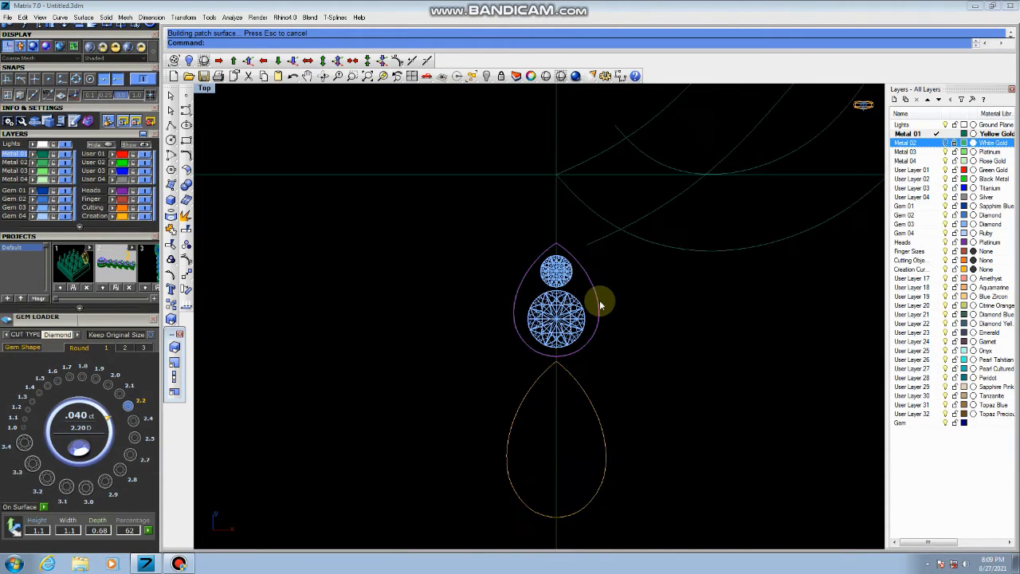
pyautogui.hotkey('ctrl', 'F4')
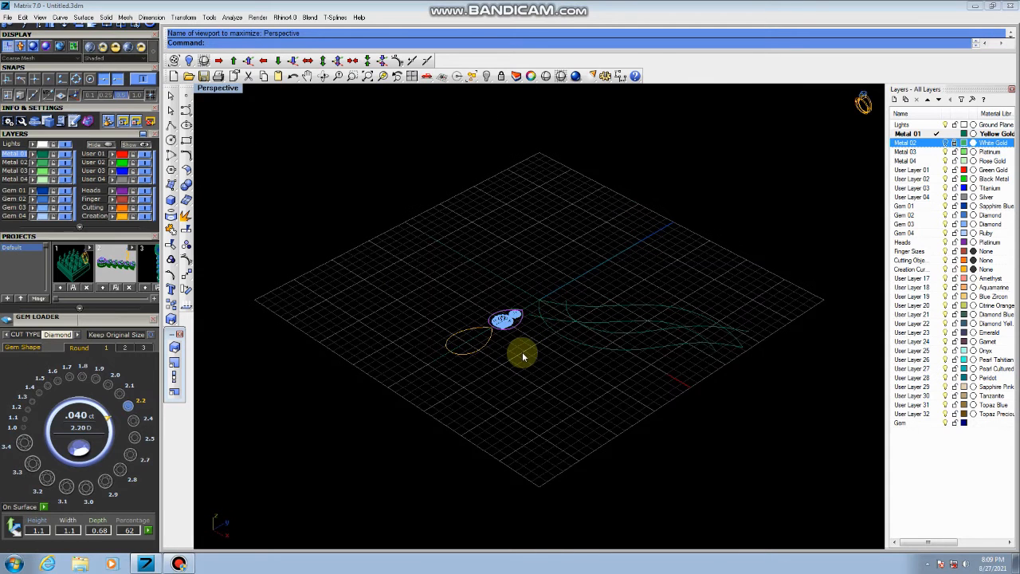
pyautogui.press('F7')
pyautogui.scroll(5, 526, 350)
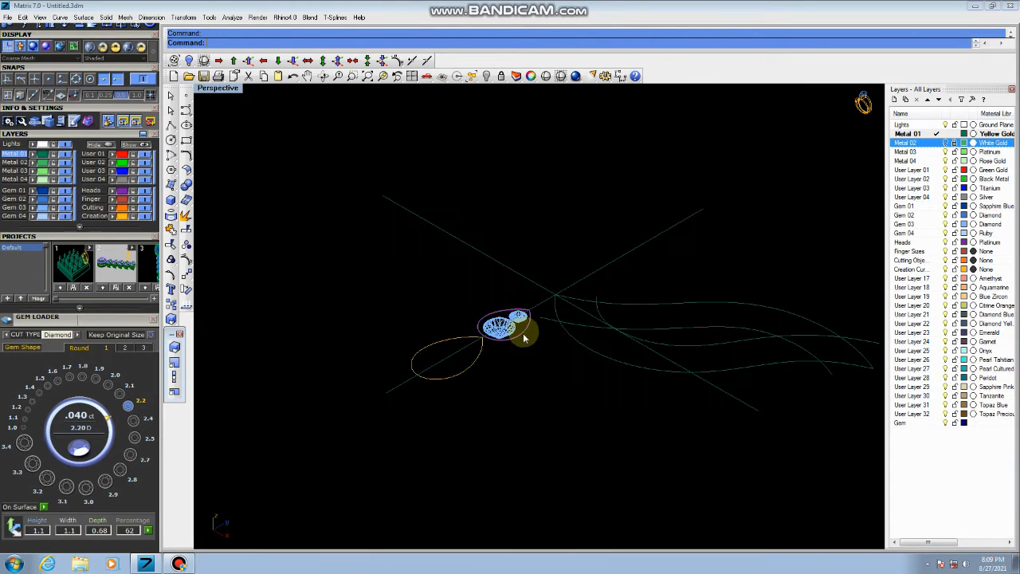
pyautogui.scroll(1, 558, 372)
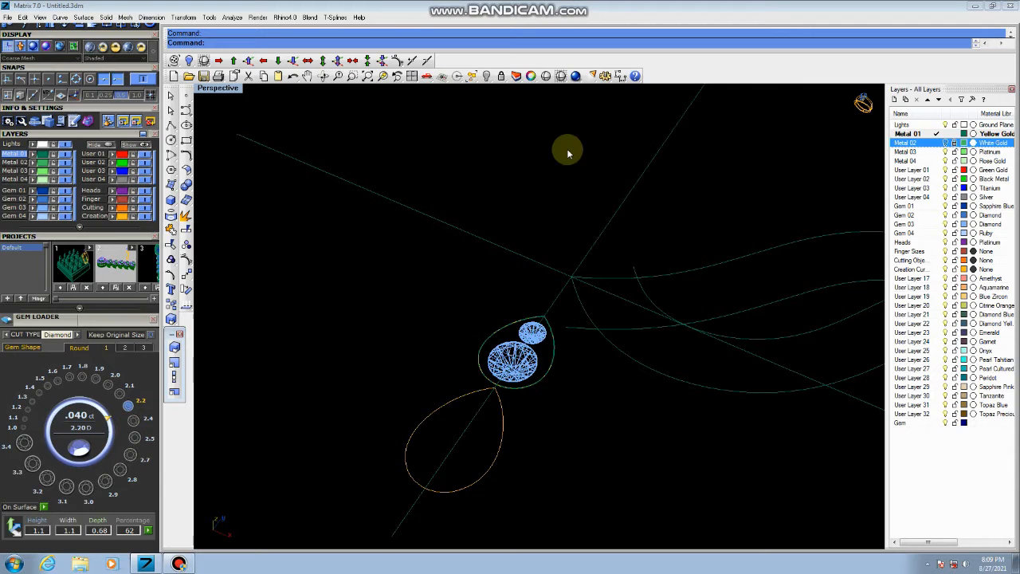
pyautogui.scroll(10, 513, 367)
pyautogui.moveTo(577, 367)
pyautogui.mouseDown(button='right')
pyautogui.moveTo(575, 354)
pyautogui.moveTo(603, 377)
pyautogui.mouseUp(button='right')
pyautogui.scroll(-8, 575, 354)
pyautogui.scroll(3, 603, 376)
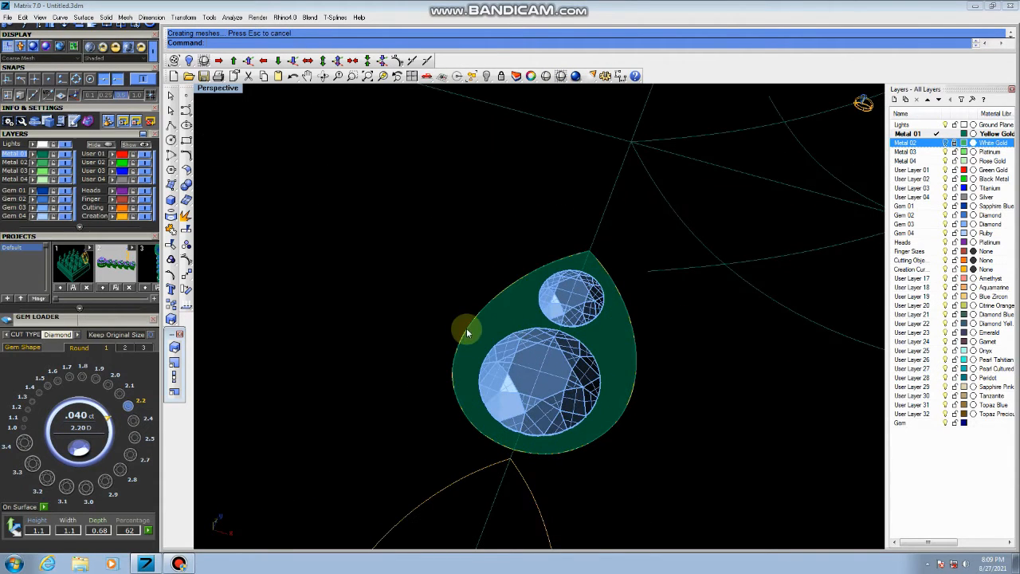
# Start Prong on Surface on the teardrop patch with taper 0, height 0.7 mm, drop 0.2 mm, an increased fillet and flipped direction
pyautogui.click(512, 313)
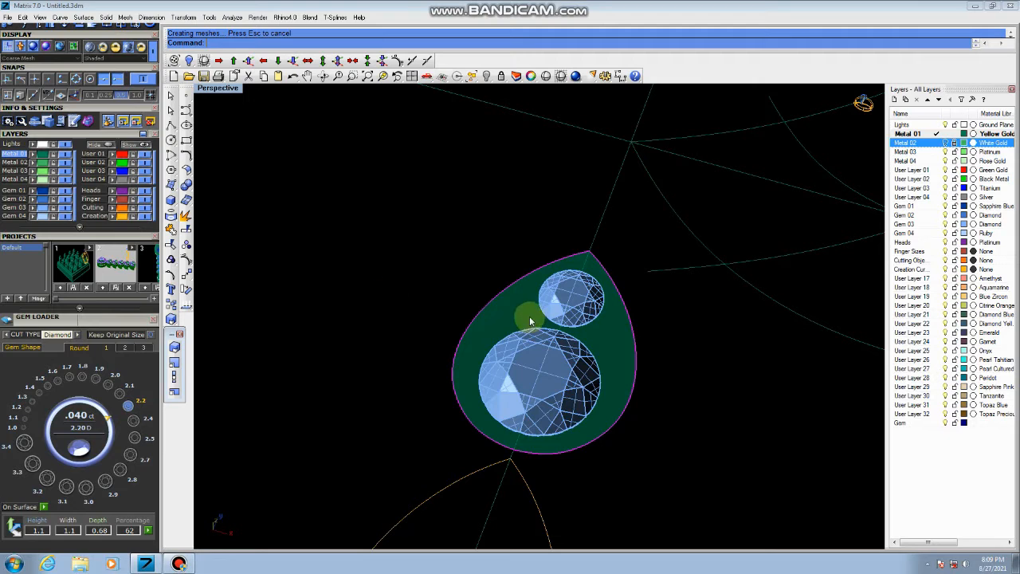
pyautogui.middleClick(355, 172)
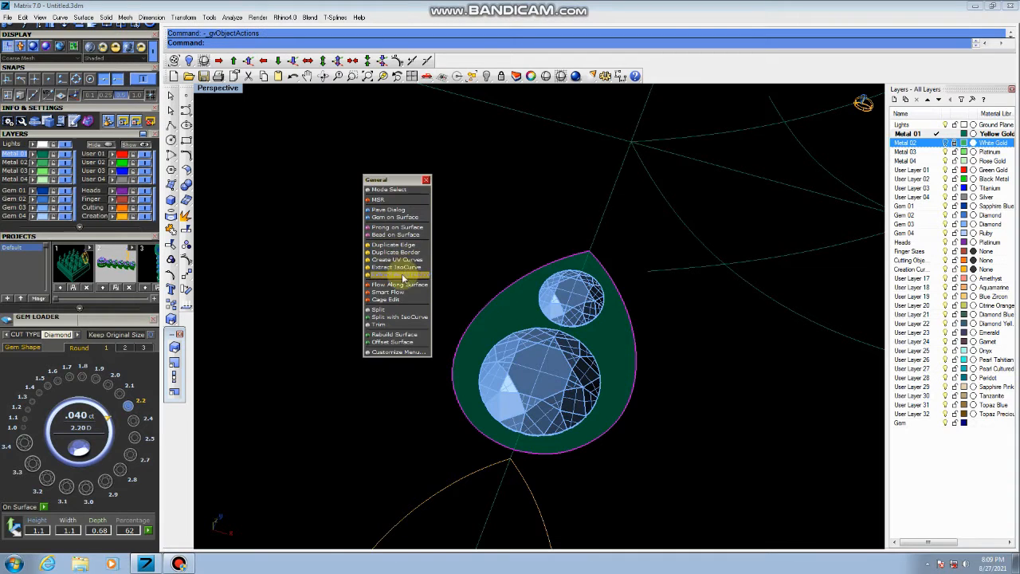
pyautogui.click(385, 229)
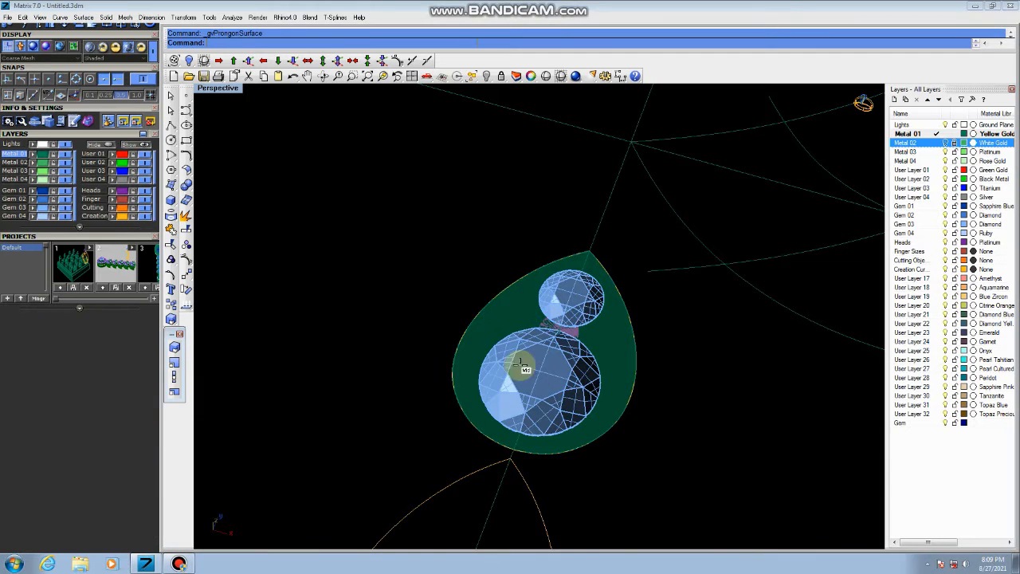
pyautogui.scroll(-3, 102, 319)
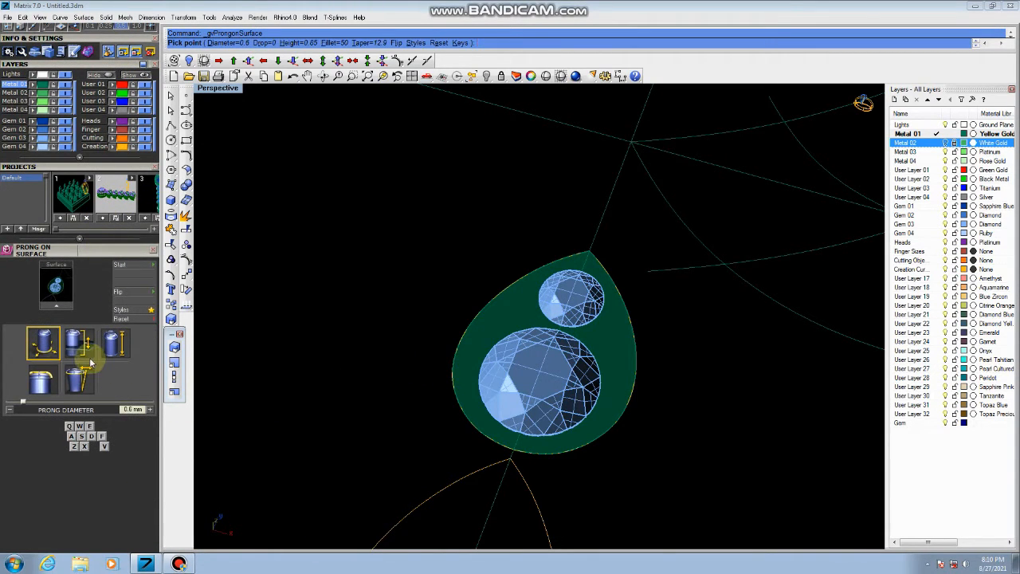
pyautogui.click(81, 382)
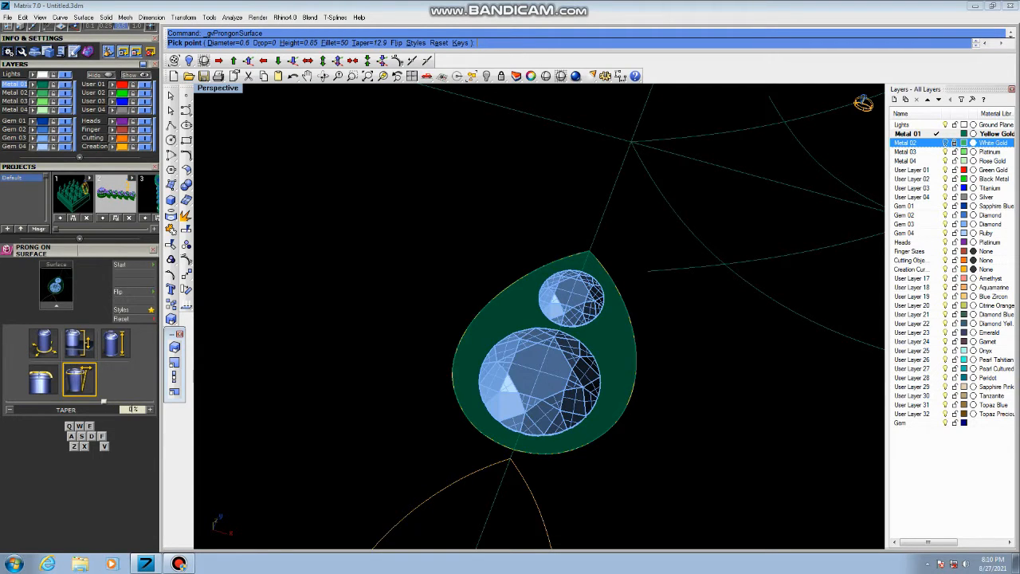
pyautogui.press('Return')
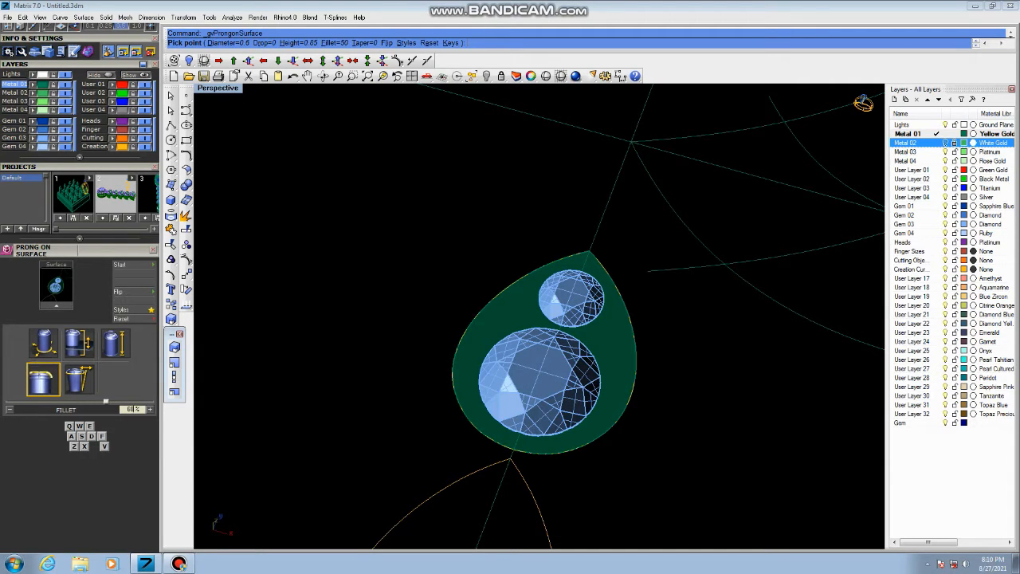
pyautogui.click(116, 343)
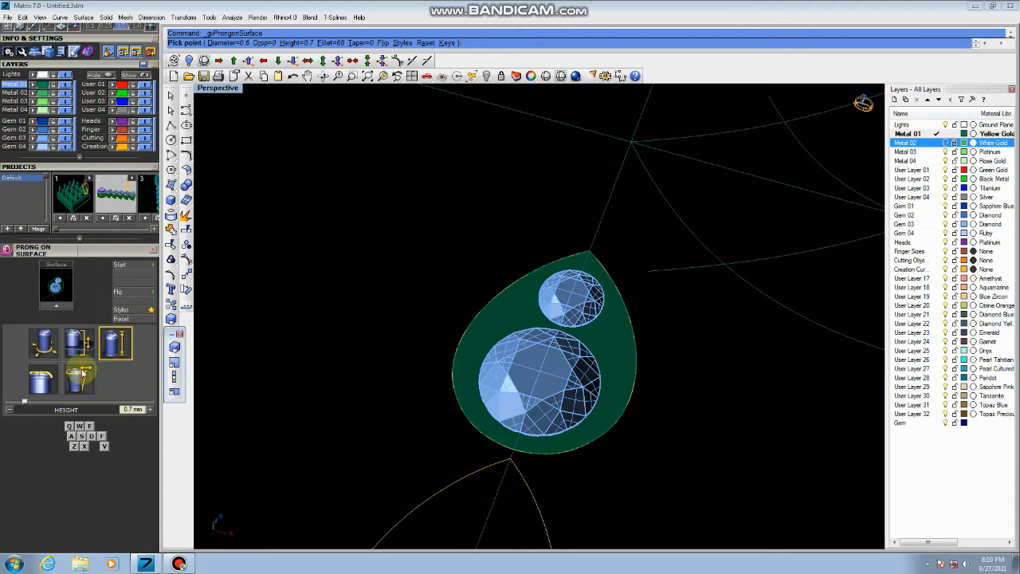
pyautogui.click(87, 343)
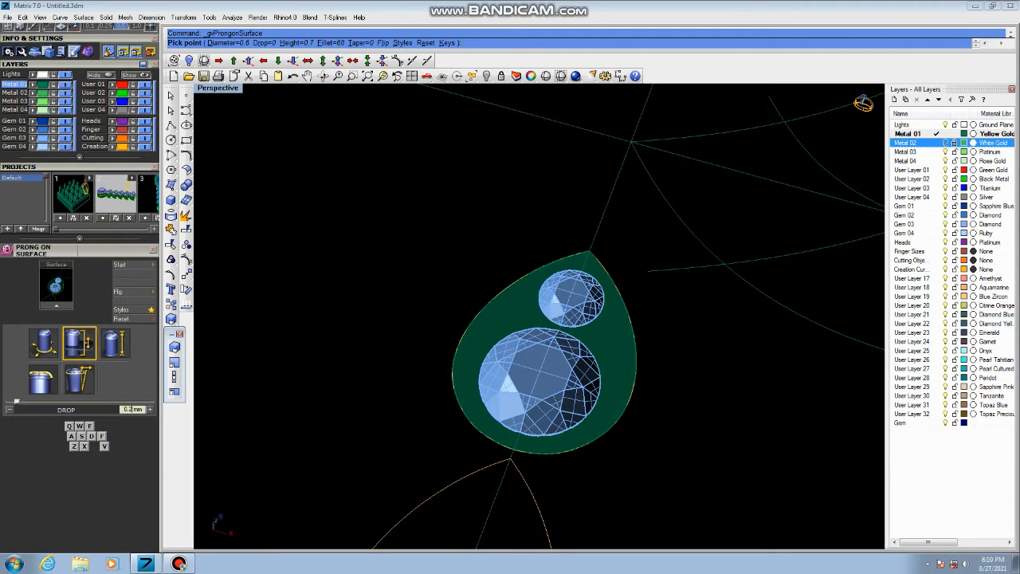
pyautogui.click(465, 355)
pyautogui.click(142, 295)
# In the Top view, reduce the prong diameter to 0.5 mm and place a prong on the centre line between the teardrop's tip and the 1.1 mm gem
pyautogui.moveTo(511, 354); pyautogui.dragTo(579, 368, button='right')
pyautogui.scroll(-4, 524, 373)
pyautogui.hotkey('ctrl', 'F1')
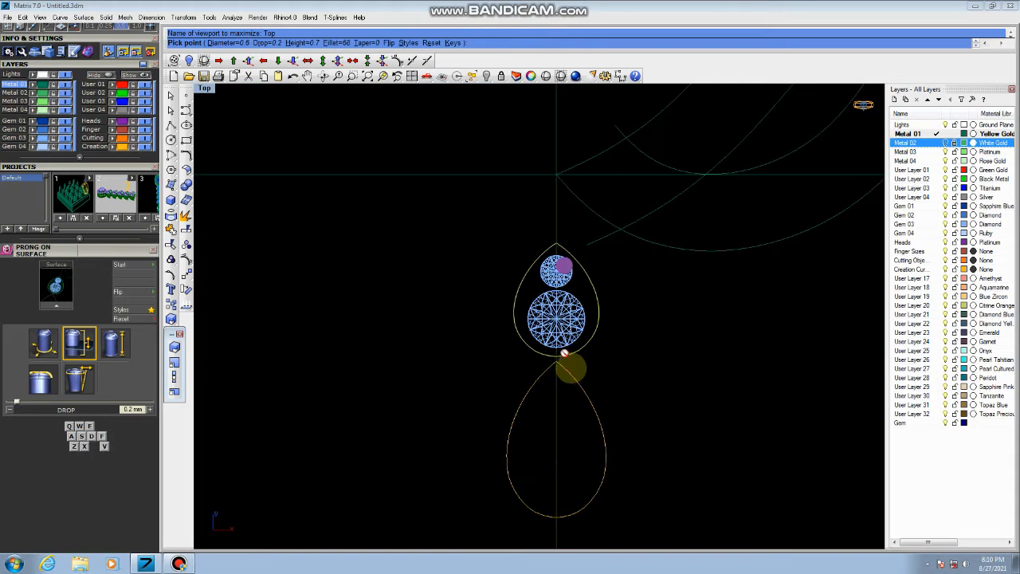
pyautogui.scroll(3, 566, 315)
pyautogui.scroll(3, 550, 258)
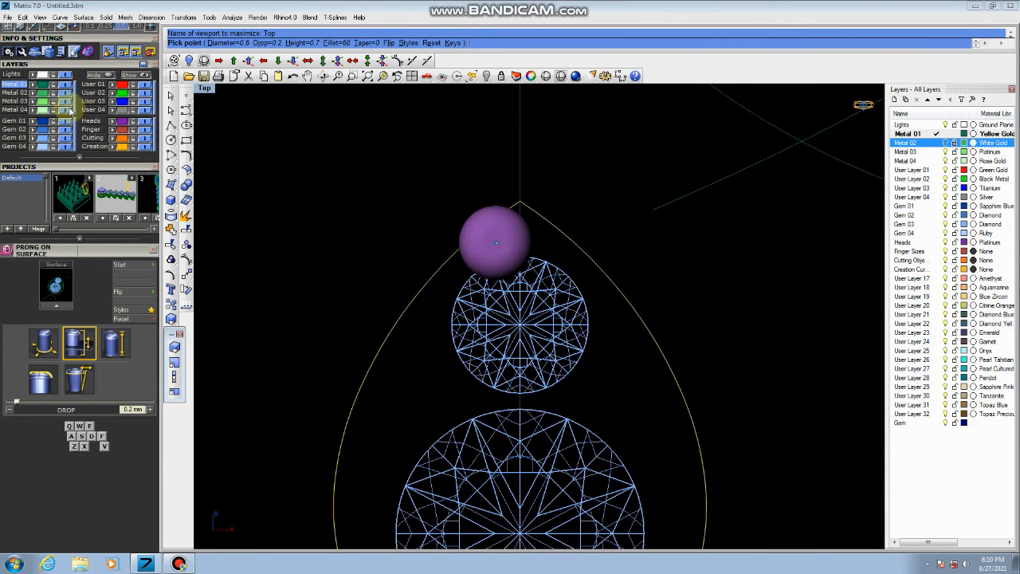
pyautogui.scroll(5, 107, 171)
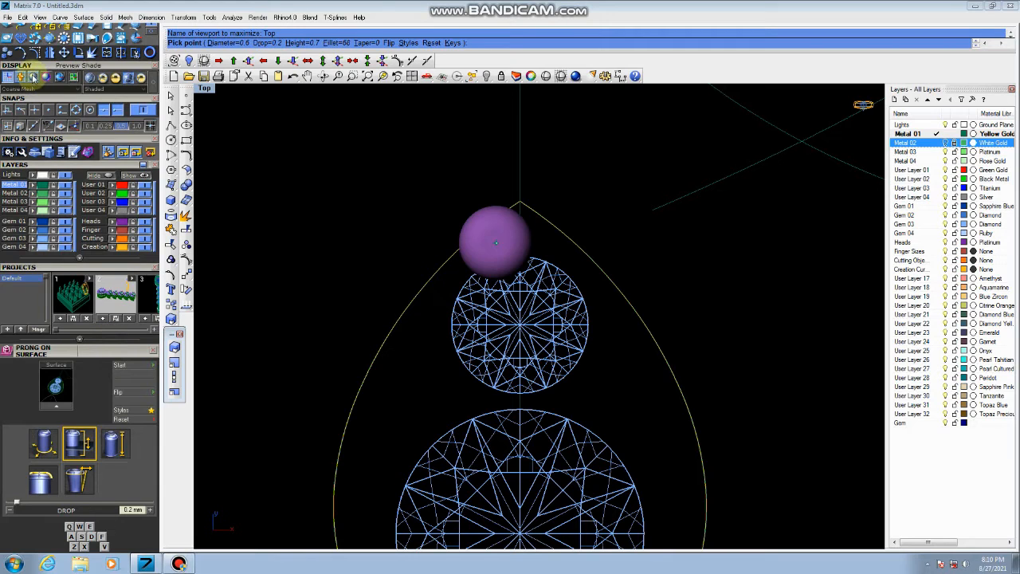
pyautogui.scroll(2, 518, 251)
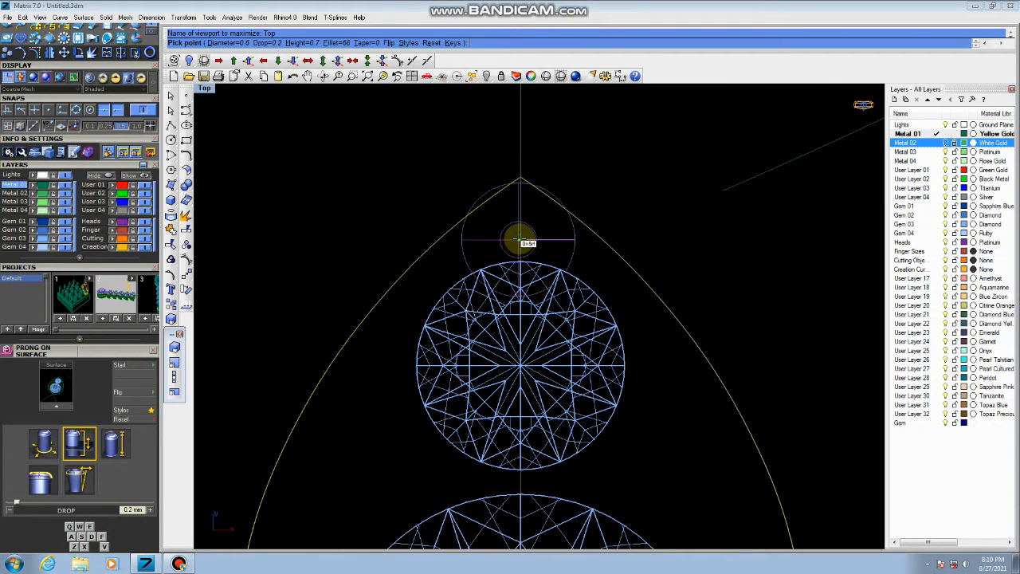
pyautogui.press('q')
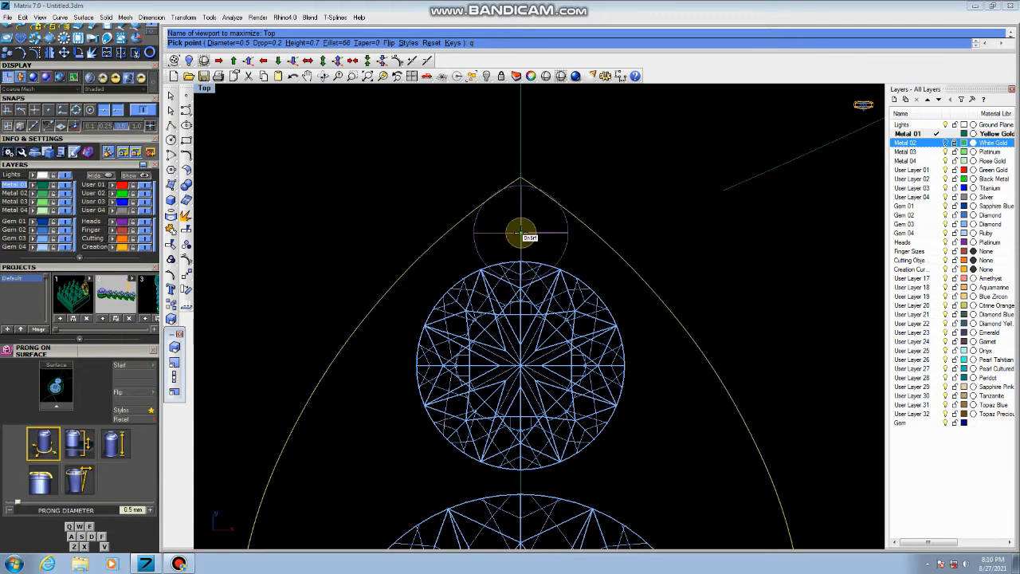
pyautogui.click(521, 232)
# Place a 0.5 mm prong at the larger gem's lower-left edge, beside the teardrop outline
pyautogui.scroll(-2, 519, 230)
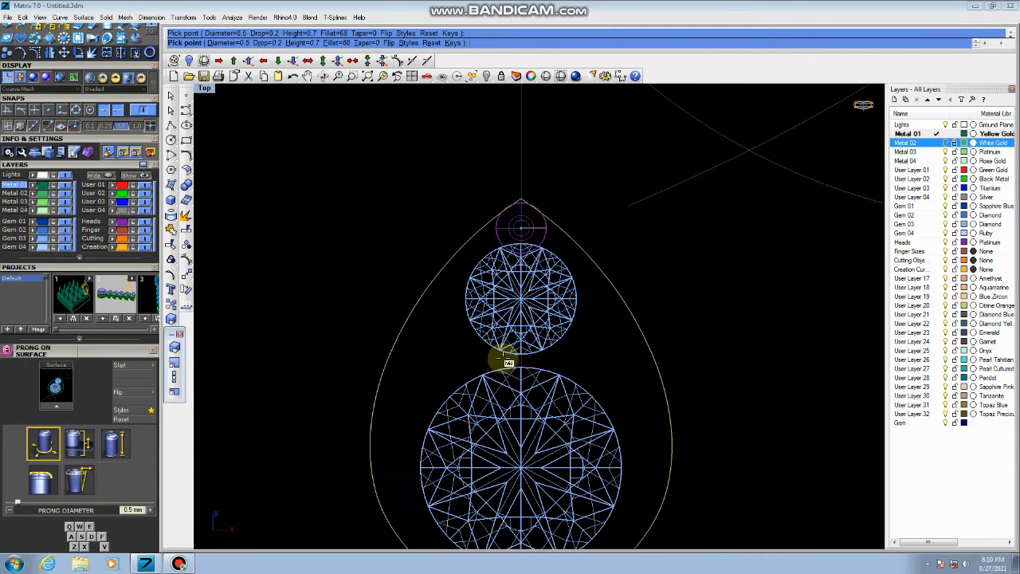
pyautogui.moveTo(491, 369); pyautogui.dragTo(505, 288, button='right')
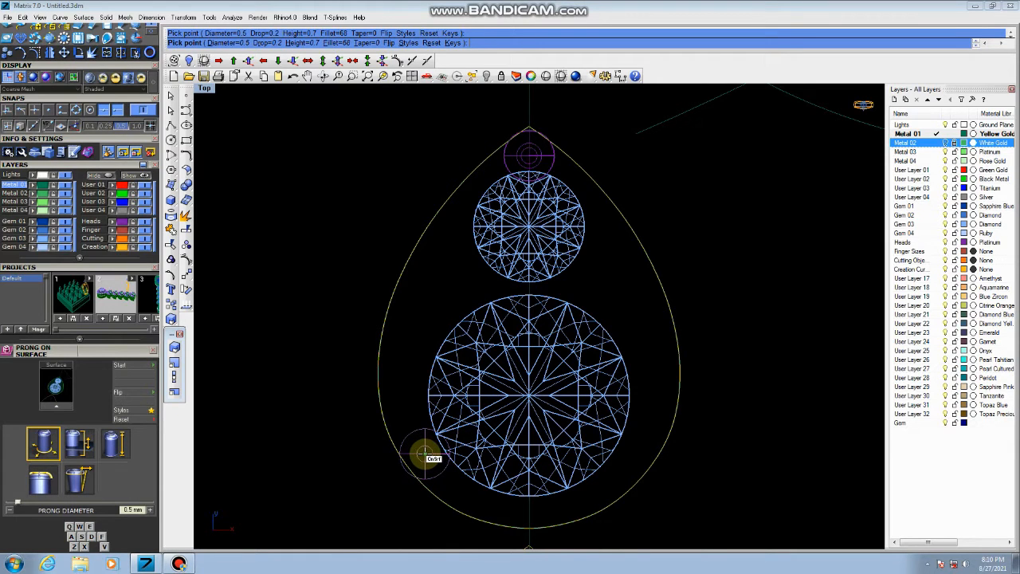
pyautogui.click(426, 456)
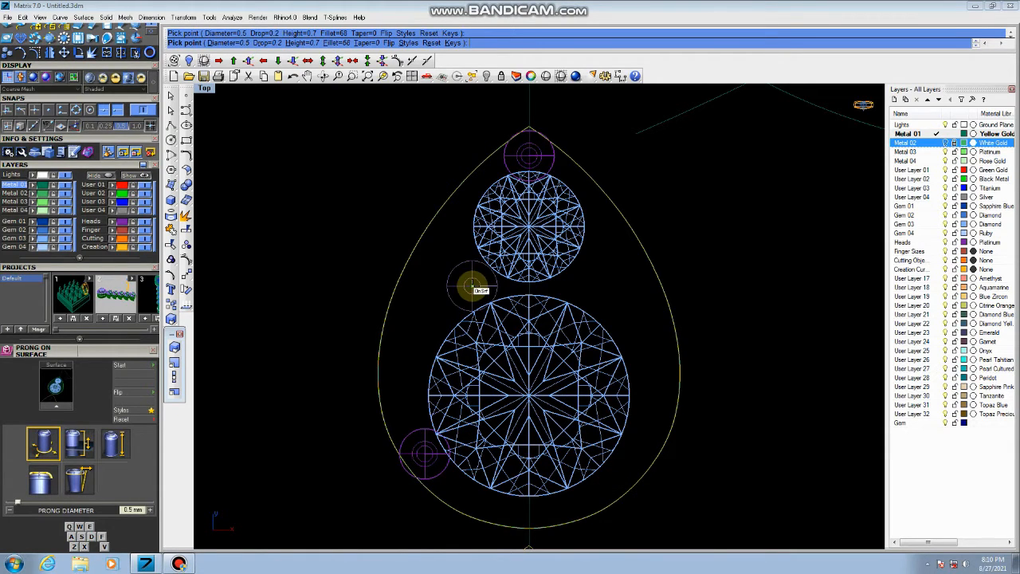
# Increase the prong diameter to 0.6 mm and place a prong in the left gap between the two gems
pyautogui.press('e')
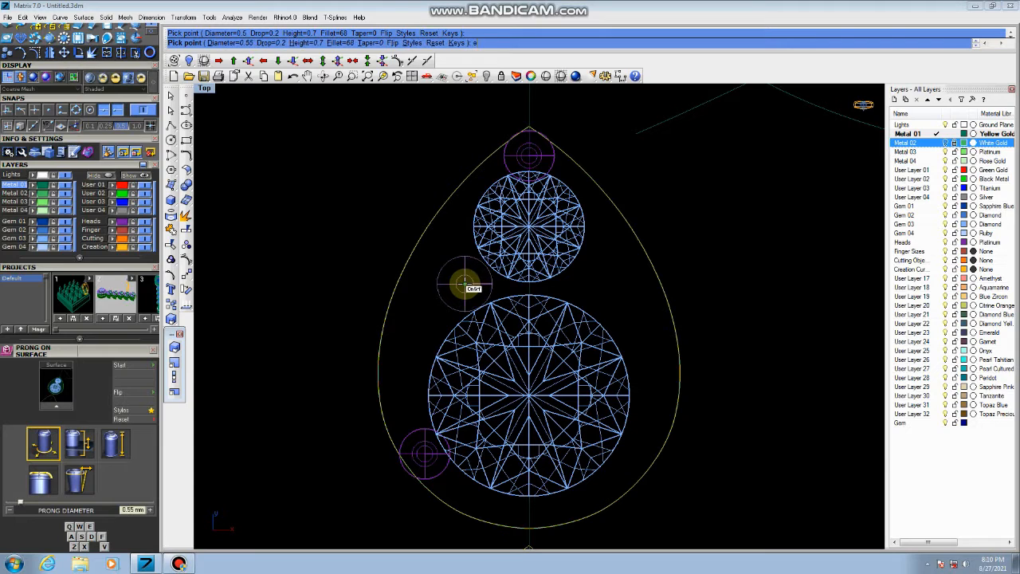
pyautogui.press('e')
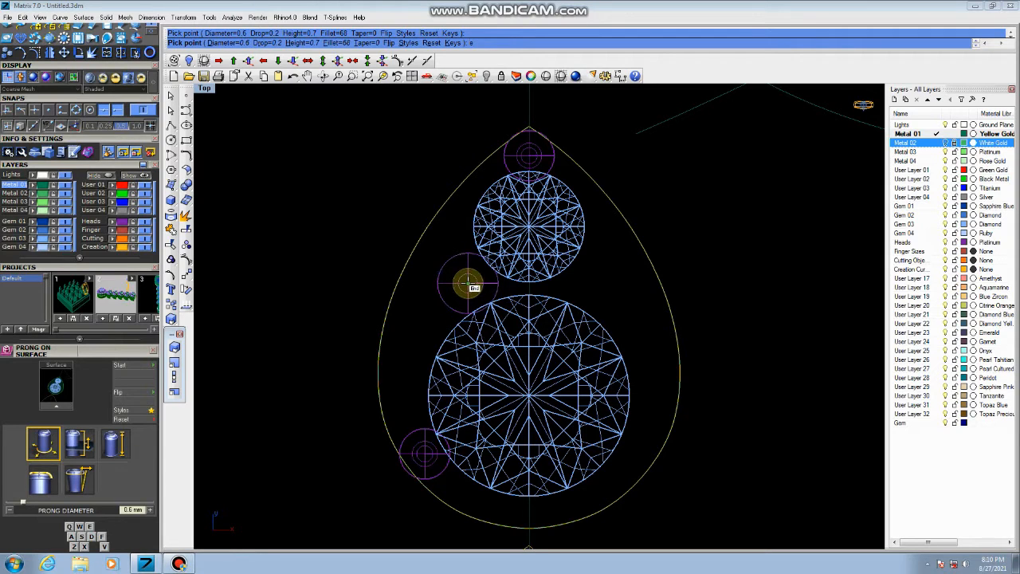
pyautogui.click(471, 285)
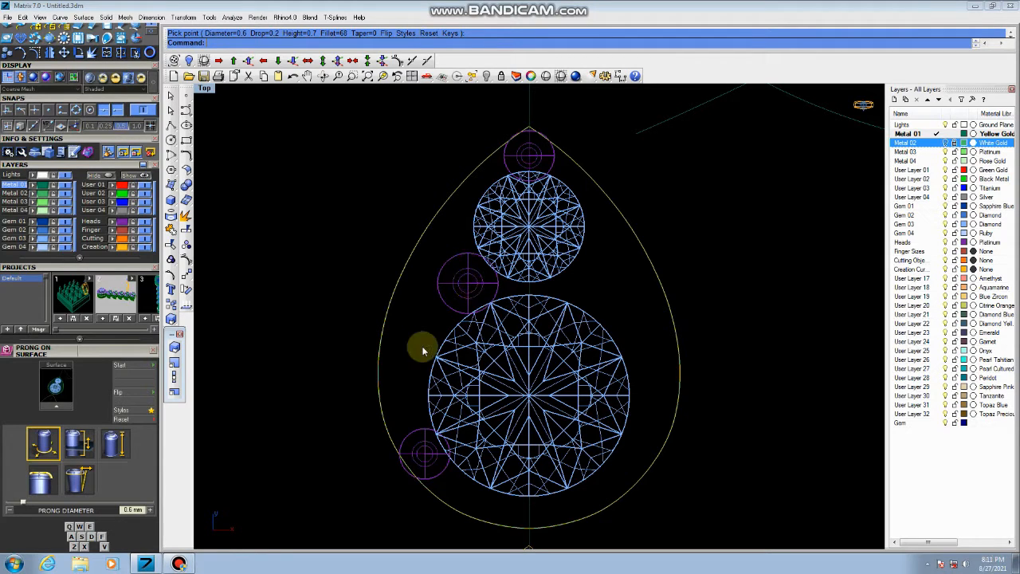
# Mirror the two left-hand prongs across the teardrop's vertical centre line to the opposite side of the gems
pyautogui.click(188, 274)
pyautogui.click(277, 291)
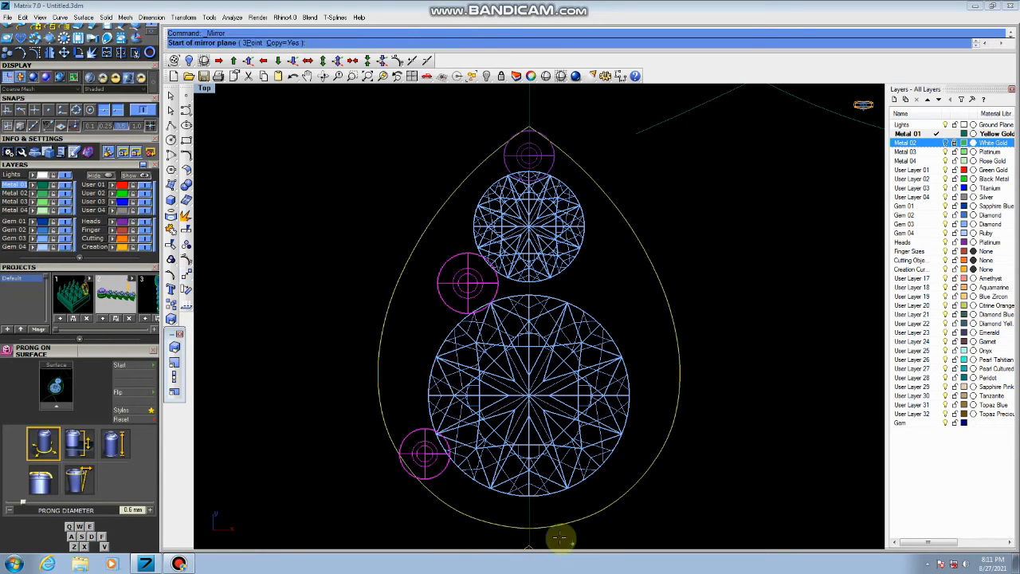
pyautogui.click(528, 528)
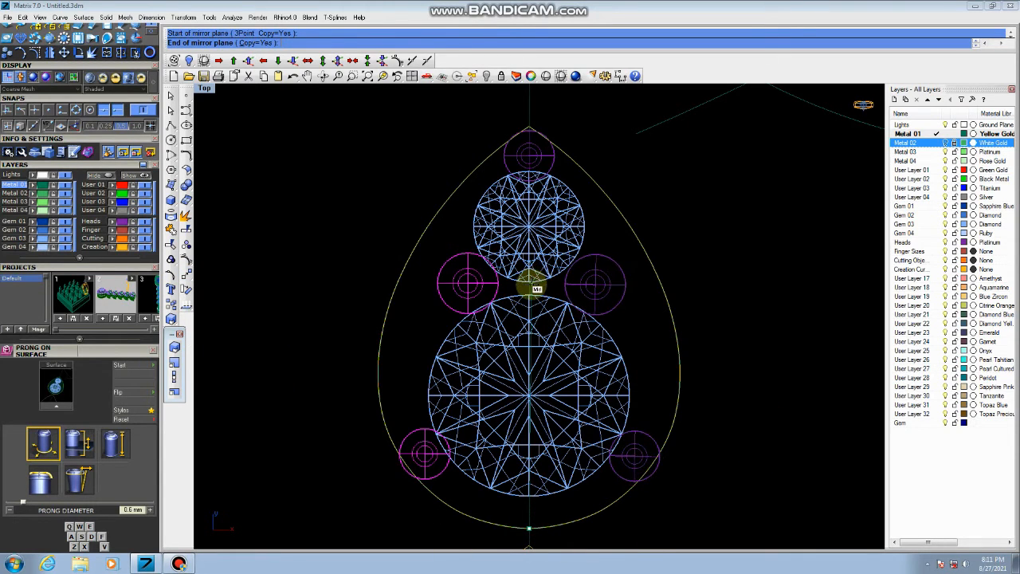
pyautogui.click(530, 280)
pyautogui.click(785, 301)
# Extrude the teardrop patch surface by -1.5 mm in the Perspective view with the Cap option on
pyautogui.hotkey('ctrl', 'F4')
pyautogui.moveTo(581, 409); pyautogui.dragTo(565, 353, button='right')
pyautogui.scroll(7, 608, 254)
pyautogui.scroll(5, 528, 327)
pyautogui.scroll(-3, 535, 330)
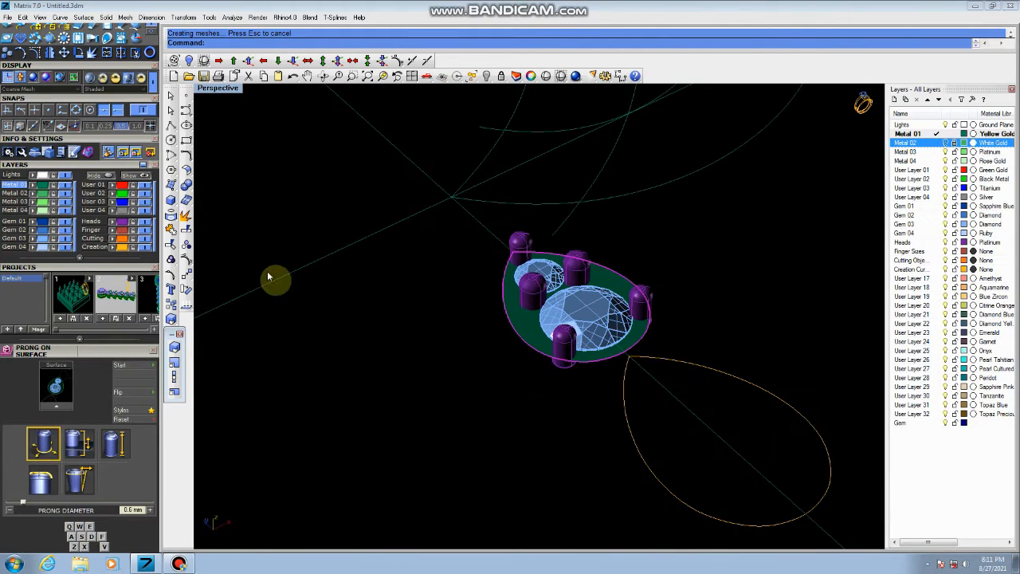
pyautogui.click(173, 200)
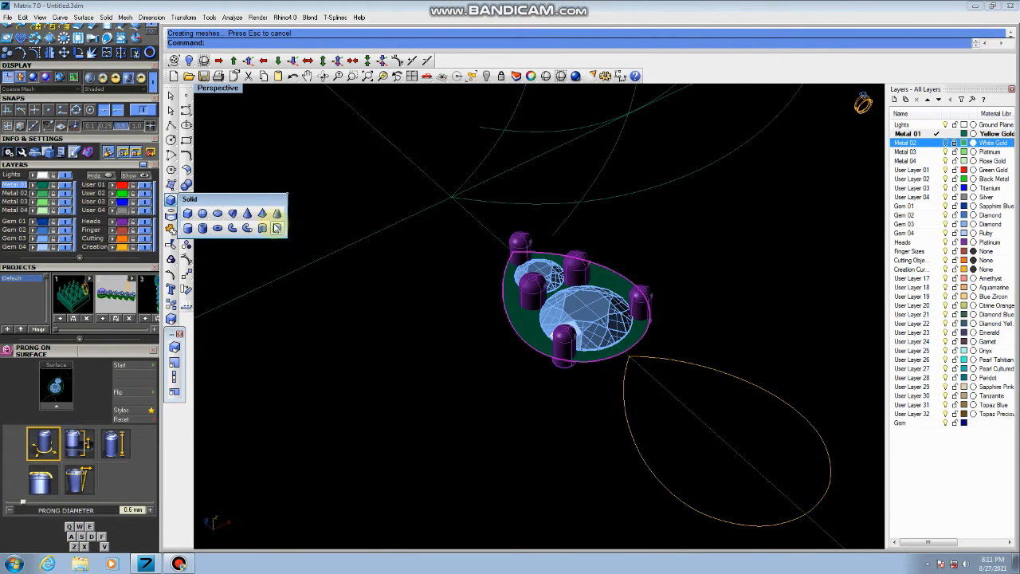
pyautogui.click(275, 228)
pyautogui.moveTo(474, 386); pyautogui.dragTo(474, 446, button='right')
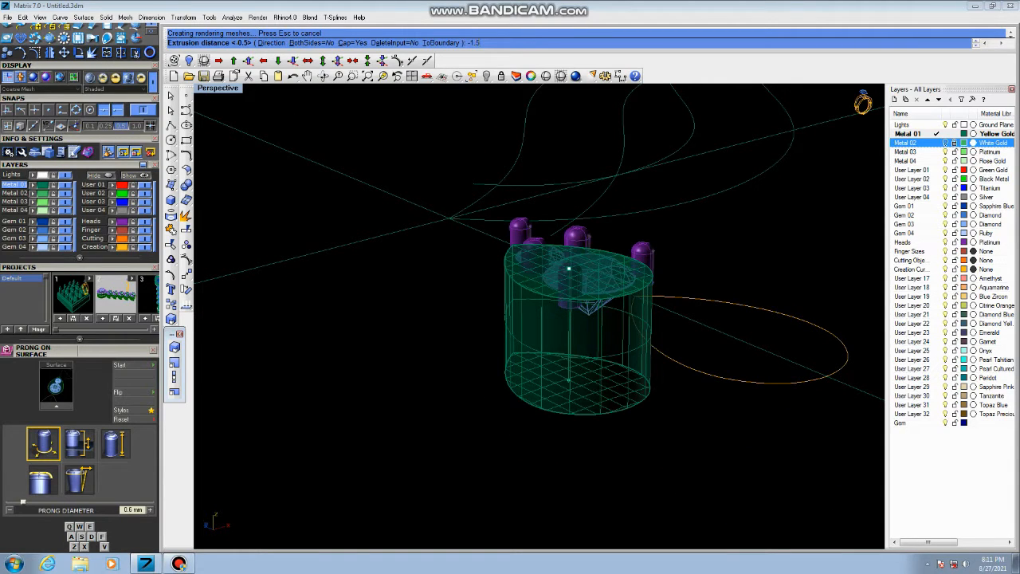
pyautogui.click(472, 378)
pyautogui.moveTo(472, 376); pyautogui.dragTo(396, 400, button='right')
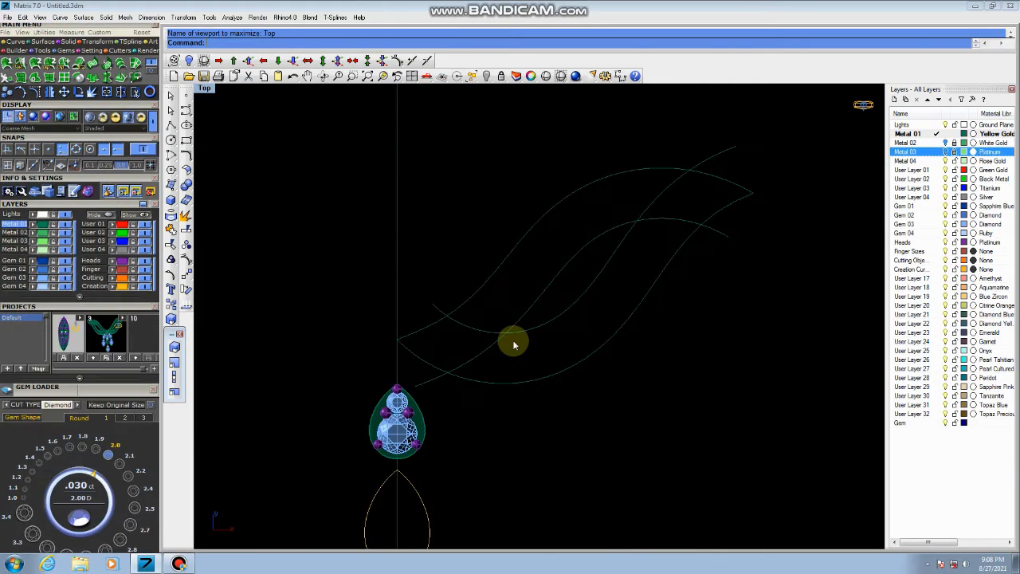
# In the Top view, create a Patch surface from the outer leaf curves with 10 U and 10 V spans and automatic trim
pyautogui.scroll(-2, 513, 342)
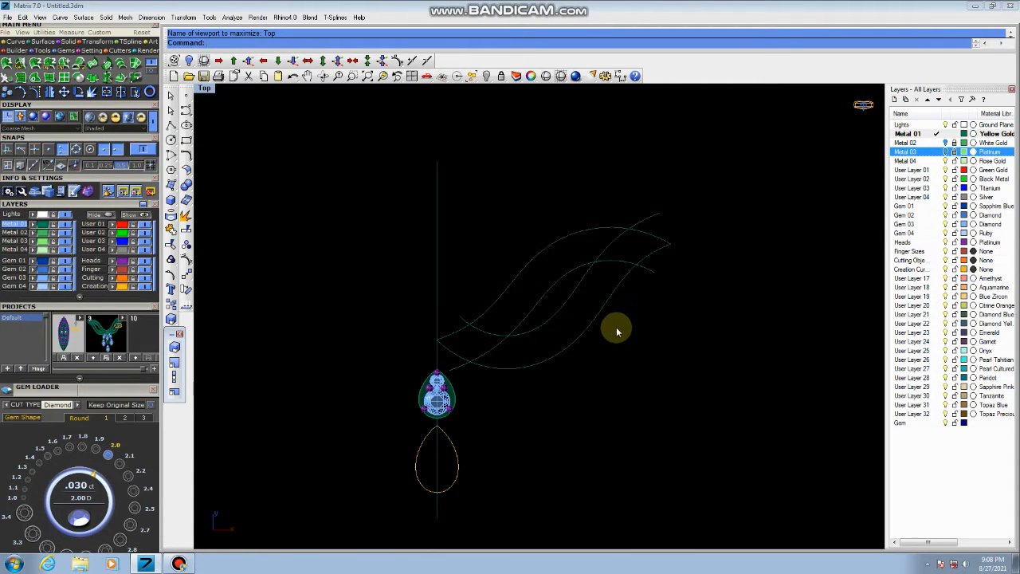
pyautogui.click(580, 310)
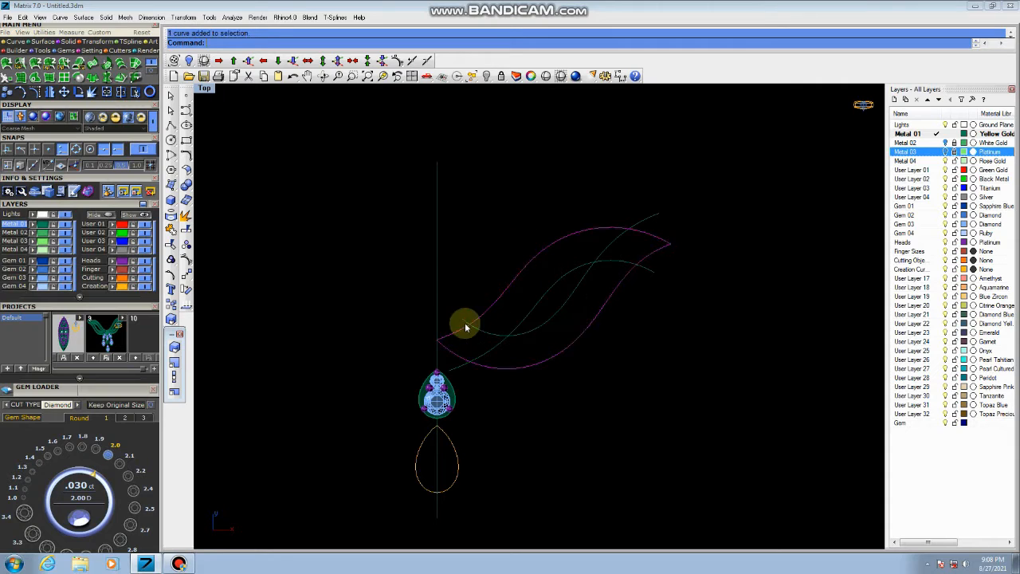
pyautogui.scroll(-3, 563, 323)
pyautogui.scroll(4, 566, 320)
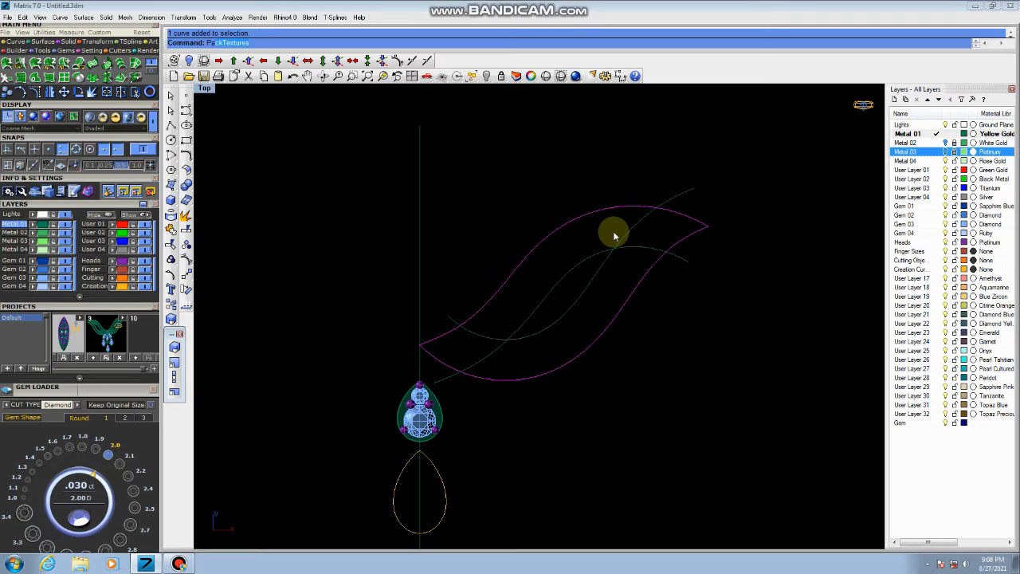
pyautogui.write('atch')
pyautogui.press('Return')
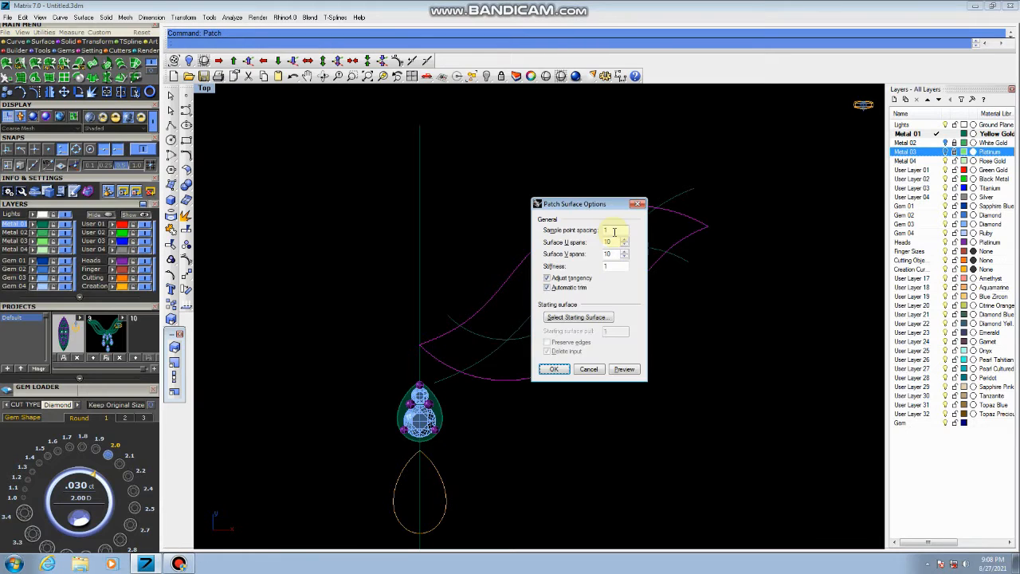
pyautogui.click(568, 369)
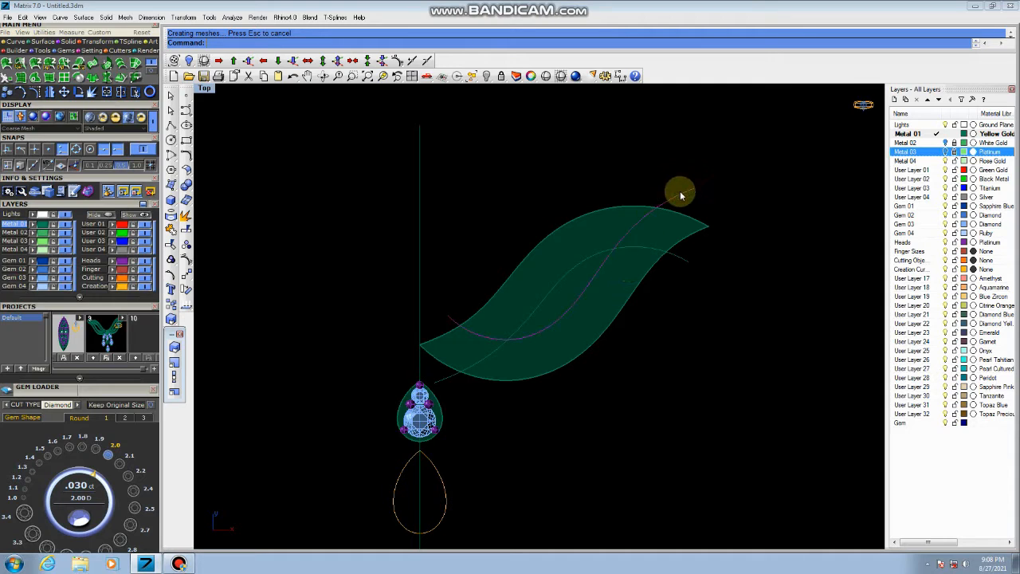
# Trim the outer ends of the two crossing leaf curves back to their intersections, keeping the closed inner leaf shape
pyautogui.click(171, 241)
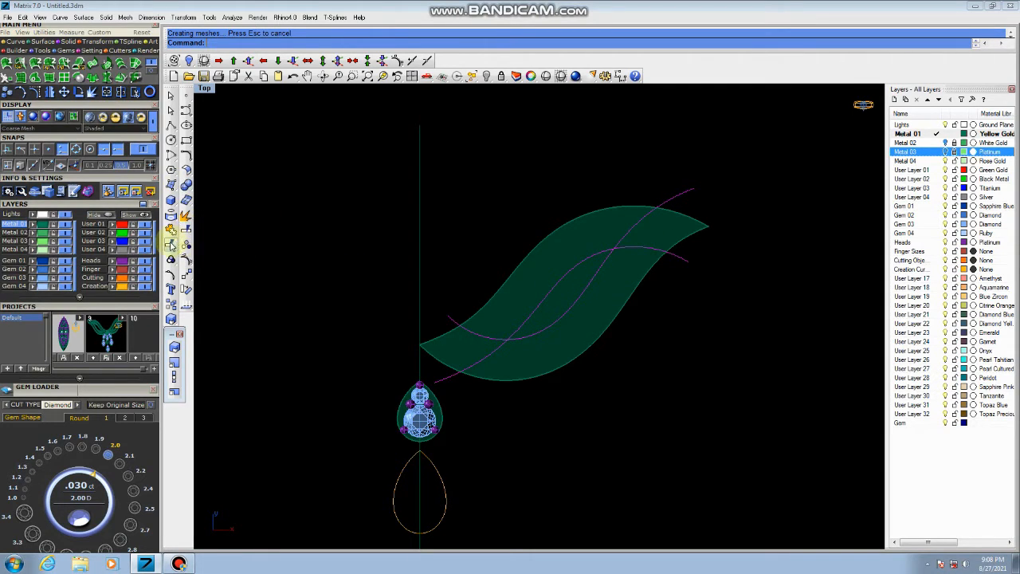
pyautogui.click(450, 322)
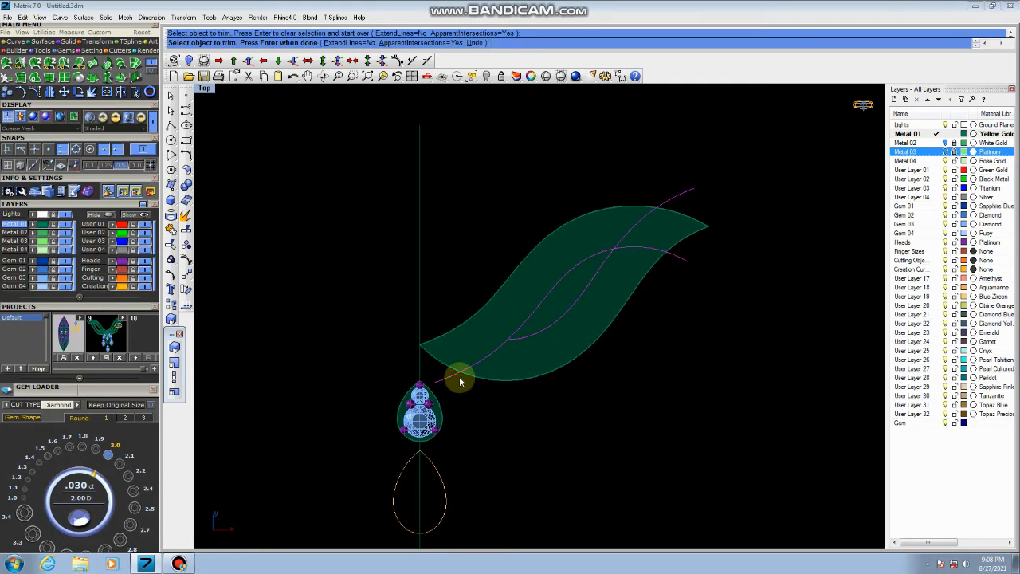
pyautogui.click(450, 376)
pyautogui.click(687, 258)
pyautogui.click(678, 192)
pyautogui.scroll(4, 524, 331)
pyautogui.scroll(-2, 558, 335)
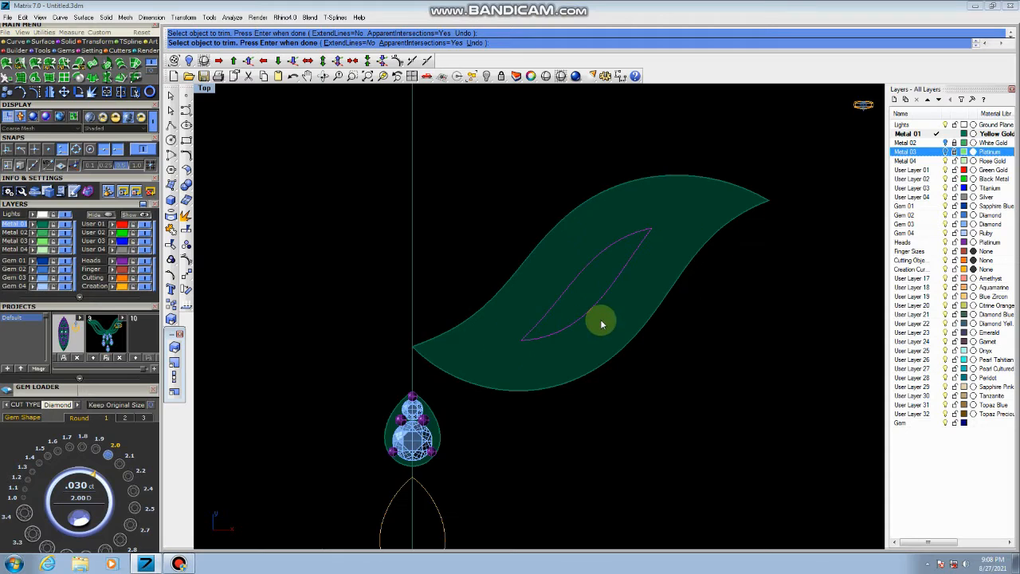
# Trim the leaf surface inside the two inner curves to cut a leaf-shaped opening
pyautogui.press('Return')
pyautogui.click(581, 296)
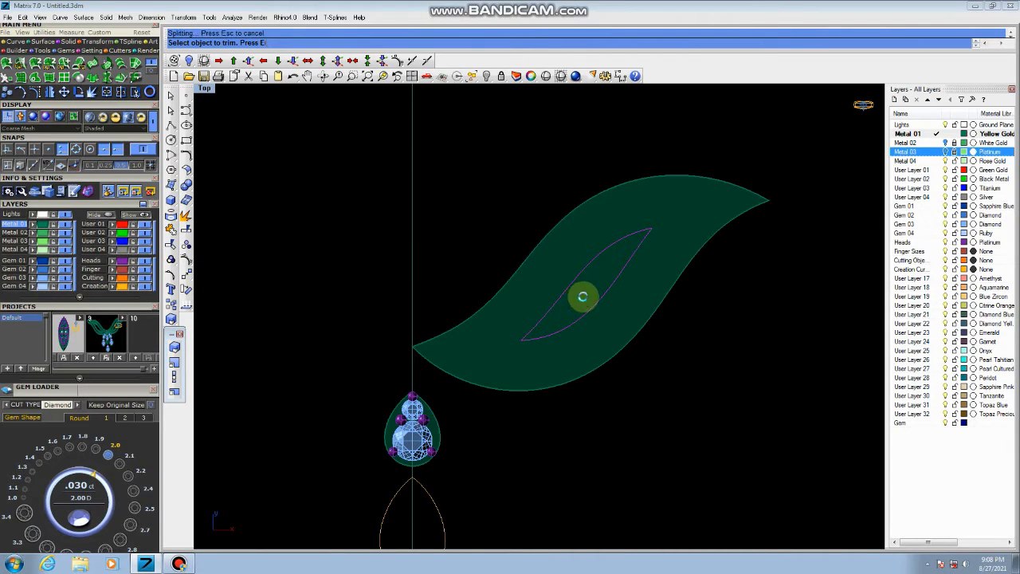
pyautogui.click(640, 293)
pyautogui.scroll(-3, 642, 293)
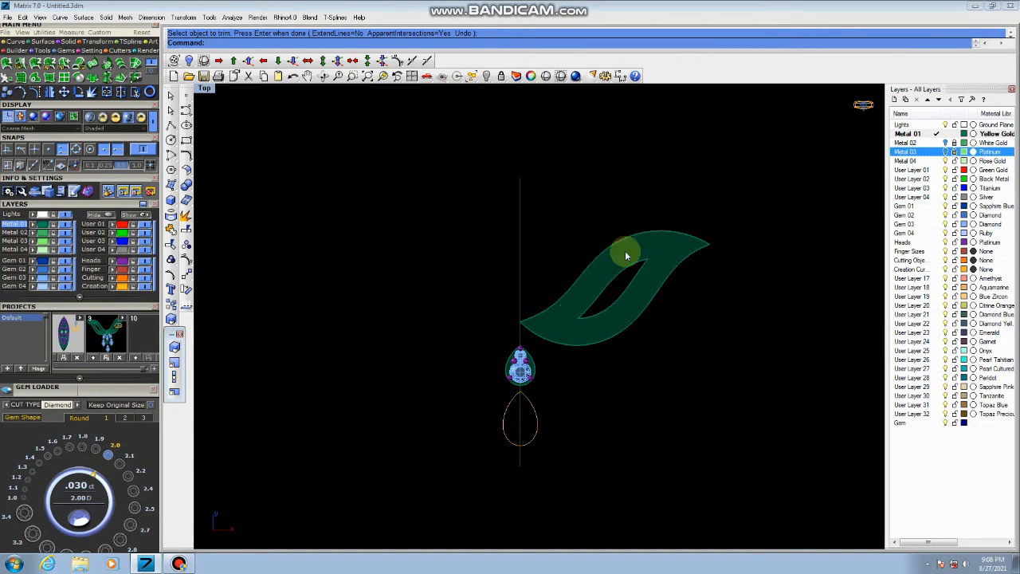
# Copy the leaf surface from its pointed base upward along the vertical centre line
pyautogui.scroll(3, 622, 297)
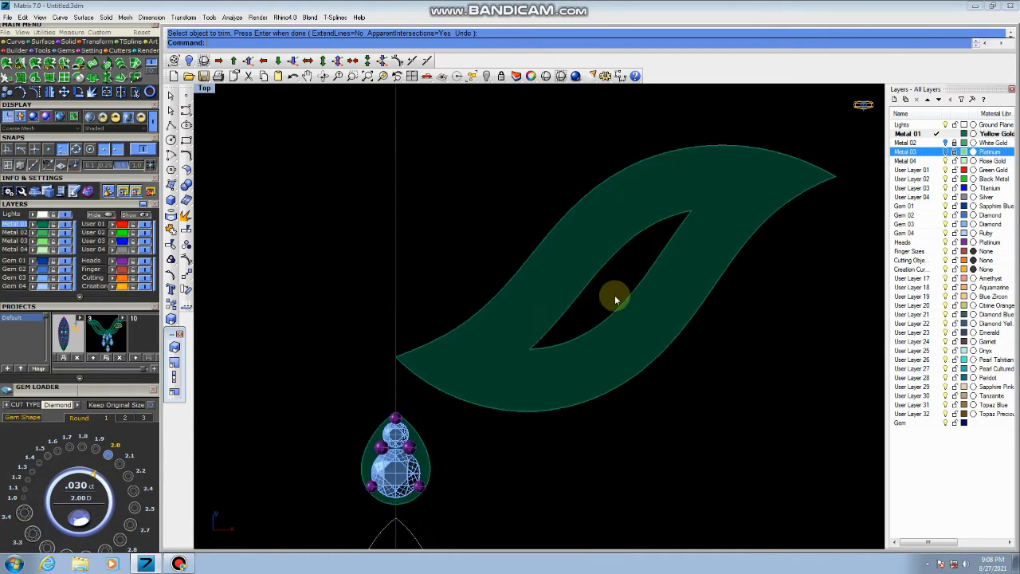
pyautogui.scroll(-3, 681, 297)
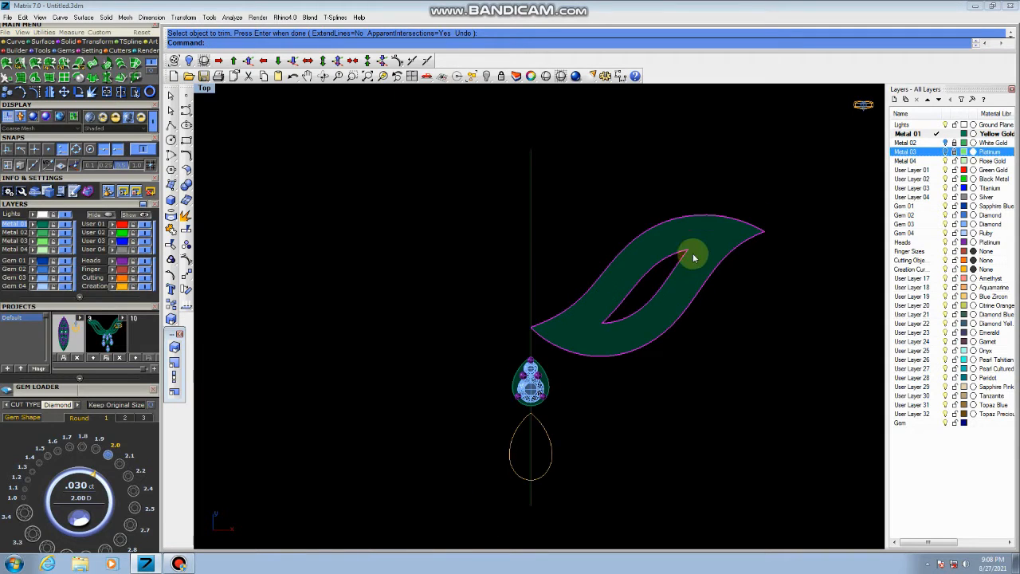
pyautogui.click(171, 304)
pyautogui.click(531, 327)
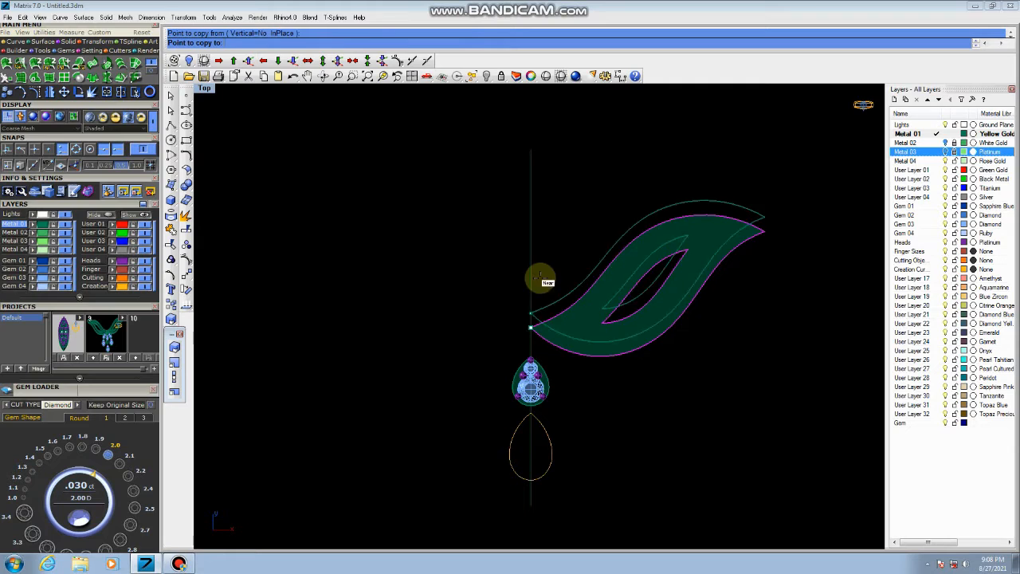
pyautogui.click(532, 255)
pyautogui.rightClick(778, 196)
# Rotate the copied leaf about its base point until its far tip stands directly above the centre line
pyautogui.click(674, 146)
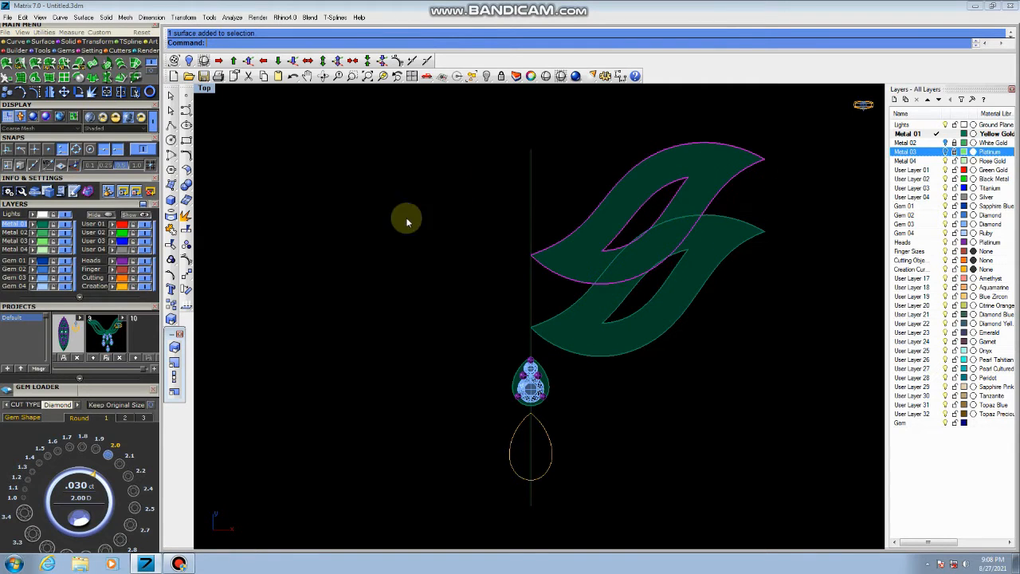
pyautogui.click(190, 289)
pyautogui.click(531, 255)
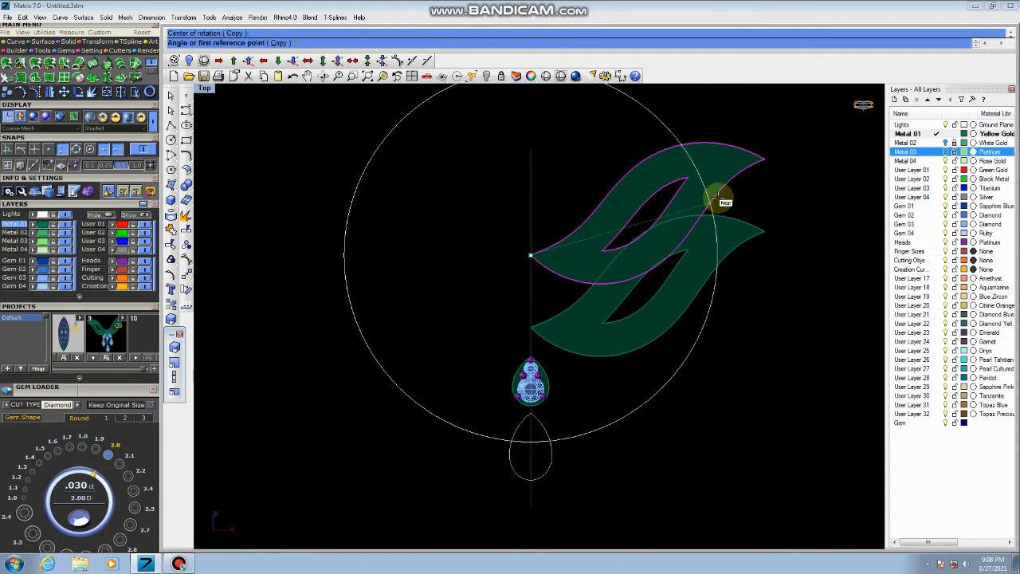
pyautogui.click(764, 158)
pyautogui.click(571, 116)
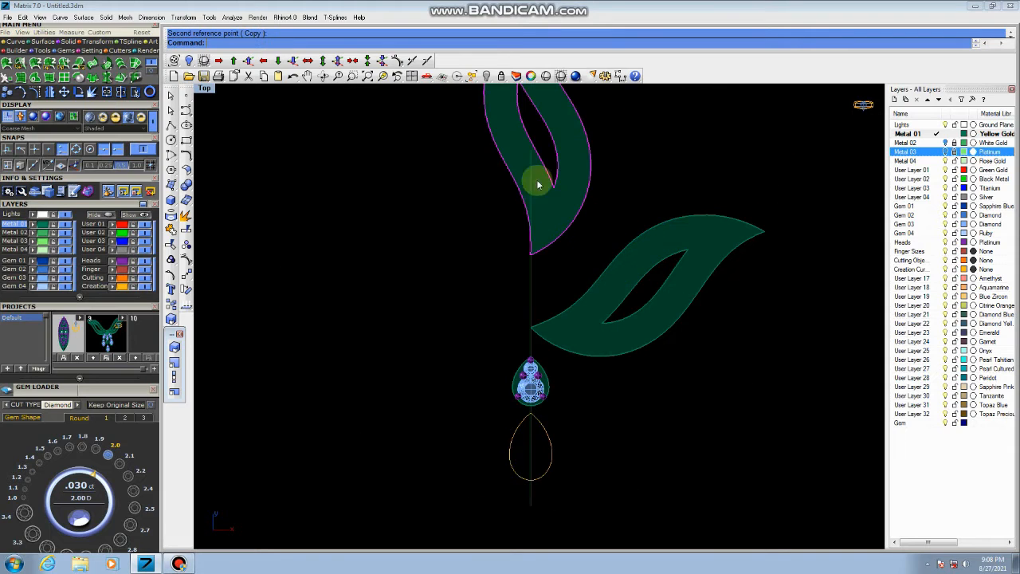
# Apply CageEdit to the upright leaf using a bounding box in CPlane coordinates and a global edit region
pyautogui.scroll(-3, 567, 262)
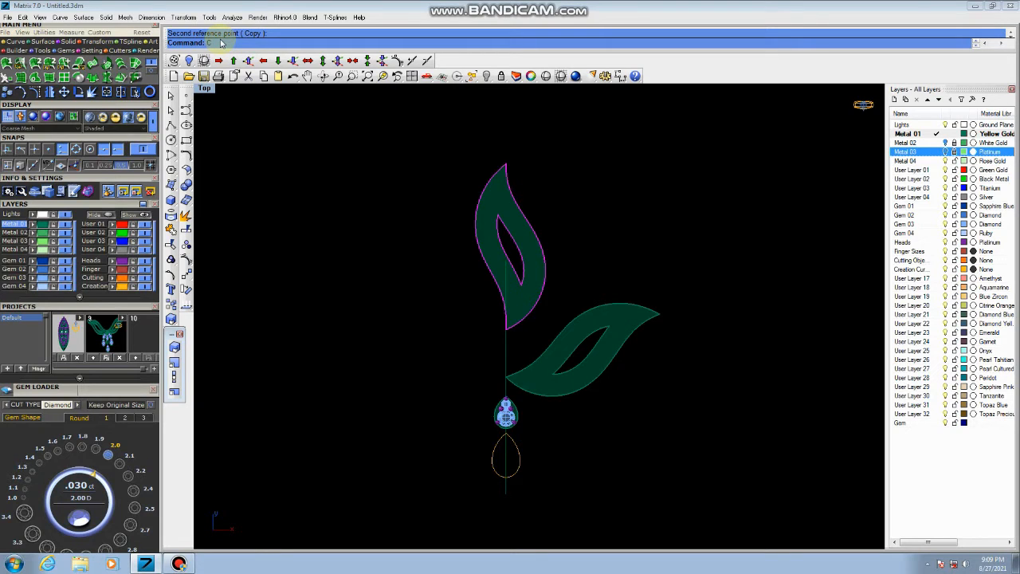
pyautogui.write('ge')
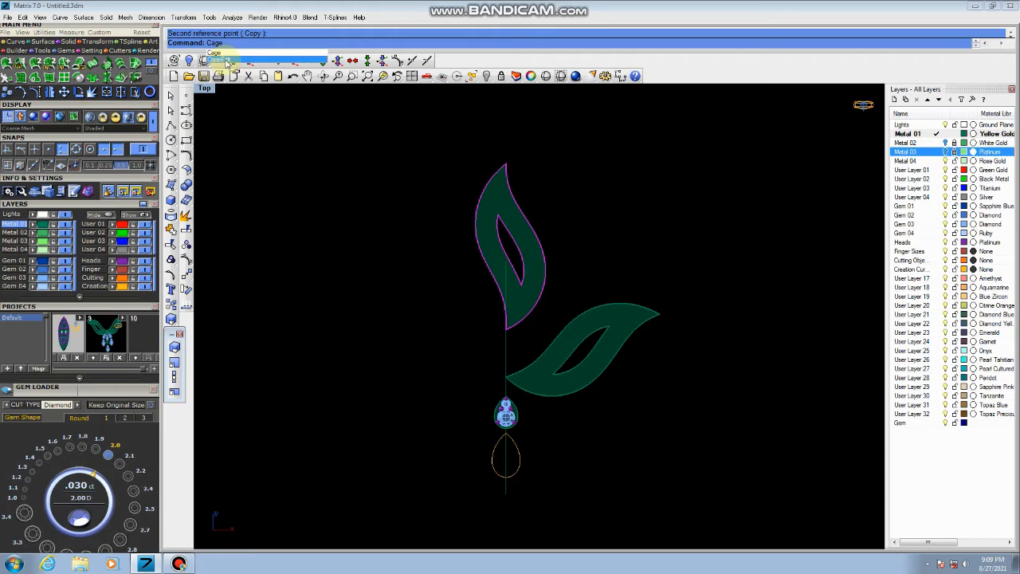
pyautogui.click(223, 62)
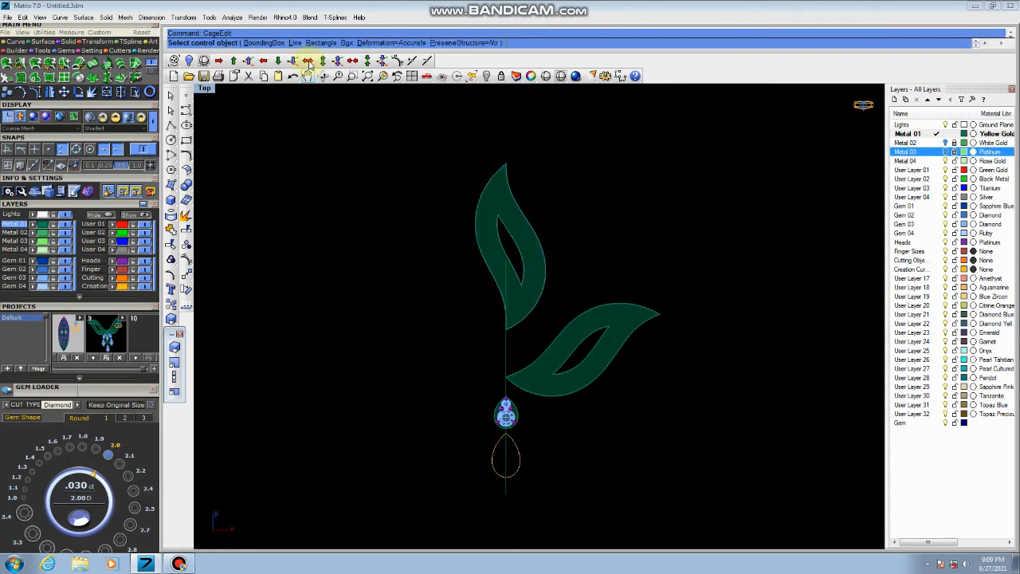
pyautogui.click(268, 43)
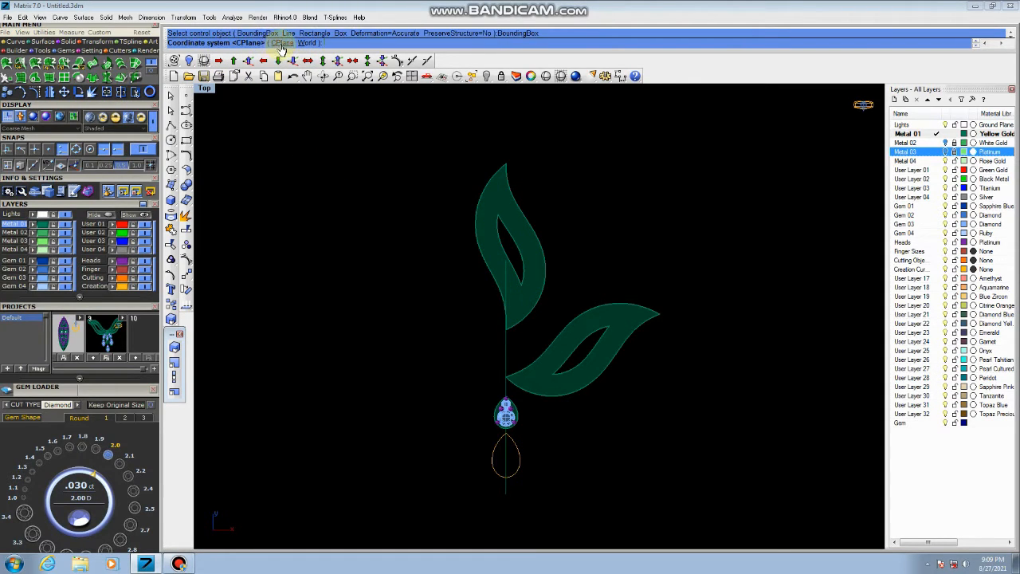
pyautogui.click(281, 45)
pyautogui.press('Return')
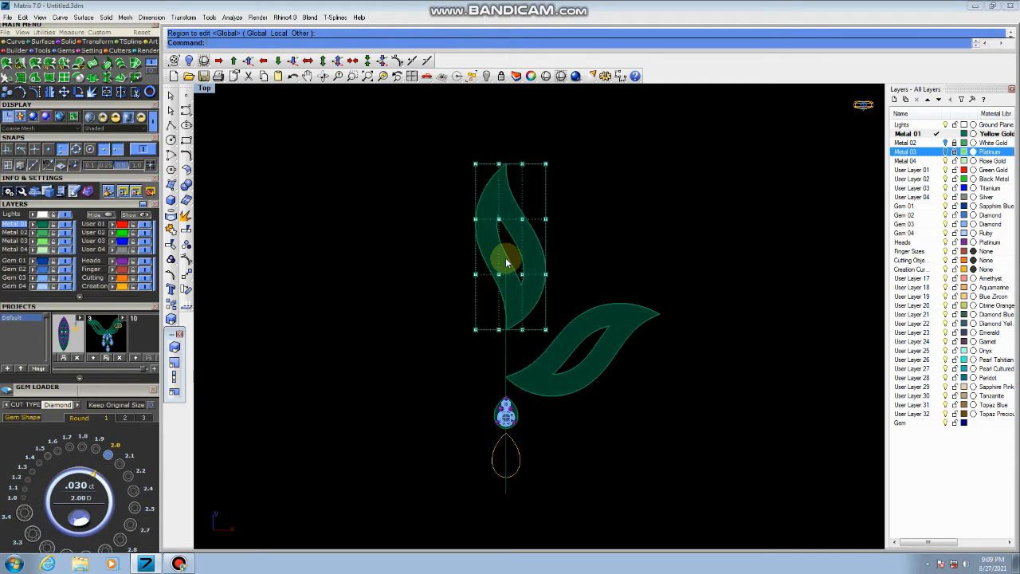
# Examine the upright leaf and its control cage from the side in the Perspective view
pyautogui.hotkey('ctrl', 'F4')
pyautogui.scroll(-5, 510, 300)
pyautogui.moveTo(563, 342); pyautogui.dragTo(454, 257, button='right')
pyautogui.scroll(3, 564, 324)
pyautogui.scroll(2, 564, 324)
pyautogui.moveTo(607, 349); pyautogui.dragTo(615, 321, button='right')
pyautogui.scroll(5, 573, 327)
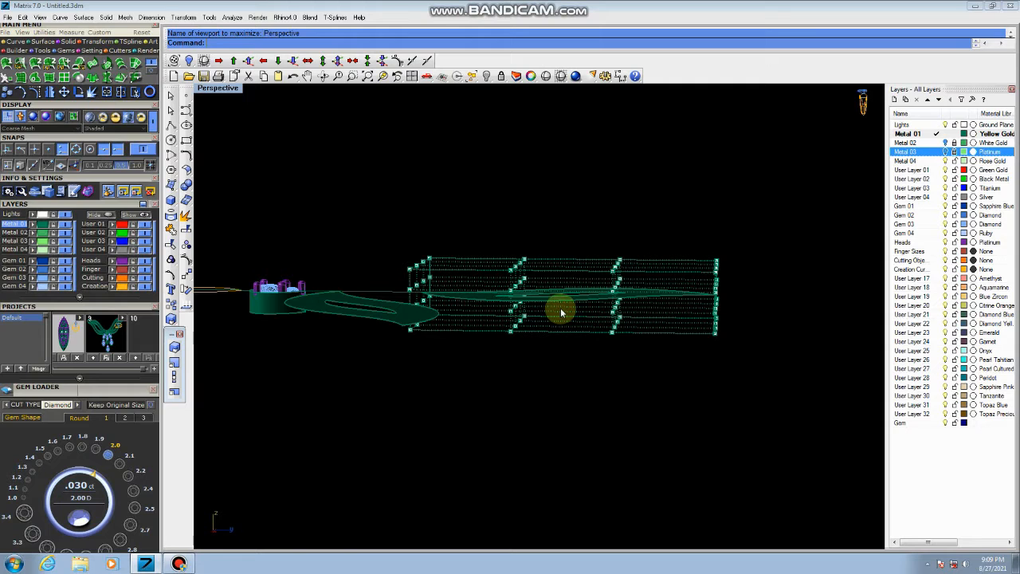
pyautogui.scroll(5, 538, 313)
pyautogui.moveTo(601, 316); pyautogui.dragTo(643, 296, button='right')
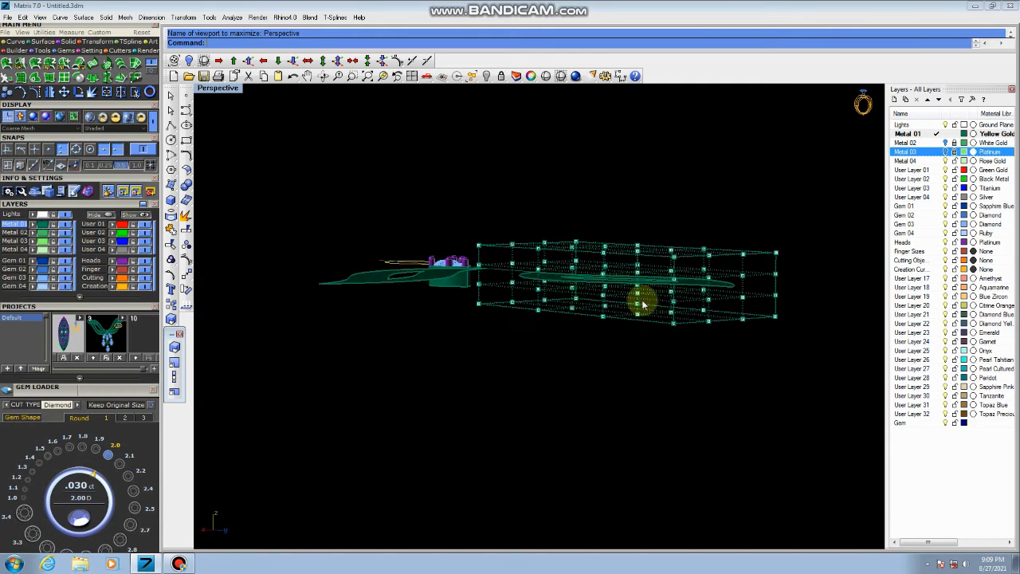
pyautogui.moveTo(574, 295); pyautogui.dragTo(672, 298, button='right')
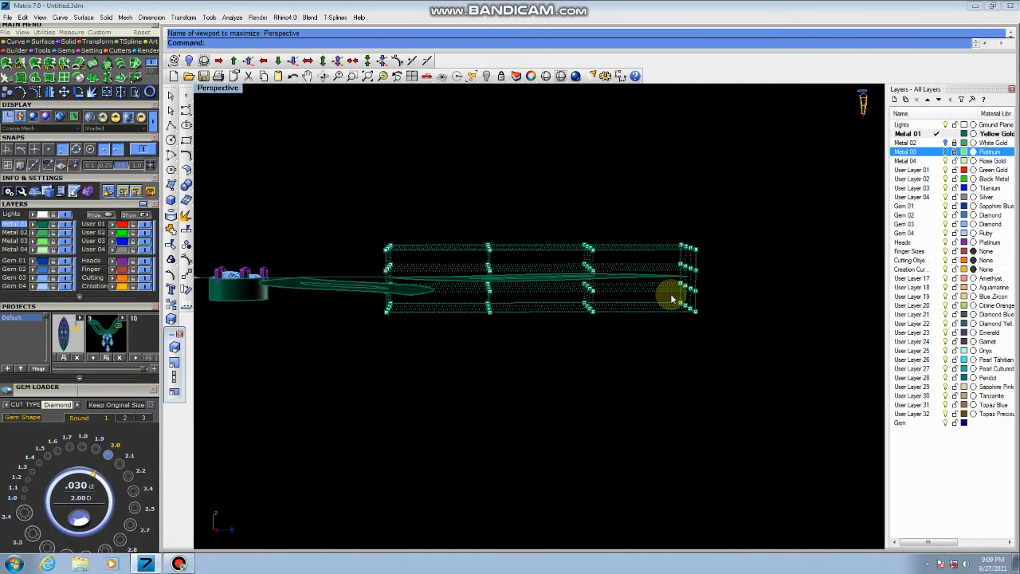
pyautogui.moveTo(540, 297); pyautogui.dragTo(492, 236, button='right')
pyautogui.scroll(5, 514, 293)
pyautogui.scroll(-5, 515, 292)
pyautogui.moveTo(486, 222); pyautogui.dragTo(594, 347)
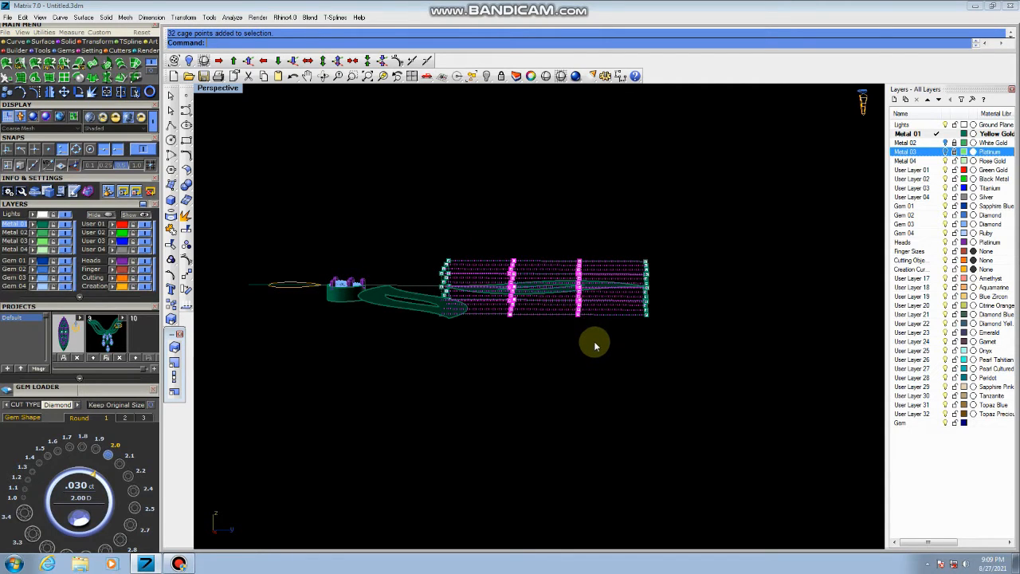
# In the Right view, raise the second and last columns of the upright leaf's cage points by about 1.13
pyautogui.hotkey('ctrl', 'F3')
pyautogui.scroll(-6, 460, 338)
pyautogui.click(556, 346)
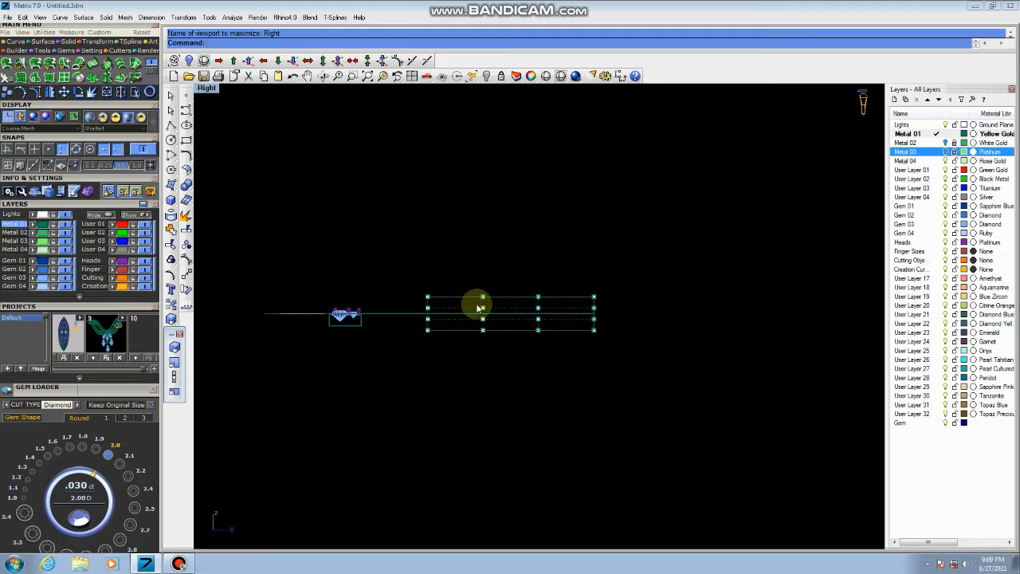
pyautogui.moveTo(468, 279); pyautogui.dragTo(510, 364)
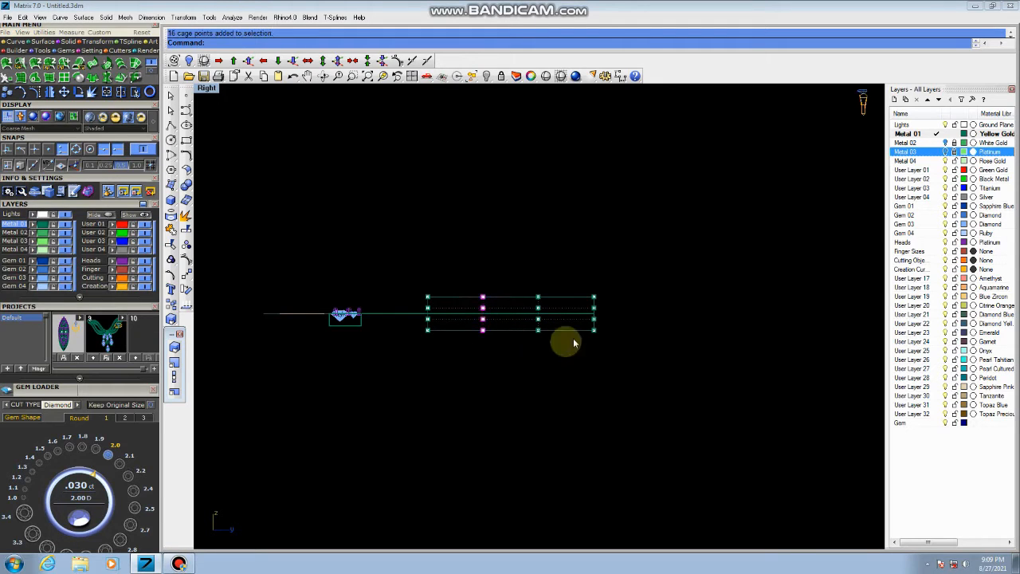
pyautogui.moveTo(583, 266); pyautogui.dragTo(621, 360)
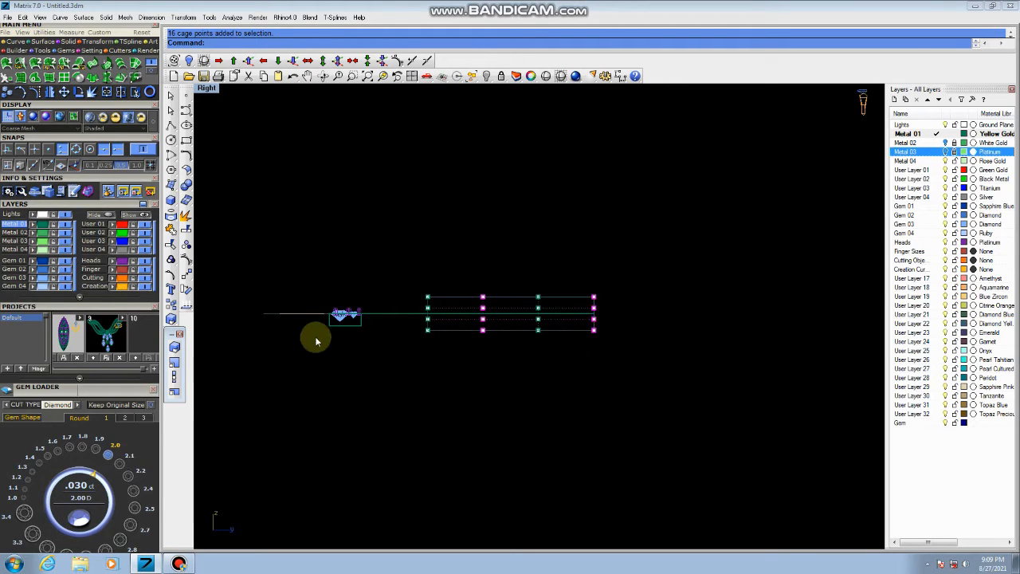
pyautogui.click(185, 274)
pyautogui.click(444, 465)
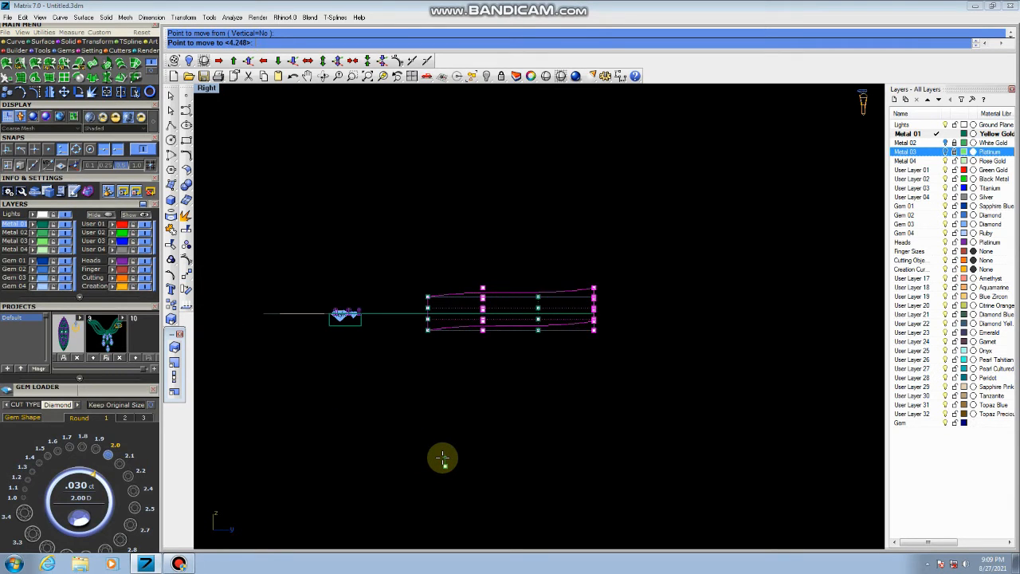
pyautogui.click(619, 312)
# Raise only the second column of cage points by about another 3.25, and delete the leaf's control cage
pyautogui.press('Return')
pyautogui.click(484, 428)
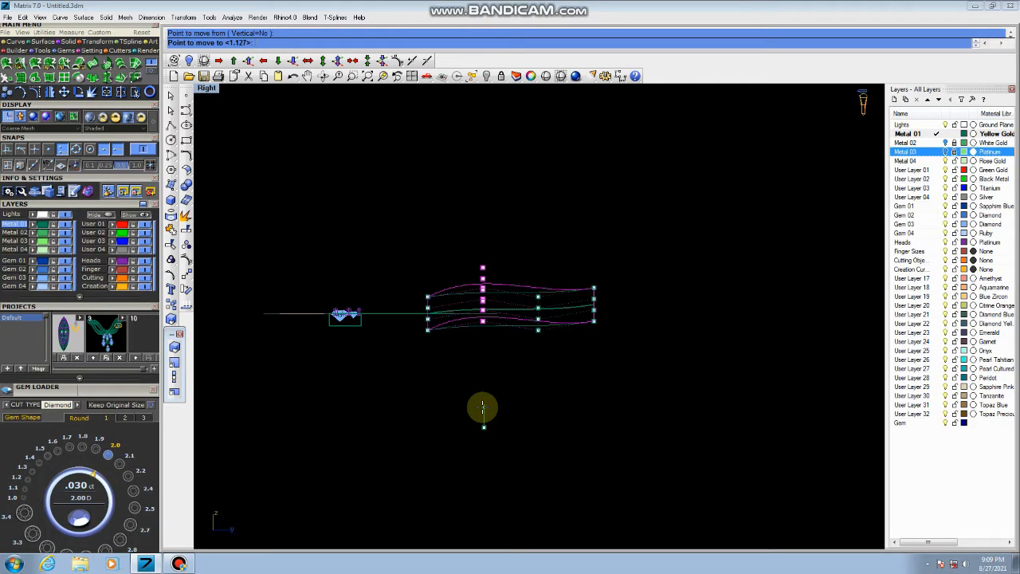
pyautogui.click(482, 405)
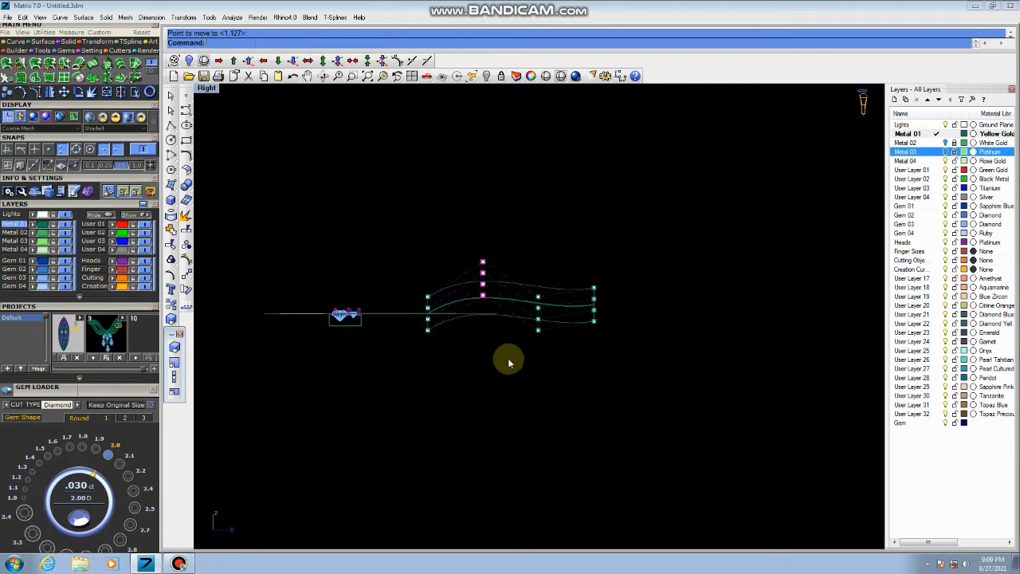
pyautogui.press('Escape')
pyautogui.click(513, 285)
pyautogui.press('Delete')
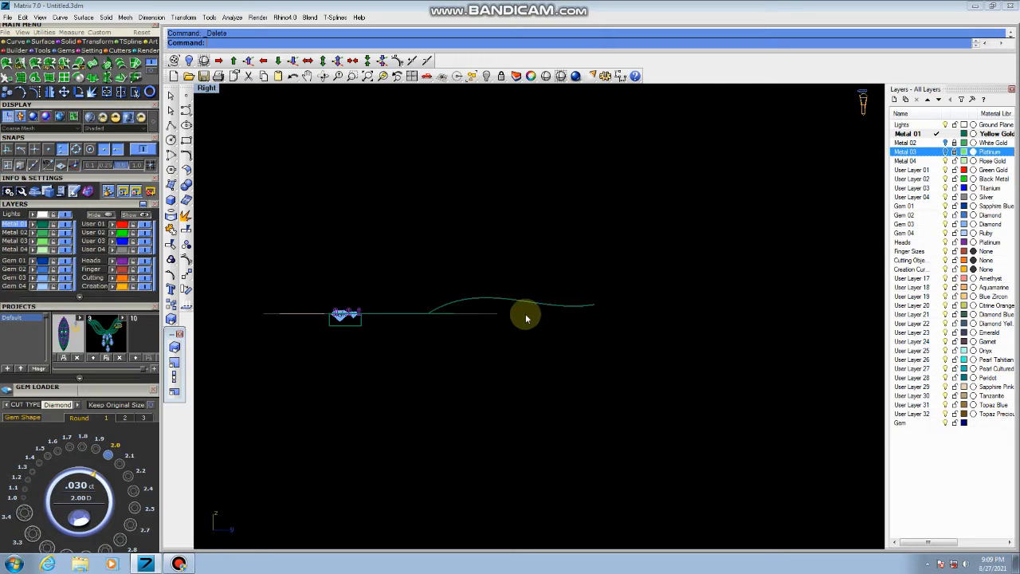
# In the Top view, move the curved leaf from its base point onto the base point of the flat leaf
pyautogui.press('F4')
pyautogui.scroll(3, 526, 319)
pyautogui.moveTo(531, 284); pyautogui.dragTo(507, 317, button='right')
pyautogui.moveTo(608, 289); pyautogui.dragTo(635, 407, button='right')
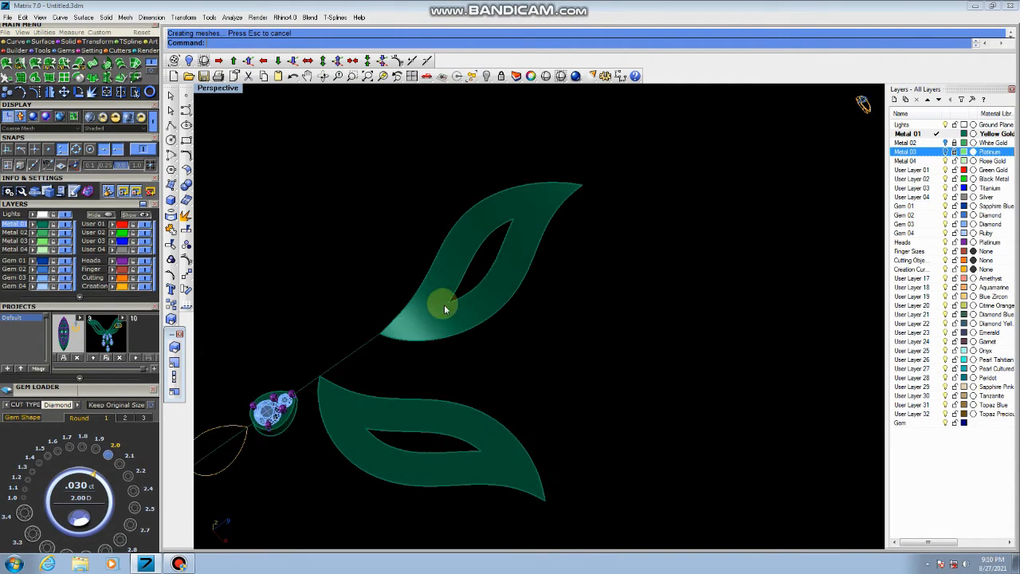
pyautogui.scroll(-6, 481, 320)
pyautogui.click(480, 325)
pyautogui.hotkey('ctrl', 'F1')
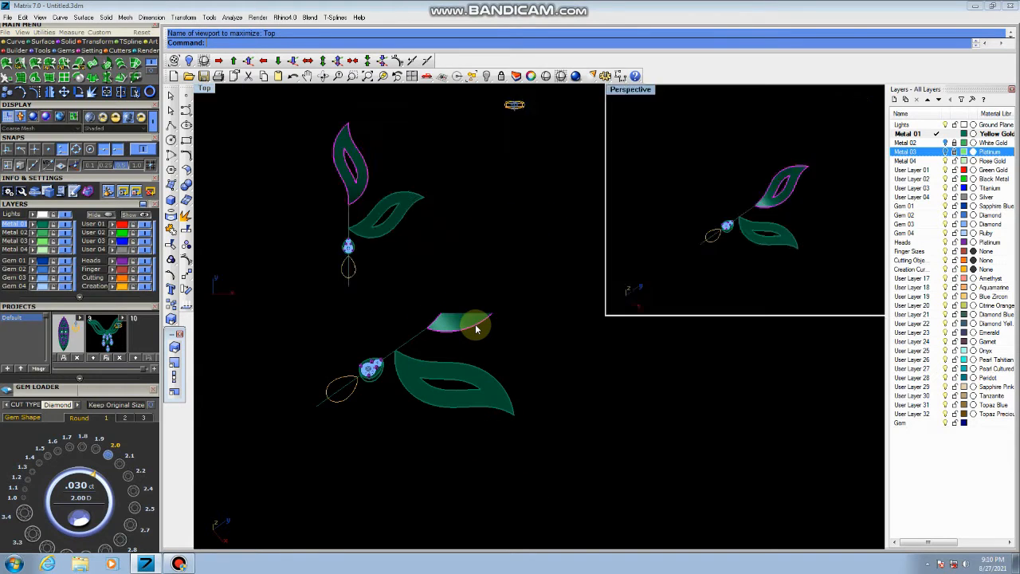
pyautogui.click(187, 286)
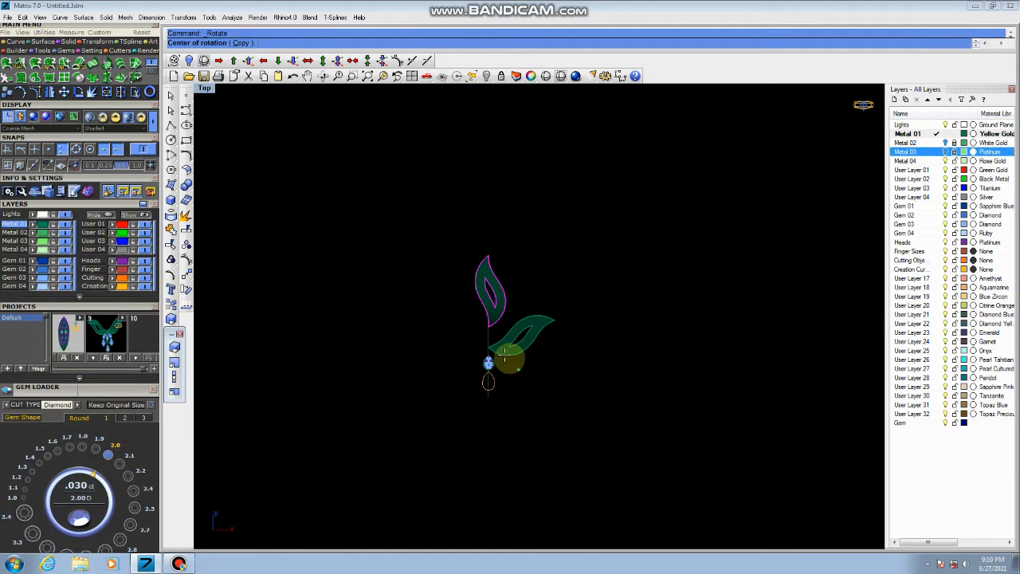
pyautogui.click(189, 273)
pyautogui.scroll(3, 495, 342)
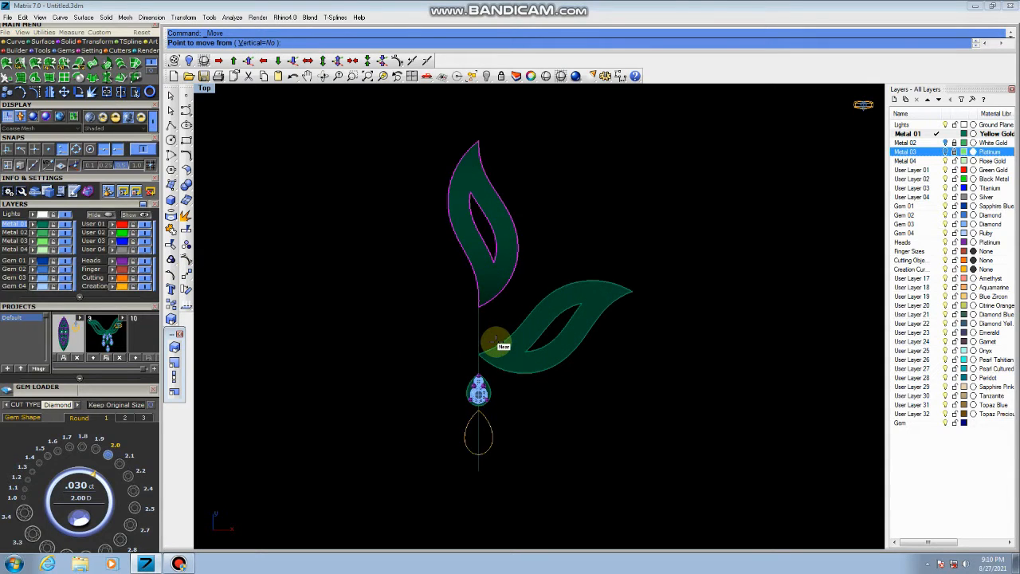
pyautogui.scroll(-3, 495, 343)
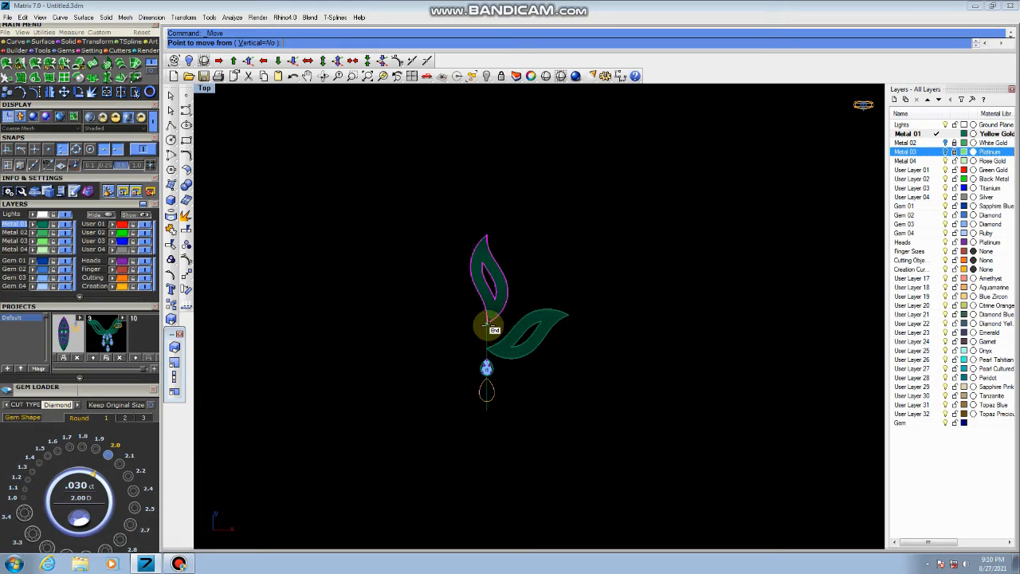
pyautogui.scroll(2, 488, 323)
pyautogui.click(485, 326)
pyautogui.click(486, 375)
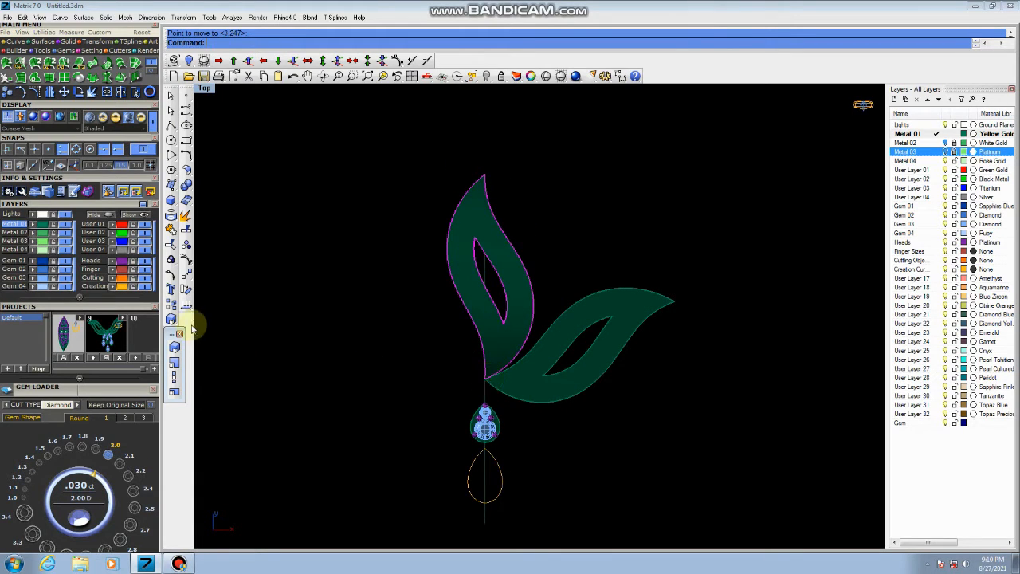
# Rotate the curved leaf about its base point until its tip meets the flat leaf's tip
pyautogui.click(186, 289)
pyautogui.click(486, 376)
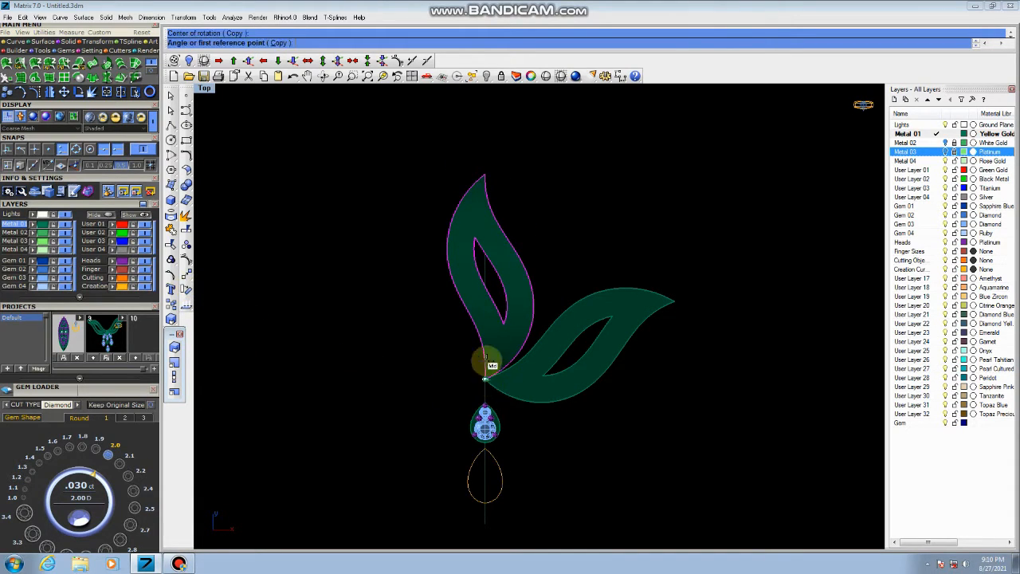
pyautogui.click(486, 174)
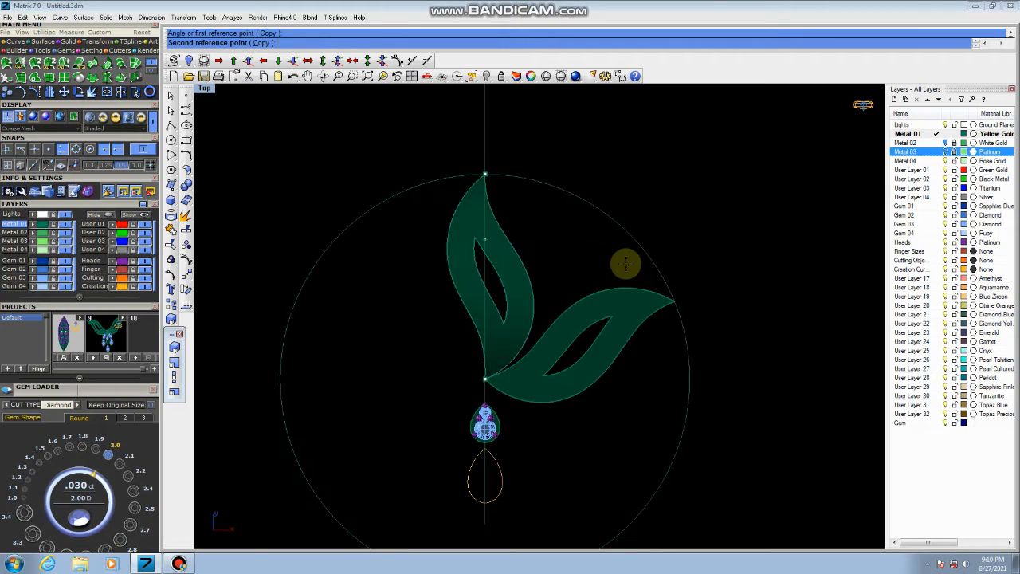
pyautogui.click(668, 304)
# Delete the flat leaf surface lying beneath the curved leaf
pyautogui.hotkey('ctrl', 'F4')
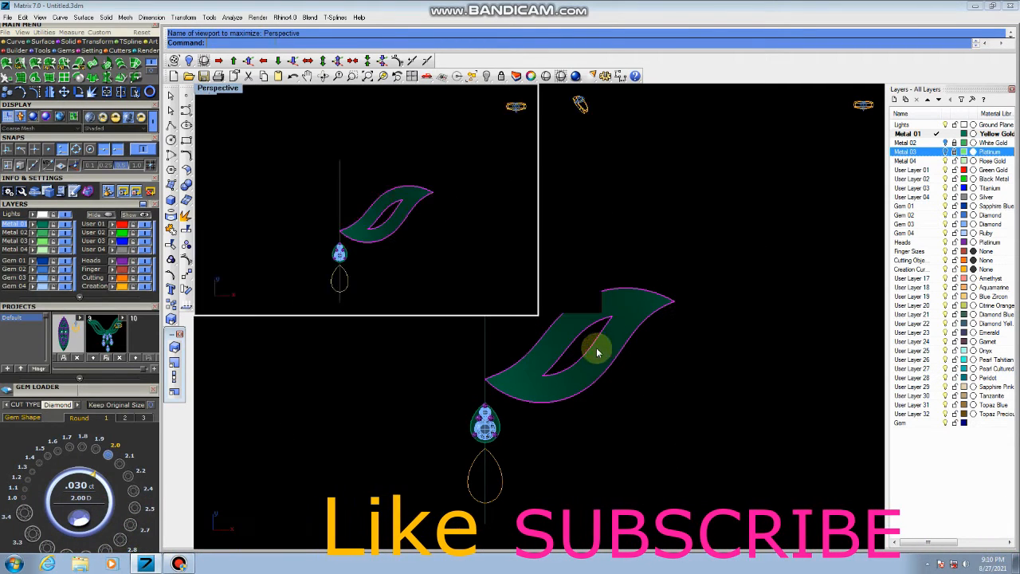
pyautogui.moveTo(581, 388); pyautogui.dragTo(442, 370, button='right')
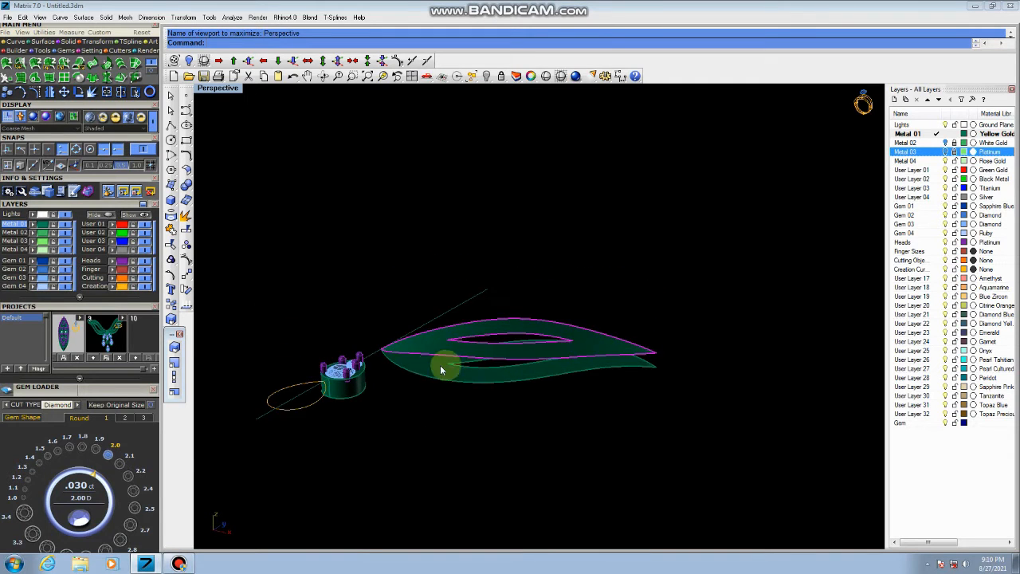
pyautogui.scroll(8, 432, 369)
pyautogui.click(430, 370)
pyautogui.scroll(-8, 435, 373)
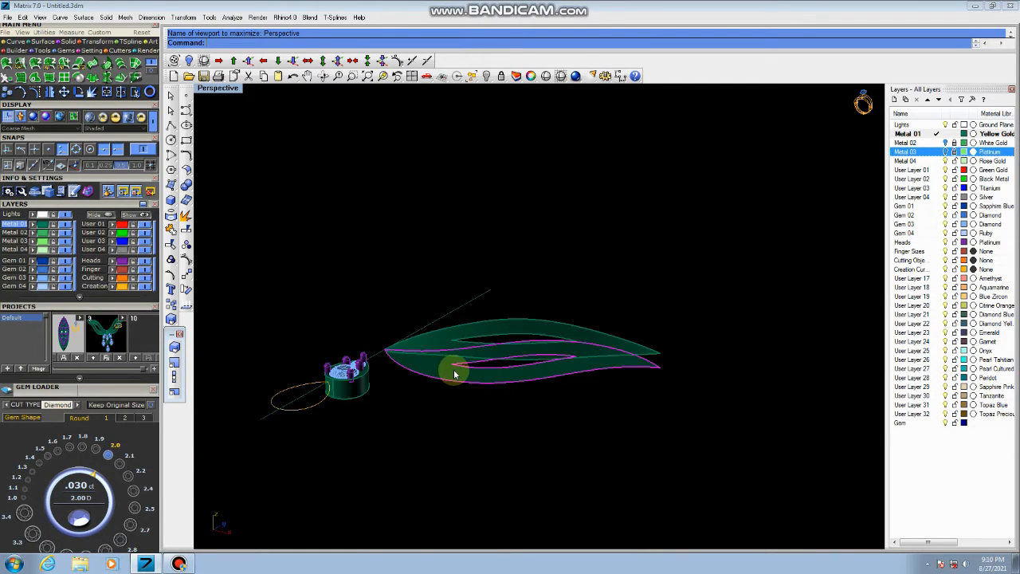
pyautogui.press('Delete')
# Extrude the curved leaf surface straight upward into a capped solid, keeping the input surface
pyautogui.moveTo(494, 382); pyautogui.dragTo(519, 380, button='right')
pyautogui.click(682, 314)
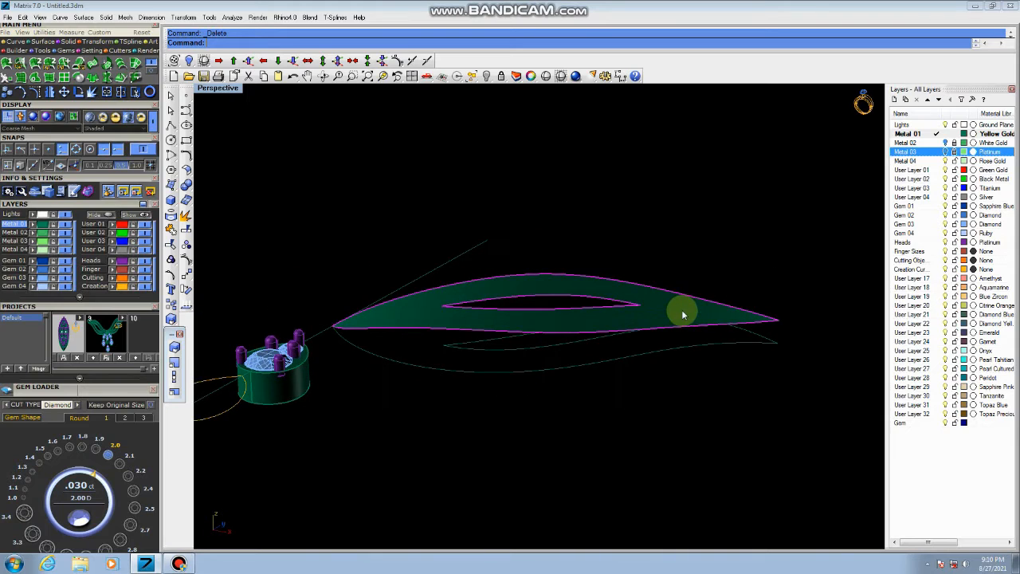
pyautogui.scroll(-3, 669, 319)
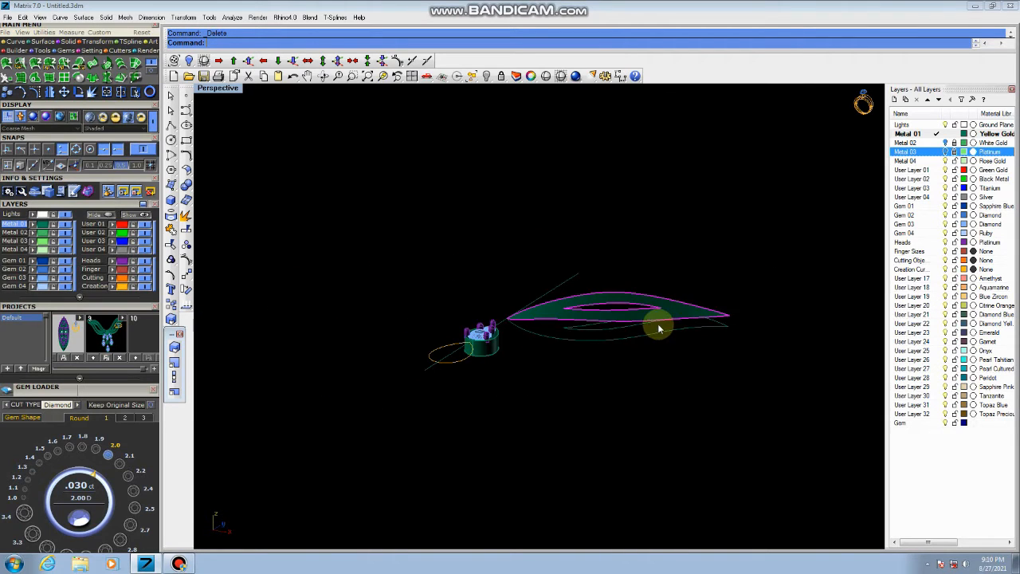
pyautogui.click(172, 201)
pyautogui.click(278, 229)
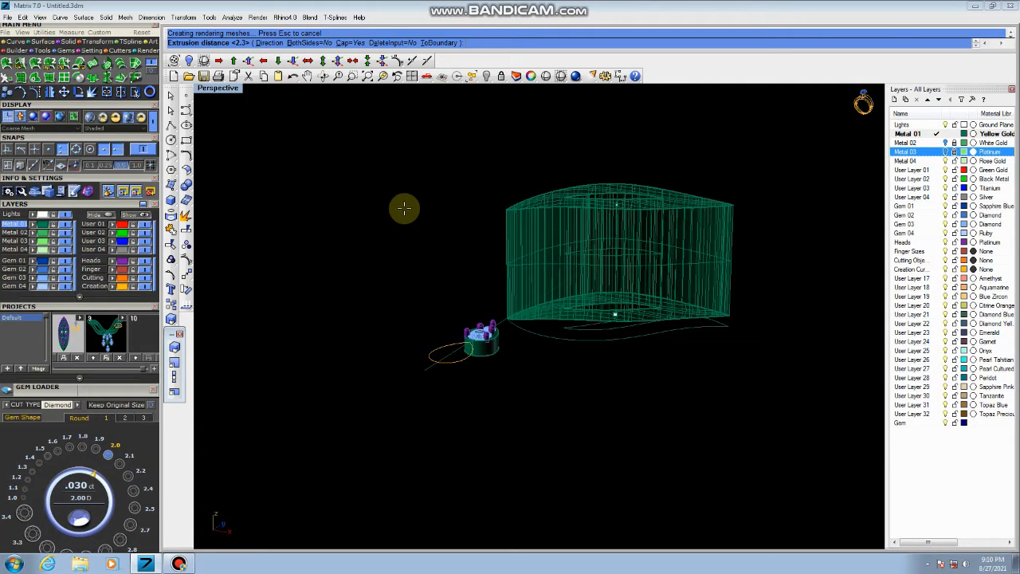
pyautogui.write('2')
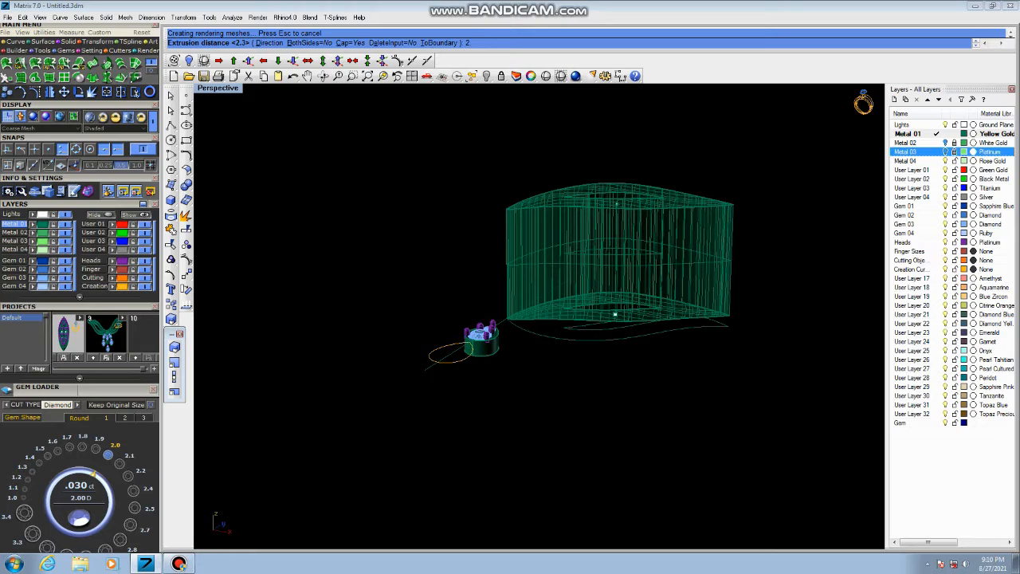
pyautogui.press('Return')
pyautogui.click(411, 222)
# Select the extruded leaf solid and examine its side profile in the Right view
pyautogui.scroll(-6, 486, 257)
pyautogui.moveTo(609, 298); pyautogui.dragTo(563, 206, button='right')
pyautogui.click(566, 210)
pyautogui.scroll(-3, 540, 261)
pyautogui.hotkey('ctrl', 'F3')
pyautogui.scroll(1, 409, 332)
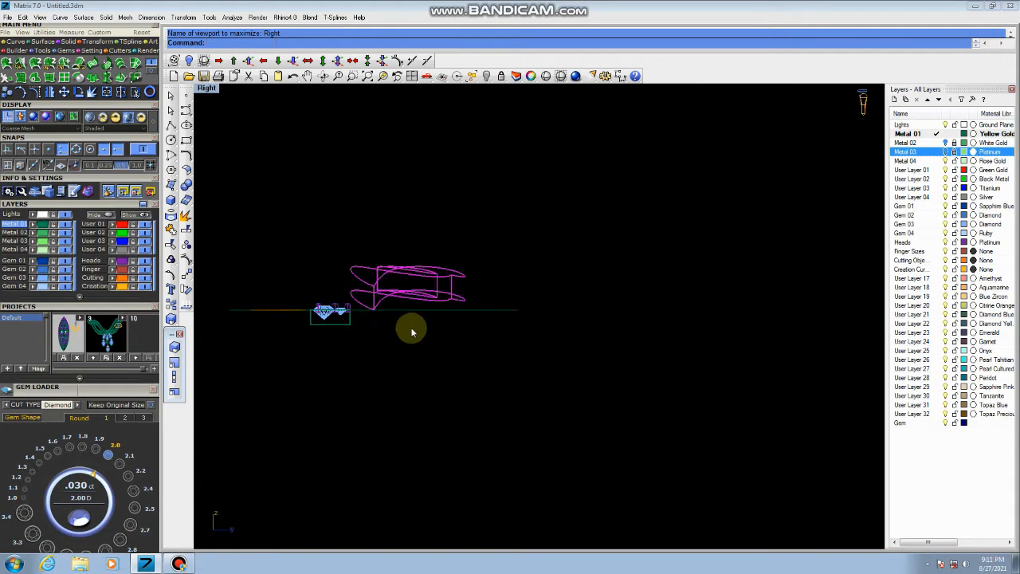
pyautogui.moveTo(501, 330); pyautogui.dragTo(517, 328, button='right')
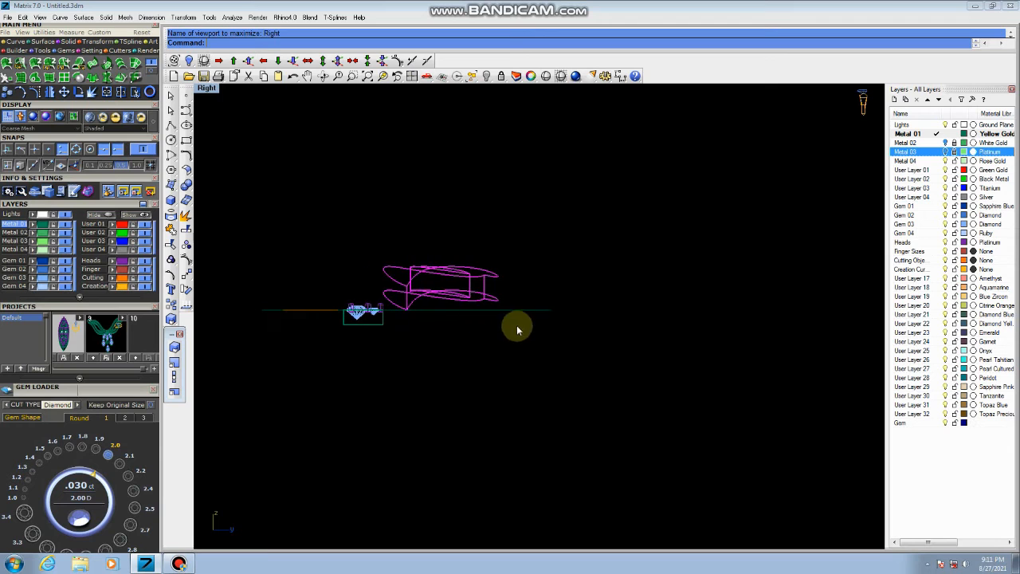
# In the Front view, rotate the leaf solid slightly downward about its base until its far end rests on the horizontal axis
pyautogui.hotkey('ctrl', 'F2')
pyautogui.scroll(-11, 471, 323)
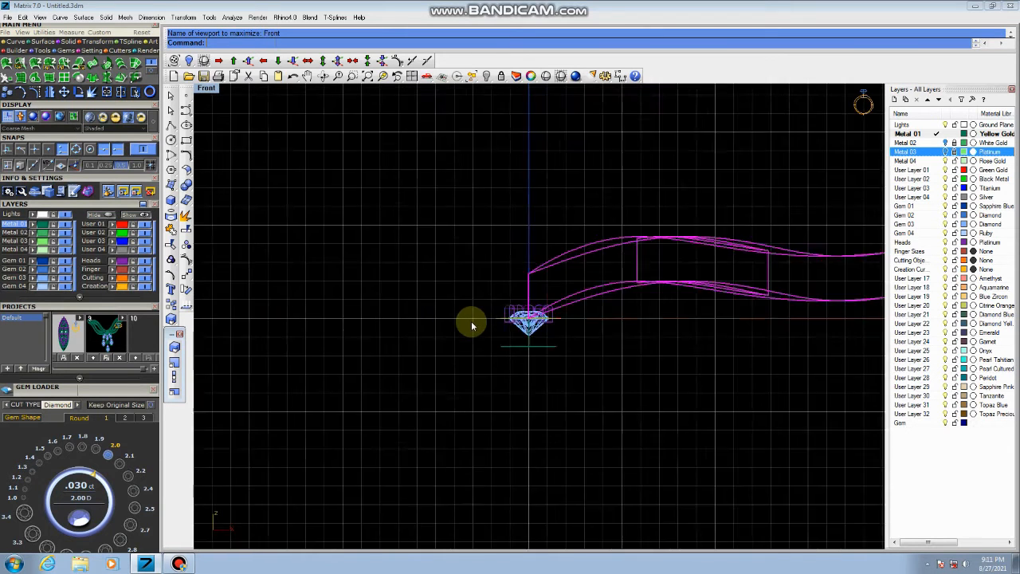
pyautogui.moveTo(482, 321); pyautogui.dragTo(430, 316, button='right')
pyautogui.scroll(6, 427, 313)
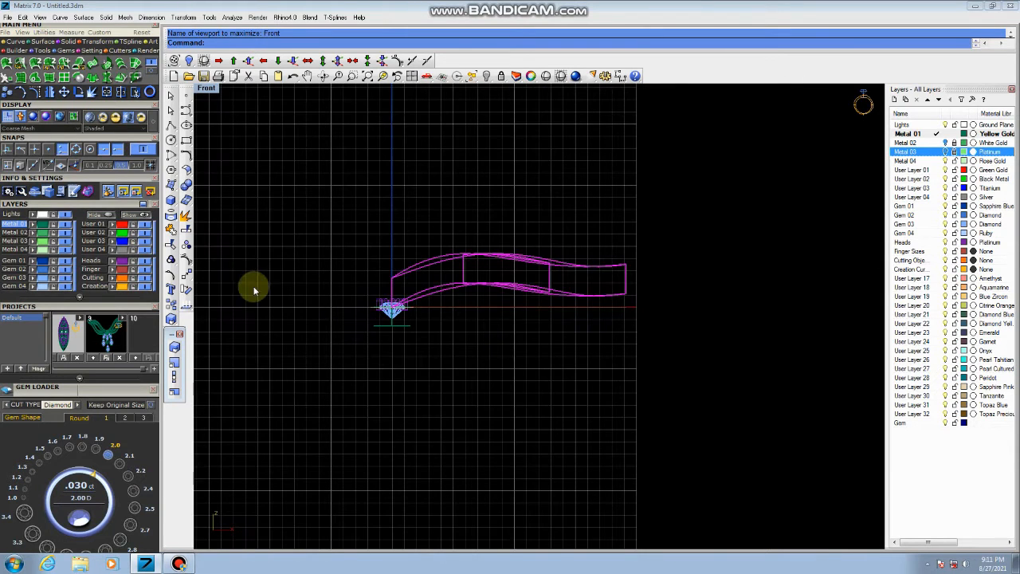
pyautogui.click(186, 288)
pyautogui.scroll(3, 403, 312)
pyautogui.click(376, 304)
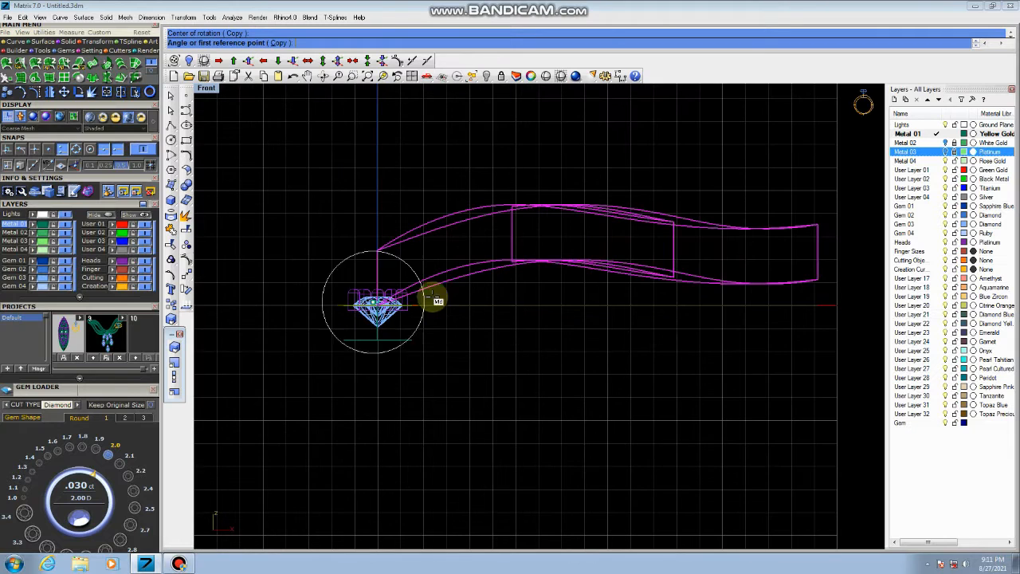
pyautogui.scroll(5, 821, 278)
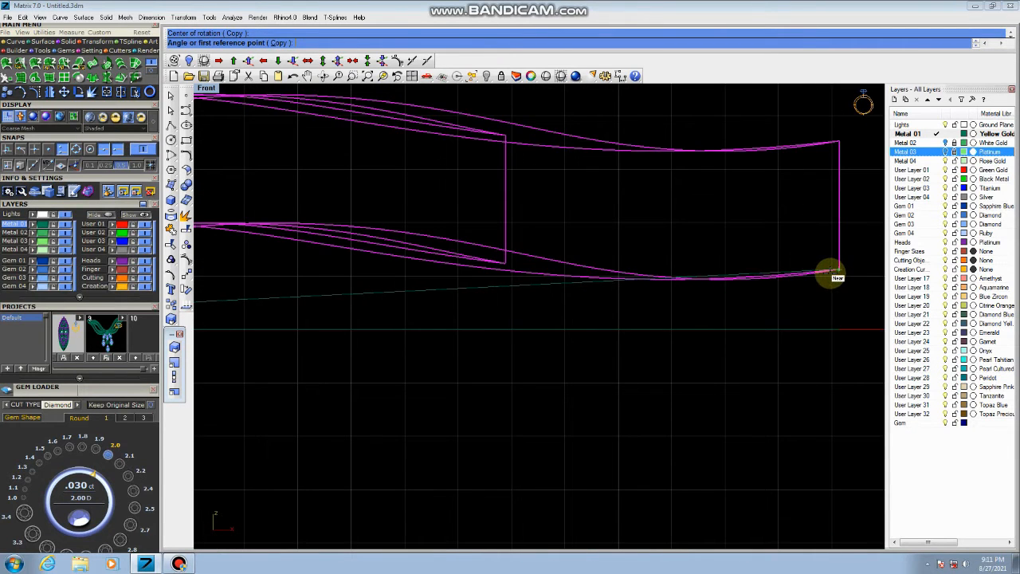
pyautogui.scroll(-4, 829, 273)
pyautogui.scroll(-2, 694, 315)
pyautogui.click(766, 358)
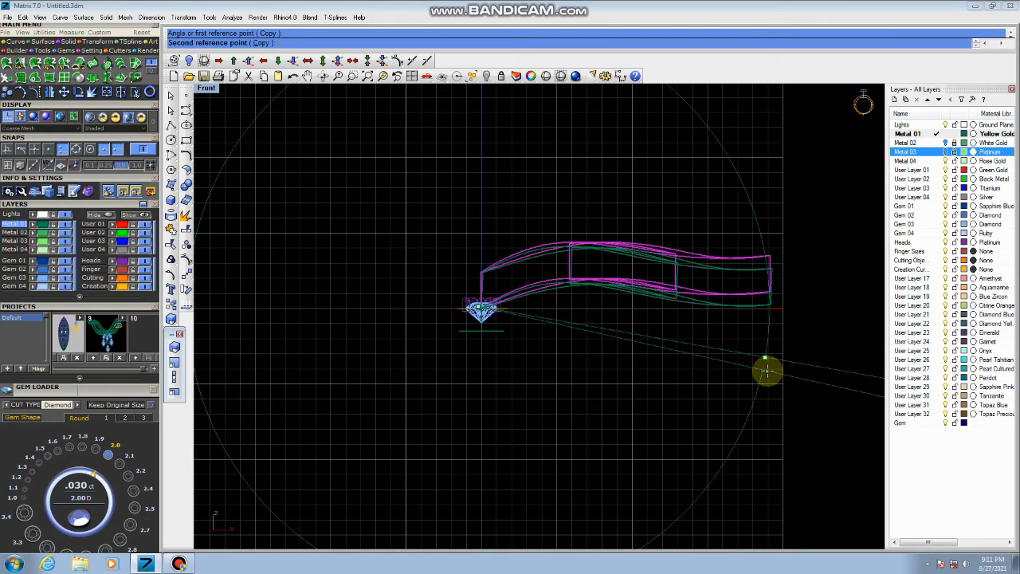
pyautogui.click(766, 370)
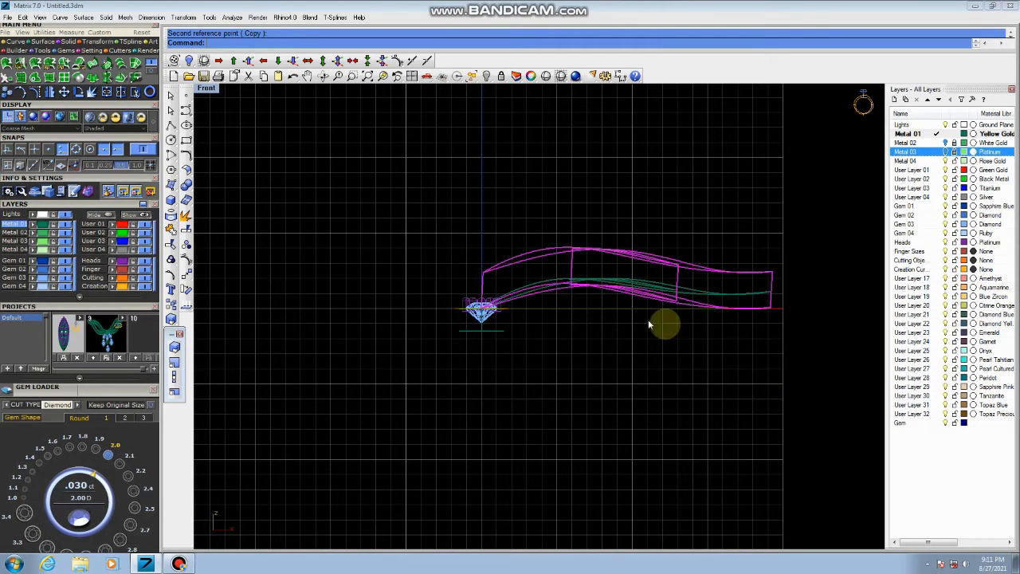
# Delete the original curved leaf surface left inside the extruded solid
pyautogui.hotkey('ctrl', 'F4')
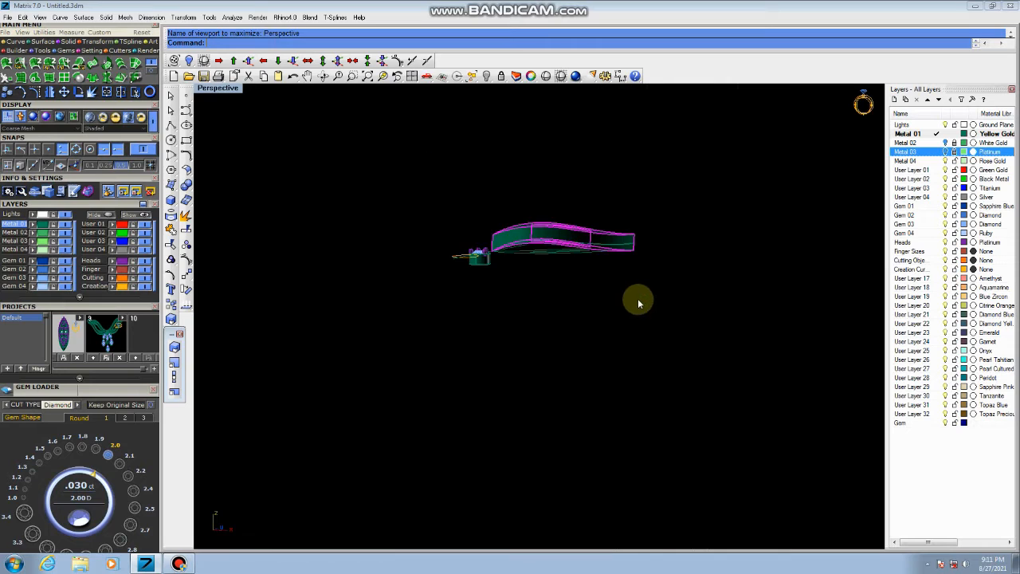
pyautogui.scroll(1, 610, 253)
pyautogui.click(630, 244)
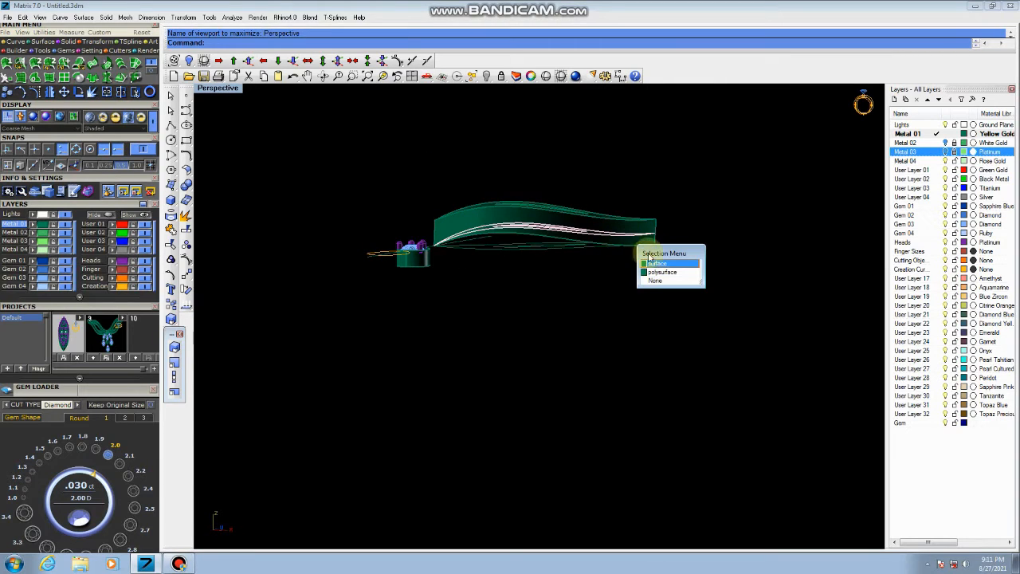
pyautogui.click(660, 267)
pyautogui.press('Delete')
pyautogui.moveTo(592, 246); pyautogui.dragTo(632, 263, button='right')
pyautogui.scroll(3, 552, 260)
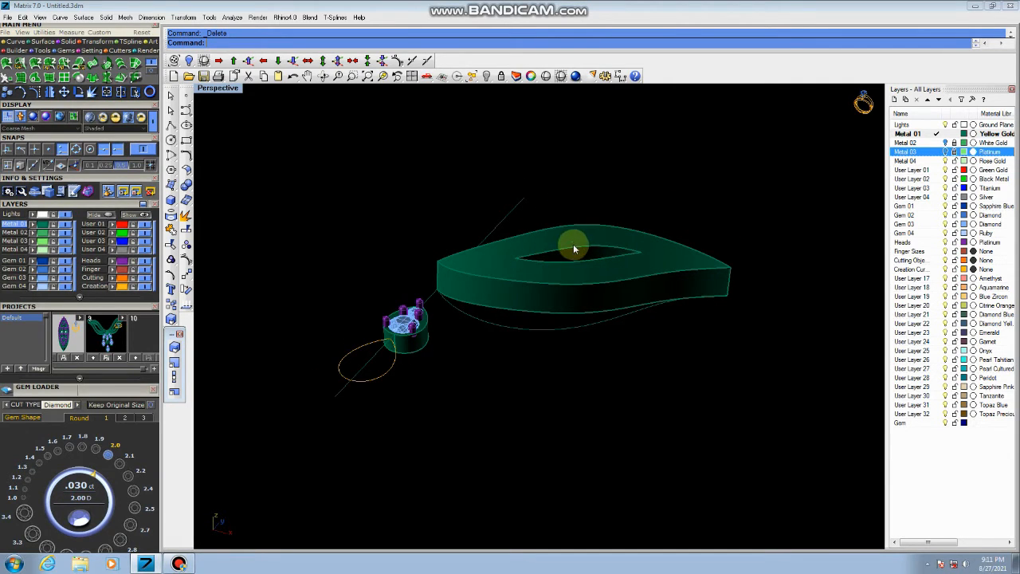
# Duplicate the two outer edges of the leaf solid's top face as curves
pyautogui.write('dup')
pyautogui.click(239, 60)
pyautogui.click(650, 279)
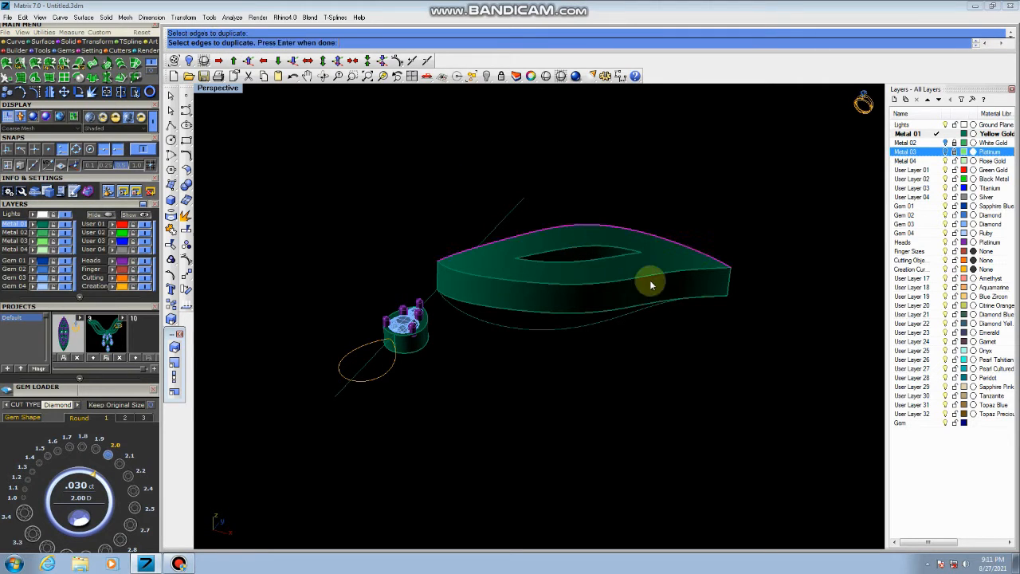
pyautogui.press('Return')
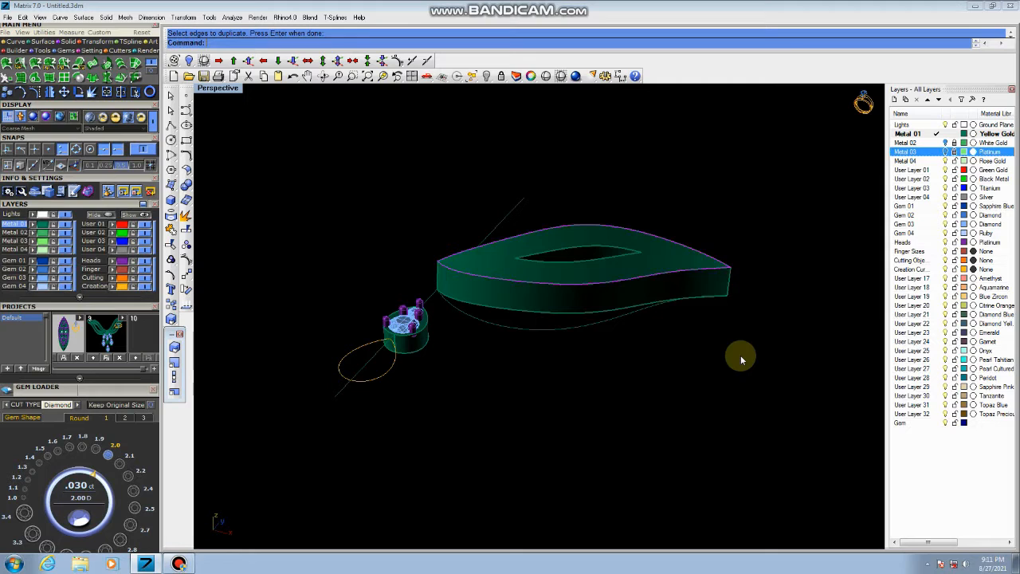
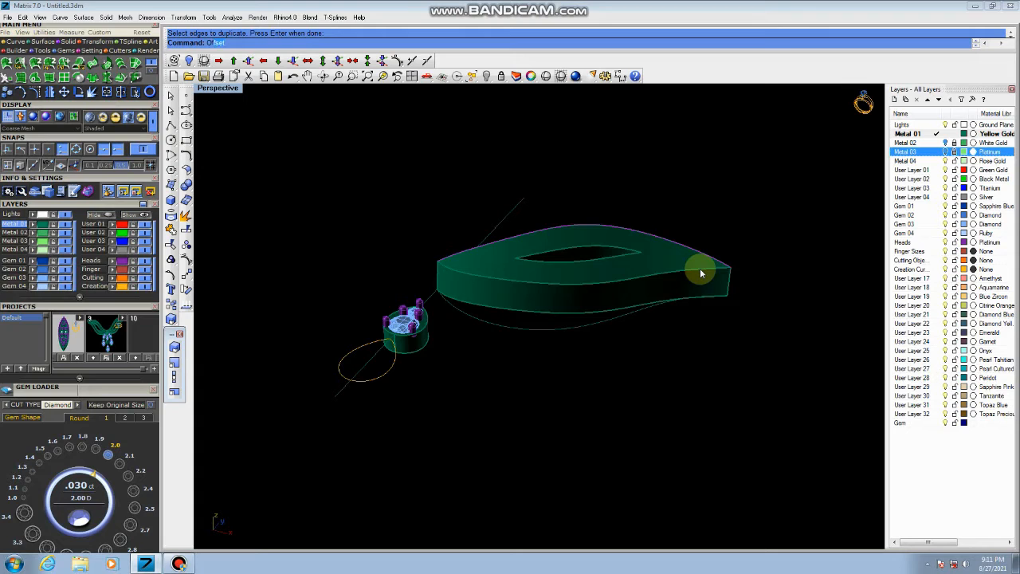
# Offset the far duplicated edge curve inward by 2.7 on the leaf's top surface
pyautogui.write('O')
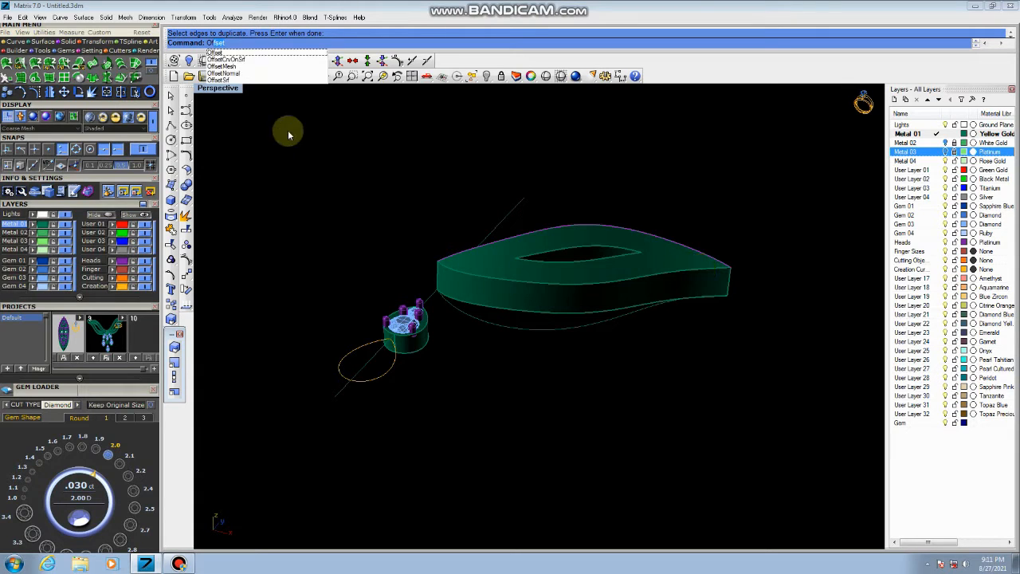
pyautogui.click(253, 62)
pyautogui.click(652, 259)
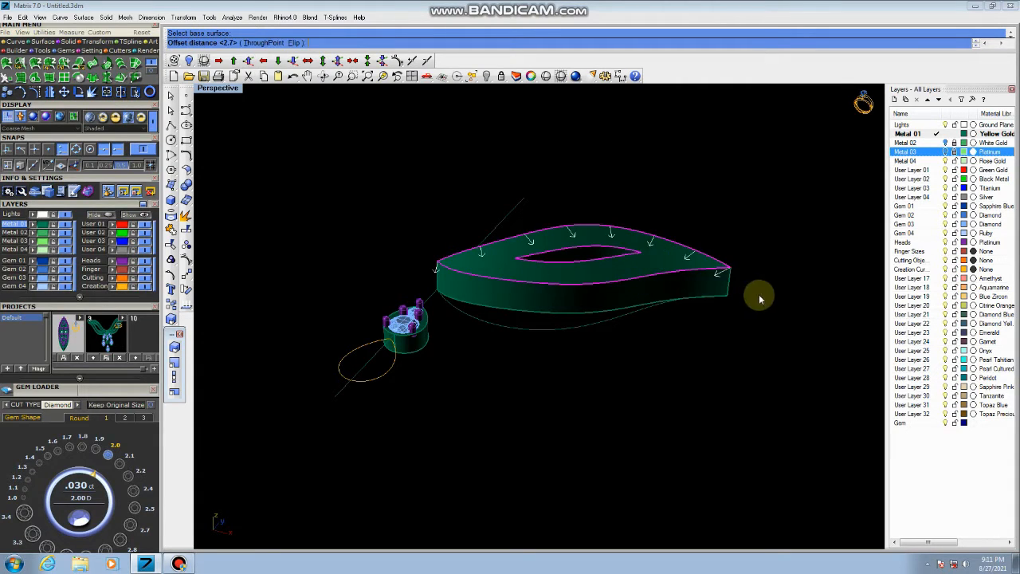
pyautogui.moveTo(759, 294); pyautogui.dragTo(682, 316, button='right')
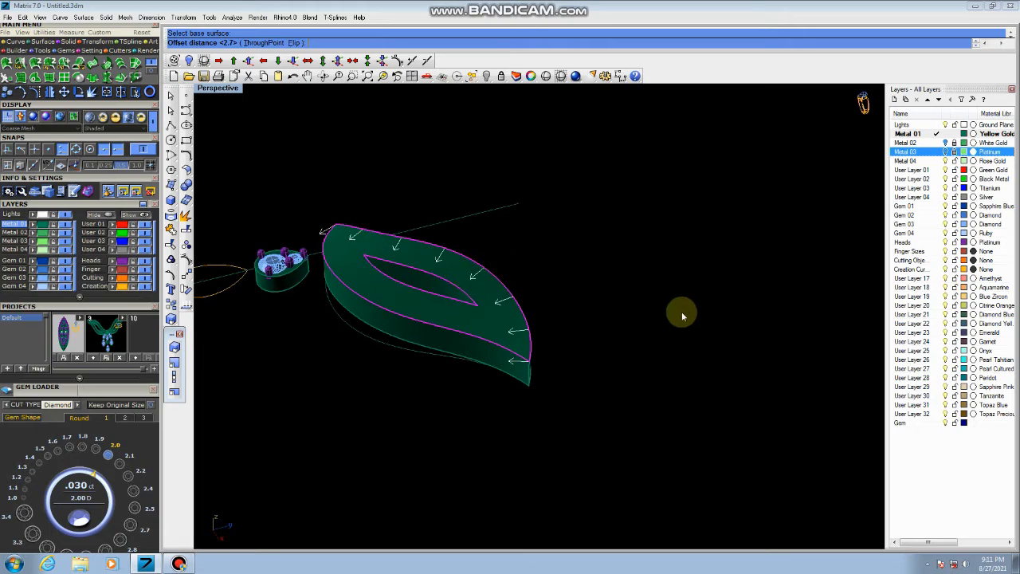
# Offset the near duplicated edge curve inward by 2.7 on the leaf's top surface
pyautogui.click(479, 333)
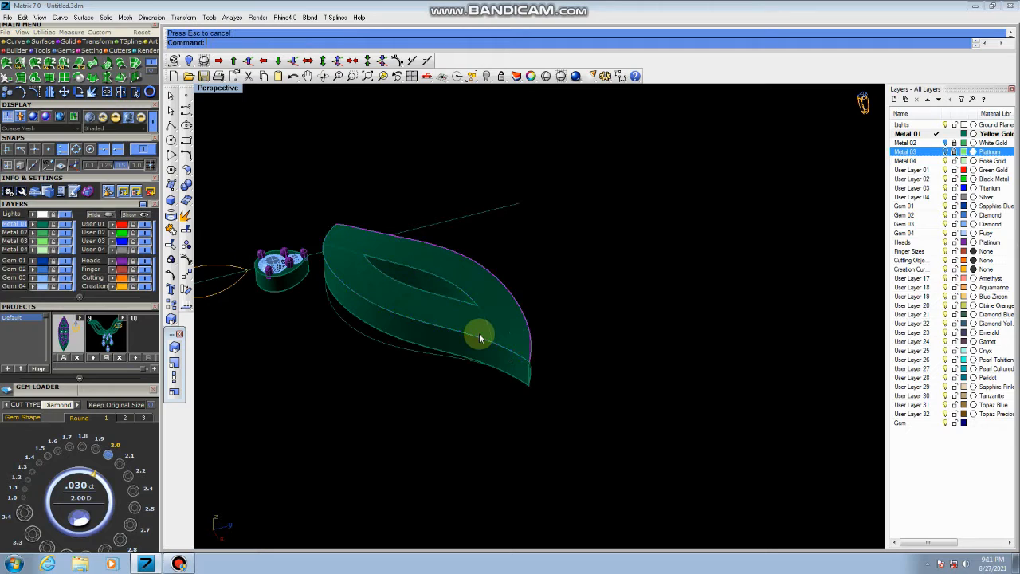
pyautogui.click(468, 340)
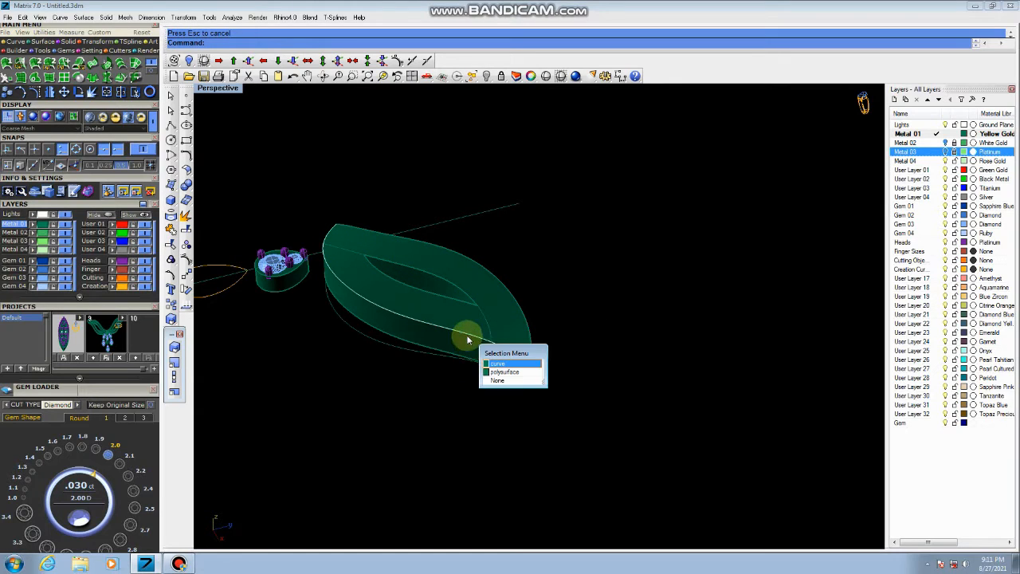
pyautogui.click(498, 364)
pyautogui.rightClick(508, 315)
pyautogui.click(507, 317)
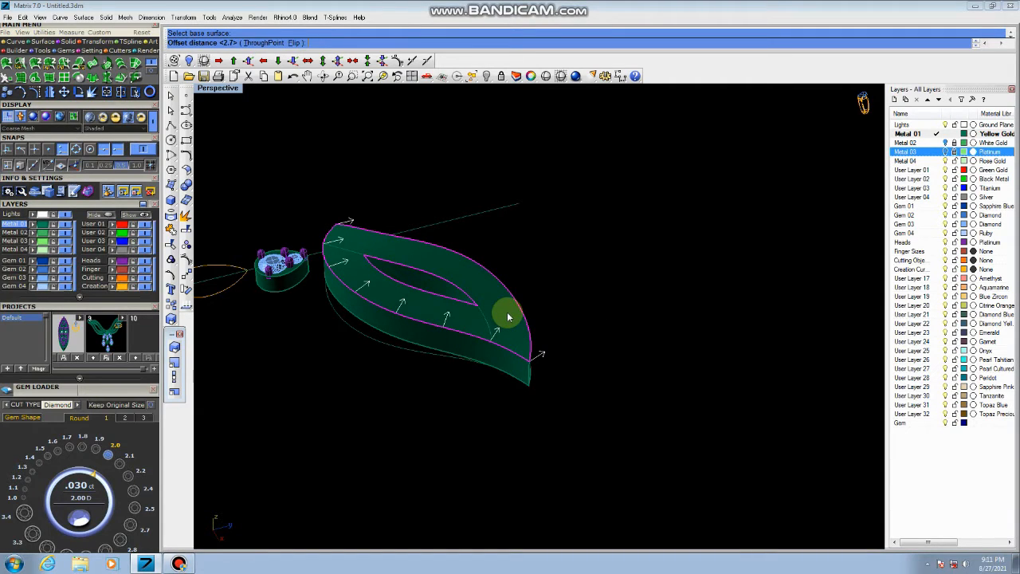
pyautogui.press('Return')
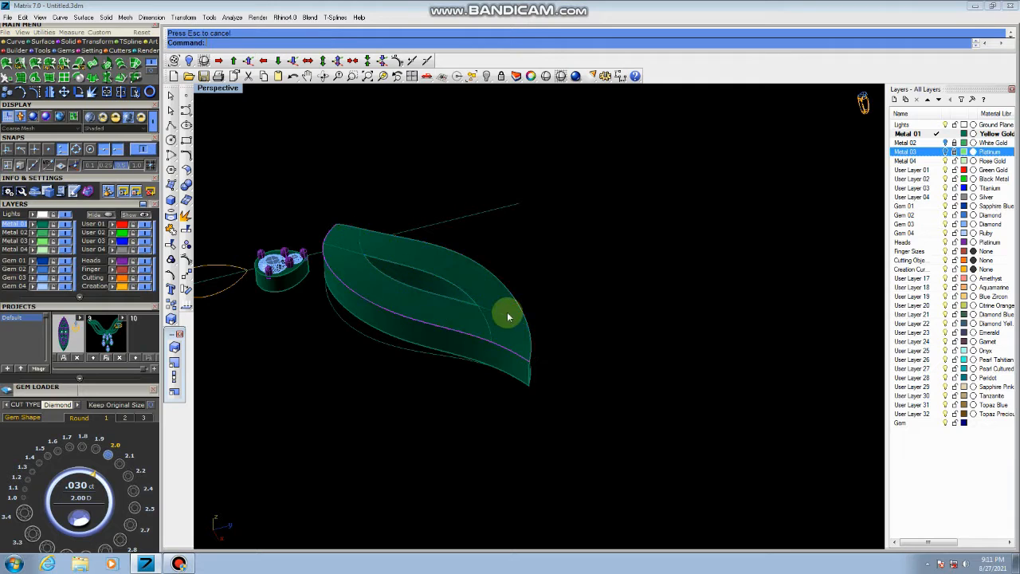
# Examine how the two offset curves run across the leaf's top face and cross at the opening's ends
pyautogui.scroll(-4, 556, 273)
pyautogui.moveTo(488, 292); pyautogui.dragTo(490, 358, button='right')
pyautogui.scroll(5, 490, 357)
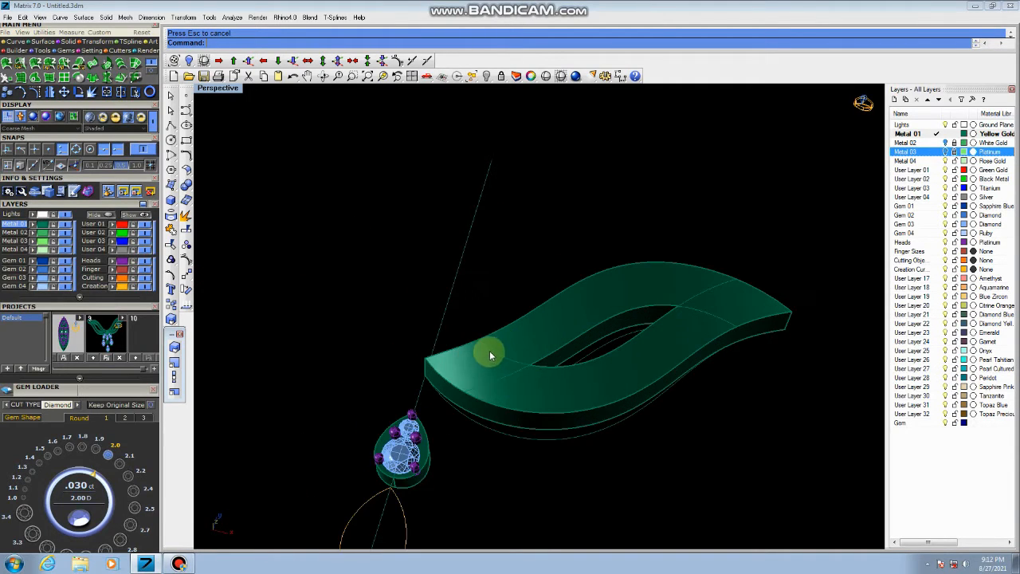
pyautogui.scroll(-7, 528, 319)
pyautogui.scroll(9, 550, 317)
pyautogui.scroll(-5, 635, 346)
pyautogui.scroll(6, 649, 346)
pyautogui.scroll(-6, 672, 340)
pyautogui.scroll(6, 631, 347)
pyautogui.scroll(-4, 631, 345)
pyautogui.moveTo(599, 348); pyautogui.dragTo(512, 353, button='right')
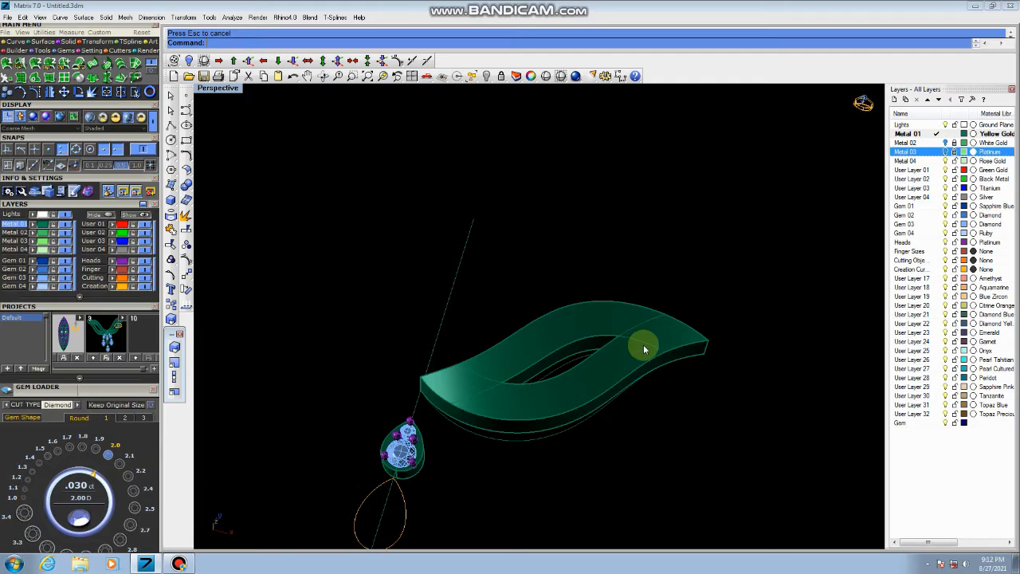
pyautogui.scroll(3, 645, 348)
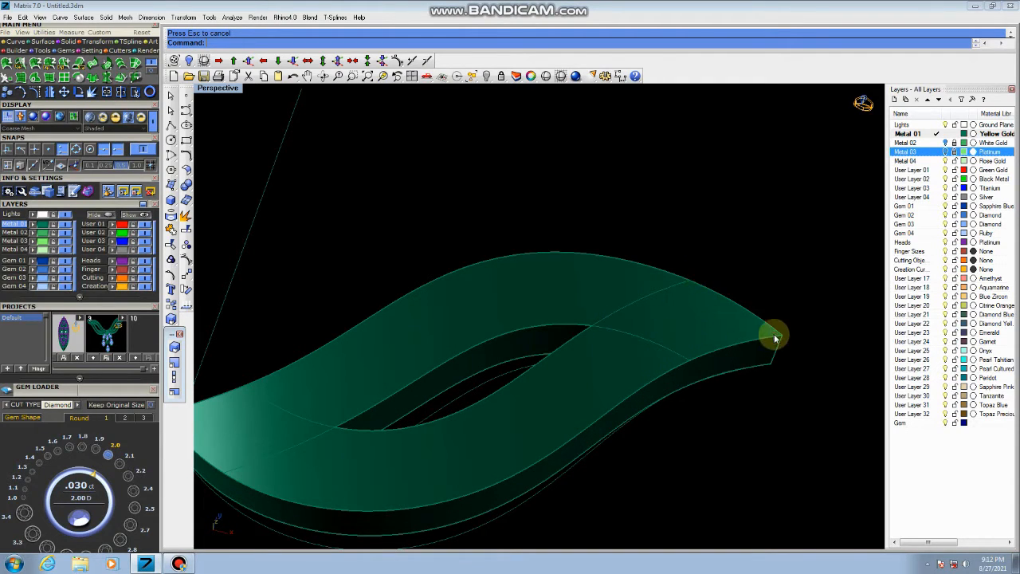
pyautogui.scroll(-2, 678, 338)
pyautogui.scroll(2, 681, 338)
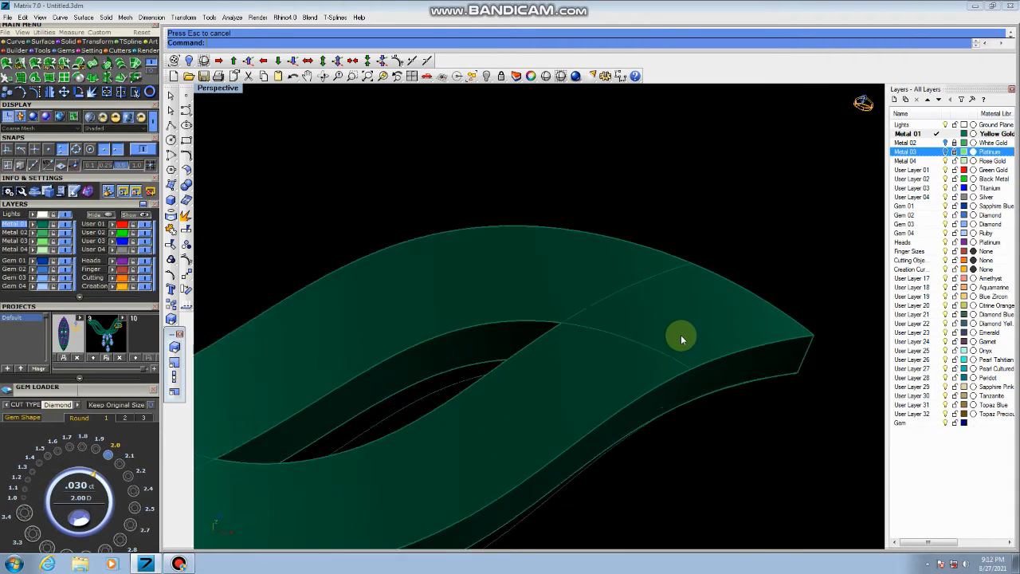
pyautogui.scroll(-4, 684, 338)
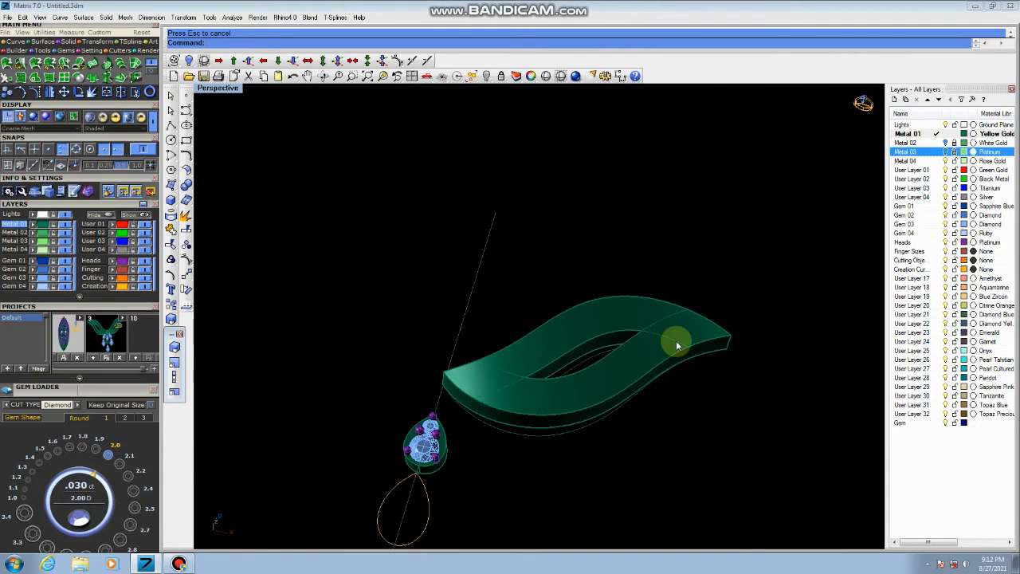
# Select both crossing offset curves on the leaf's top face
pyautogui.click(677, 345)
pyautogui.click(511, 372)
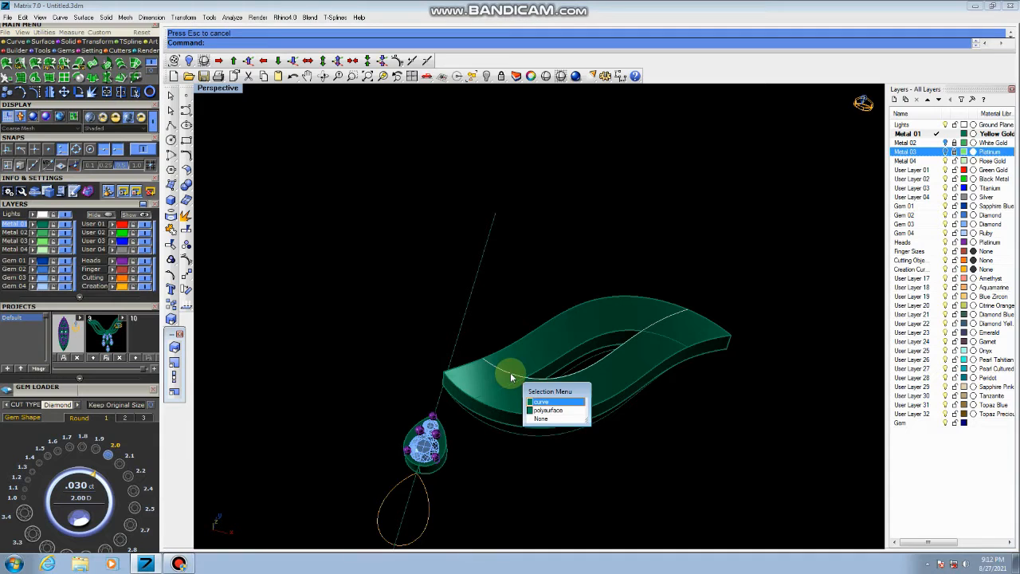
pyautogui.click(540, 403)
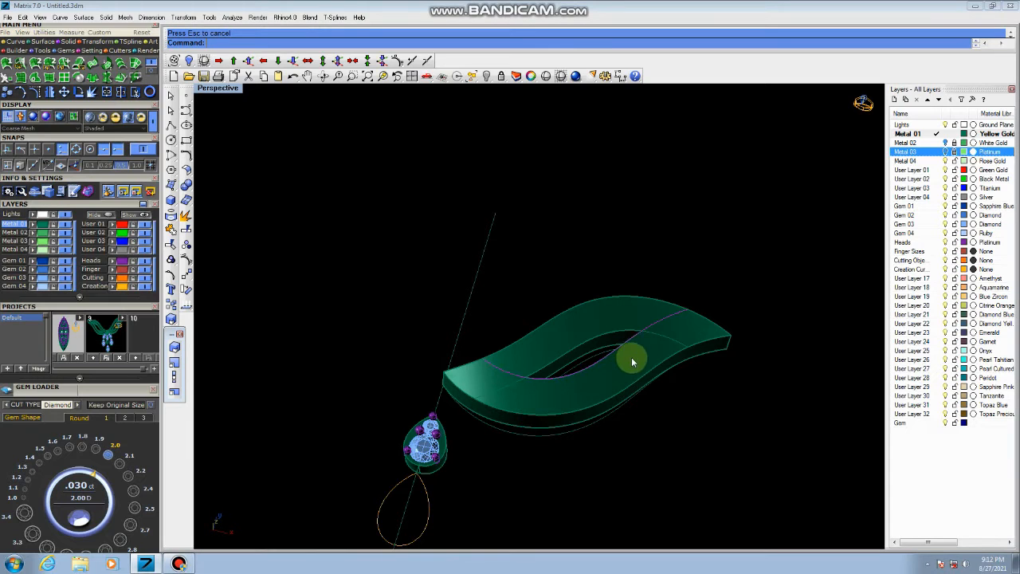
pyautogui.keyDown('shift'); pyautogui.click(671, 340); pyautogui.keyUp('shift')
pyautogui.click(710, 366)
pyautogui.scroll(-2, 717, 367)
pyautogui.scroll(3, 651, 370)
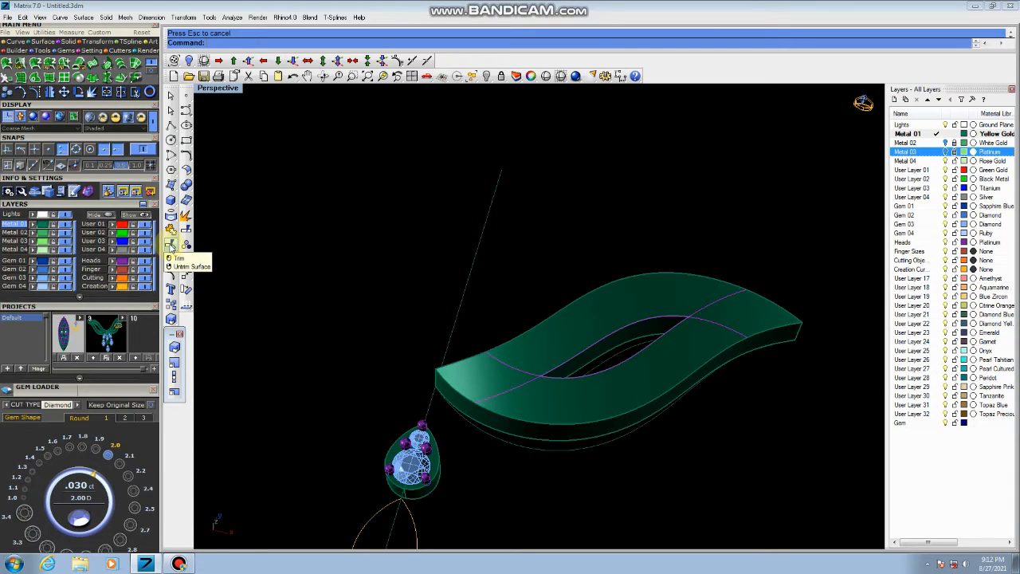
# Try to trim both tails of one offset curve beyond its crossings with the other, and undo the trim
pyautogui.click(170, 245)
pyautogui.scroll(4, 484, 391)
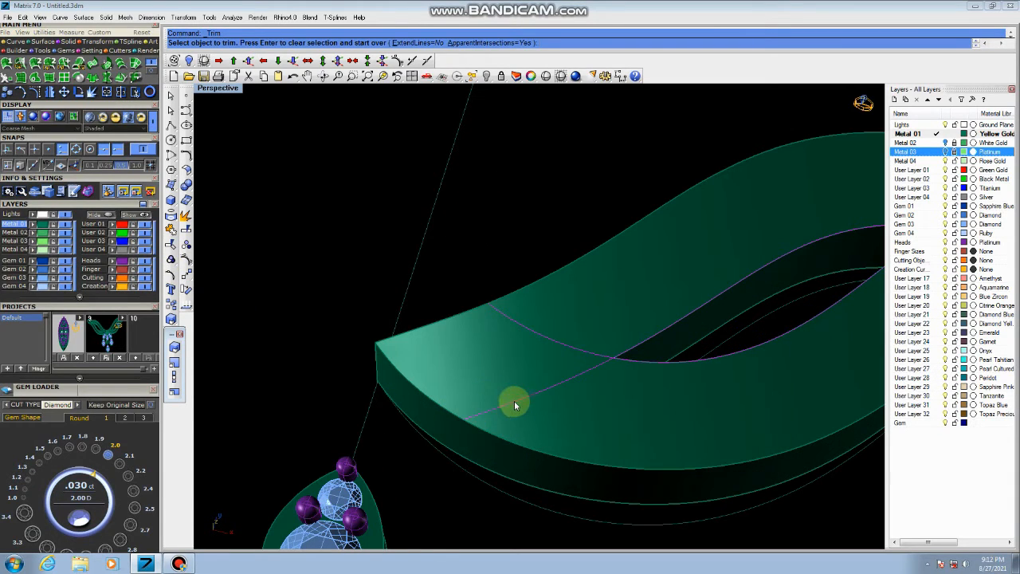
pyautogui.click(514, 401)
pyautogui.click(544, 430)
pyautogui.scroll(-3, 484, 382)
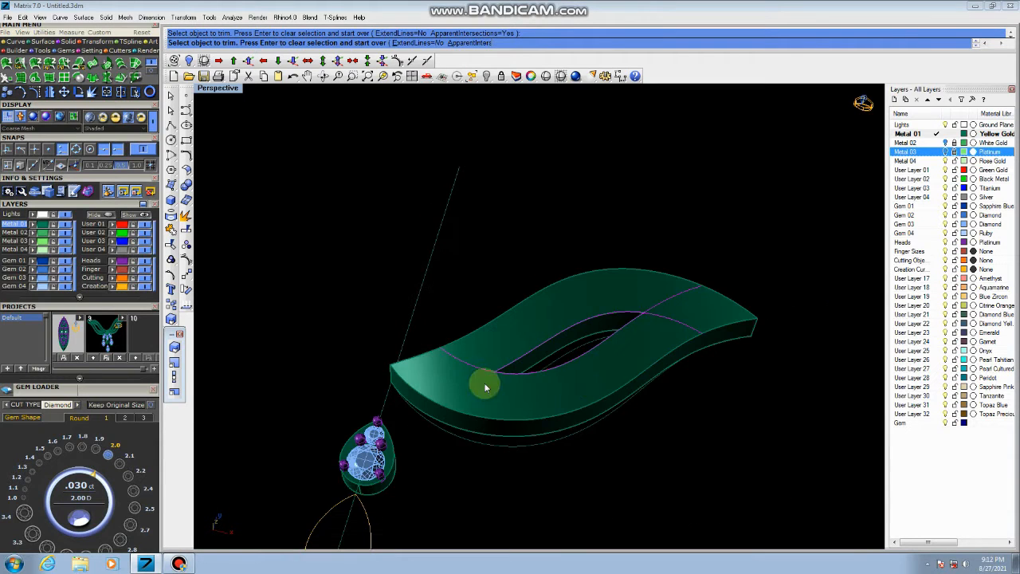
pyautogui.scroll(4, 678, 326)
pyautogui.click(684, 318)
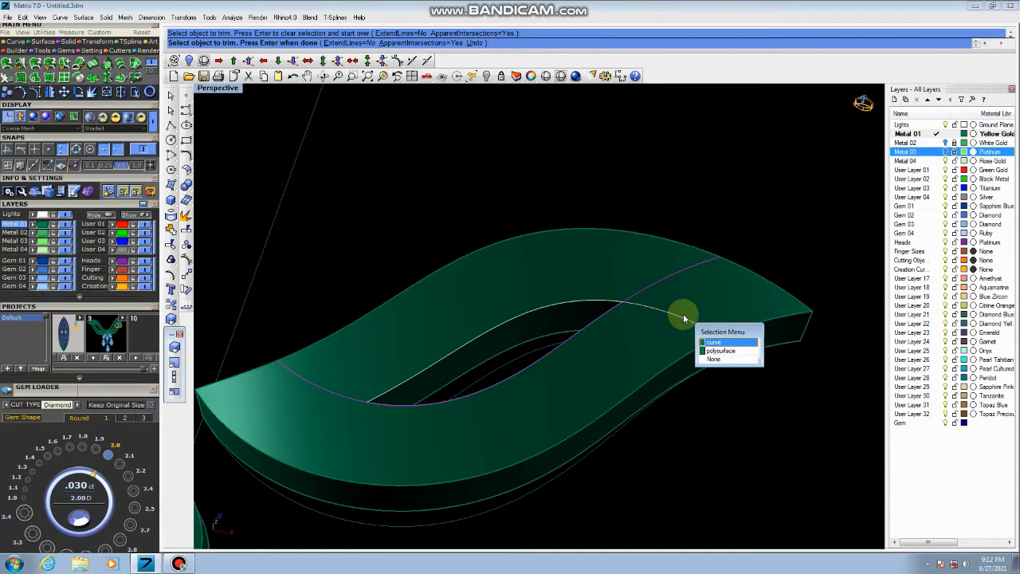
pyautogui.click(719, 345)
pyautogui.scroll(-3, 718, 342)
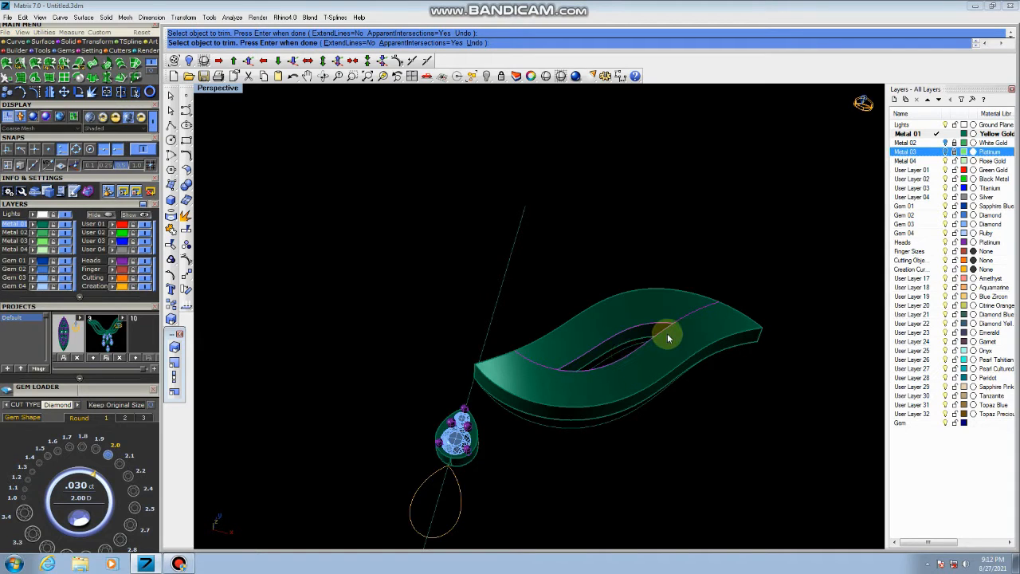
pyautogui.hotkey('ctrl', 'z')
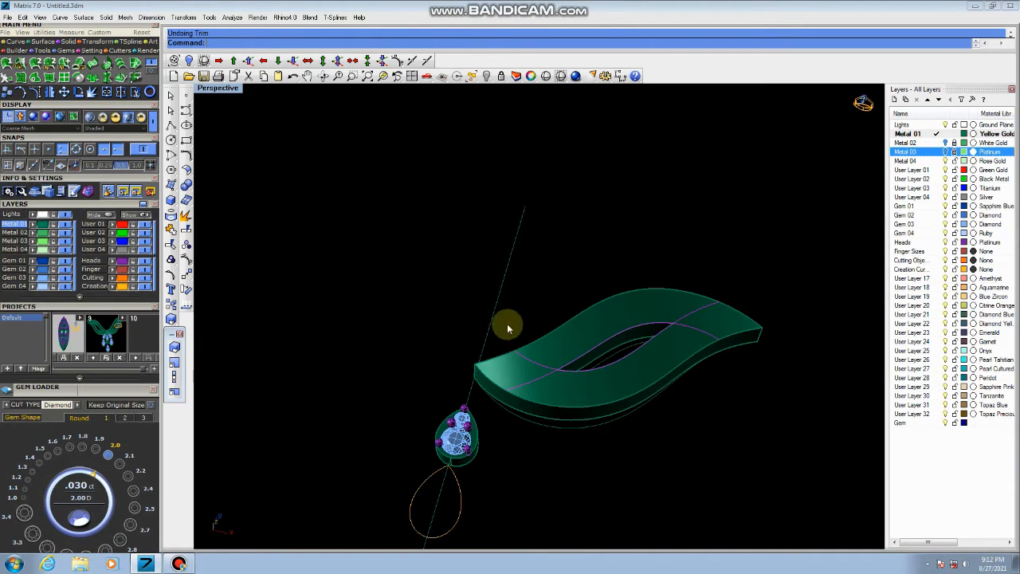
# Trim one offset curve's tail at the leaf's base end and the other curve's tail at the tip end
pyautogui.scroll(-3, 627, 330)
pyautogui.scroll(5, 626, 330)
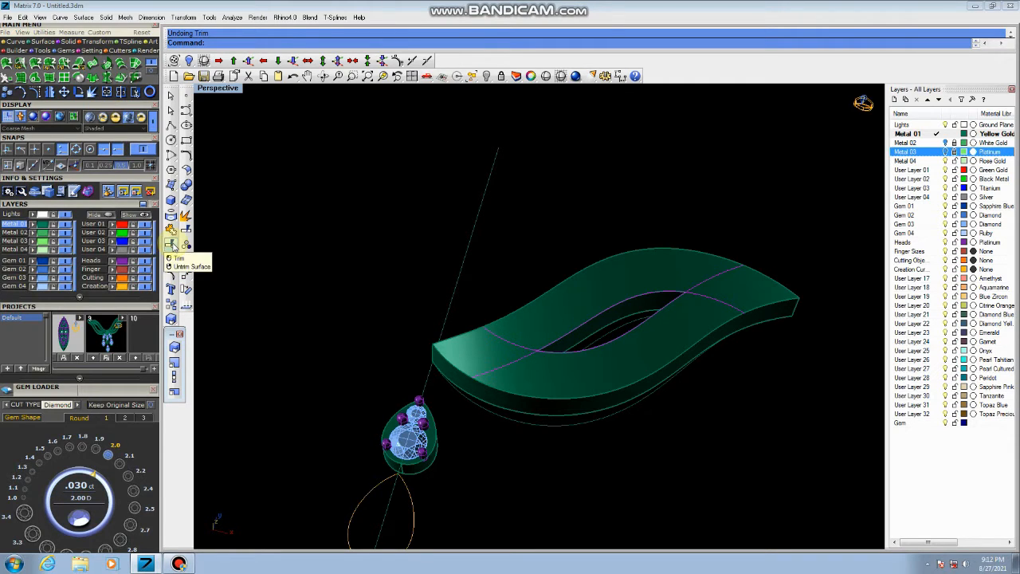
pyautogui.click(172, 246)
pyautogui.click(505, 367)
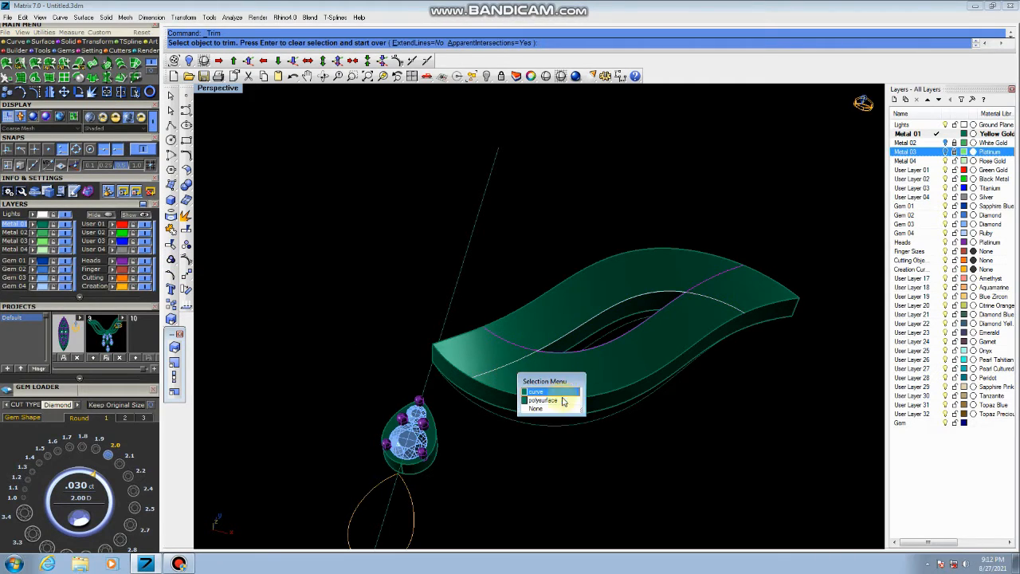
pyautogui.click(531, 391)
pyautogui.click(694, 299)
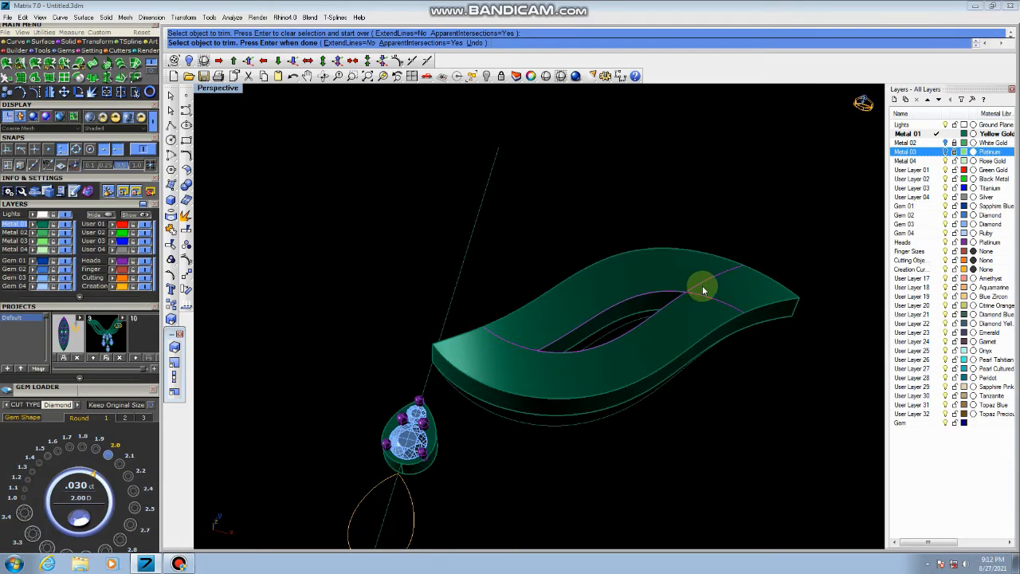
pyautogui.click(705, 284)
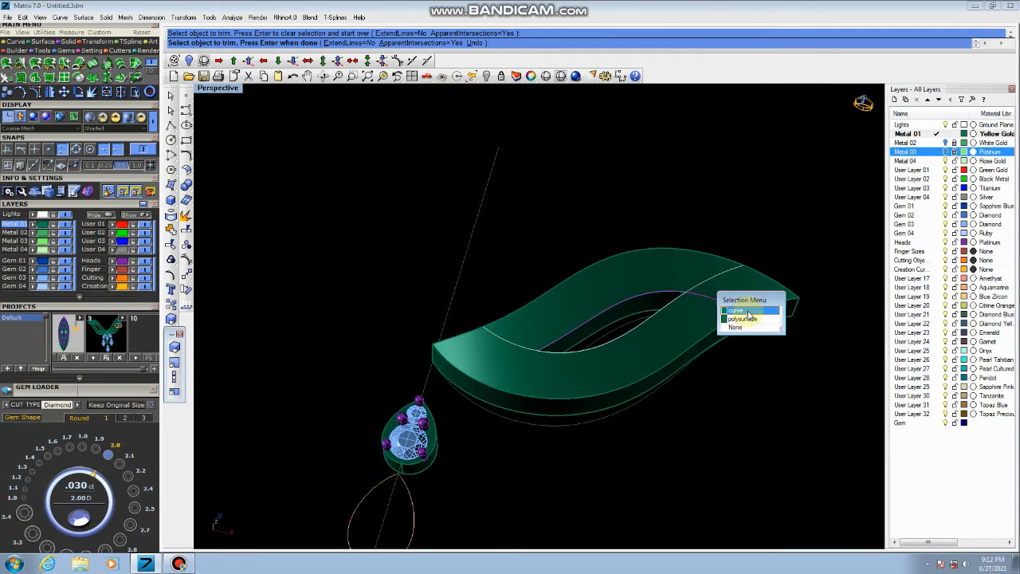
pyautogui.click(725, 333)
pyautogui.press('Return')
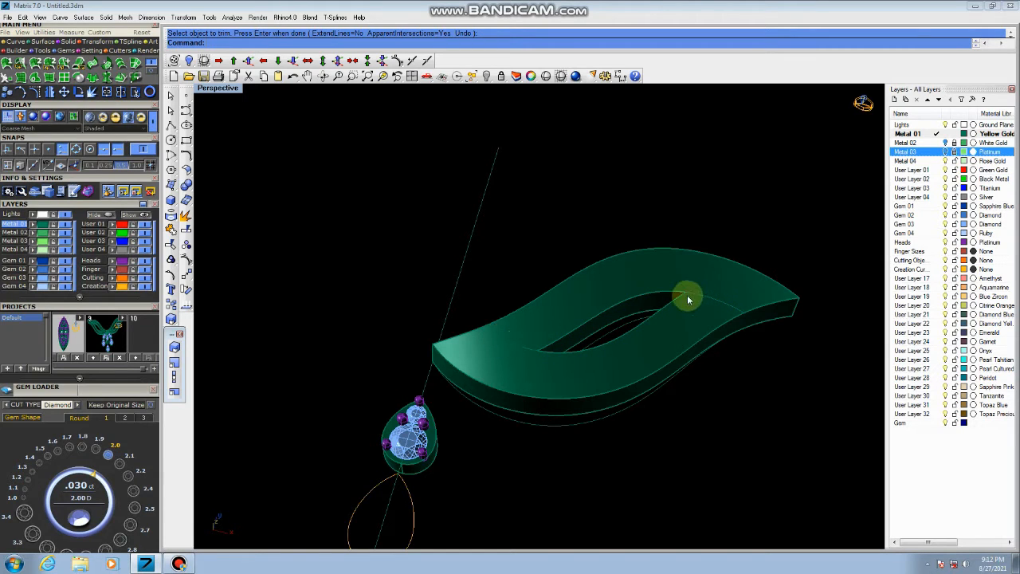
# Examine the trimmed curves around the leaf's opening from several angles and distances
pyautogui.scroll(-4, 745, 311)
pyautogui.moveTo(744, 311); pyautogui.dragTo(700, 338, button='right')
pyautogui.scroll(4, 655, 369)
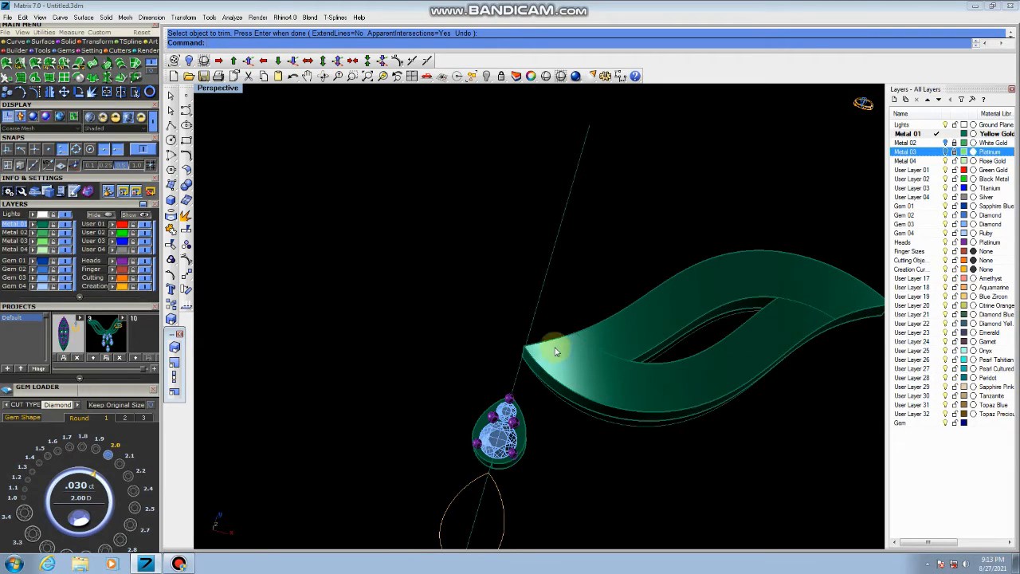
pyautogui.scroll(-5, 468, 338)
pyautogui.scroll(6, 623, 333)
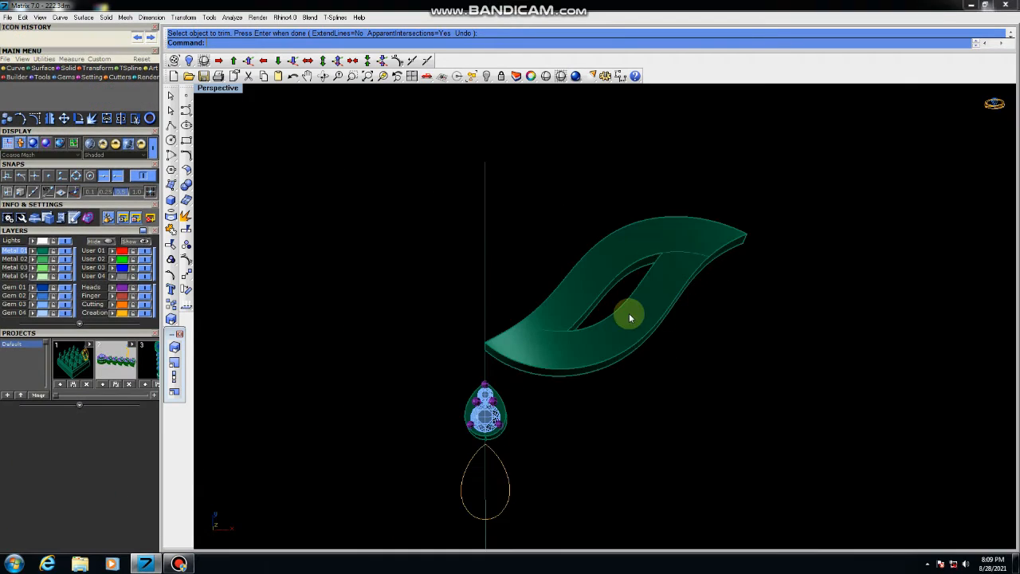
pyautogui.moveTo(629, 314); pyautogui.dragTo(580, 245, button='right')
pyautogui.scroll(-4, 489, 291)
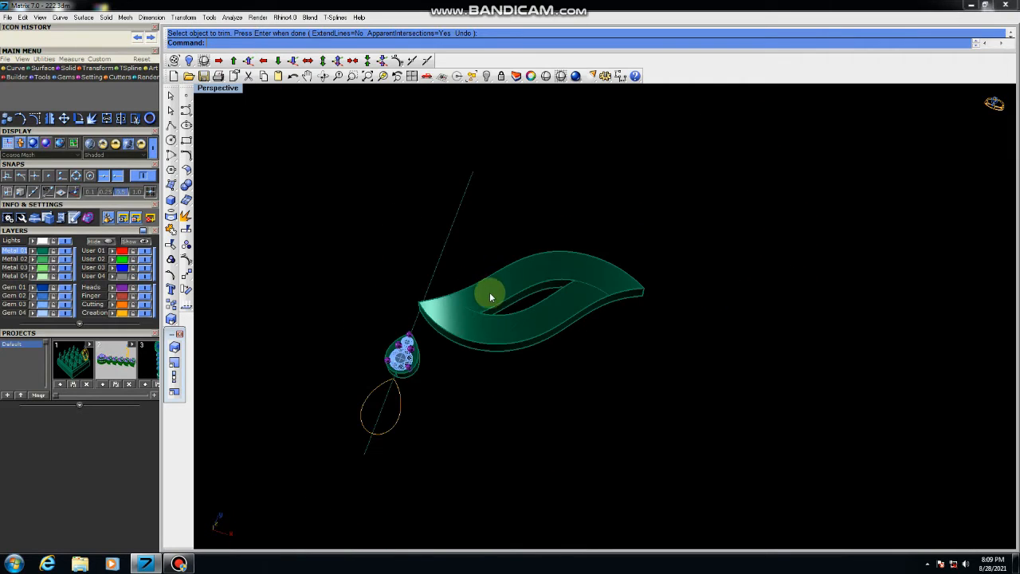
pyautogui.moveTo(489, 292); pyautogui.dragTo(568, 280, button='right')
pyautogui.scroll(6, 533, 338)
pyautogui.moveTo(674, 339); pyautogui.dragTo(627, 337, button='right')
pyautogui.scroll(-3, 691, 293)
pyautogui.scroll(4, 686, 279)
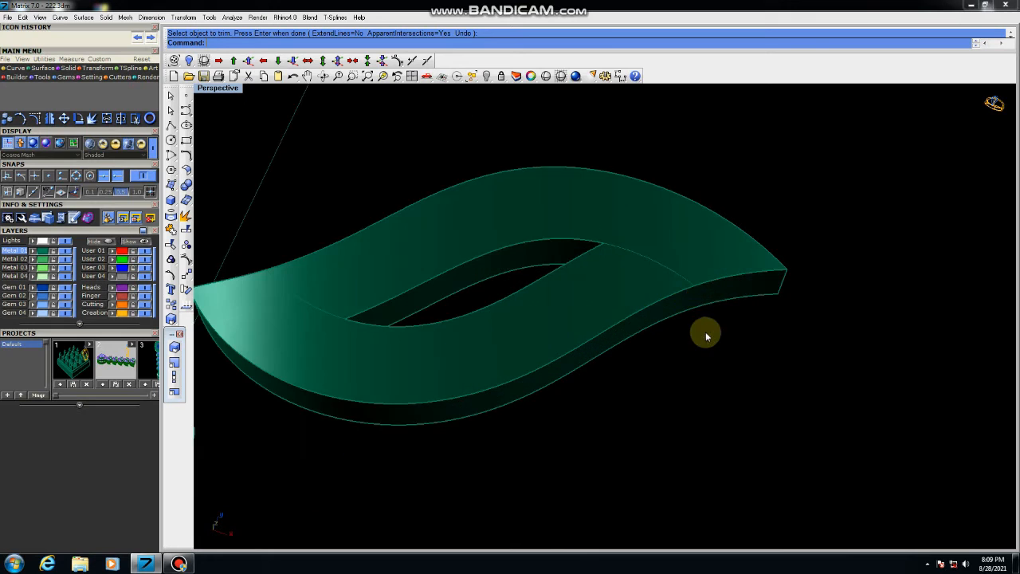
pyautogui.scroll(-3, 706, 333)
pyautogui.scroll(4, 683, 298)
pyautogui.scroll(-3, 687, 305)
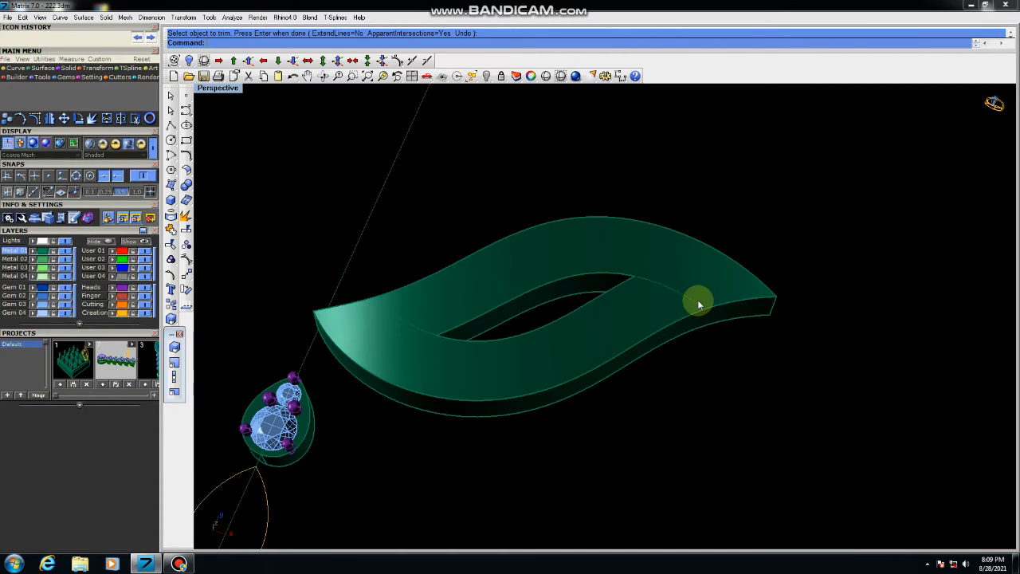
# Offset the curve along the opening's upper edge by 0.6 on the leaf's top face, flipping the direction away from the opening
pyautogui.click(697, 303)
pyautogui.click(735, 328)
pyautogui.click(692, 317)
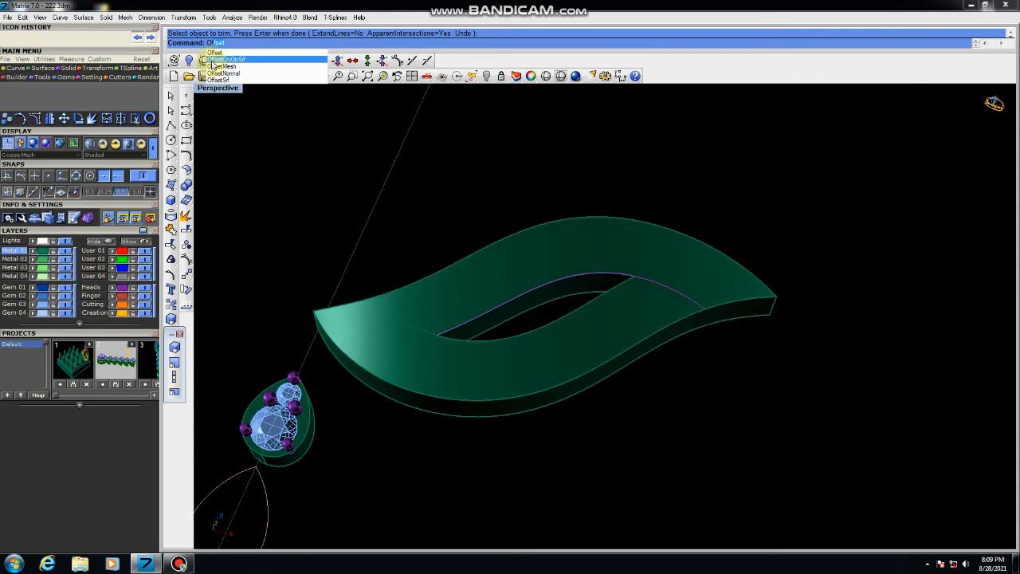
pyautogui.click(215, 64)
pyautogui.click(656, 251)
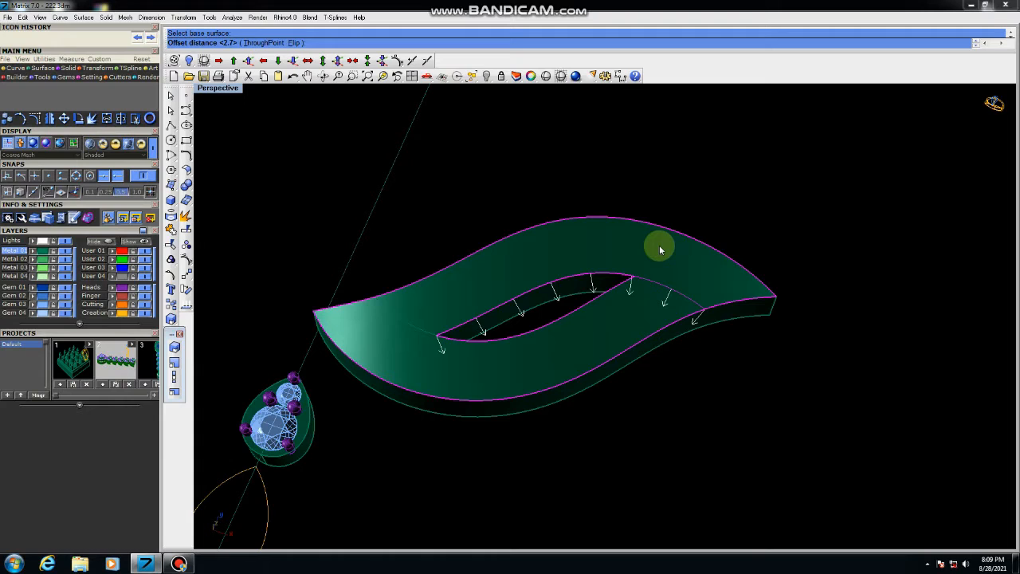
pyautogui.write('f')
pyautogui.press('Return')
pyautogui.rightClick(660, 247)
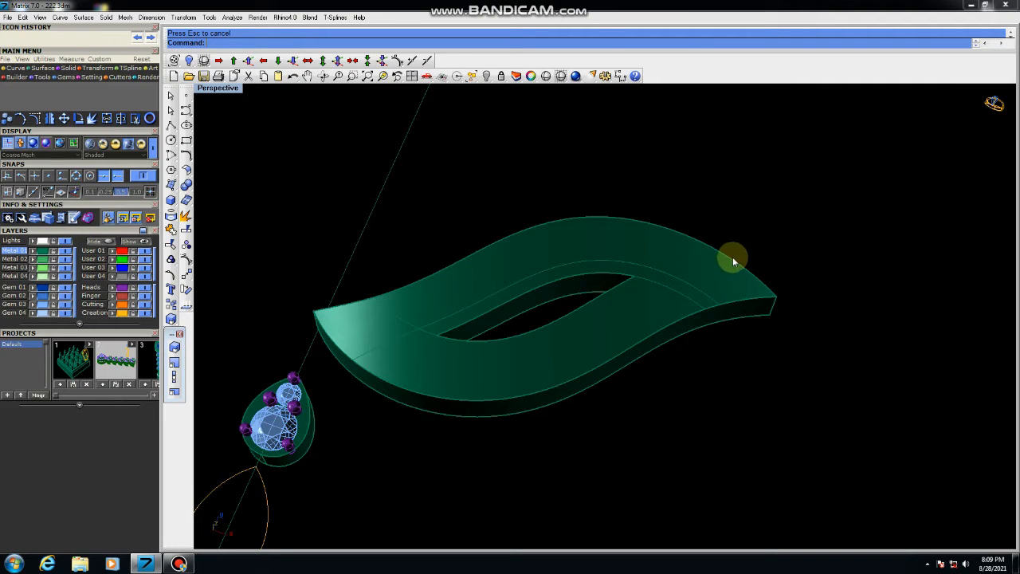
# Offset the leaf's upper outer edge inward by 0.6 on the top face
pyautogui.click(753, 281)
pyautogui.click(688, 260)
pyautogui.write('0.6')
pyautogui.press('Return')
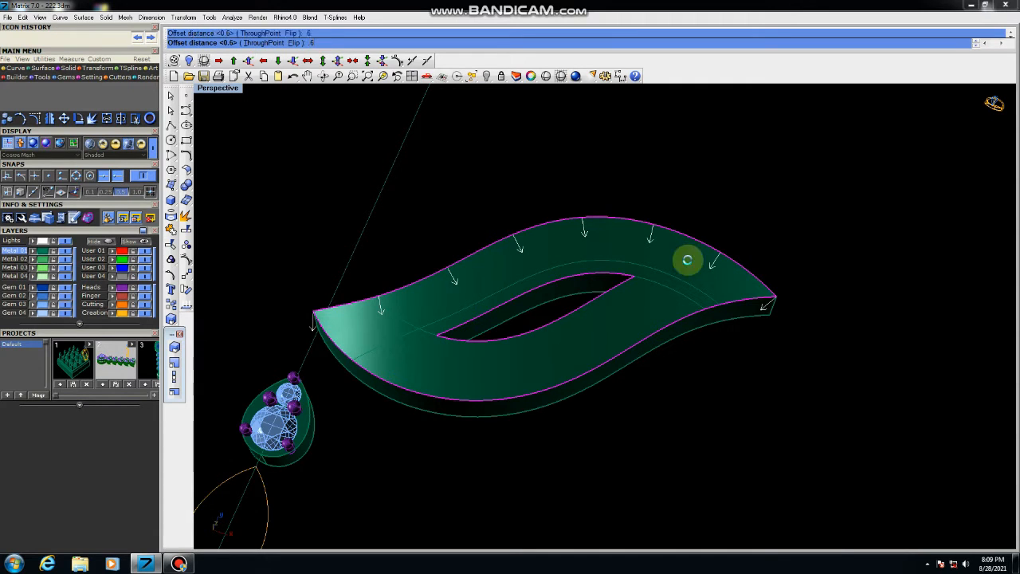
# Offset the leaf's lower outer edge inward by 0.6 on the top face
pyautogui.scroll(3, 730, 310)
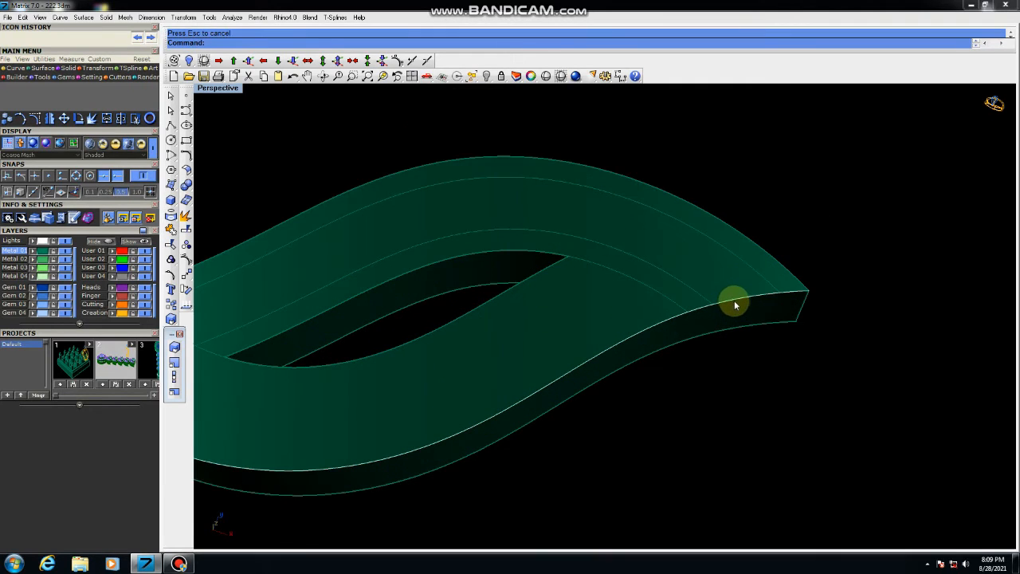
pyautogui.click(733, 302)
pyautogui.click(766, 329)
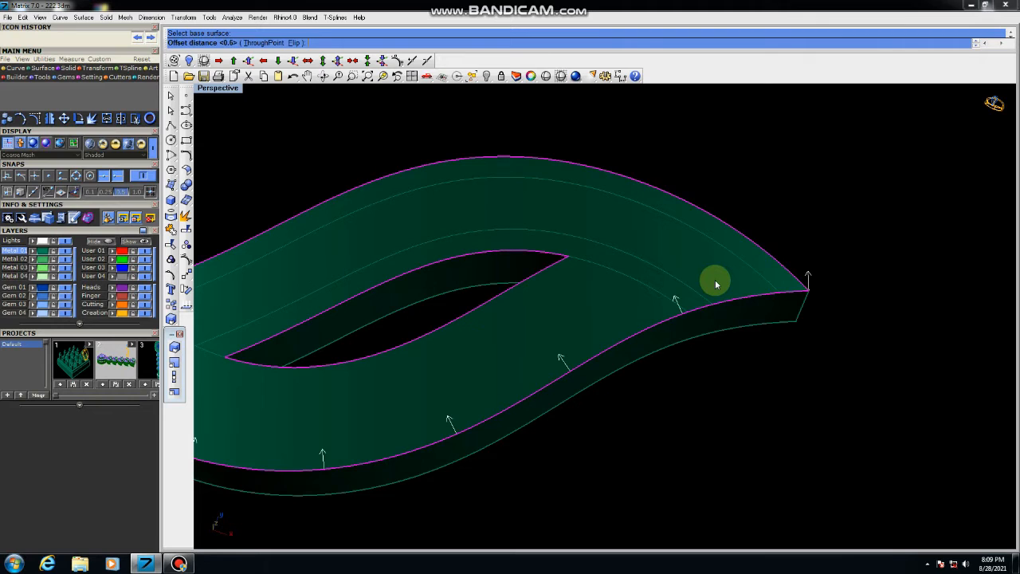
pyautogui.press('Return')
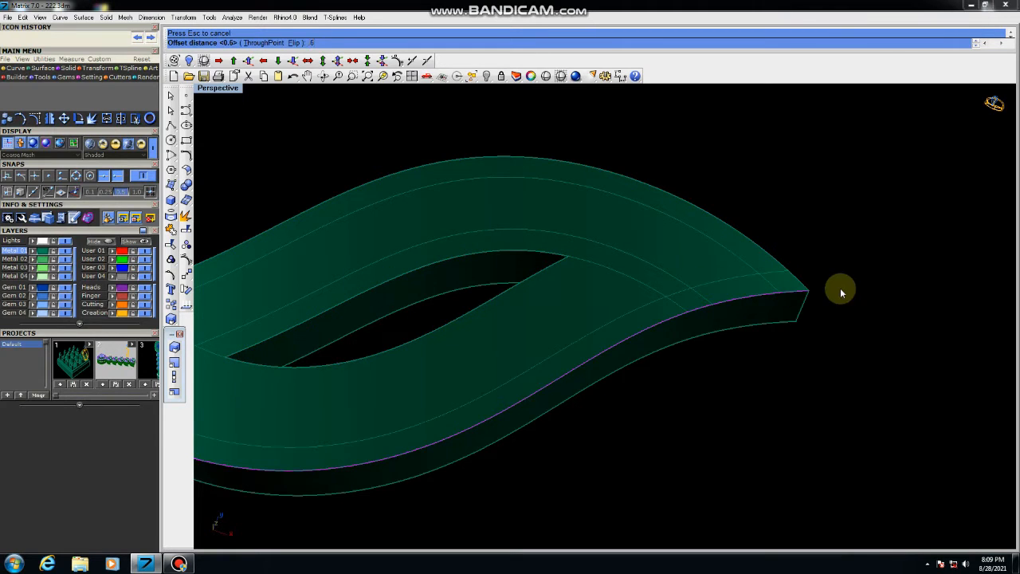
# Select the three 0.6 offset curves and the curve along the opening's lower edge as cutting objects
pyautogui.scroll(-3, 861, 282)
pyautogui.scroll(-2, 479, 309)
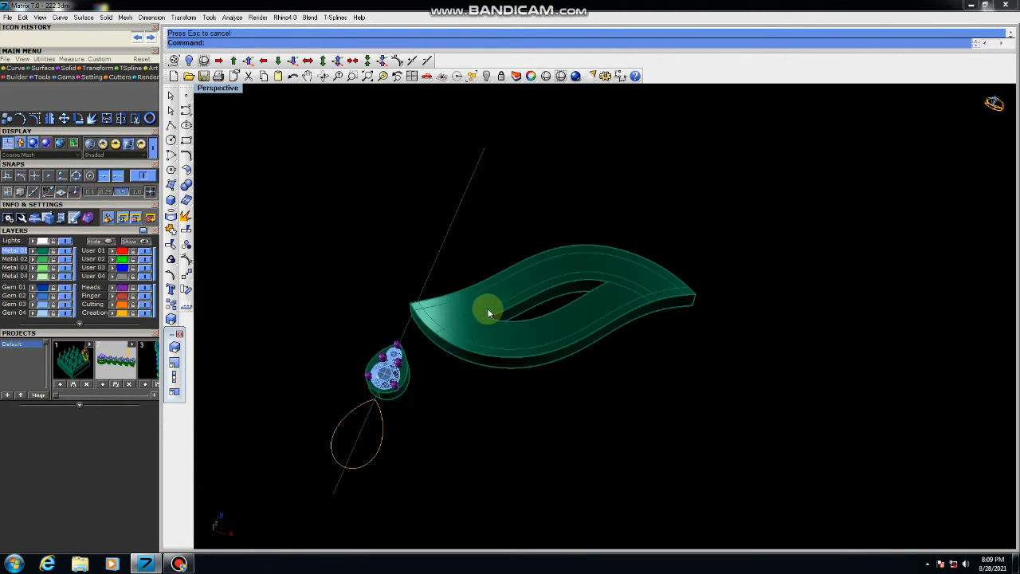
pyautogui.scroll(4, 478, 311)
pyautogui.scroll(-4, 485, 306)
pyautogui.moveTo(680, 306); pyautogui.dragTo(659, 303, button='right')
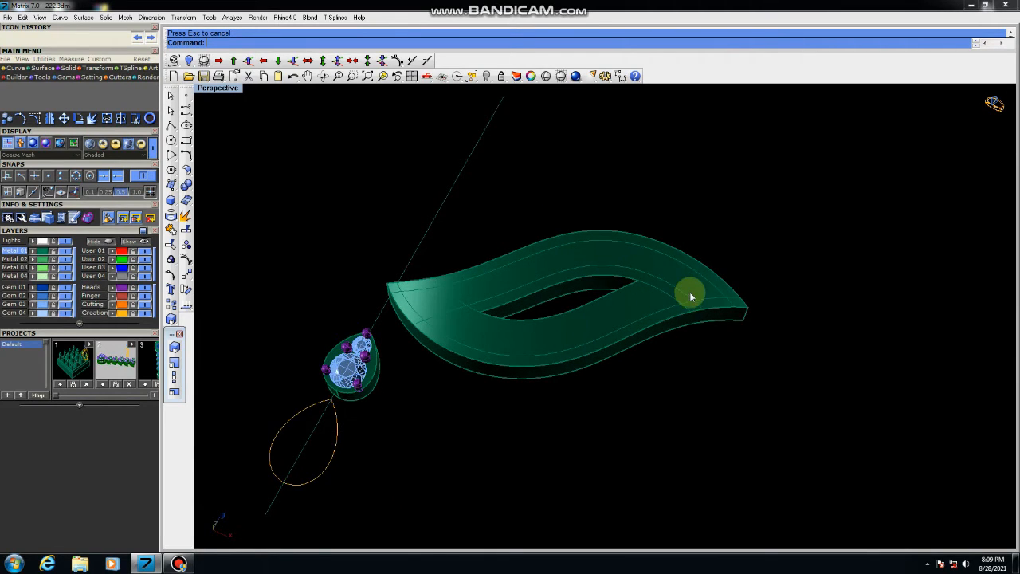
pyautogui.scroll(5, 706, 305)
pyautogui.click(706, 306)
pyautogui.click(739, 332)
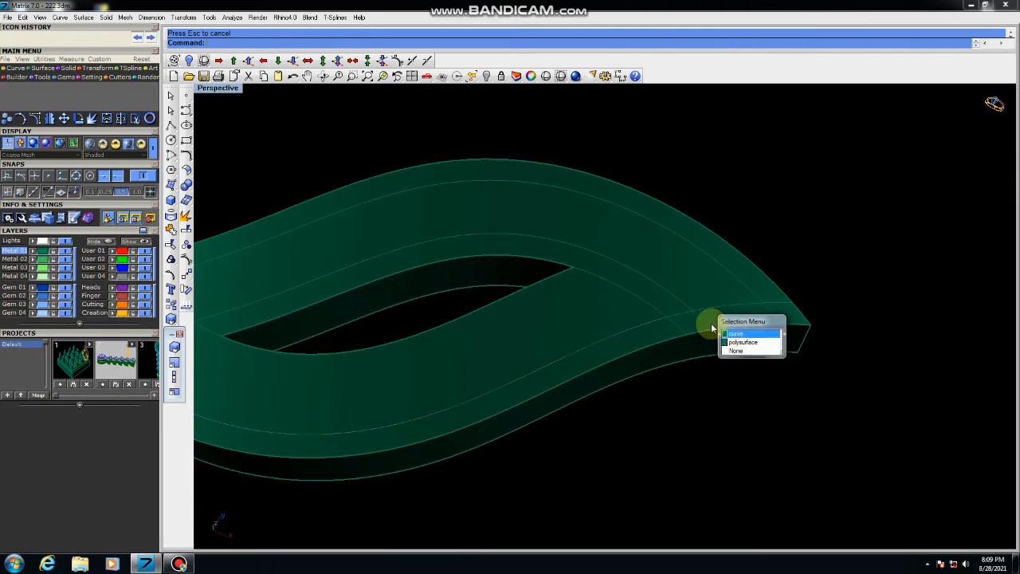
pyautogui.click(706, 321)
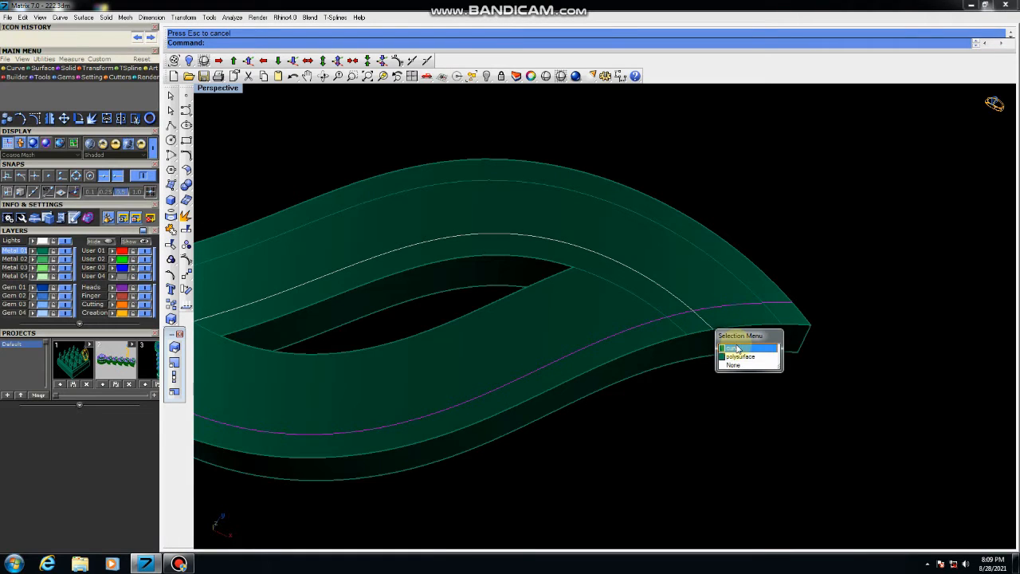
pyautogui.click(739, 348)
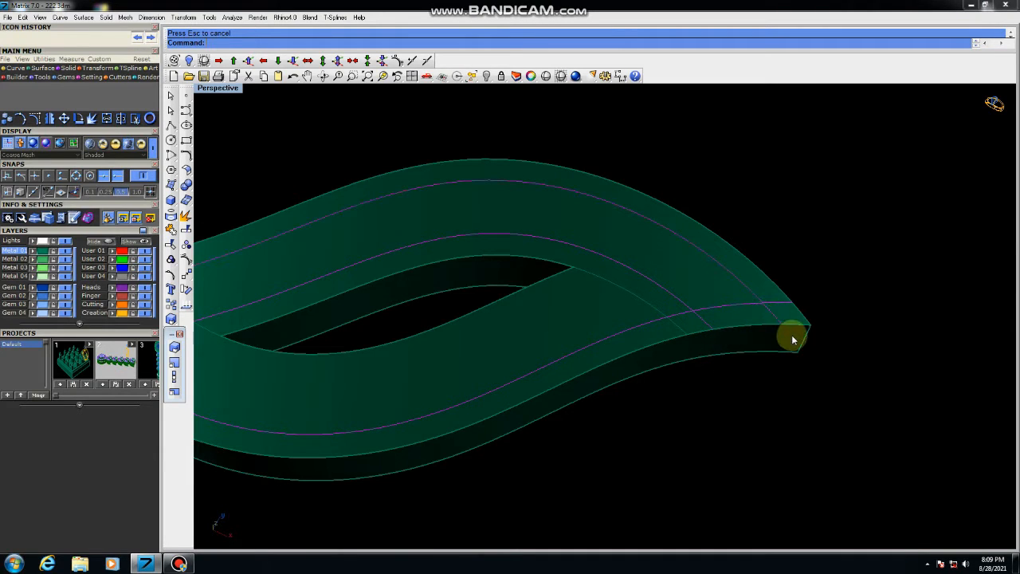
pyautogui.scroll(-3, 797, 326)
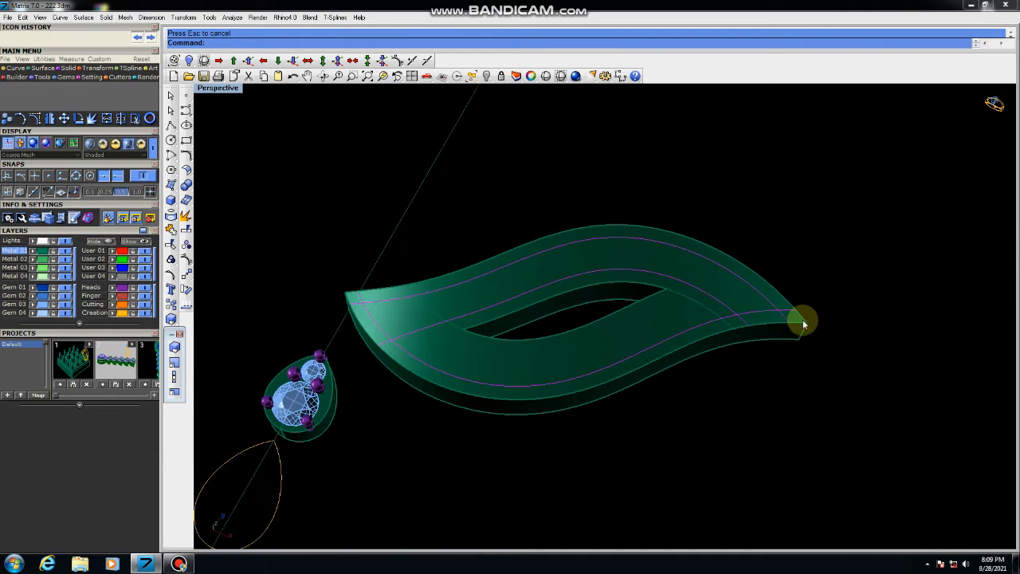
pyautogui.click(459, 330)
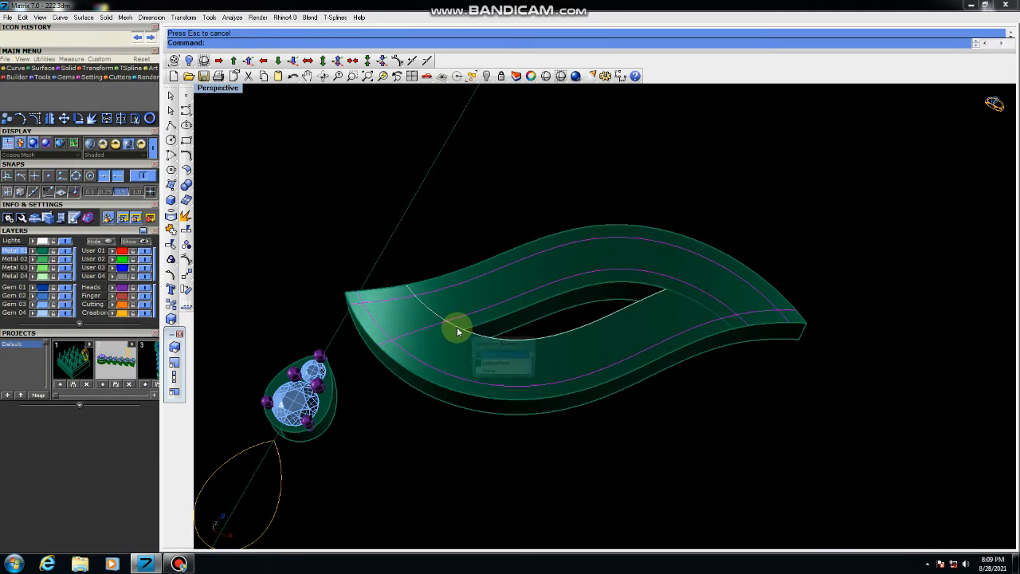
pyautogui.click(505, 361)
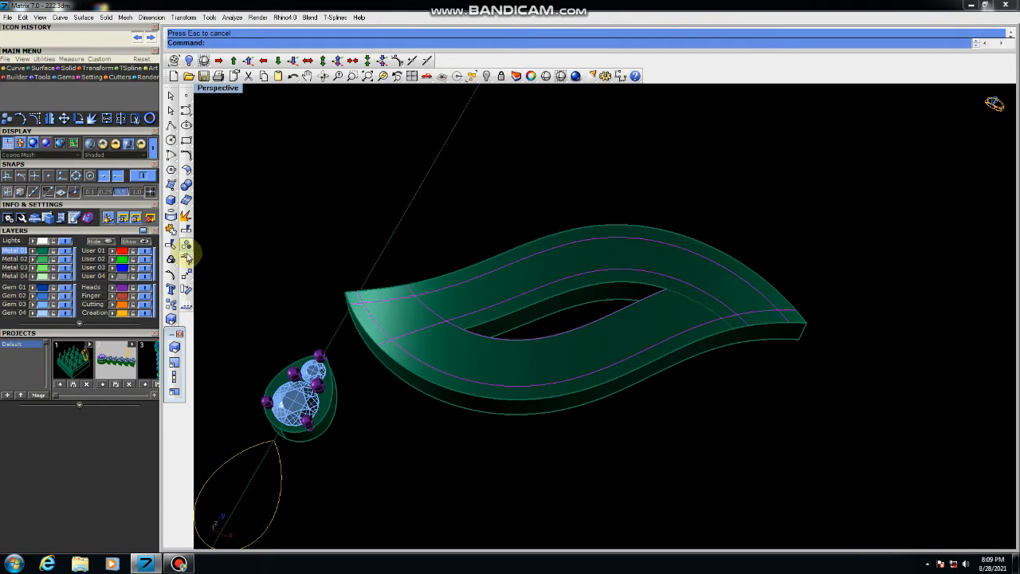
# Trim the base-end tails of the upper outer offset, the offset beside the opening and the opening's lower-edge curve at their crossings
pyautogui.click(170, 244)
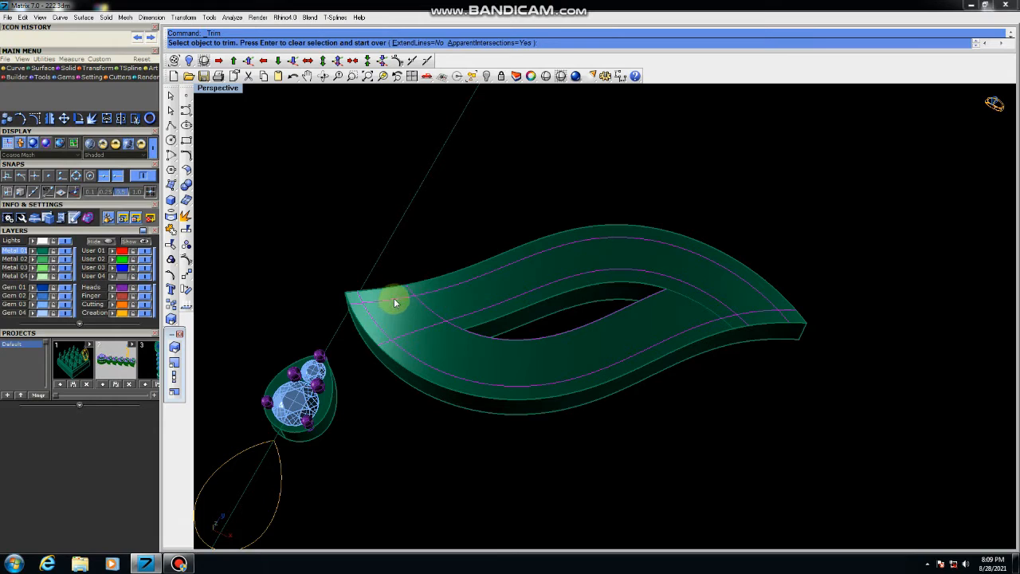
pyautogui.click(394, 298)
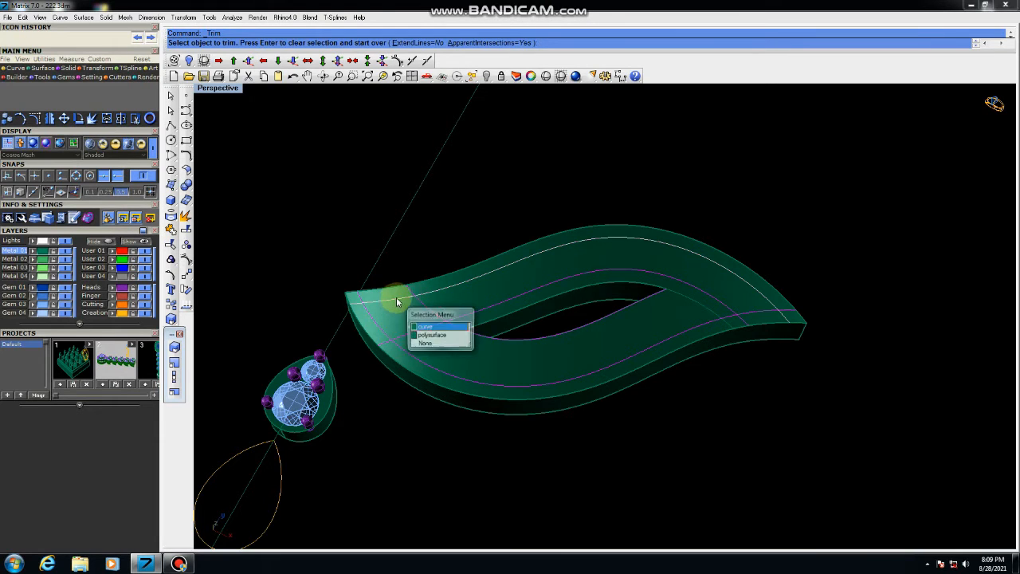
pyautogui.click(426, 329)
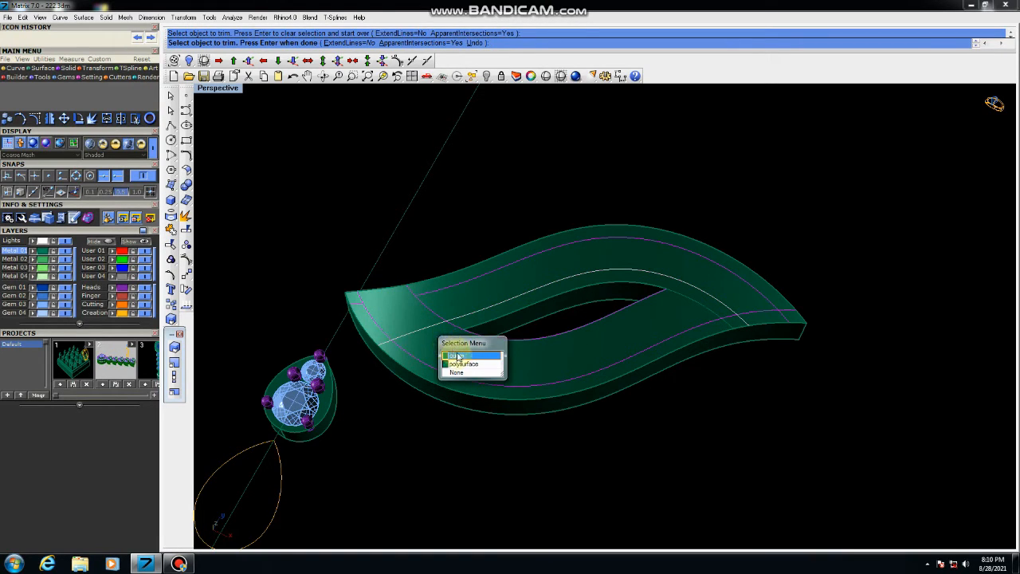
pyautogui.click(457, 357)
pyautogui.click(412, 292)
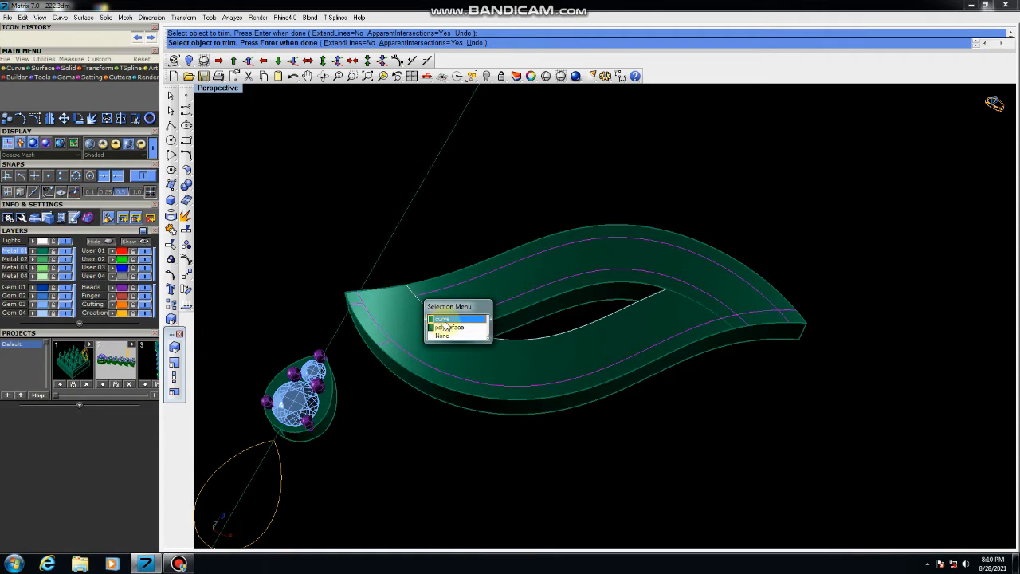
# Trim the overlapping curve portion where the upper band's inset outline meets the left end of the leaf opening
pyautogui.scroll(5, 458, 332)
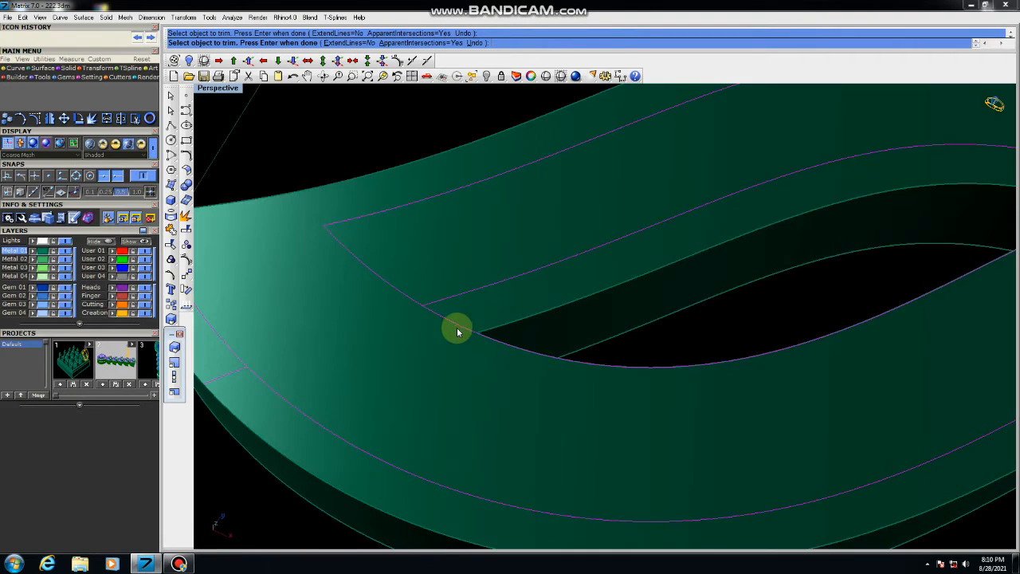
pyautogui.click(457, 326)
pyautogui.click(494, 354)
pyautogui.scroll(-5, 392, 292)
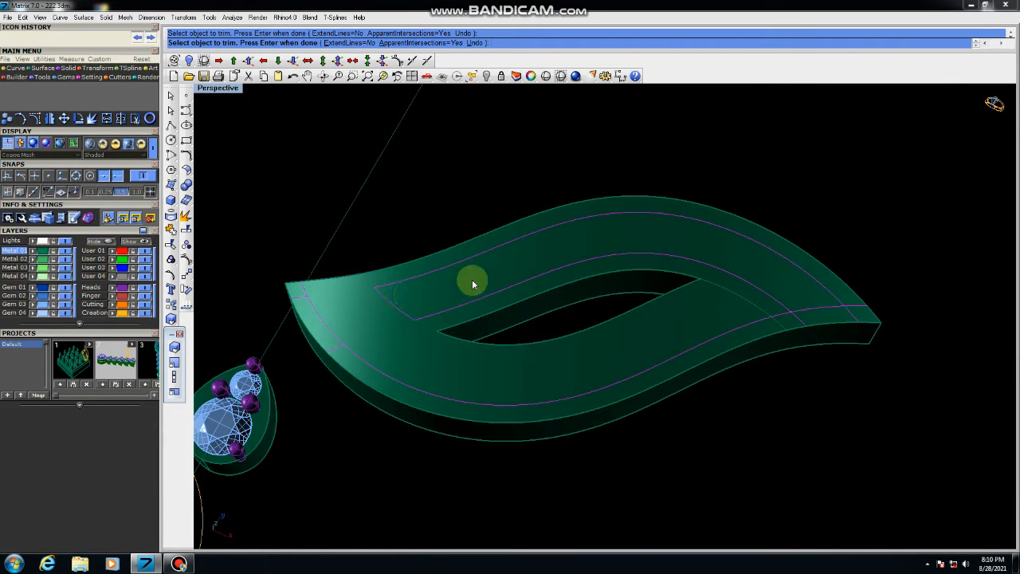
pyautogui.scroll(-2, 392, 297)
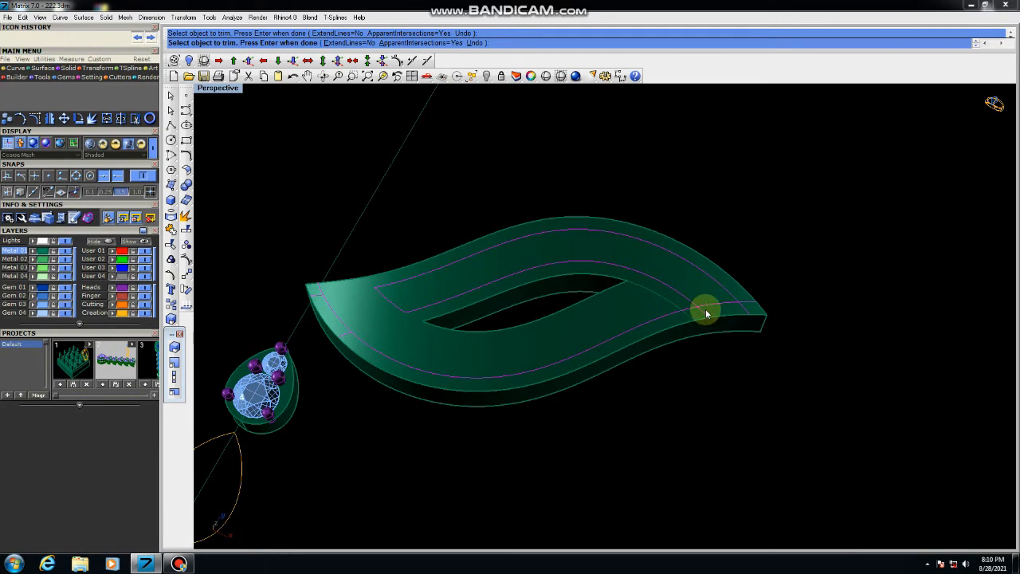
# Trim the crossing curve ends at the leaf's right tip to close the upper band's inset outline
pyautogui.scroll(3, 706, 314)
pyautogui.click(728, 339)
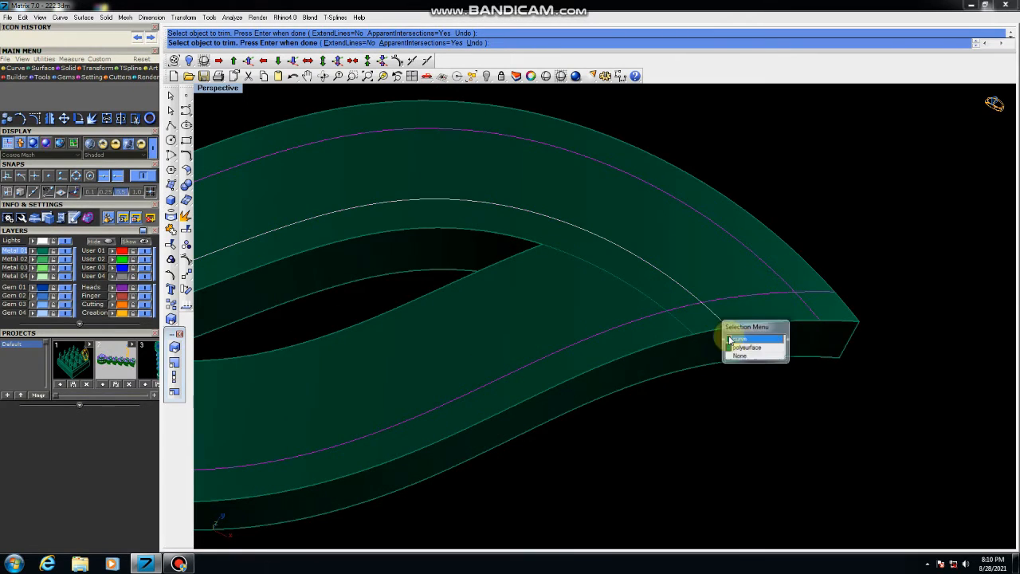
pyautogui.click(730, 339)
pyautogui.click(804, 302)
pyautogui.click(837, 325)
pyautogui.click(813, 295)
pyautogui.click(843, 319)
pyautogui.click(694, 310)
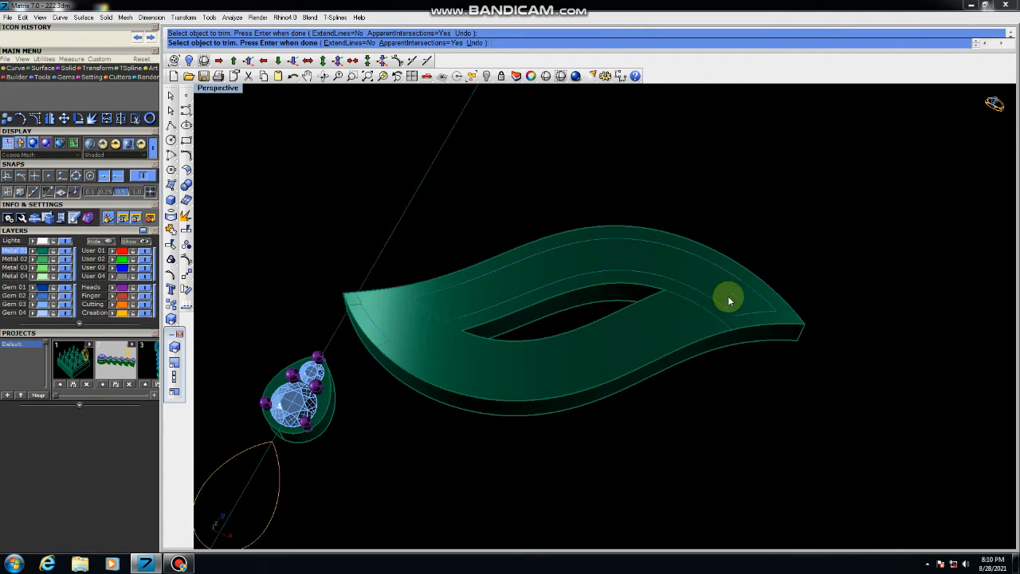
# Finish trimming and delete the three leftover curve pieces at the leaf's left tip
pyautogui.scroll(-3, 638, 319)
pyautogui.scroll(4, 428, 250)
pyautogui.press('Escape')
pyautogui.moveTo(442, 250); pyautogui.dragTo(590, 382)
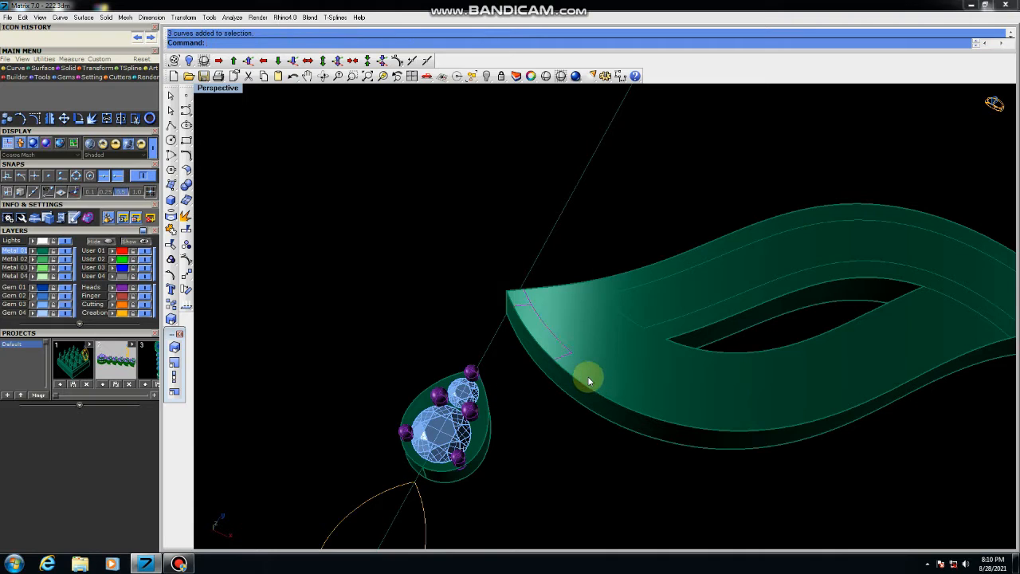
pyautogui.press('Delete')
# Offset the leaf's lower outer edge curve inward on the top surface
pyautogui.moveTo(565, 353); pyautogui.dragTo(534, 298, button='right')
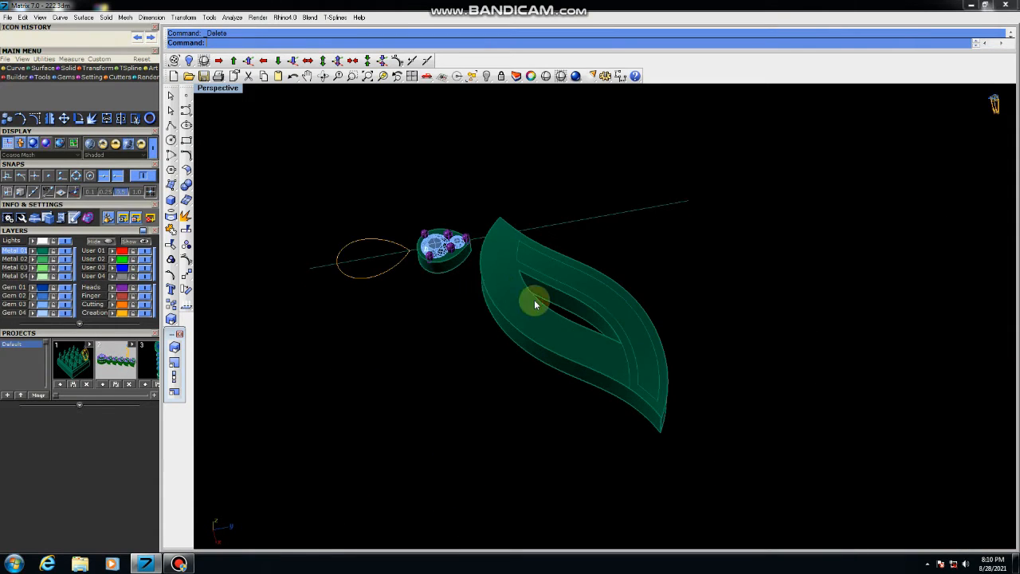
pyautogui.scroll(4, 547, 339)
pyautogui.scroll(-2, 547, 337)
pyautogui.click(558, 364)
pyautogui.click(594, 391)
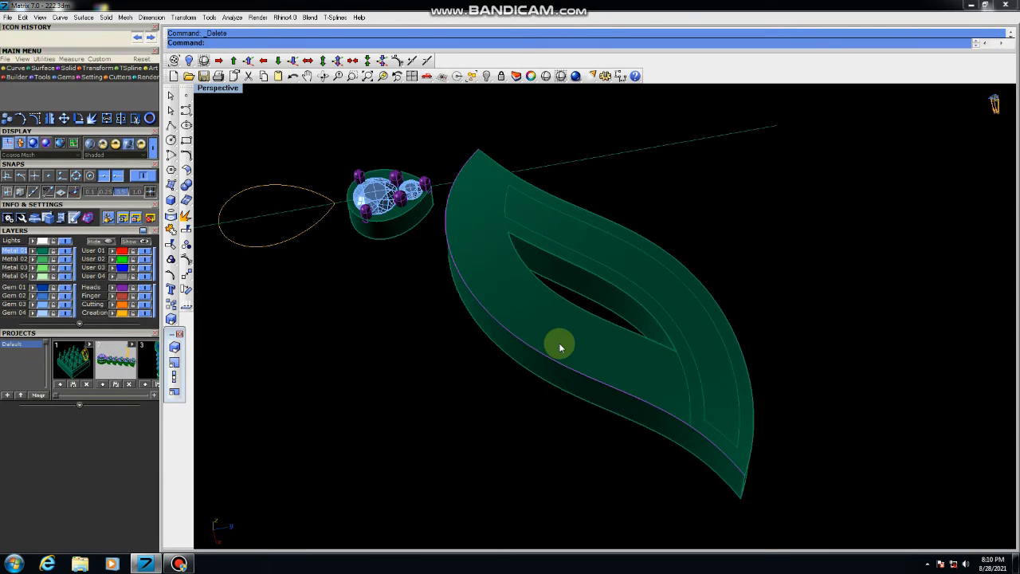
pyautogui.moveTo(560, 347); pyautogui.dragTo(520, 359, button='right')
pyautogui.hotkey('ctrl', 'z')
pyautogui.click(520, 356)
pyautogui.click(555, 387)
pyautogui.rightClick(574, 337)
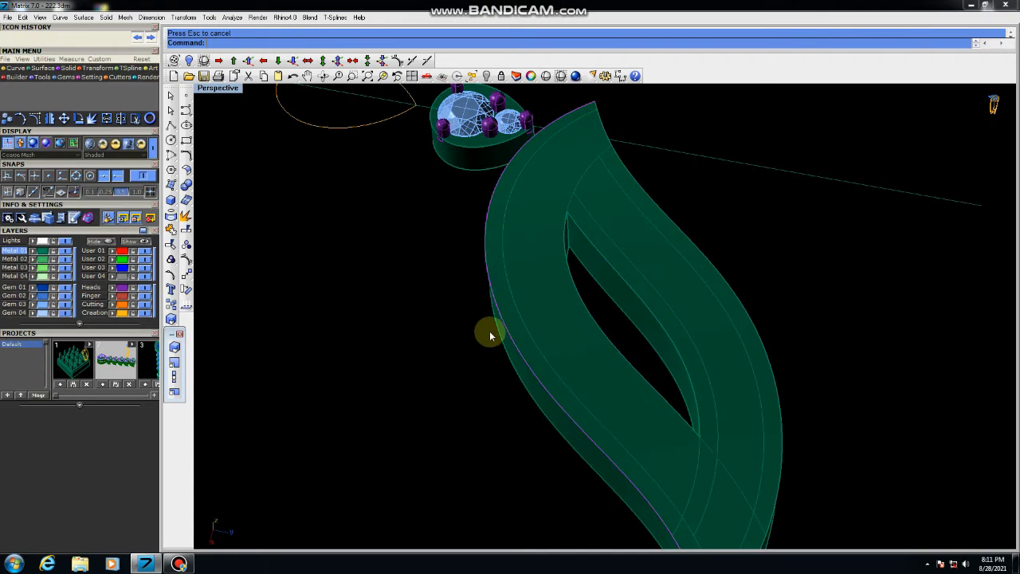
pyautogui.press('Return')
# Offset the curve along the lower edge of the leaf opening by 0.6 on the surface, flipping it toward the lower band
pyautogui.scroll(-5, 489, 337)
pyautogui.moveTo(633, 358); pyautogui.dragTo(686, 353, button='right')
pyautogui.scroll(5, 642, 360)
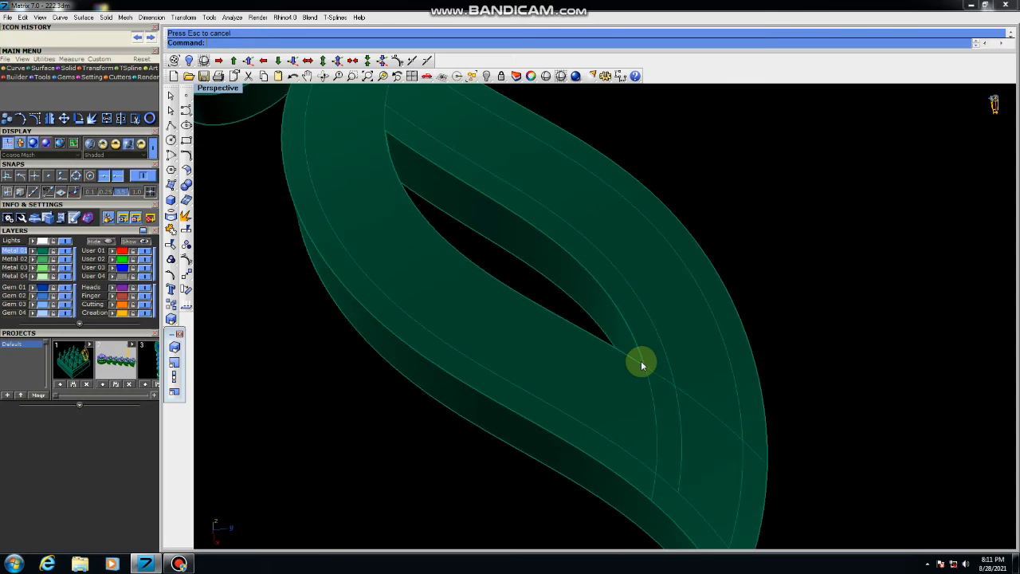
pyautogui.click(659, 375)
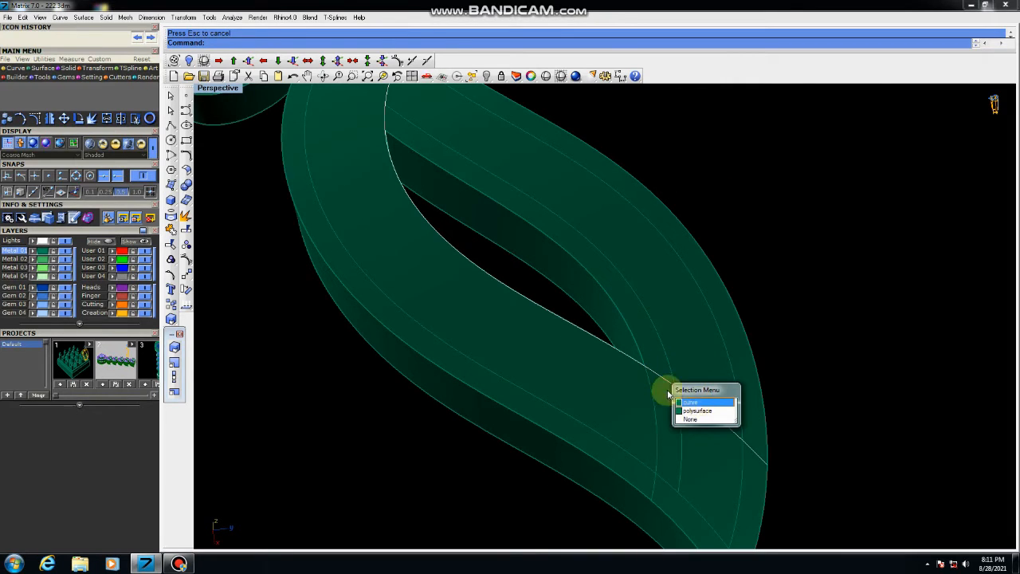
pyautogui.click(698, 410)
pyautogui.write('f')
pyautogui.press('Return')
pyautogui.write('.6')
pyautogui.press('Return')
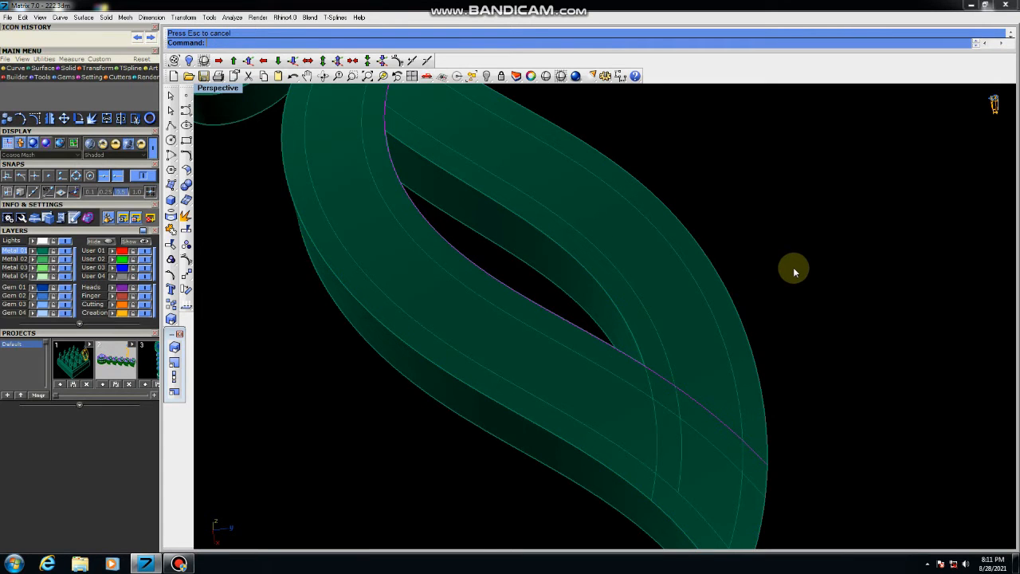
# Offset the leaf's upper outer edge curve inward on the top surface
pyautogui.scroll(-5, 793, 267)
pyautogui.moveTo(538, 259); pyautogui.dragTo(556, 272, button='right')
pyautogui.scroll(3, 556, 268)
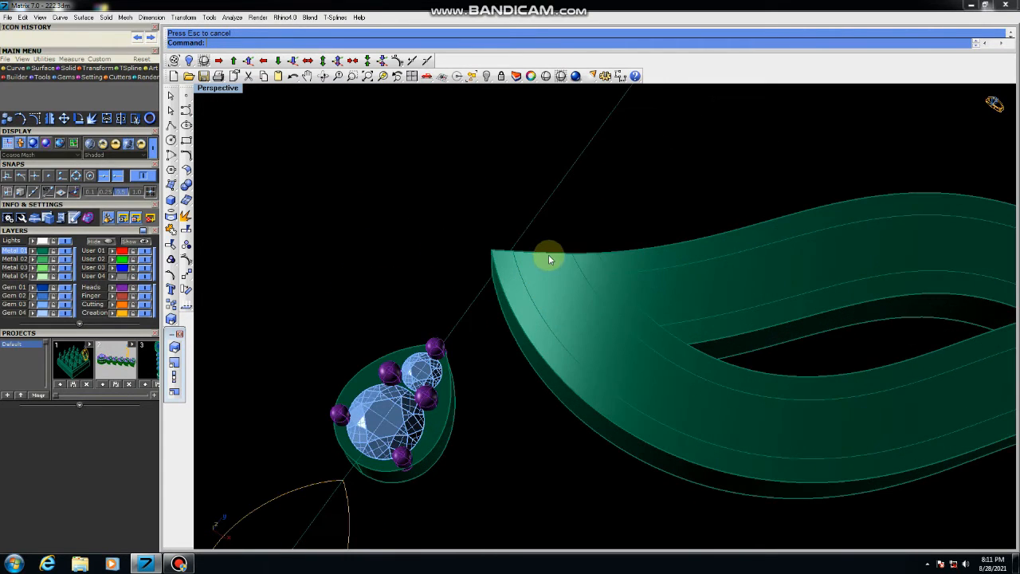
pyautogui.click(550, 257)
pyautogui.click(562, 279)
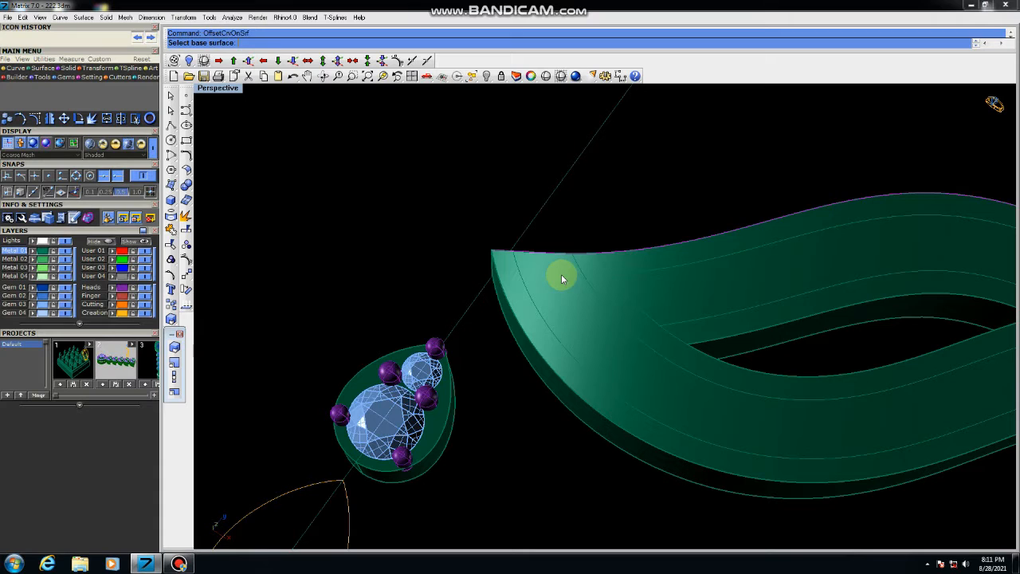
pyautogui.press('Return')
pyautogui.scroll(-3, 564, 285)
pyautogui.scroll(-2, 798, 336)
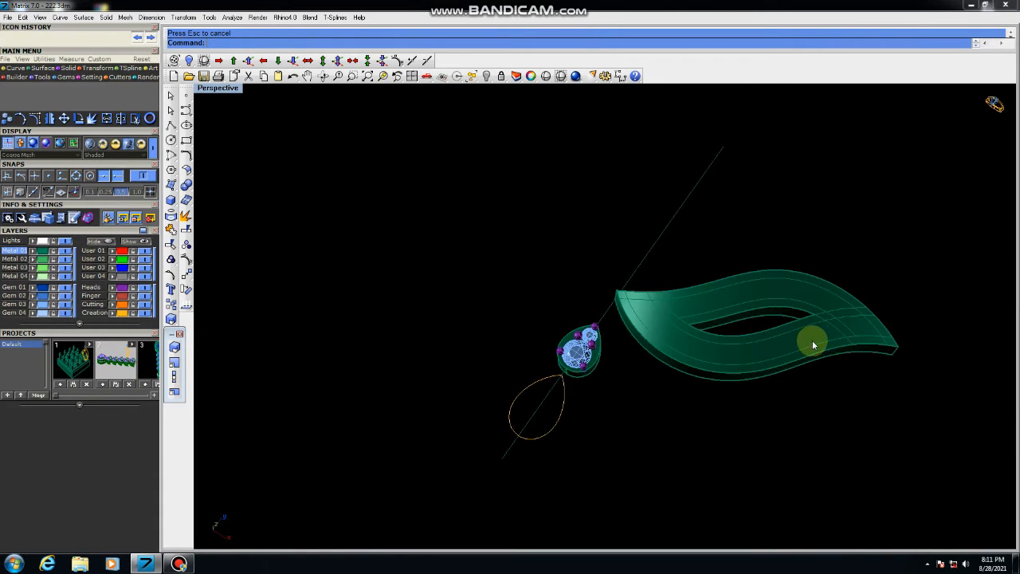
# Start a Trim using the three new offset curves and the opening's upper edge curve as cutting objects
pyautogui.moveTo(813, 340); pyautogui.dragTo(709, 329, button='right')
pyautogui.scroll(6, 681, 375)
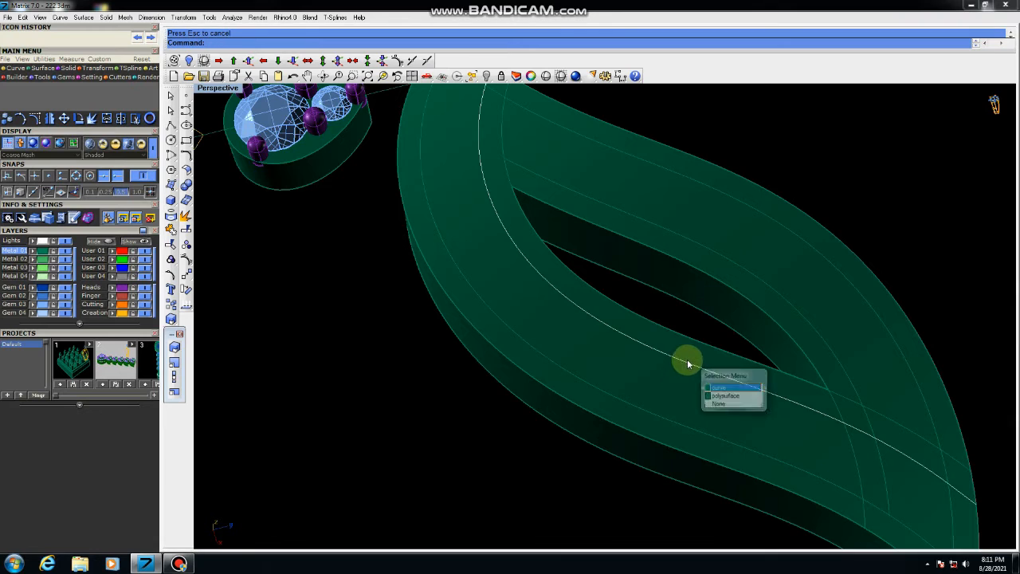
pyautogui.click(722, 392)
pyautogui.click(680, 421)
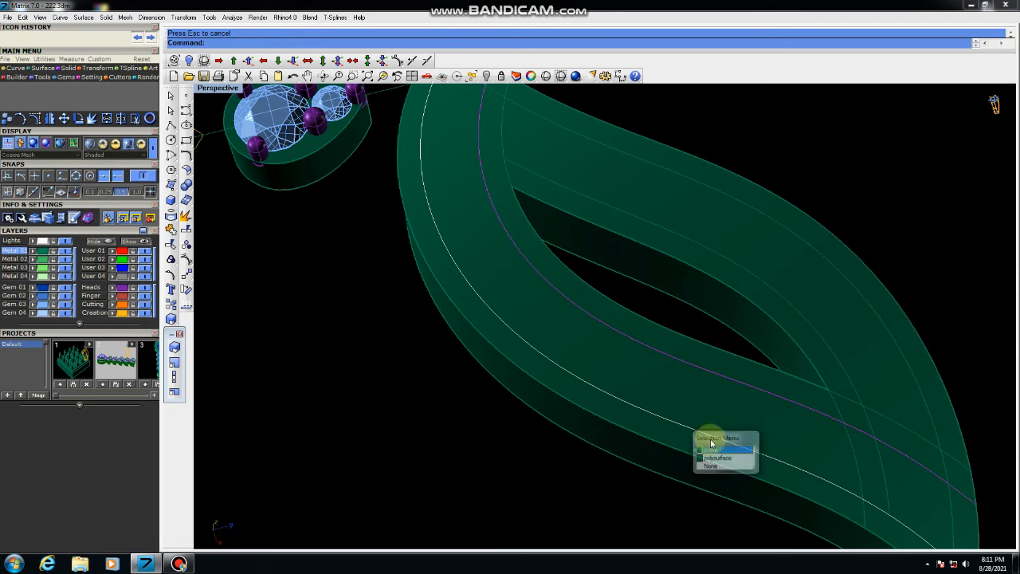
pyautogui.click(563, 129)
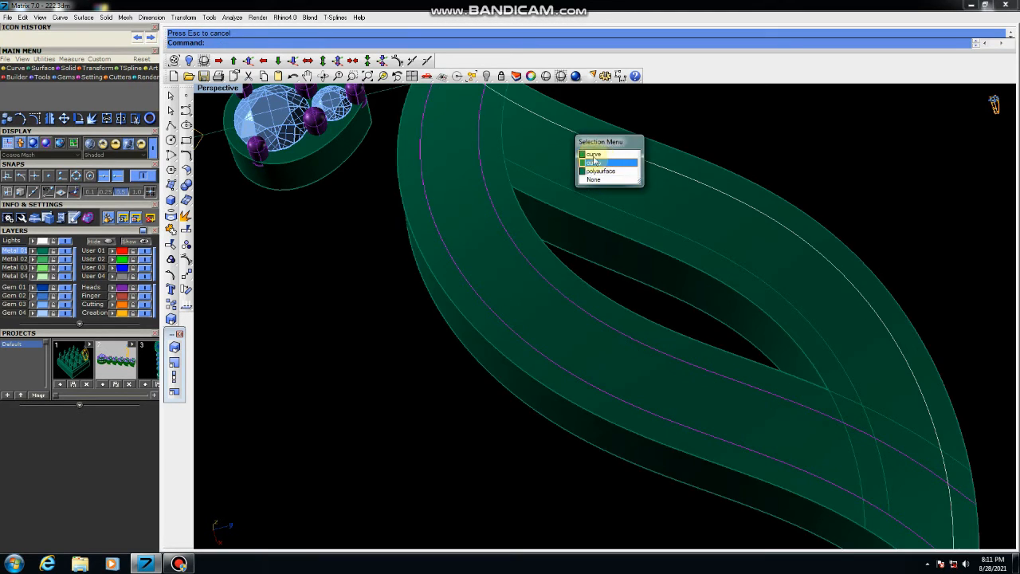
pyautogui.click(597, 163)
pyautogui.scroll(-5, 503, 193)
pyautogui.scroll(4, 722, 368)
pyautogui.scroll(-3, 720, 360)
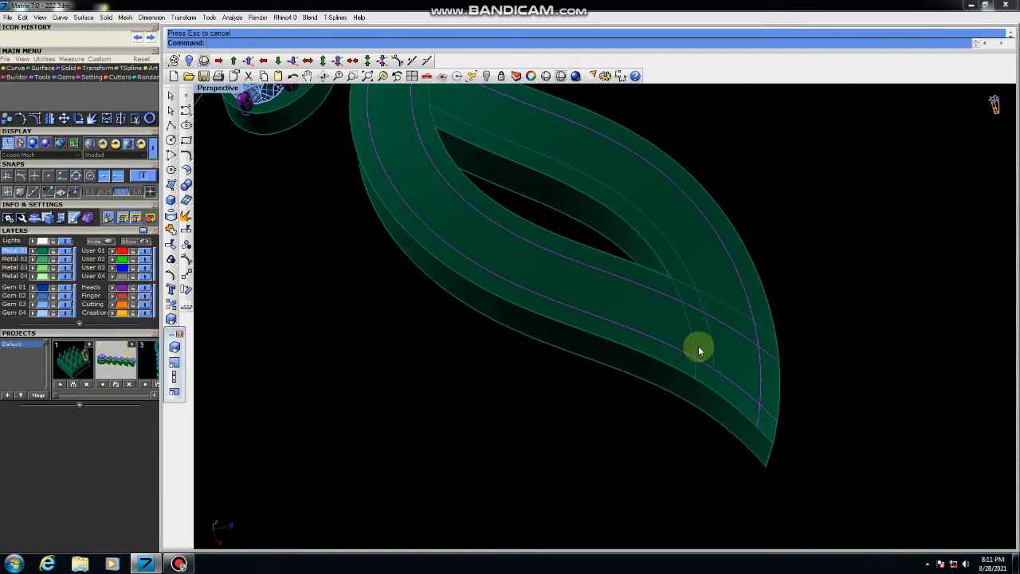
pyautogui.click(692, 349)
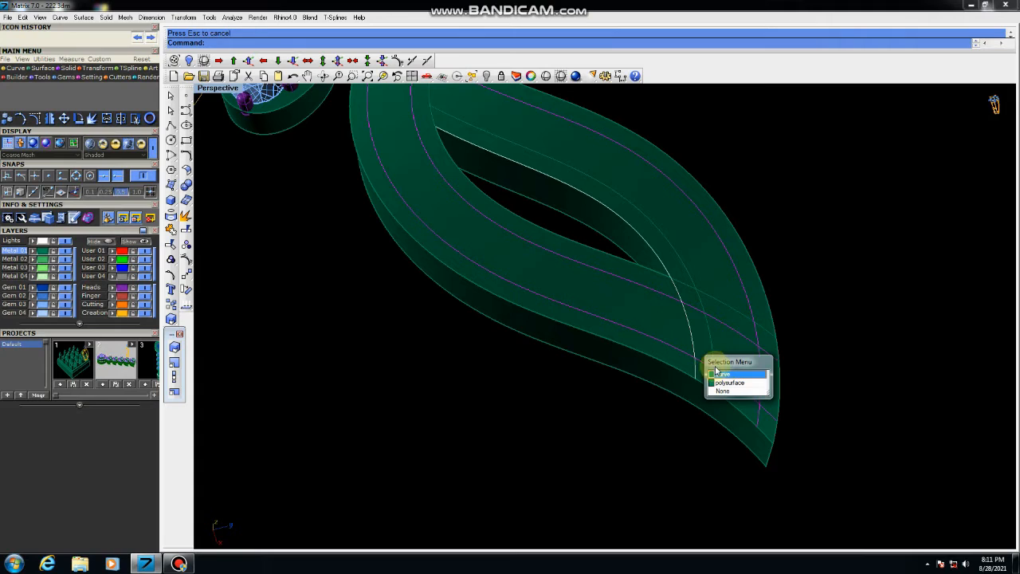
pyautogui.click(723, 378)
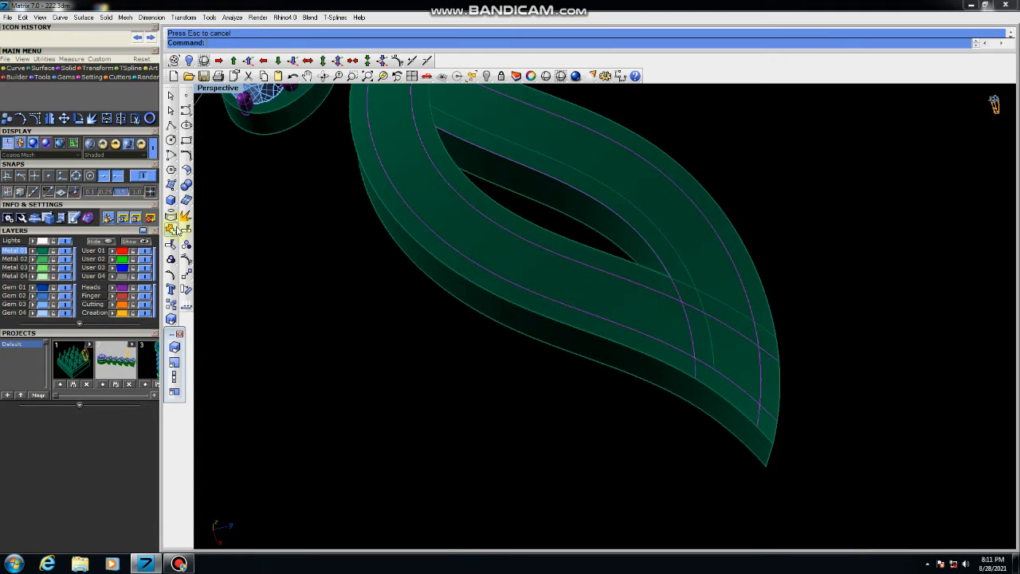
pyautogui.click(171, 258)
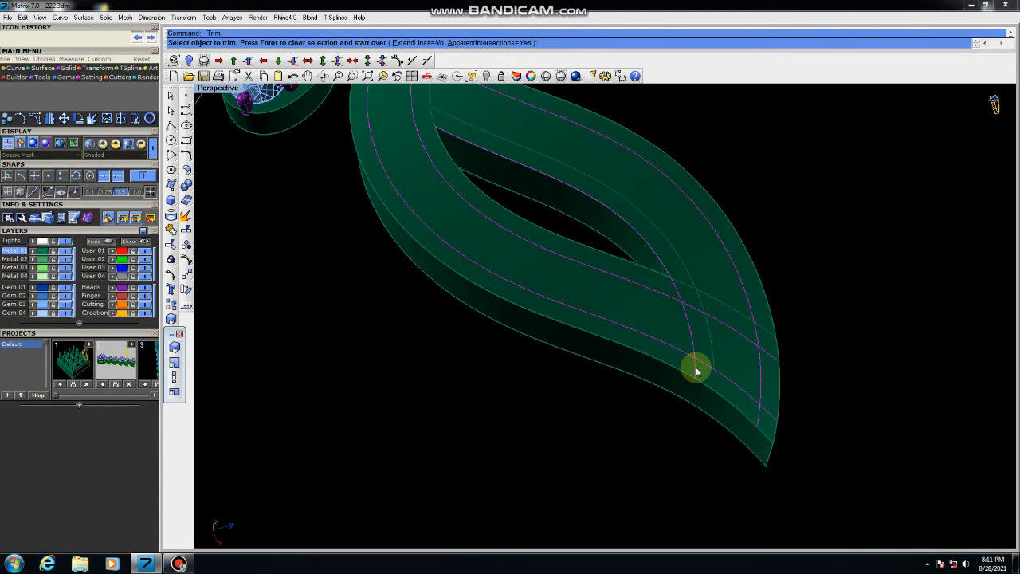
# Trim the crossing curve ends near the right tip so the lower band's inset outline closes there
pyautogui.click(696, 368)
pyautogui.click(722, 380)
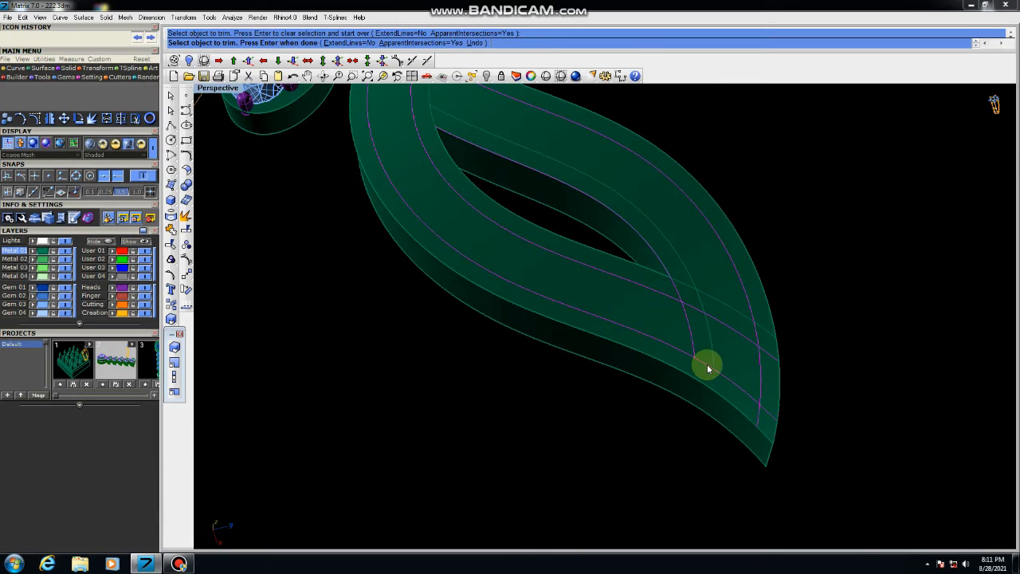
pyautogui.click(704, 365)
pyautogui.click(736, 394)
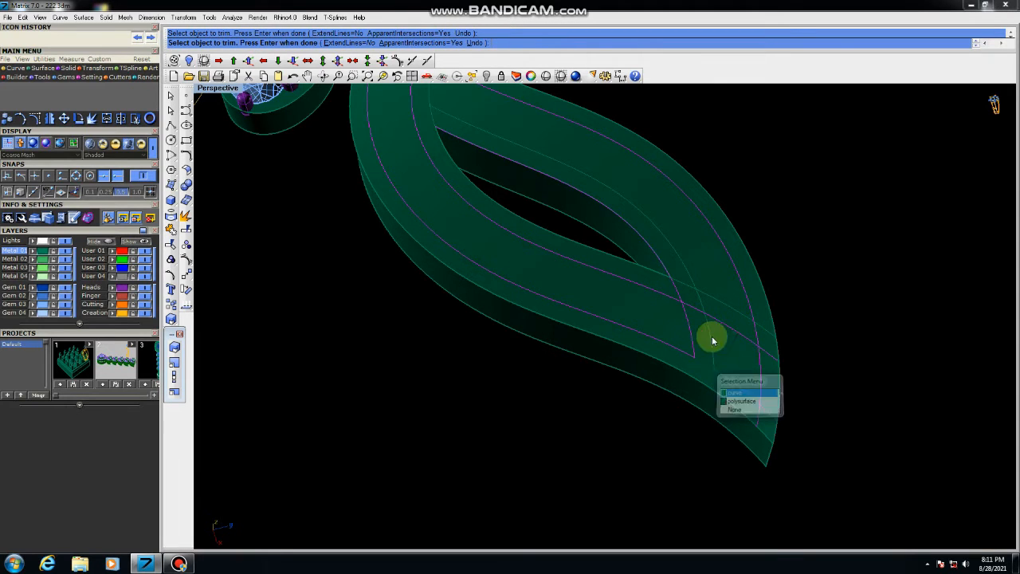
pyautogui.click(691, 305)
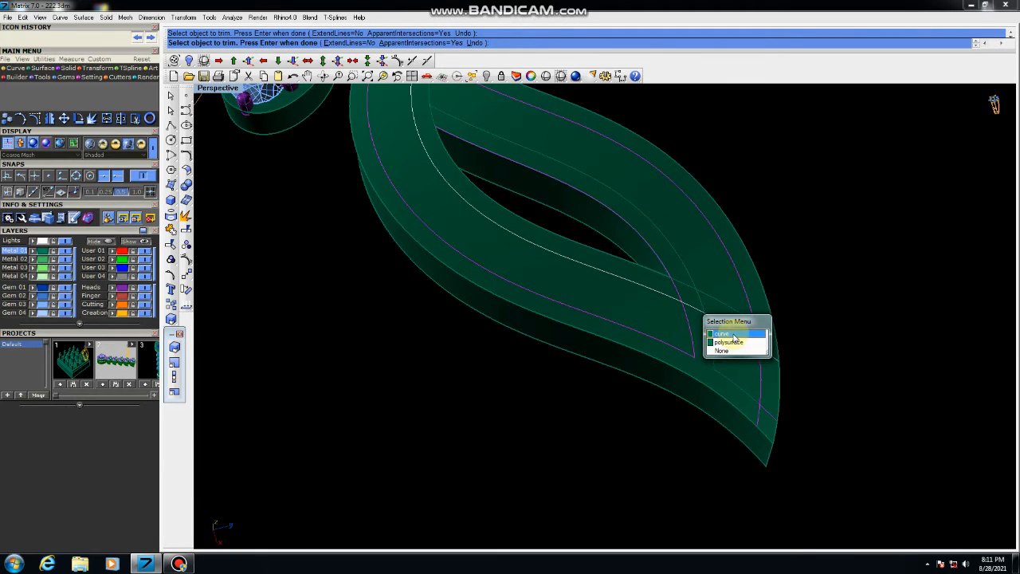
pyautogui.click(732, 335)
pyautogui.click(678, 294)
pyautogui.click(717, 322)
# Trim the crossing curve ends at the left tip to close the lower band's inset outline, then end the Trim
pyautogui.scroll(-5, 741, 381)
pyautogui.scroll(3, 540, 237)
pyautogui.moveTo(540, 237); pyautogui.dragTo(611, 273, button='right')
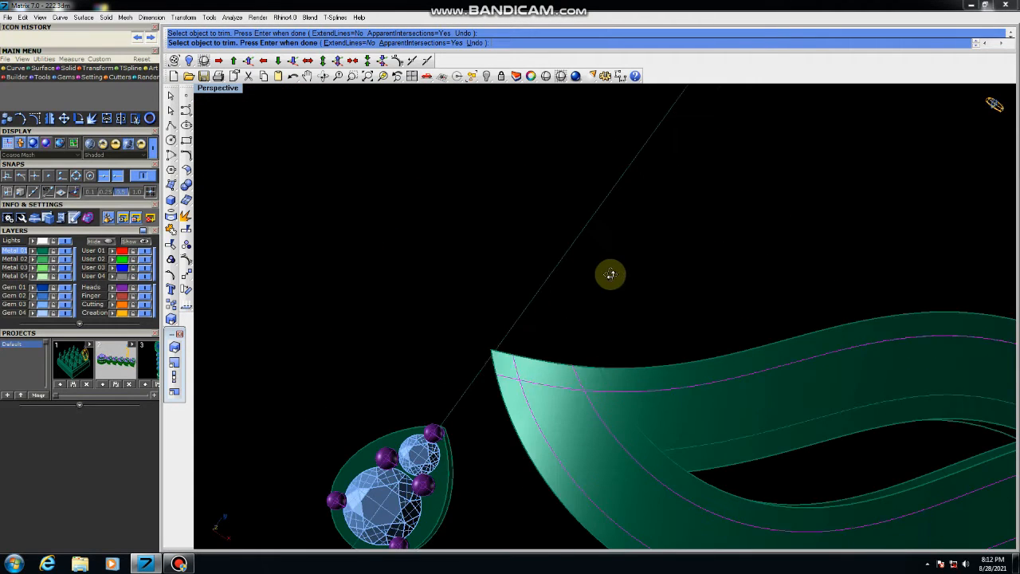
pyautogui.click(520, 374)
pyautogui.click(564, 401)
pyautogui.click(579, 375)
pyautogui.click(610, 405)
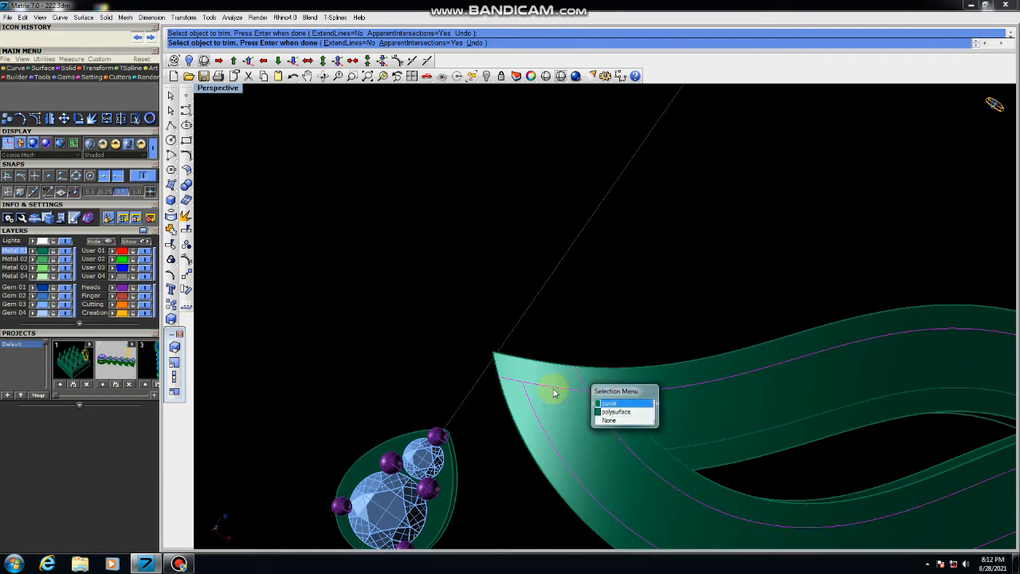
pyautogui.click(516, 386)
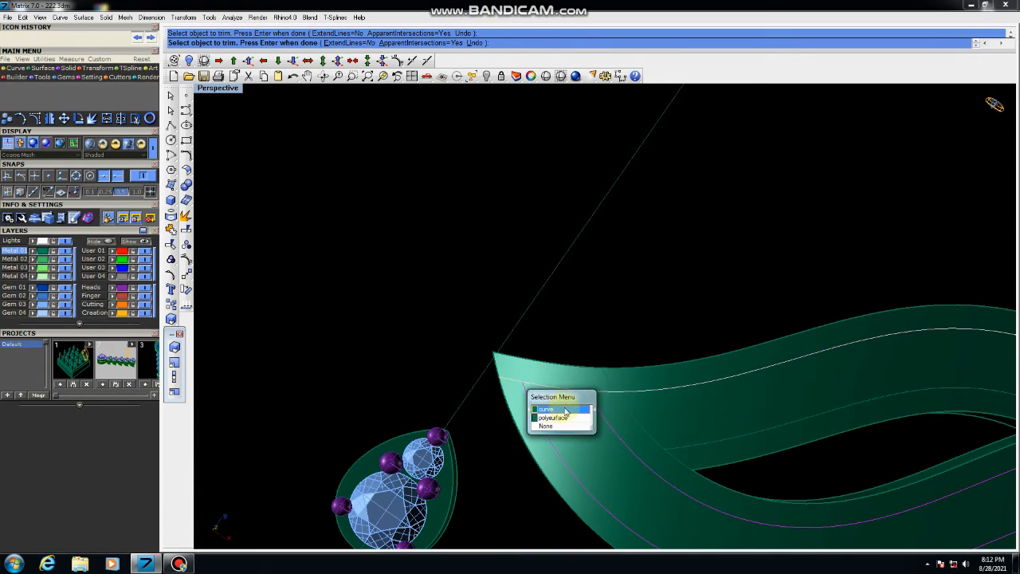
pyautogui.click(565, 412)
pyautogui.click(601, 389)
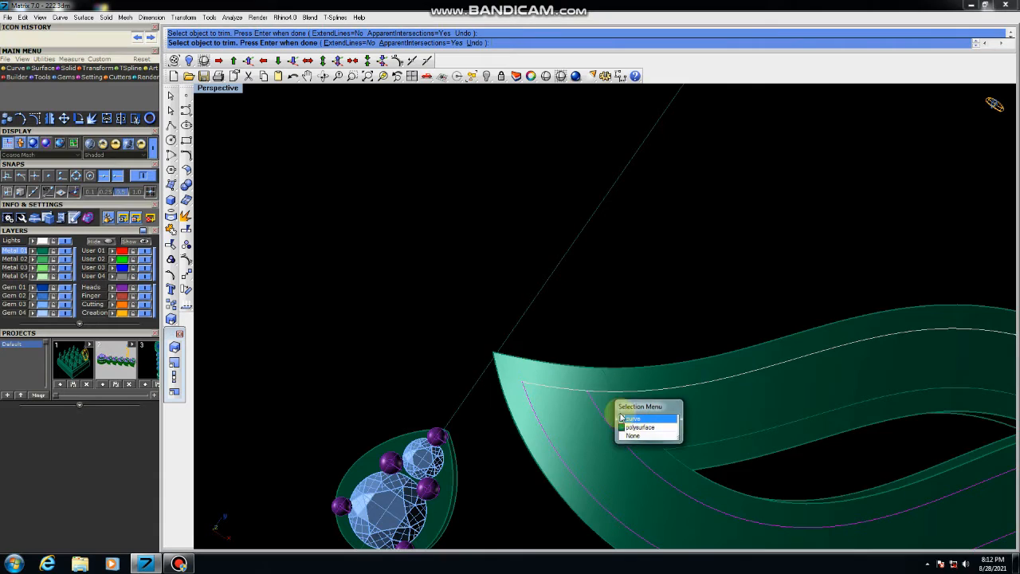
pyautogui.click(622, 417)
pyautogui.scroll(-12, 509, 344)
pyautogui.moveTo(670, 402); pyautogui.dragTo(618, 351, button='right')
pyautogui.rightClick(625, 346)
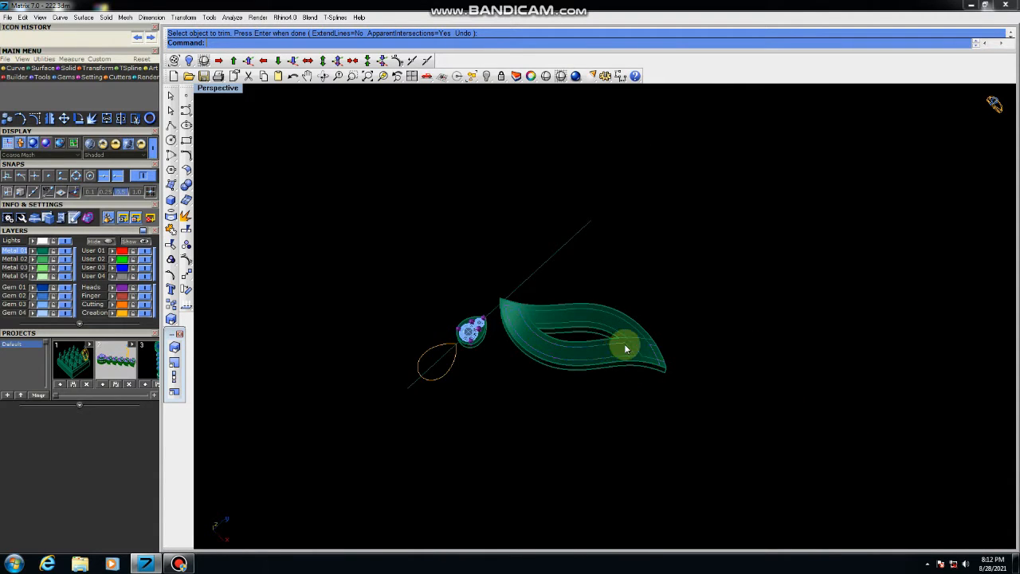
# Delete the leftover trimmed curve segment near the right end of the leaf
pyautogui.scroll(5, 626, 348)
pyautogui.click(624, 335)
pyautogui.click(659, 358)
pyautogui.press('Delete')
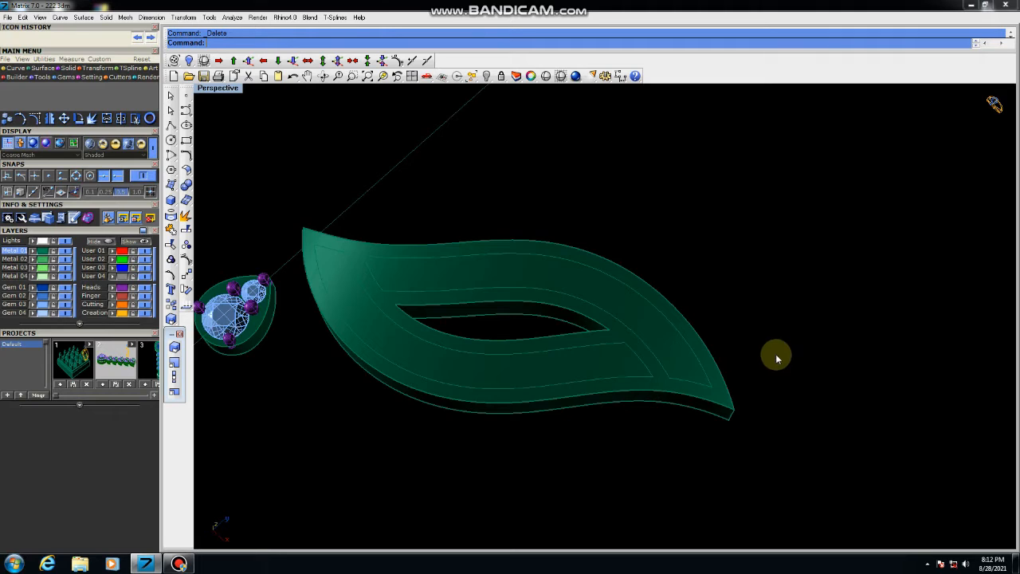
# Join the leaf's inset and opening edge curves, excluding the leaf solid and the long guide line from the selection
pyautogui.scroll(-5, 776, 355)
pyautogui.moveTo(684, 367); pyautogui.dragTo(764, 351, button='right')
pyautogui.scroll(4, 572, 289)
pyautogui.scroll(-3, 572, 289)
pyautogui.moveTo(677, 303); pyautogui.dragTo(733, 279, button='right')
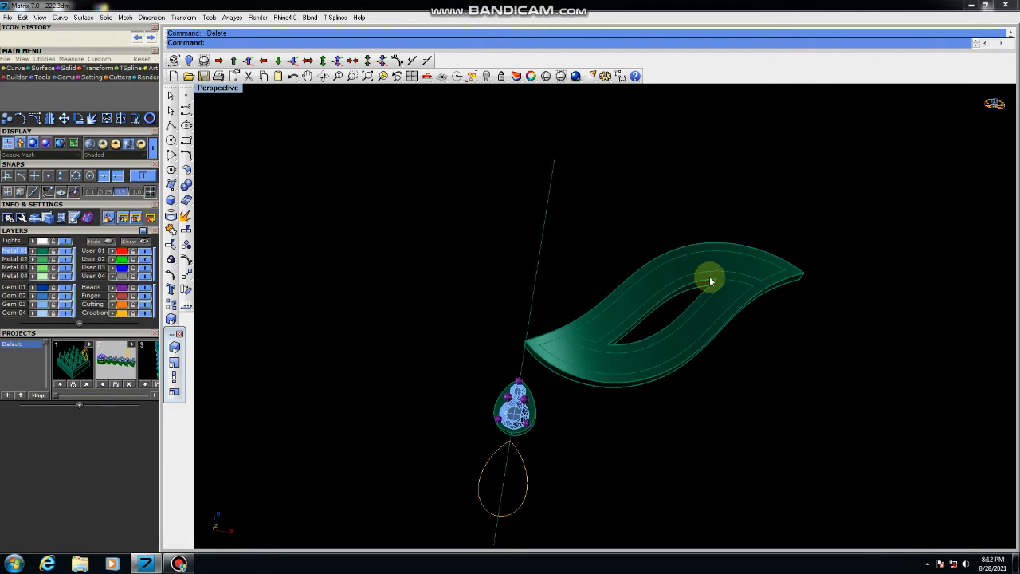
pyautogui.moveTo(821, 175); pyautogui.dragTo(519, 365)
pyautogui.scroll(5, 672, 303)
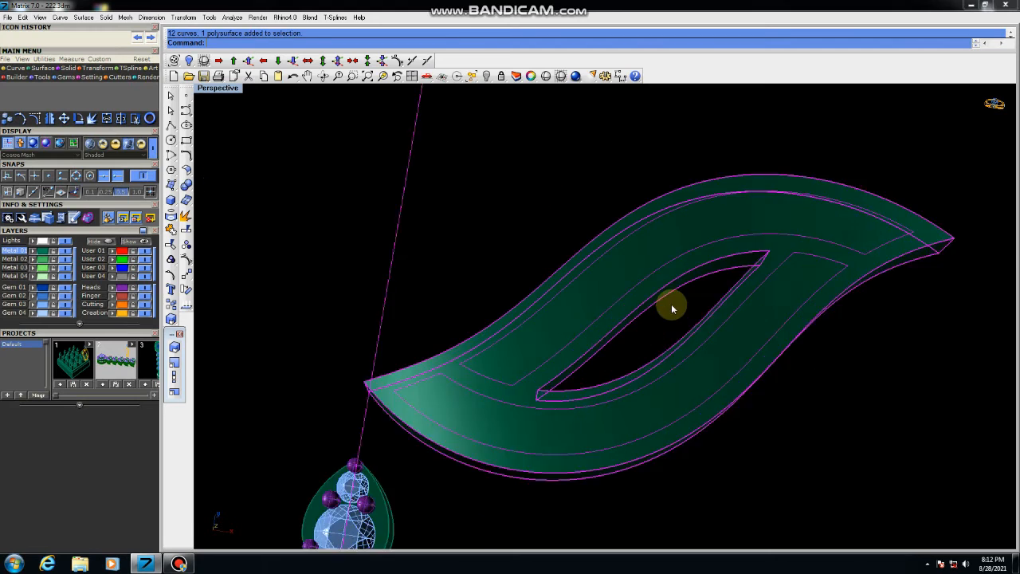
pyautogui.scroll(-5, 784, 347)
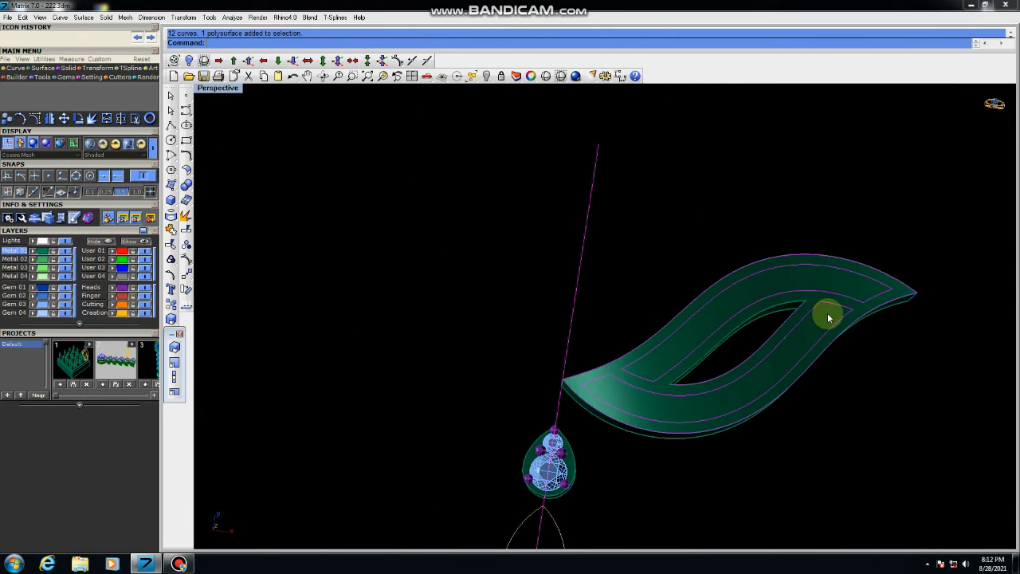
pyautogui.keyDown('ctrl'); pyautogui.moveTo(909, 321); pyautogui.dragTo(903, 322); pyautogui.keyUp('ctrl')
pyautogui.keyDown('ctrl'); pyautogui.moveTo(617, 272); pyautogui.dragTo(510, 300); pyautogui.keyUp('ctrl')
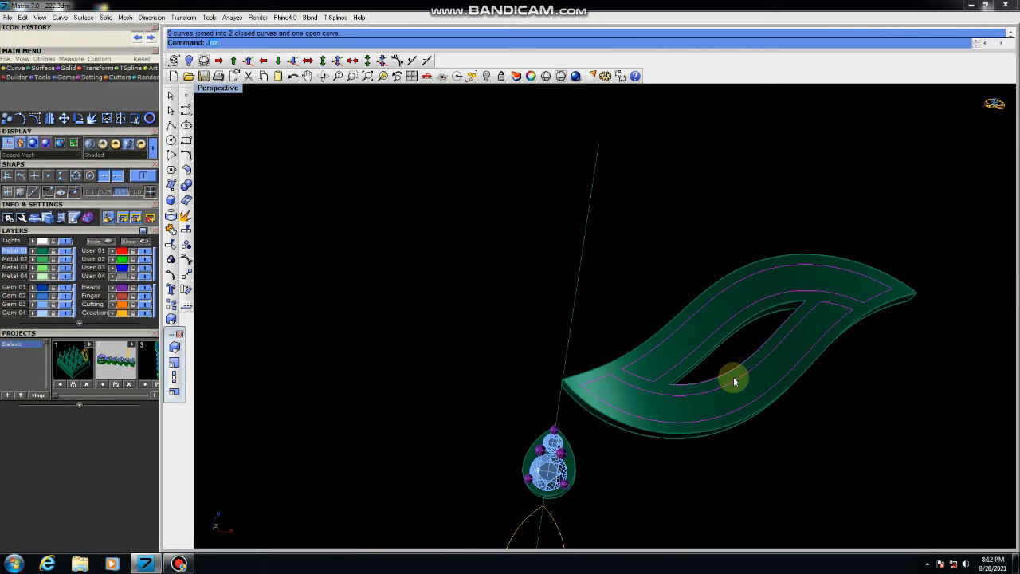
# Patch the upper band's closed inset outline on the leaf with the default patch options
pyautogui.press('Escape')
pyautogui.scroll(-2, 816, 285)
pyautogui.moveTo(777, 388); pyautogui.dragTo(608, 367, button='right')
pyautogui.scroll(3, 674, 320)
pyautogui.scroll(-3, 673, 320)
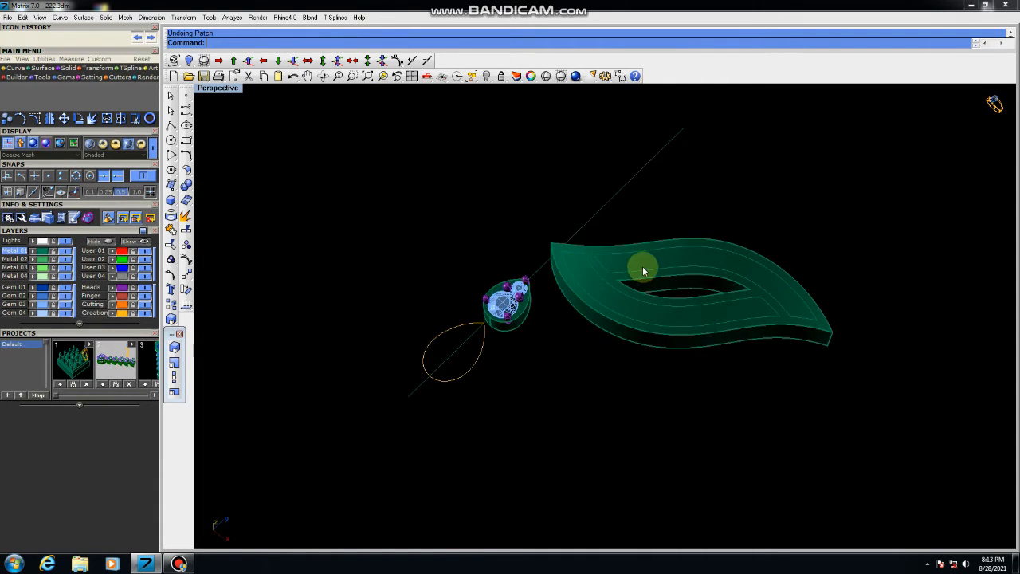
pyautogui.scroll(5, 643, 266)
pyautogui.scroll(-5, 444, 242)
pyautogui.scroll(7, 609, 257)
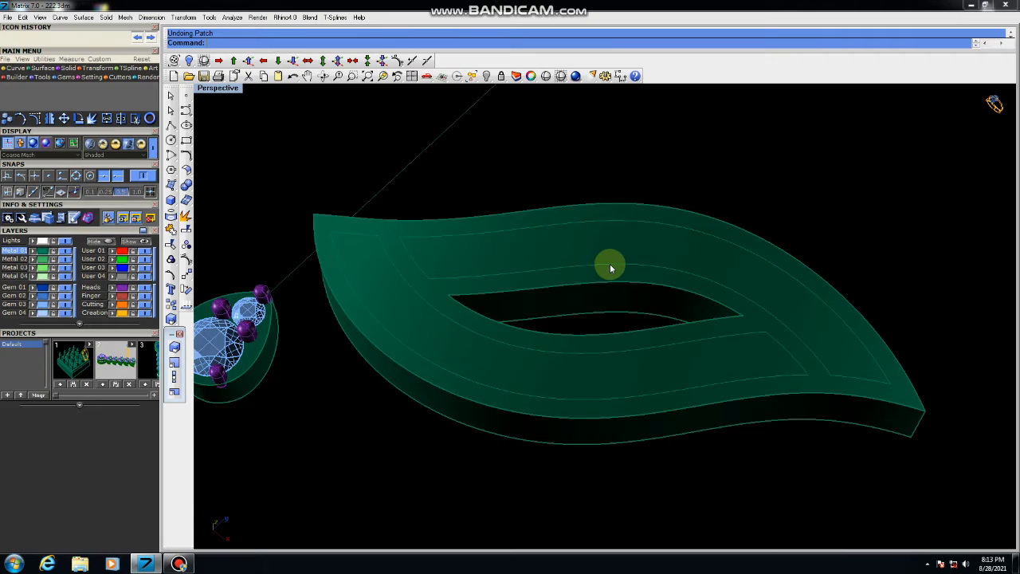
pyautogui.click(610, 264)
pyautogui.click(637, 284)
pyautogui.write('Patch')
pyautogui.press('Return')
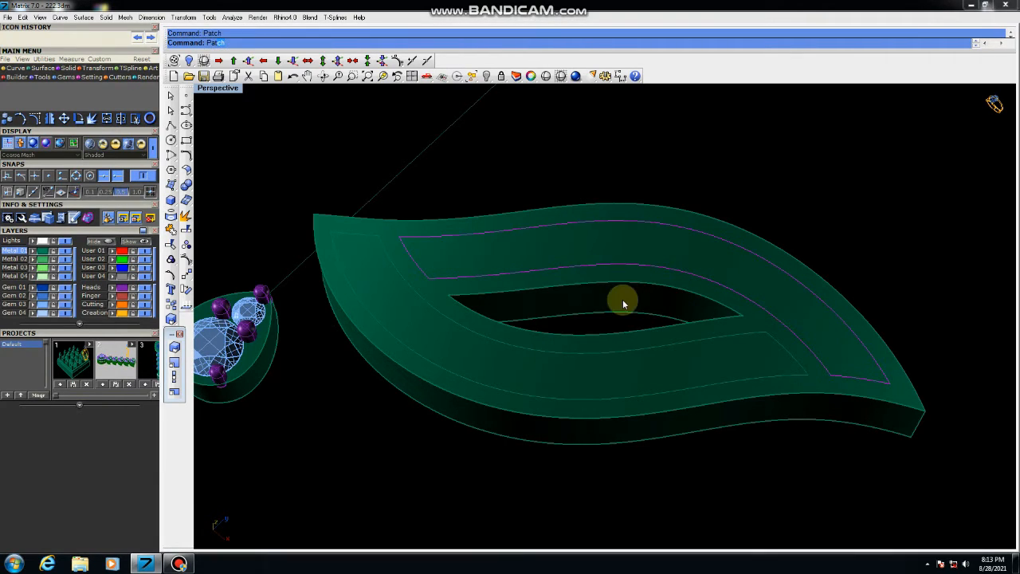
pyautogui.click(587, 369)
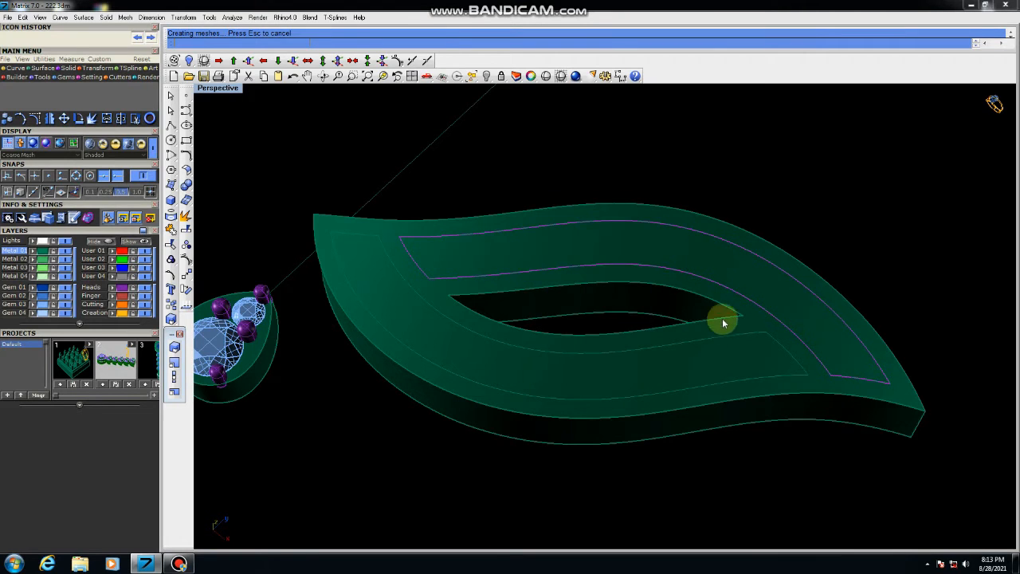
# Patch the lower band's closed inset outline on the leaf with the same default options
pyautogui.click(668, 345)
pyautogui.click(700, 373)
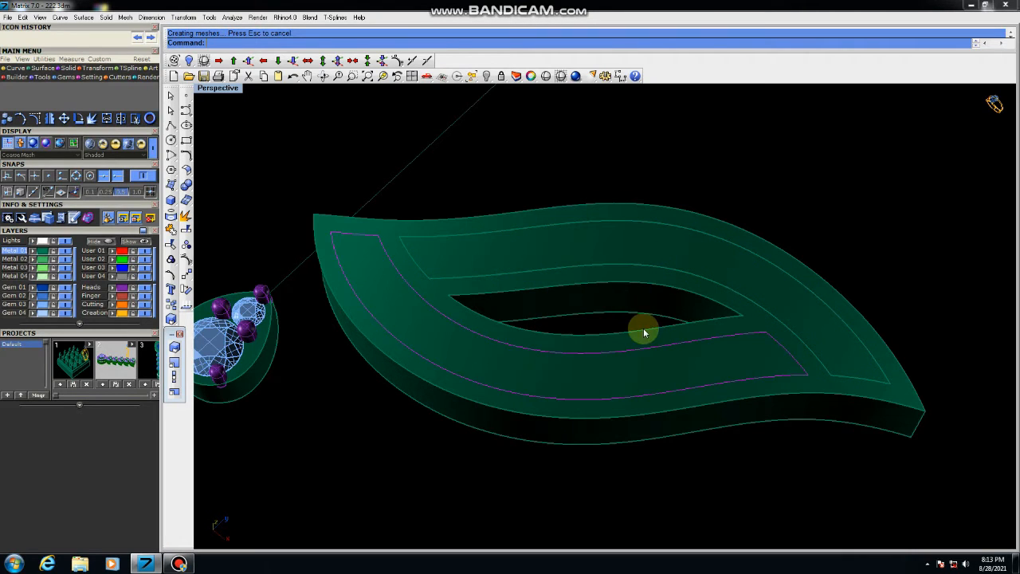
pyautogui.rightClick(629, 319)
pyautogui.click(554, 369)
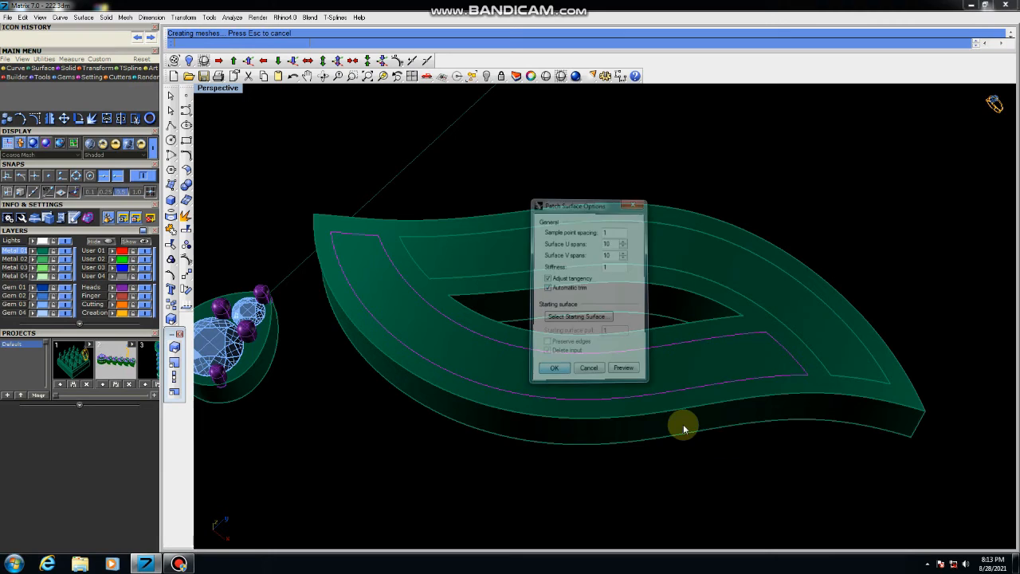
# Extrude both patch surfaces together into capped solids, using both sides, so they pass completely through the leaf
pyautogui.click(730, 374)
pyautogui.keyDown('shift'); pyautogui.click(822, 339); pyautogui.keyUp('shift')
pyautogui.keyDown('ctrl'); pyautogui.click(841, 383); pyautogui.keyUp('ctrl')
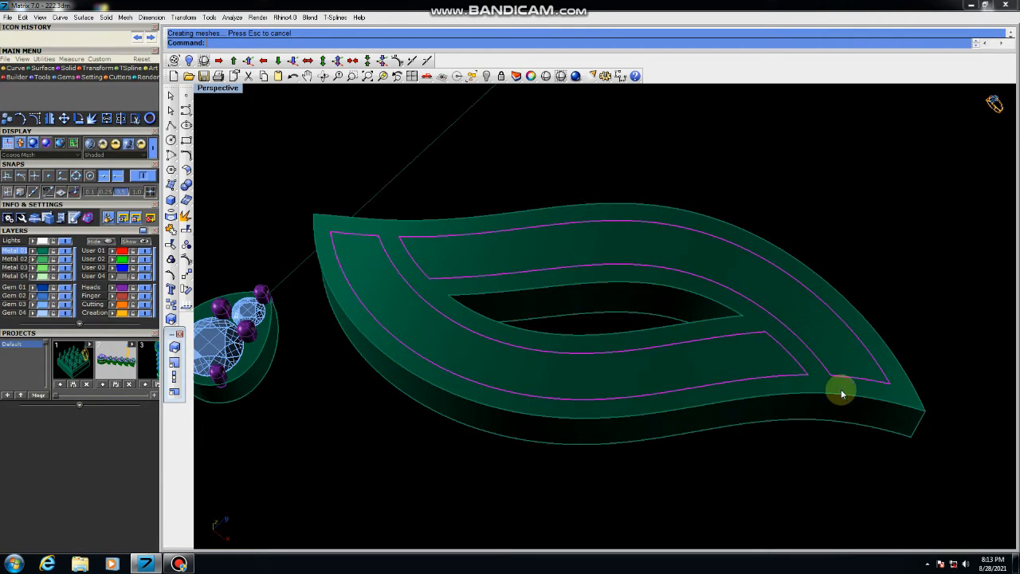
pyautogui.scroll(-5, 747, 300)
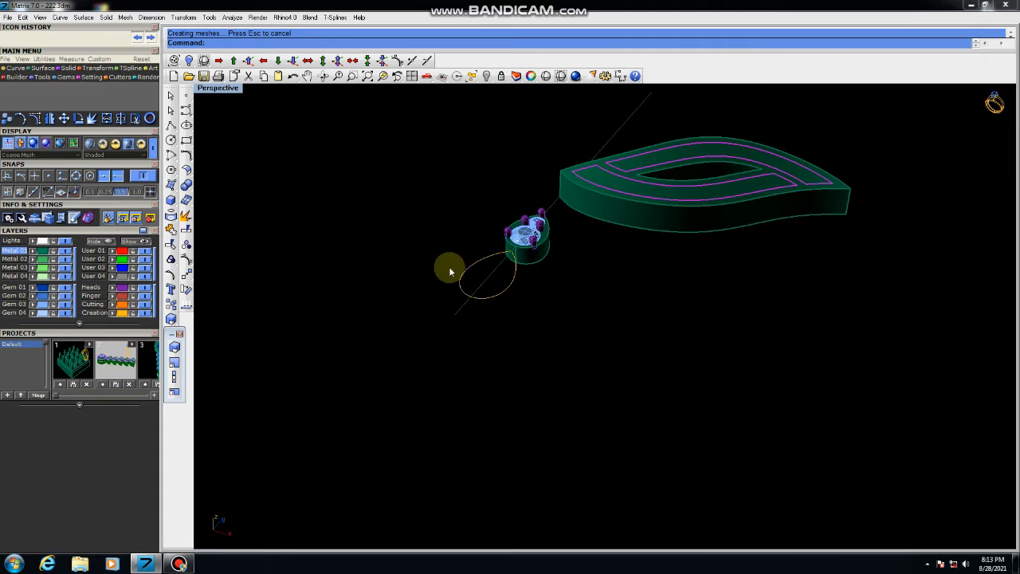
pyautogui.click(172, 202)
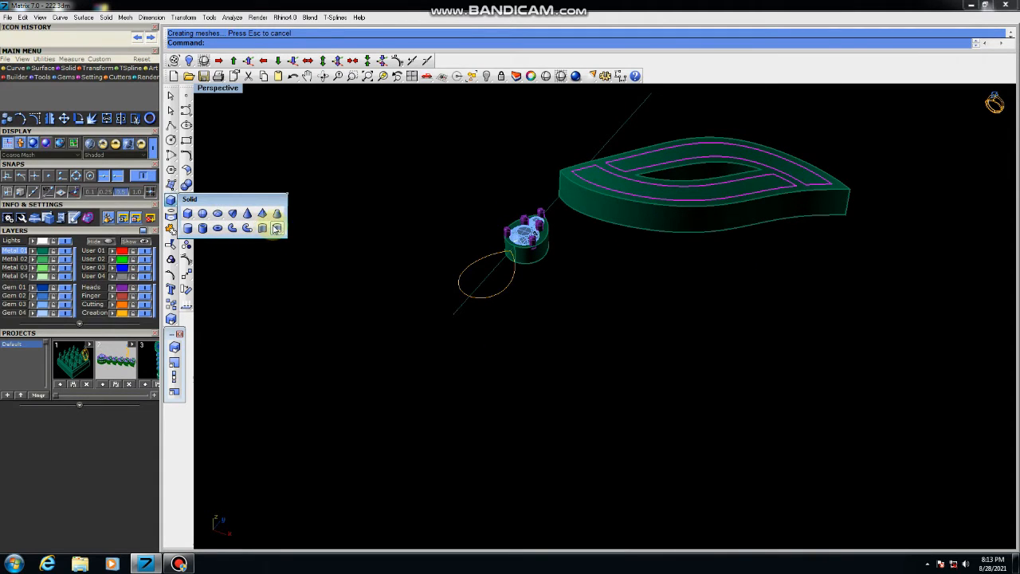
pyautogui.click(276, 229)
pyautogui.scroll(-2, 571, 302)
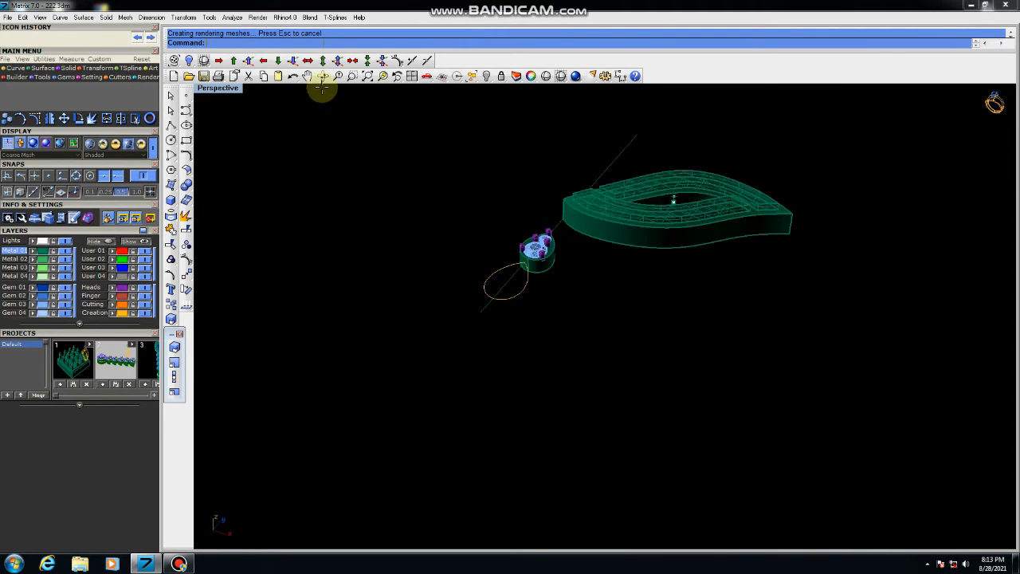
pyautogui.click(309, 43)
pyautogui.moveTo(598, 237); pyautogui.dragTo(612, 200, button='right')
pyautogui.scroll(2, 611, 198)
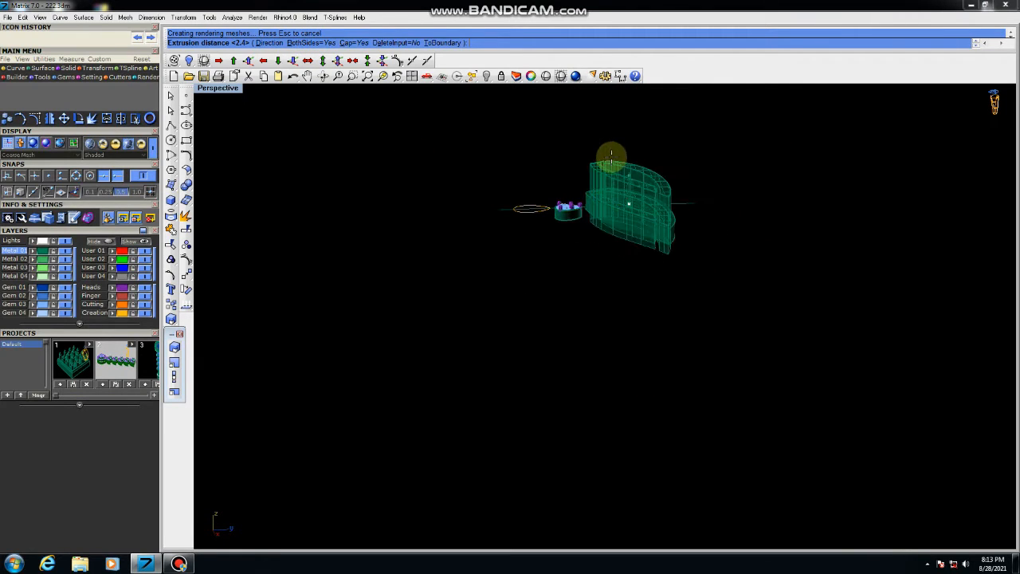
pyautogui.scroll(2, 614, 165)
pyautogui.scroll(2, 613, 164)
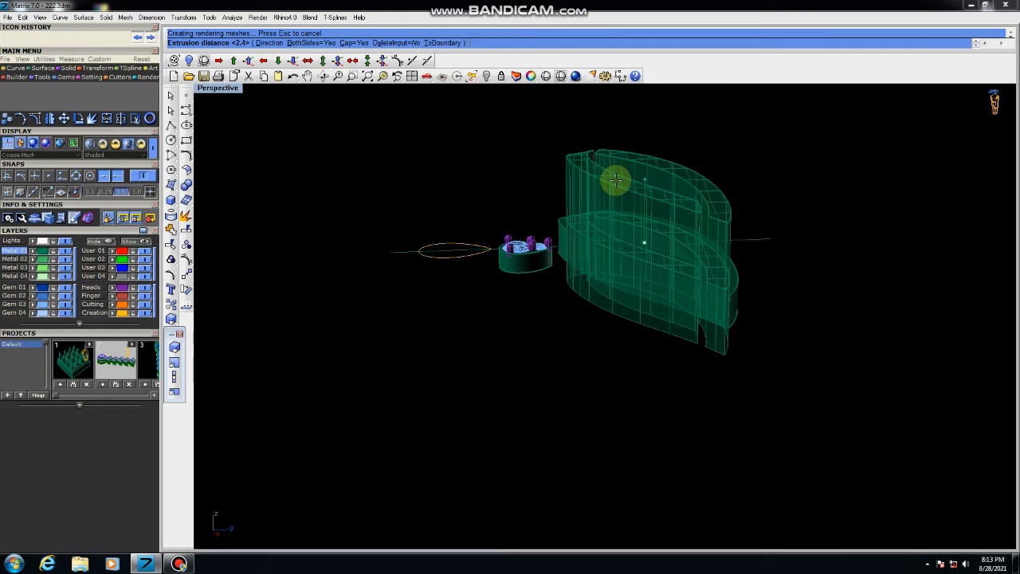
pyautogui.click(611, 185)
pyautogui.click(439, 346)
# Subtract the two extruded band solids from the leaf with Boolean Difference and delete the leftover cutters
pyautogui.moveTo(684, 321); pyautogui.dragTo(615, 312, button='right')
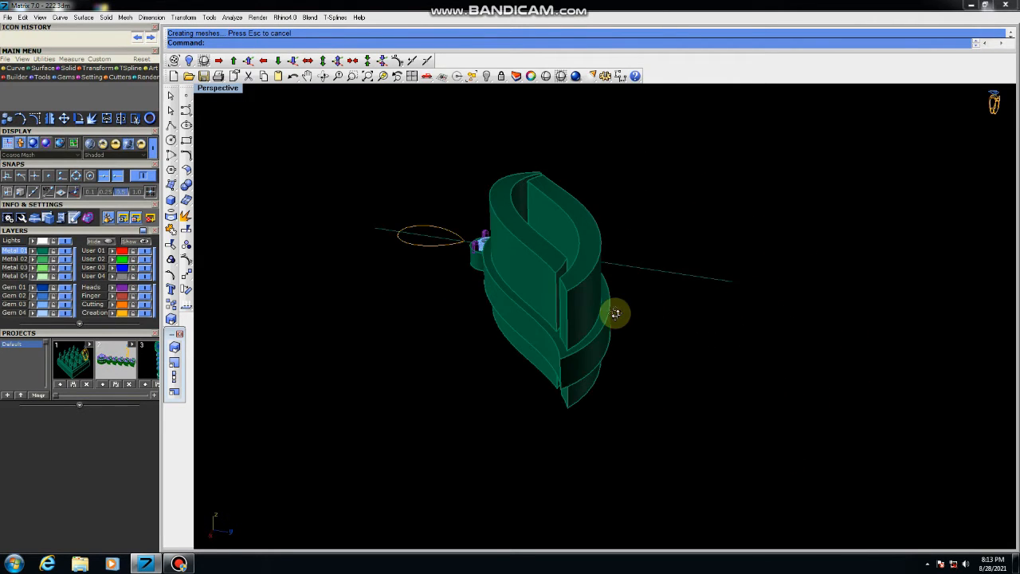
pyautogui.scroll(3, 539, 341)
pyautogui.scroll(-2, 542, 338)
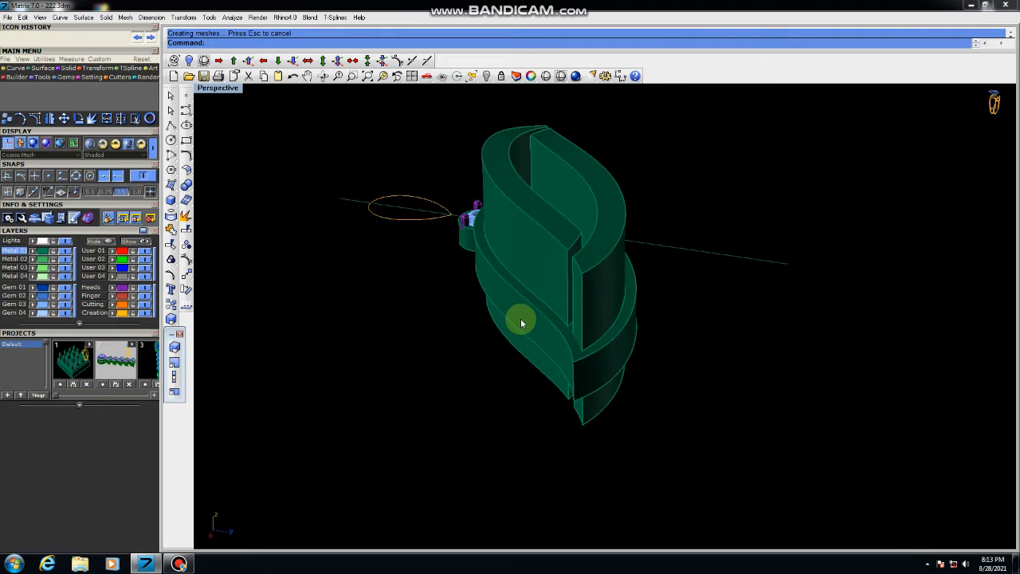
pyautogui.click(520, 318)
pyautogui.click(185, 185)
pyautogui.click(217, 200)
pyautogui.click(514, 175)
pyautogui.press('Return')
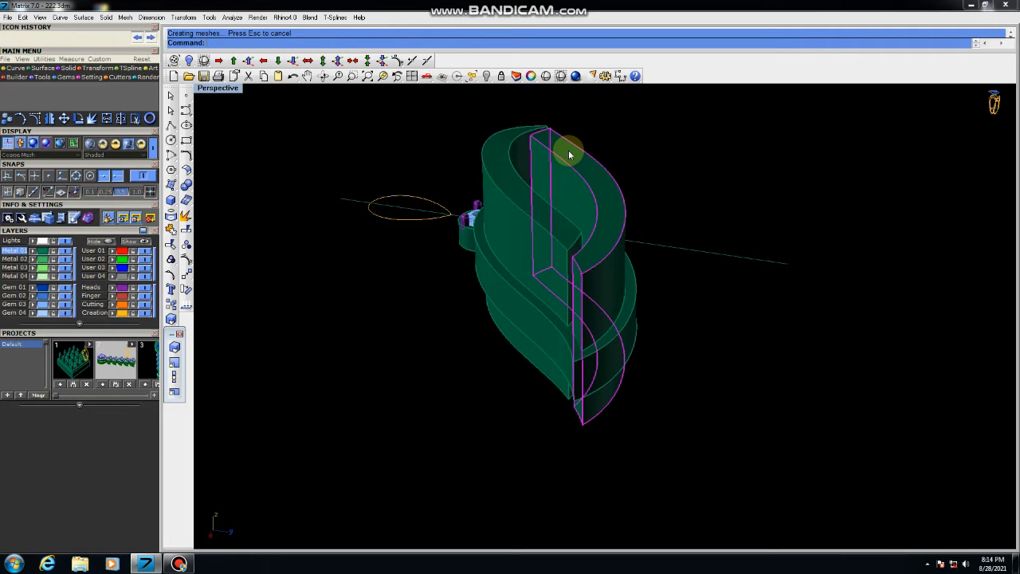
pyautogui.press('Delete')
# Examine the cut-out leaf frame and its band openings from several angles and distances
pyautogui.moveTo(594, 258); pyautogui.dragTo(616, 312, button='right')
pyautogui.scroll(5, 615, 313)
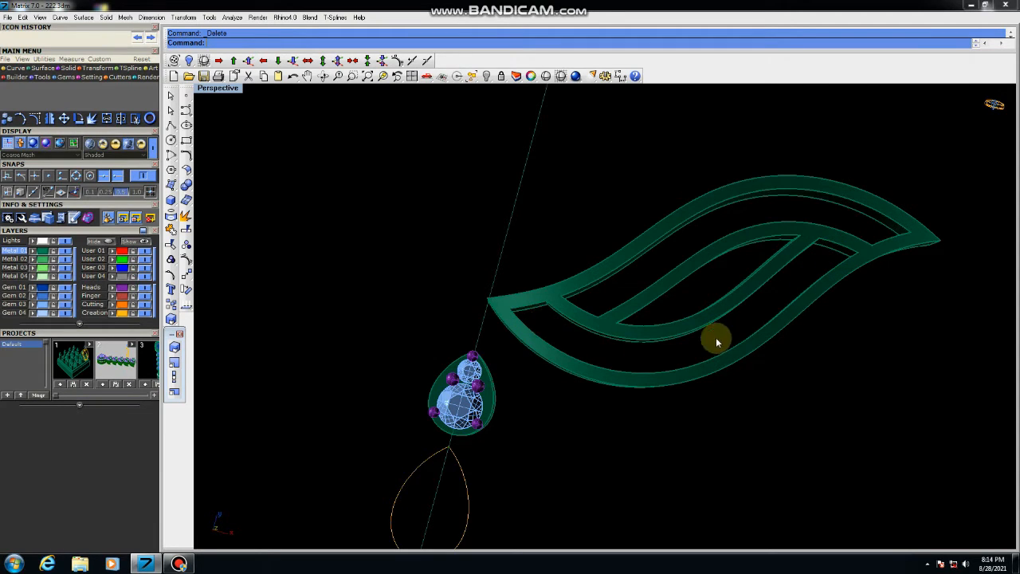
pyautogui.scroll(-6, 628, 287)
pyautogui.moveTo(658, 328); pyautogui.dragTo(647, 298, button='right')
pyautogui.moveTo(629, 209); pyautogui.dragTo(582, 331, button='right')
pyautogui.scroll(4, 556, 335)
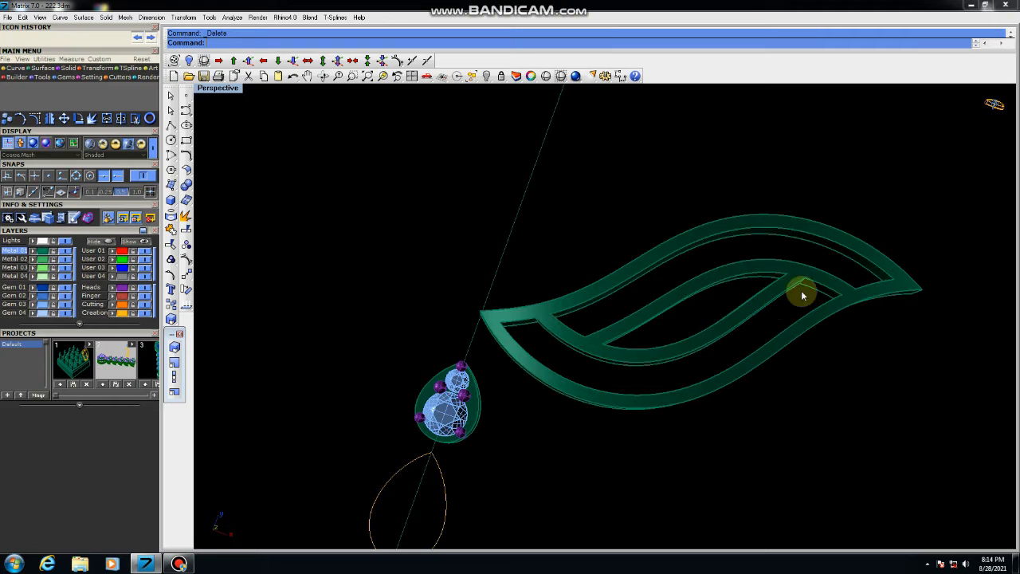
pyautogui.scroll(4, 518, 314)
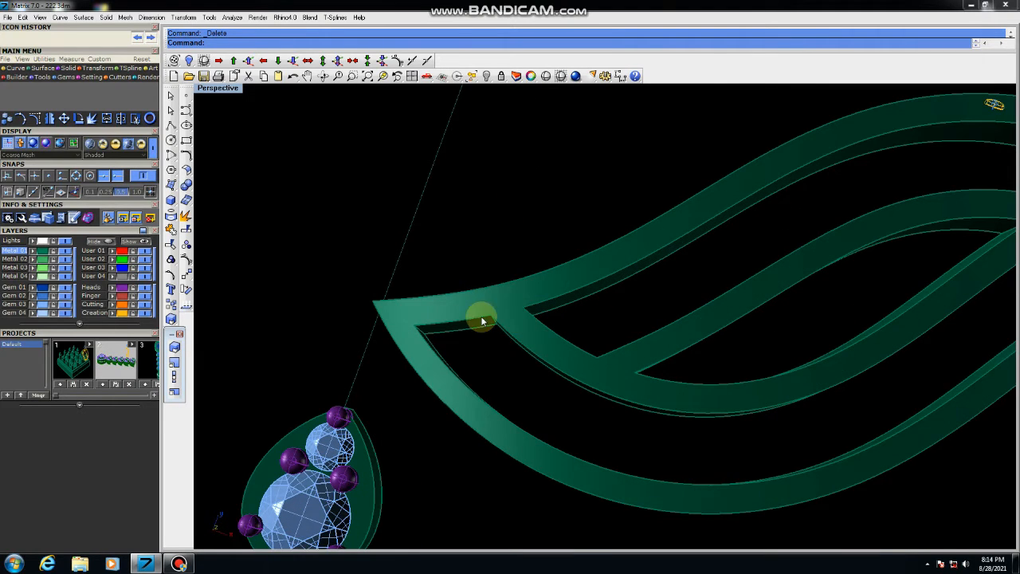
pyautogui.scroll(-4, 467, 353)
pyautogui.scroll(-3, 678, 383)
pyautogui.moveTo(683, 417); pyautogui.dragTo(617, 276, button='right')
pyautogui.scroll(3, 616, 277)
pyautogui.scroll(-3, 617, 277)
pyautogui.scroll(3, 614, 283)
pyautogui.scroll(-3, 615, 287)
pyautogui.moveTo(670, 366); pyautogui.dragTo(657, 384, button='right')
pyautogui.scroll(-6, 641, 359)
pyautogui.scroll(8, 635, 328)
pyautogui.moveTo(702, 346); pyautogui.dragTo(675, 359, button='right')
pyautogui.scroll(-6, 661, 358)
pyautogui.scroll(9, 640, 370)
pyautogui.scroll(-5, 632, 368)
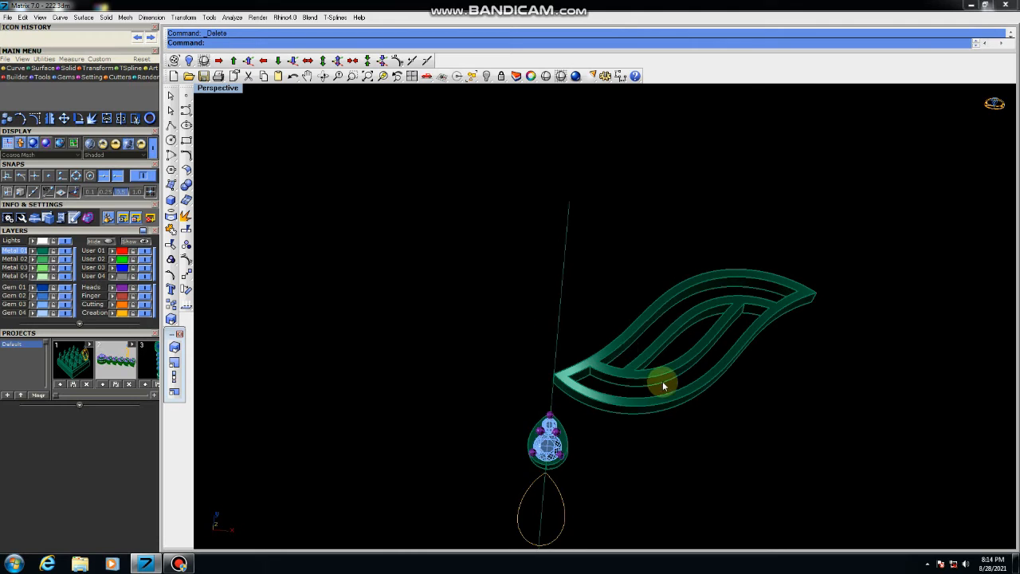
# Try mirroring the leaf frame across the vertical axis through origin 0 in the top view, check it in perspective, and undo the mirror
pyautogui.scroll(7, 662, 381)
pyautogui.click(663, 379)
pyautogui.scroll(-5, 670, 373)
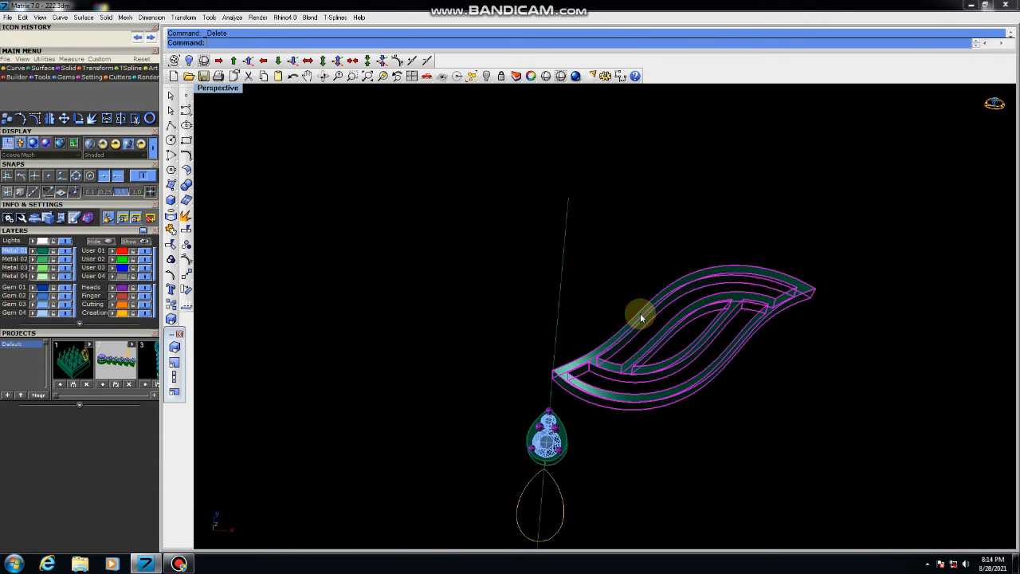
pyautogui.hotkey('ctrl', 'F1')
pyautogui.scroll(-3, 643, 314)
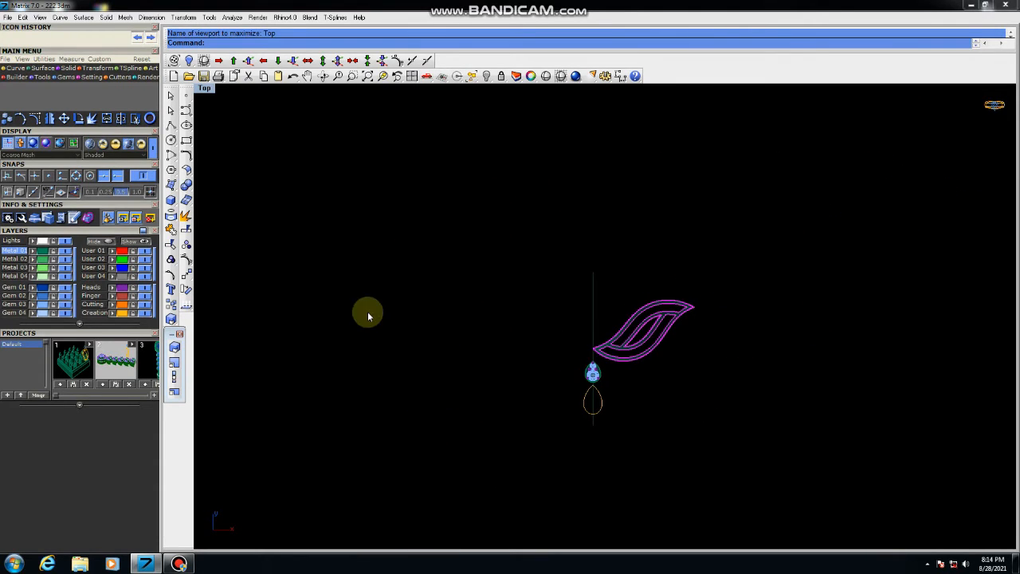
pyautogui.click(190, 276)
pyautogui.click(278, 287)
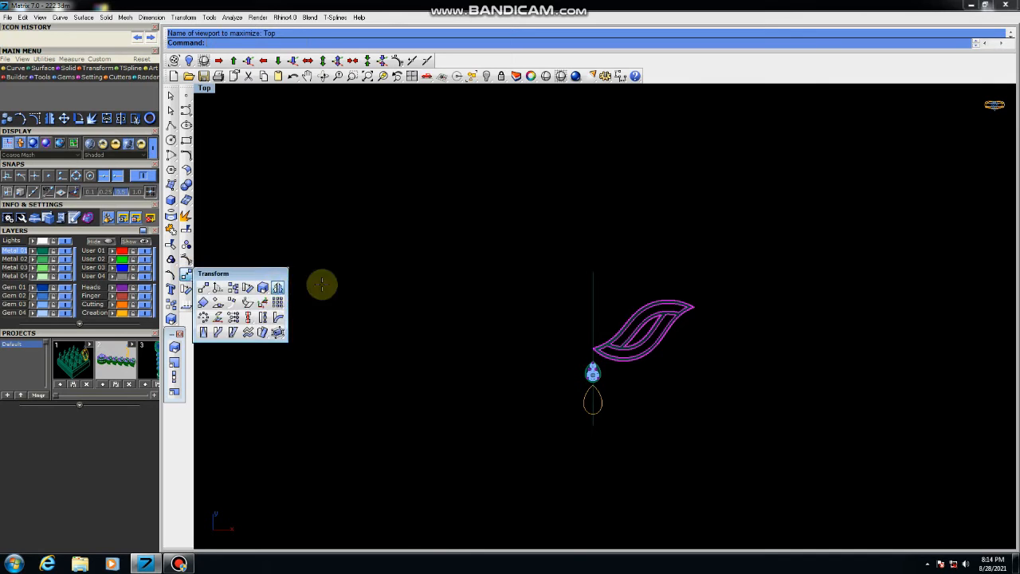
pyautogui.write('0')
pyautogui.press('Return')
pyautogui.click(582, 216)
pyautogui.hotkey('ctrl', 'F3')
pyautogui.press('Escape')
pyautogui.moveTo(659, 301)
pyautogui.mouseDown(button='right')
pyautogui.moveTo(781, 251)
pyautogui.moveTo(654, 319)
pyautogui.mouseUp(button='right')
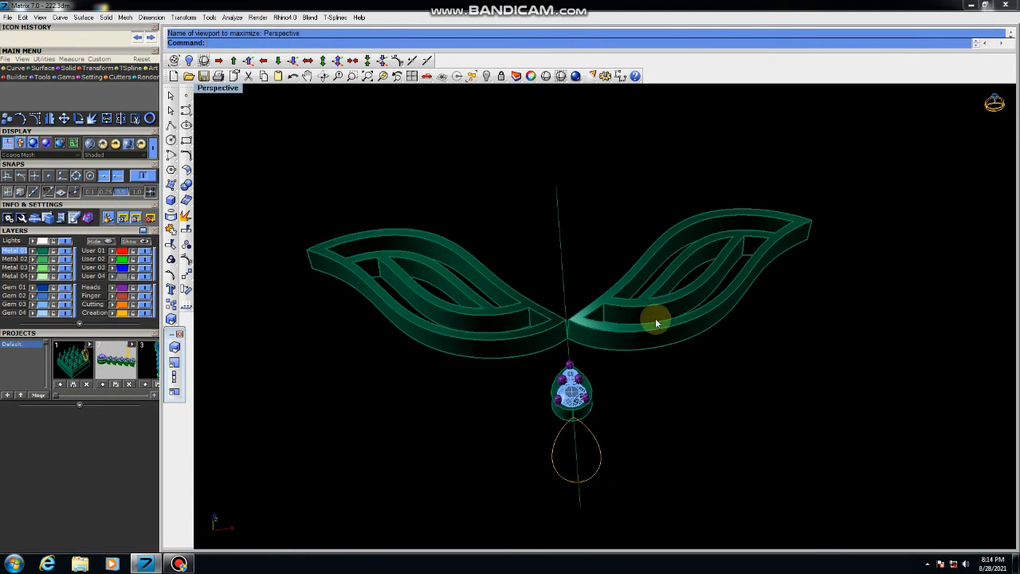
pyautogui.hotkey('ctrl', 'z')
# Select the complete pear-shaped drop cluster, including its metal base, both gems and all prongs
pyautogui.scroll(5, 573, 408)
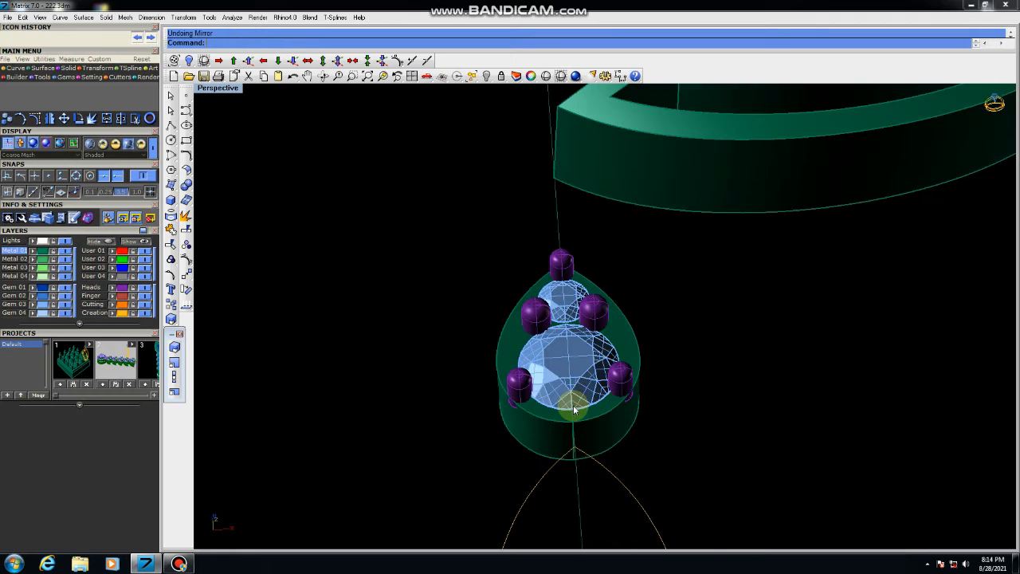
pyautogui.click(592, 397)
pyautogui.click(659, 326)
pyautogui.moveTo(679, 248); pyautogui.dragTo(476, 417)
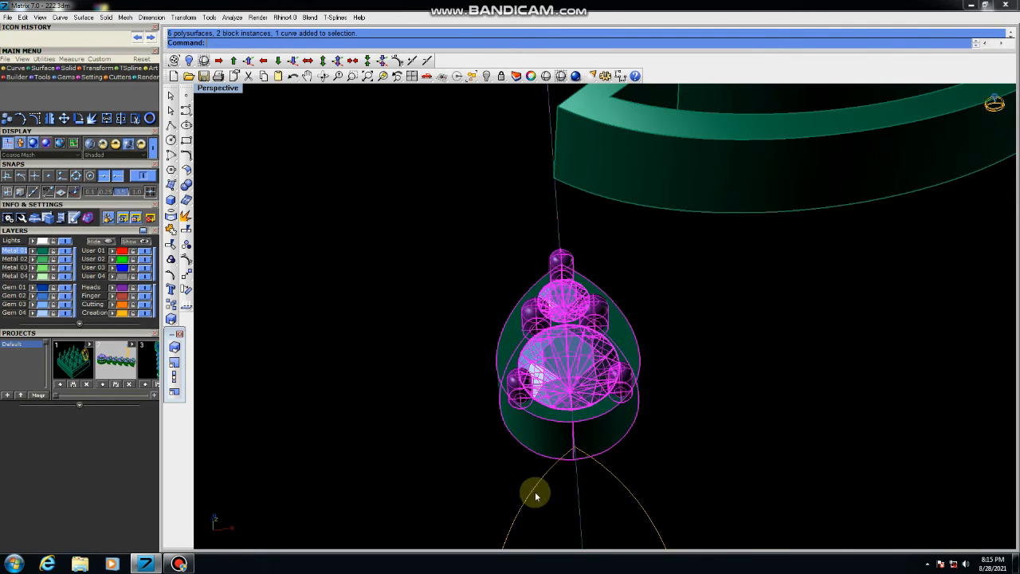
pyautogui.scroll(-3, 535, 490)
pyautogui.moveTo(613, 467); pyautogui.dragTo(258, 319, button='right')
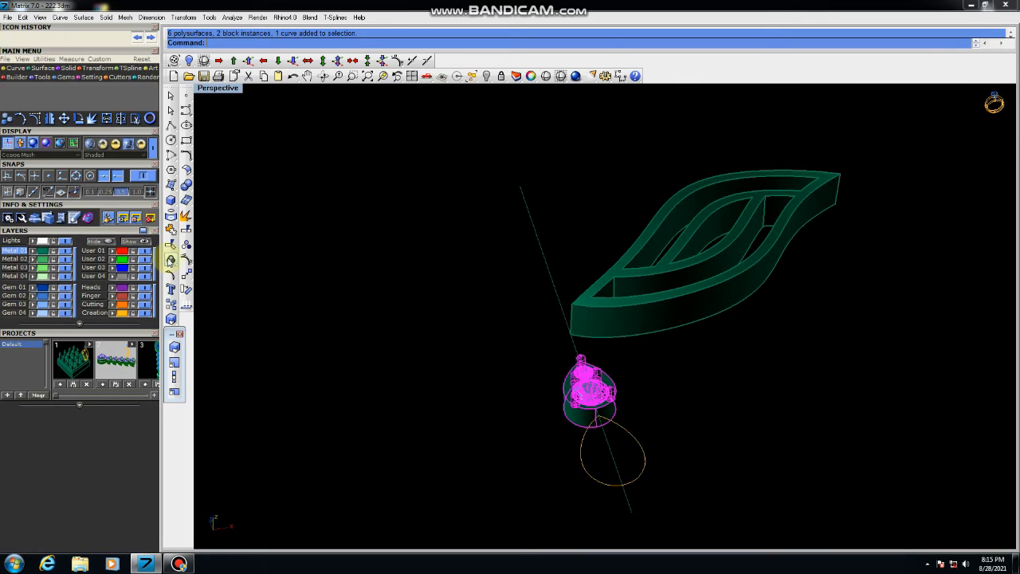
# Show the reference sketch on layer Metal 02 in the top view
pyautogui.hotkey('ctrl', 'F1')
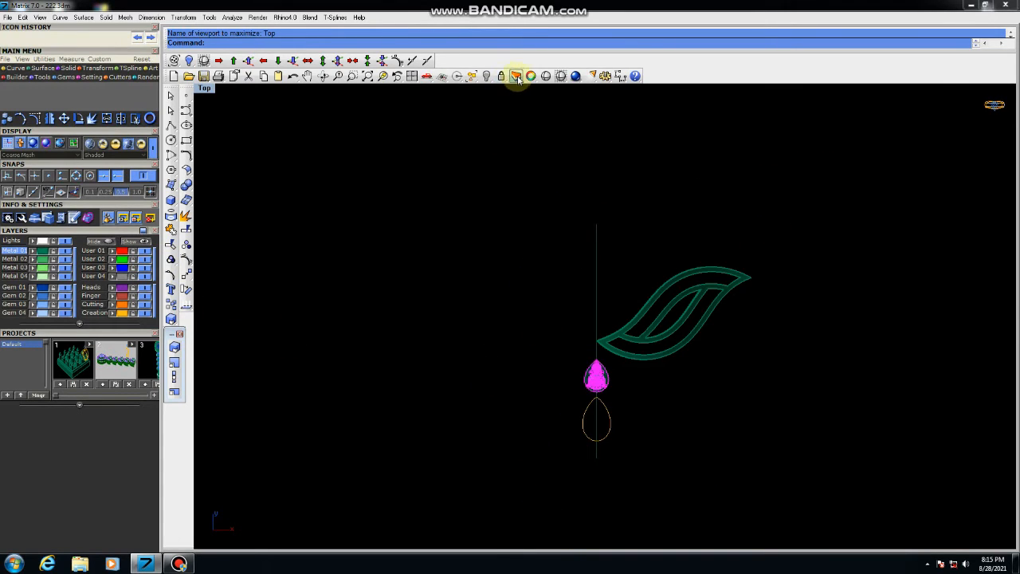
pyautogui.click(517, 75)
pyautogui.click(908, 142)
pyautogui.click(946, 143)
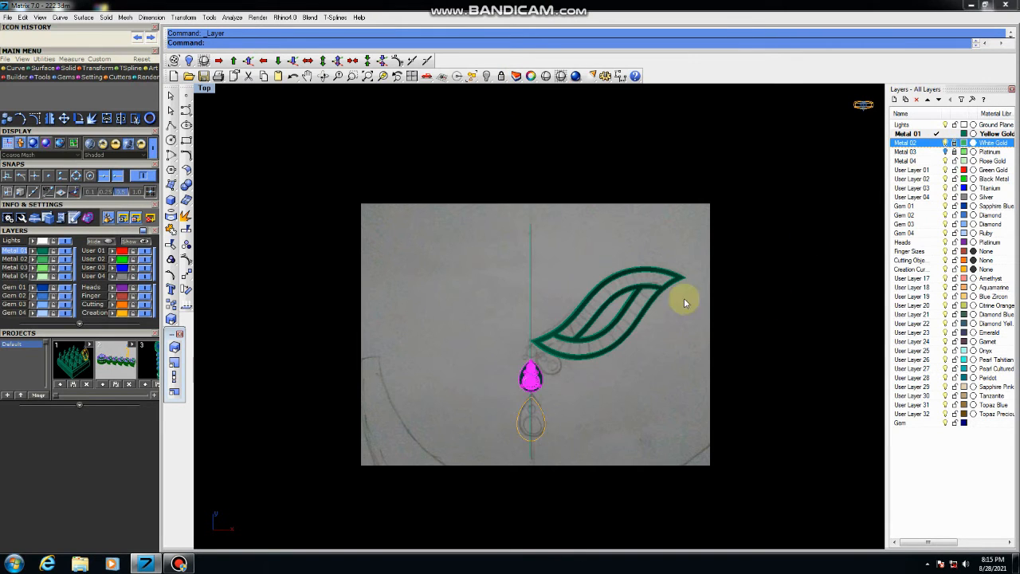
pyautogui.scroll(3, 552, 374)
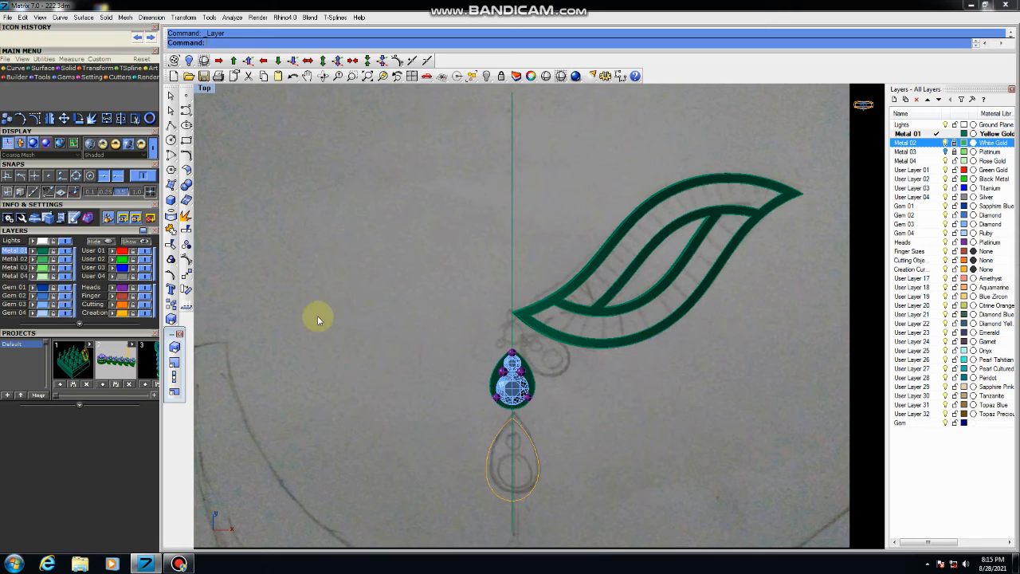
# Rotate a copy of the pear-shaped cluster about origin 0 onto the sketched drop just beneath the leaf
pyautogui.click(497, 375)
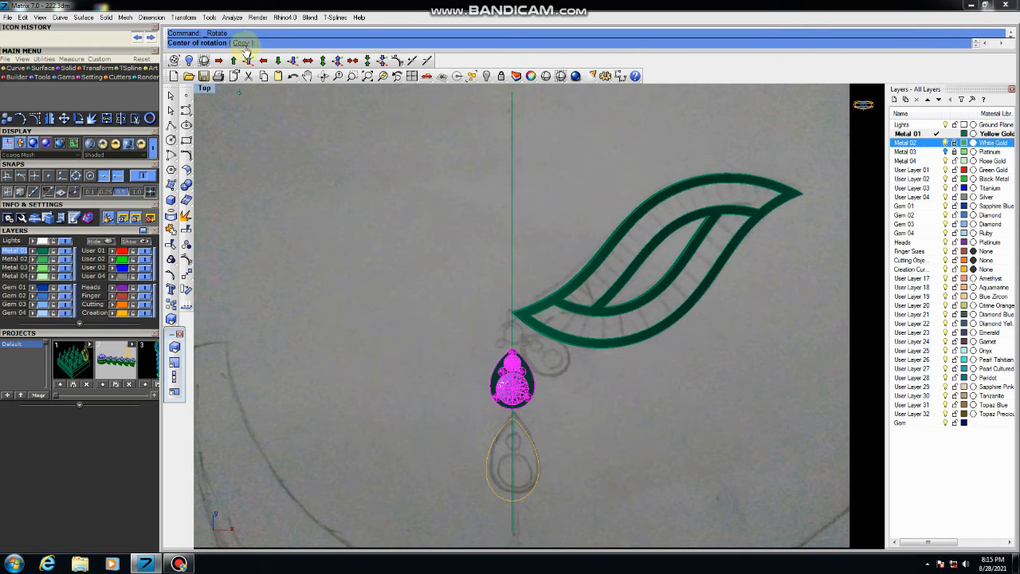
pyautogui.click(242, 44)
pyautogui.click(512, 312)
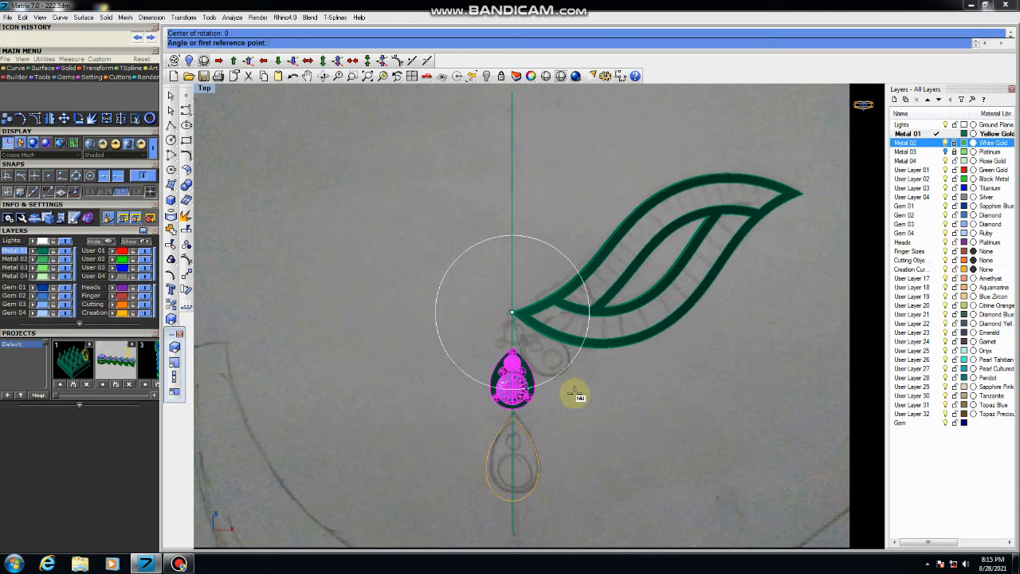
pyautogui.click(599, 449)
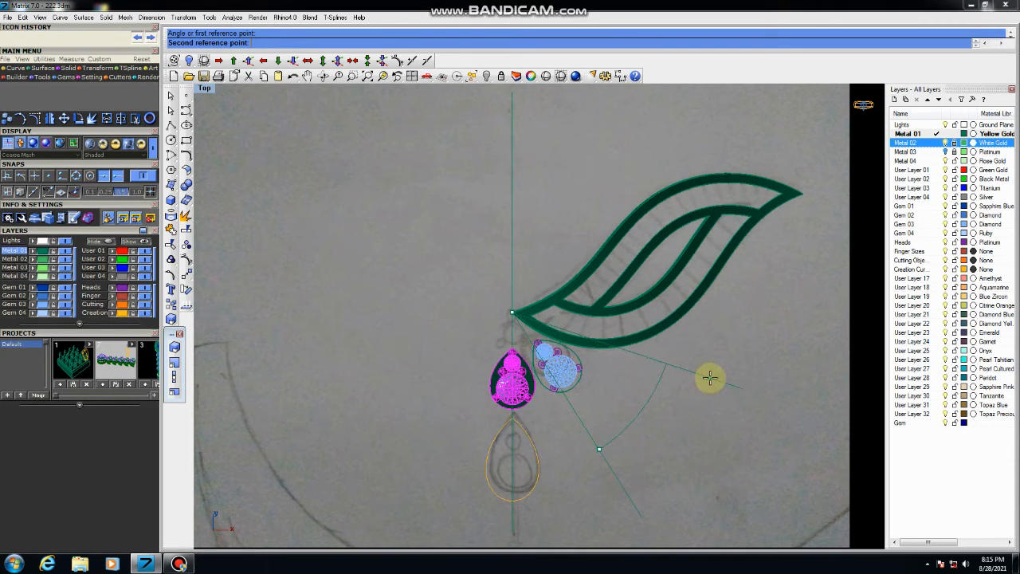
pyautogui.click(712, 382)
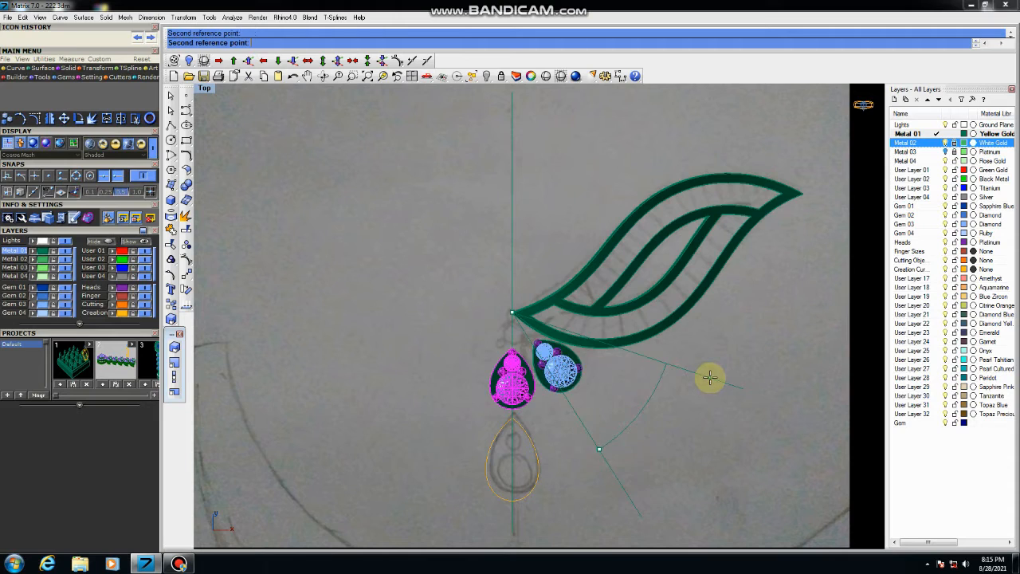
# Mirror the rotated cluster copy across the vertical centre line to the opposite side of the central drop
pyautogui.click(555, 368)
pyautogui.click(186, 271)
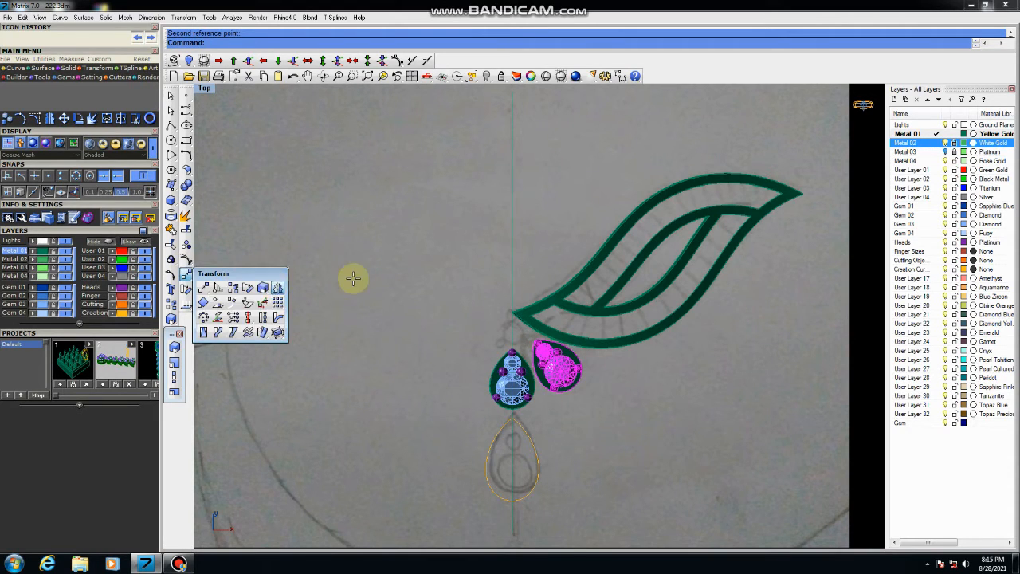
pyautogui.click(505, 278)
pyautogui.click(497, 192)
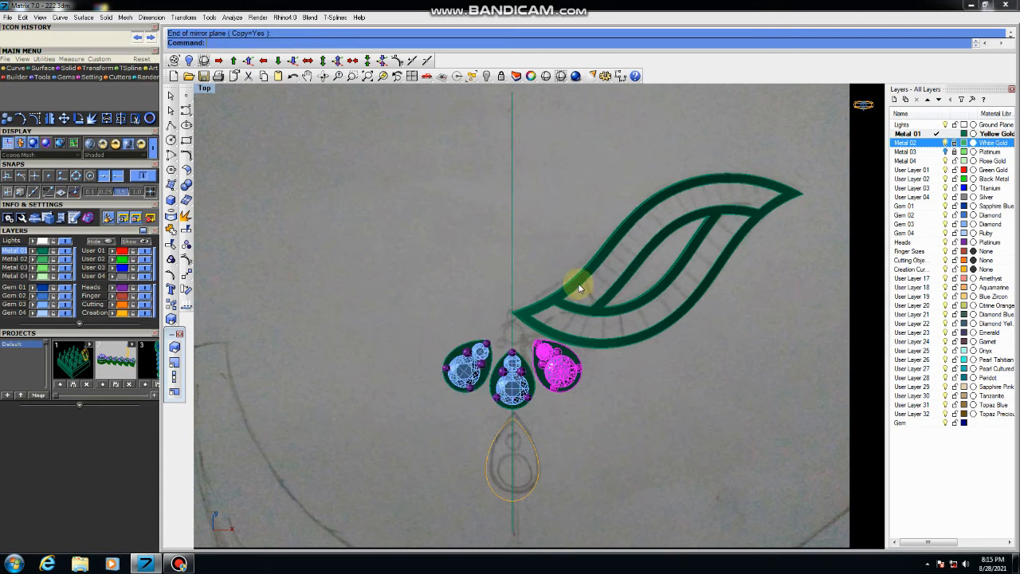
# Mirror the banded leaf across the vertical centre line, starting the mirror plane at origin 0
pyautogui.click(535, 269)
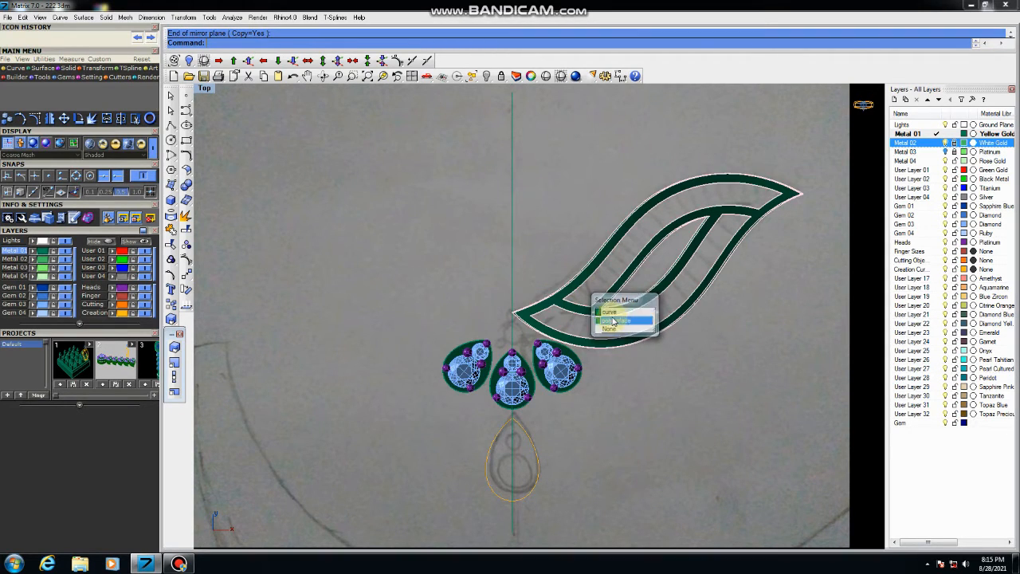
pyautogui.click(613, 321)
pyautogui.press('Return')
pyautogui.write('0')
pyautogui.press('Return')
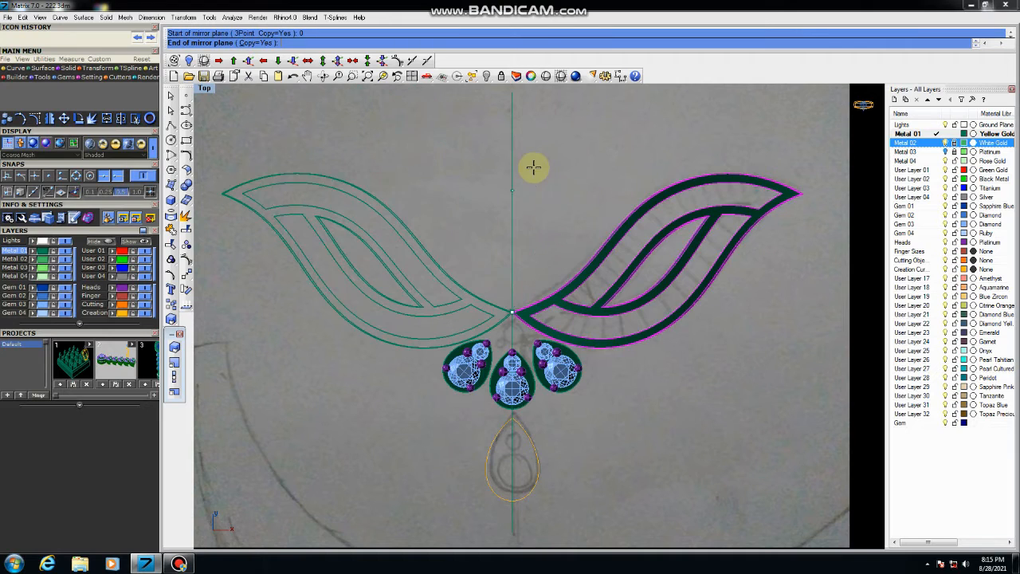
pyautogui.click(531, 155)
pyautogui.scroll(-3, 578, 344)
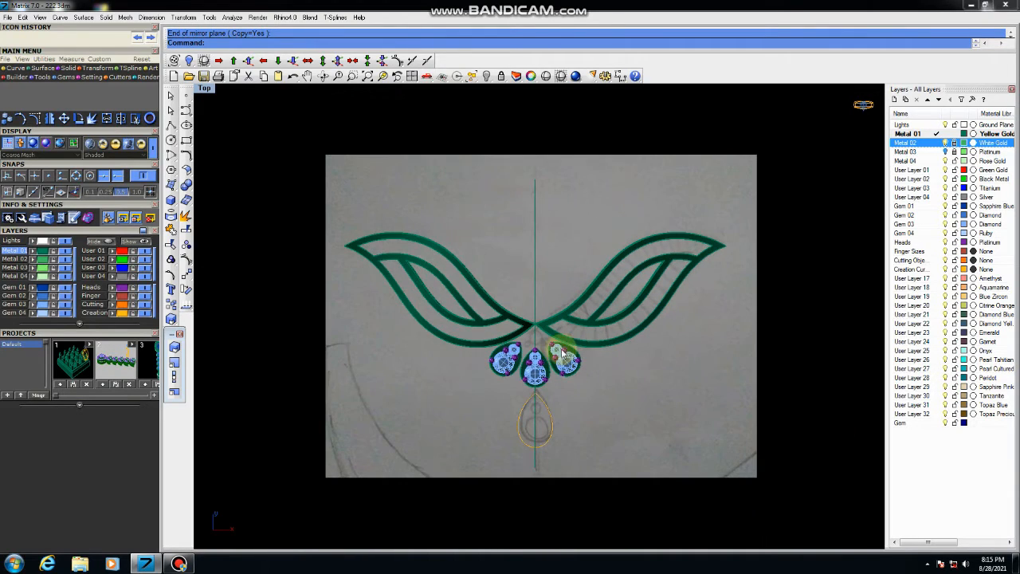
# Hide the reference sketch on layer Metal 02 in the perspective view
pyautogui.press('F4')
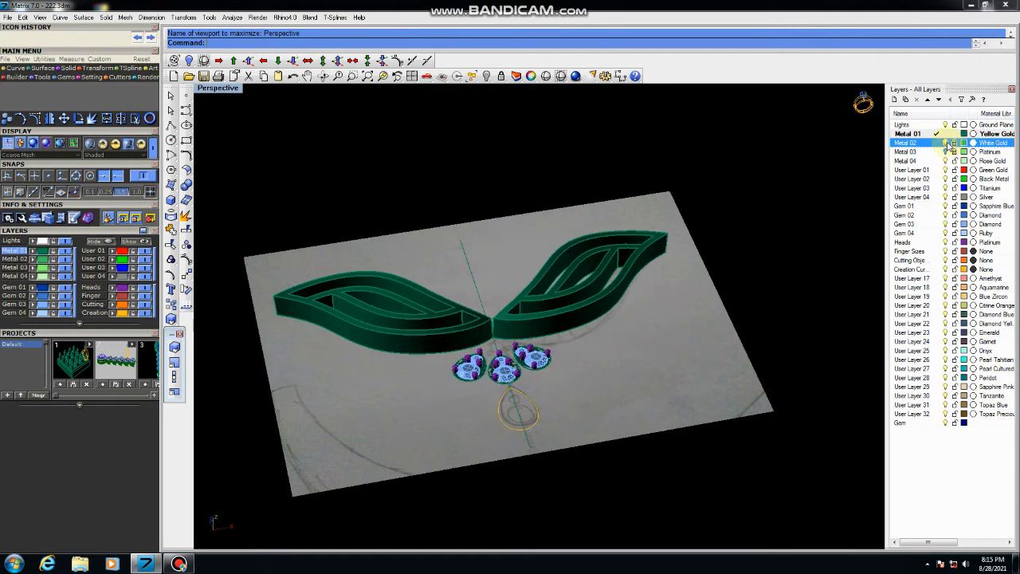
pyautogui.click(946, 152)
pyautogui.moveTo(542, 319); pyautogui.dragTo(444, 380, button='right')
pyautogui.moveTo(547, 346); pyautogui.dragTo(597, 319, button='right')
pyautogui.scroll(3, 479, 264)
# Move all three pear-shaped drop clusters straight up by 1.5 in the front view
pyautogui.click(478, 264)
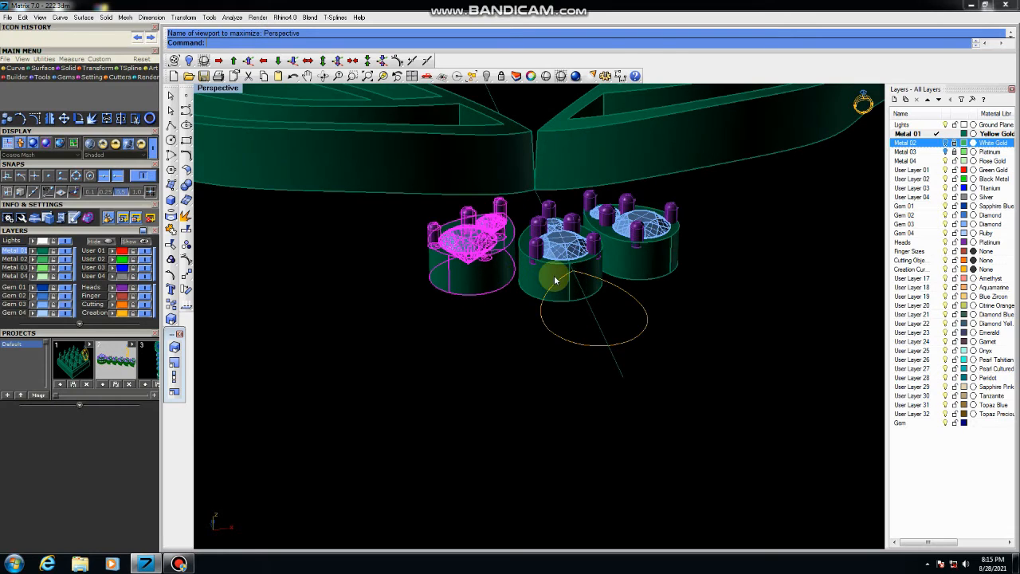
pyautogui.keyDown('shift'); pyautogui.click(628, 267); pyautogui.keyUp('shift')
pyautogui.hotkey('ctrl', 'Tab')
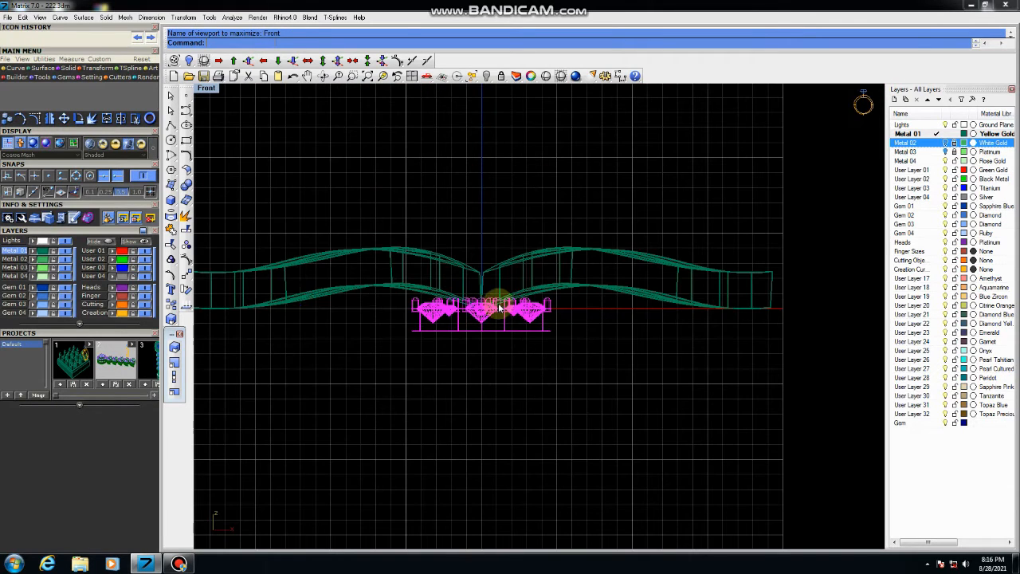
pyautogui.click(188, 272)
pyautogui.click(366, 238)
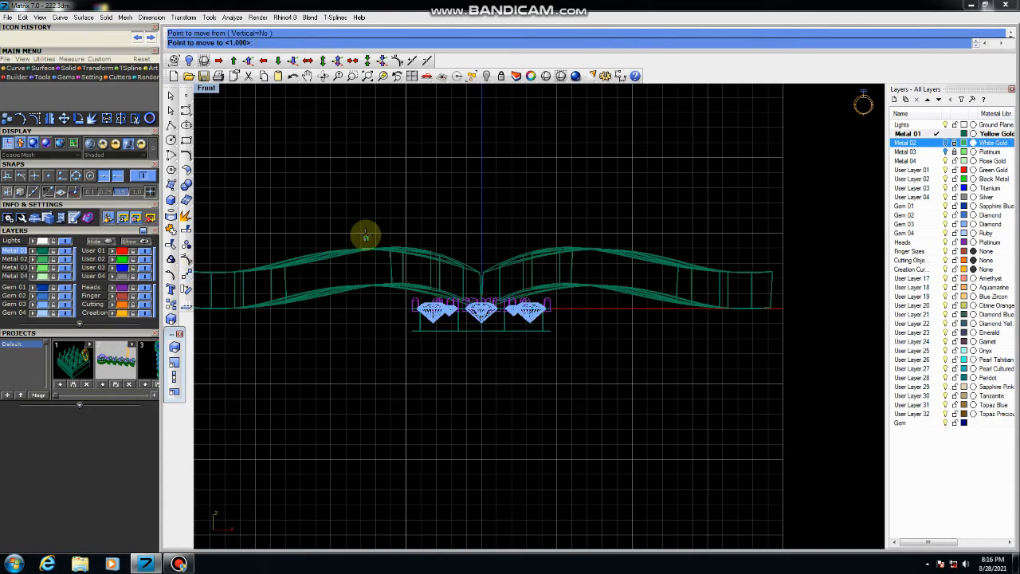
pyautogui.write('15')
pyautogui.press('Return')
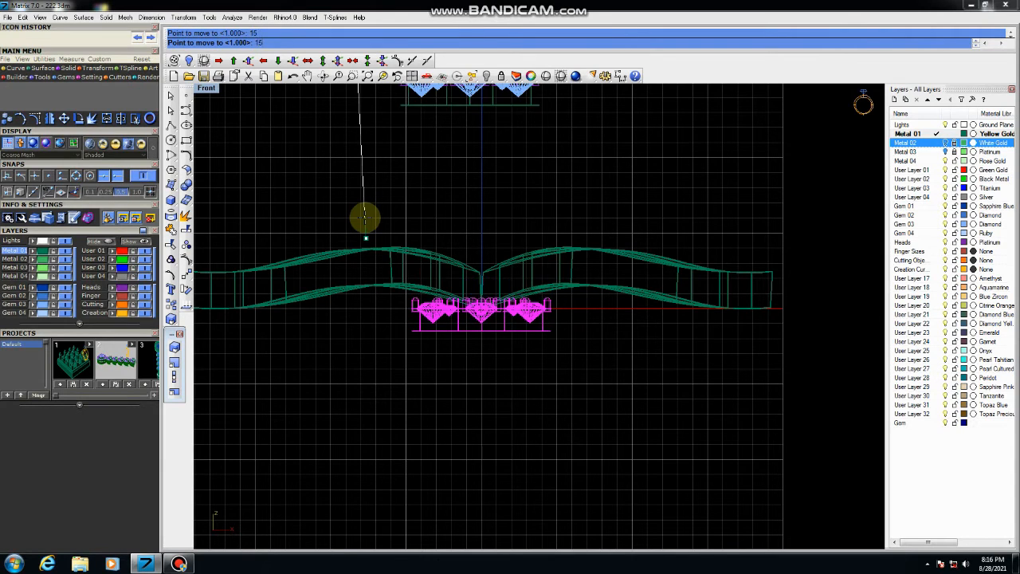
pyautogui.press('Return')
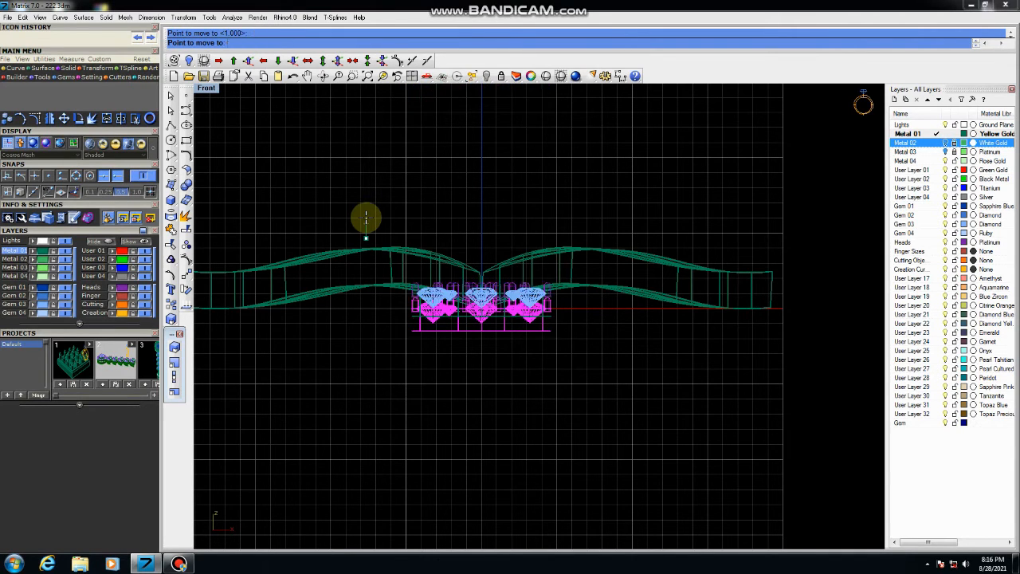
pyautogui.click(365, 217)
pyautogui.press('Return')
pyautogui.click(366, 217)
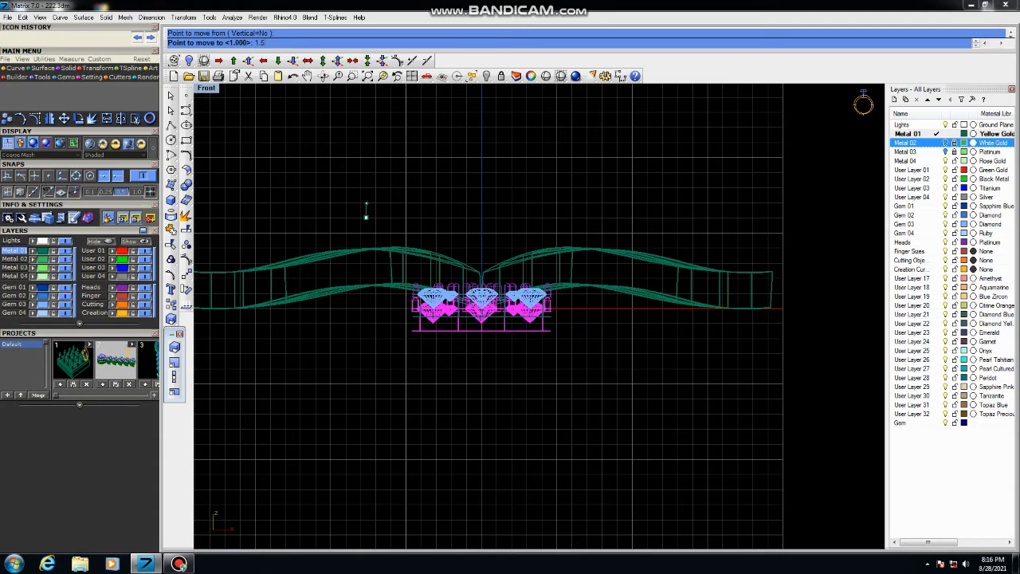
pyautogui.press('Return')
pyautogui.click(367, 204)
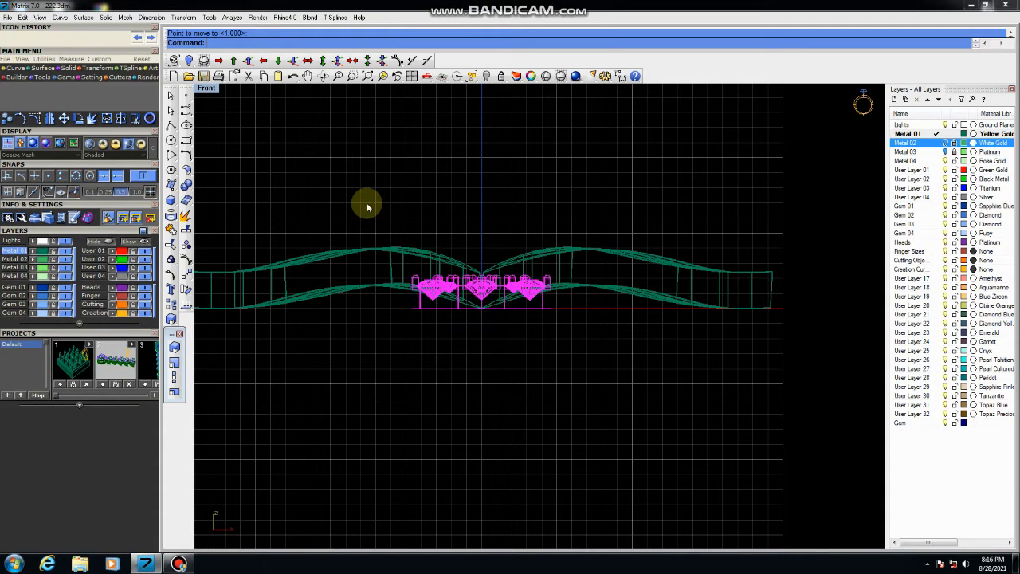
# Raise the central drop cluster above its two neighbours in the perspective view, in repeated vertical moves of 0.1
pyautogui.hotkey('ctrl', 'F4')
pyautogui.scroll(-5, 486, 307)
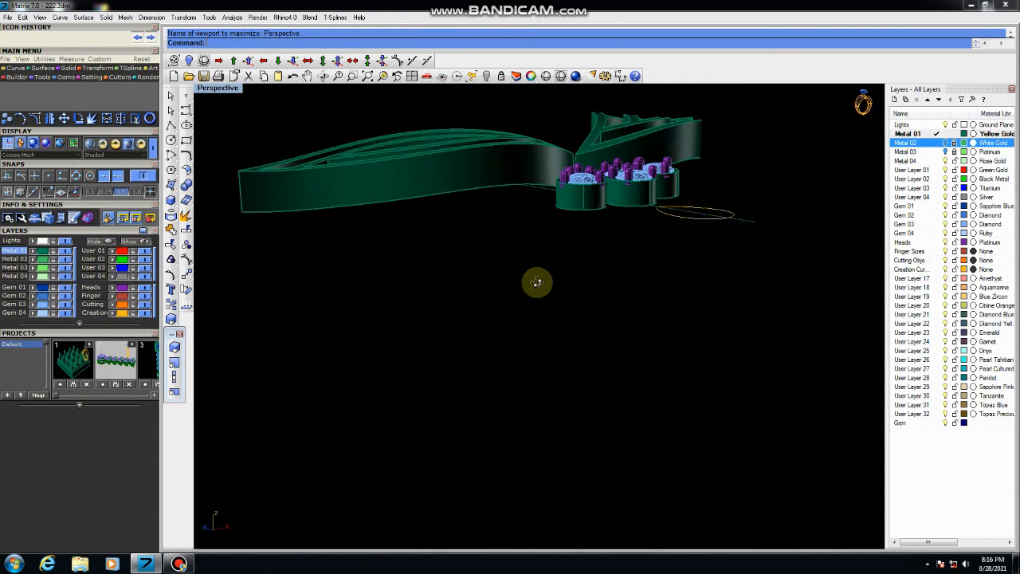
pyautogui.scroll(-6, 378, 237)
pyautogui.moveTo(540, 255); pyautogui.dragTo(462, 289, button='right')
pyautogui.scroll(8, 457, 200)
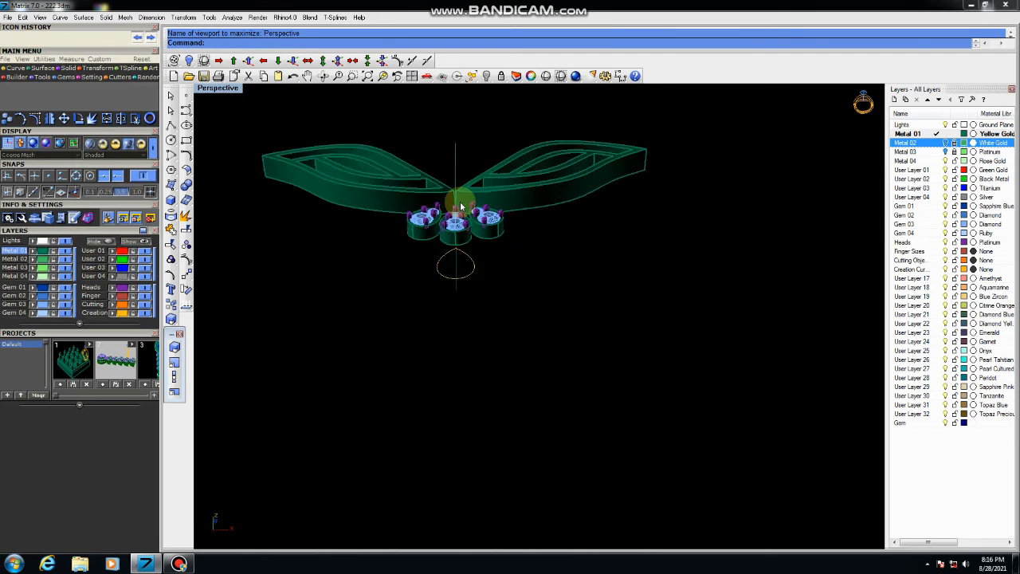
pyautogui.scroll(9, 463, 255)
pyautogui.scroll(-7, 619, 287)
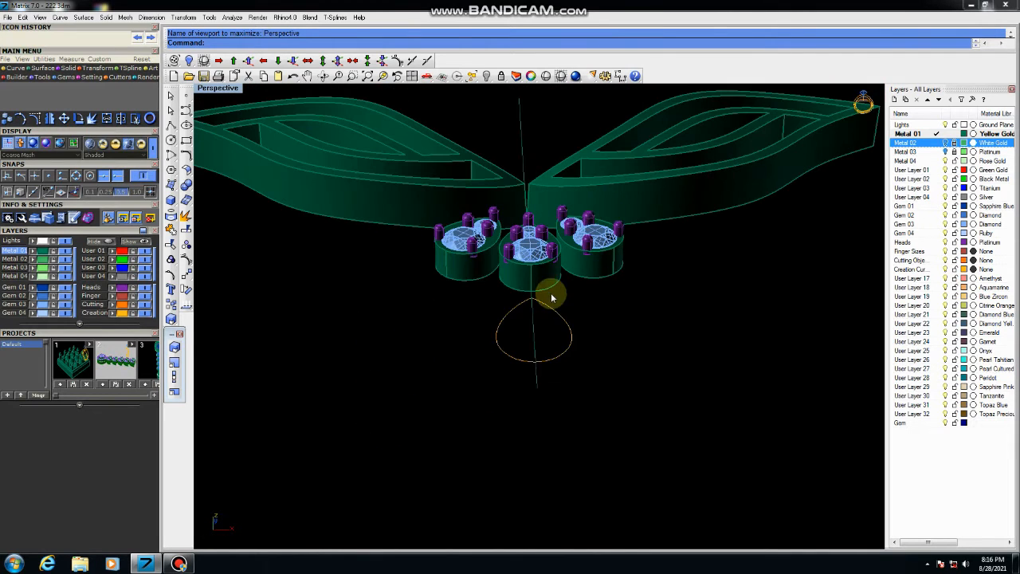
pyautogui.scroll(3, 536, 265)
pyautogui.click(549, 268)
pyautogui.scroll(-3, 556, 312)
pyautogui.scroll(2, 555, 312)
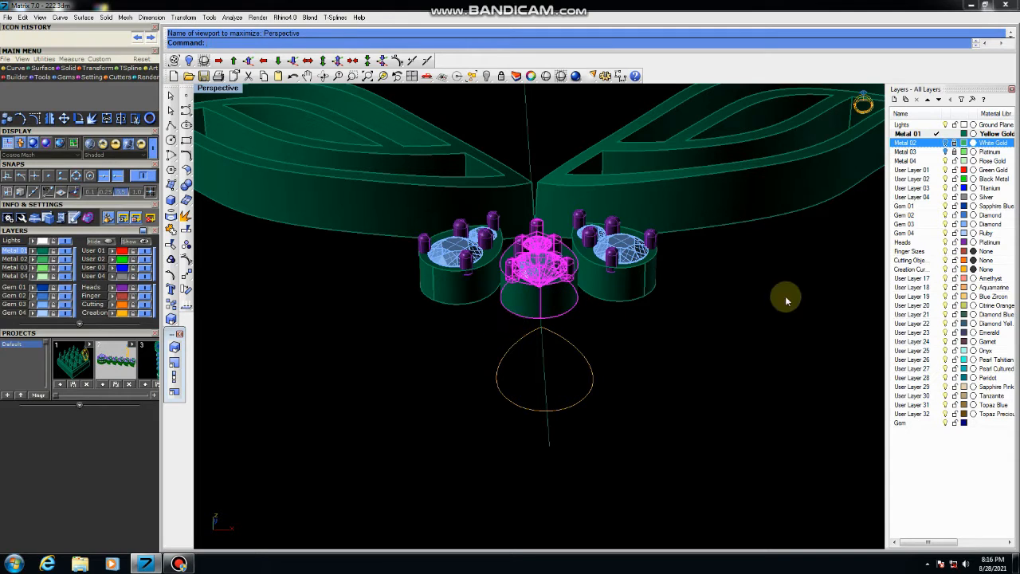
pyautogui.click(249, 62)
pyautogui.rightClick(662, 303)
pyautogui.rightClick(663, 303)
pyautogui.rightClick(666, 302)
pyautogui.rightClick(667, 303)
pyautogui.rightClick(667, 302)
pyautogui.rightClick(667, 302)
pyautogui.rightClick(666, 302)
pyautogui.rightClick(666, 302)
pyautogui.rightClick(666, 301)
pyautogui.rightClick(666, 300)
pyautogui.rightClick(666, 300)
pyautogui.rightClick(667, 301)
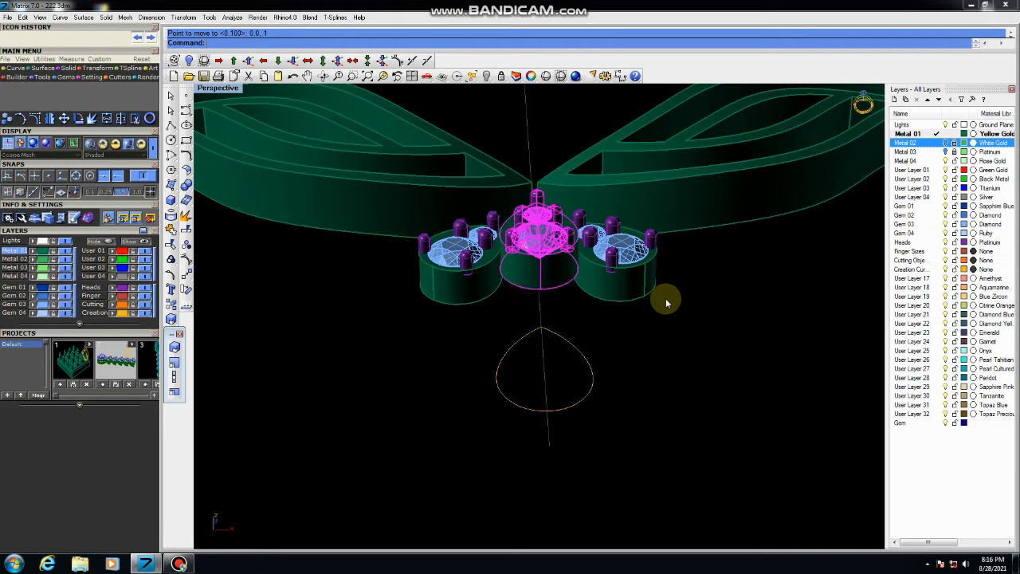
pyautogui.rightClick(666, 301)
pyautogui.rightClick(666, 300)
pyautogui.rightClick(696, 309)
pyautogui.click(696, 309)
# Raise the two side drop clusters together in repeated vertical moves of 0.1
pyautogui.moveTo(579, 305); pyautogui.dragTo(623, 289, button='right')
pyautogui.scroll(4, 623, 289)
pyautogui.click(622, 288)
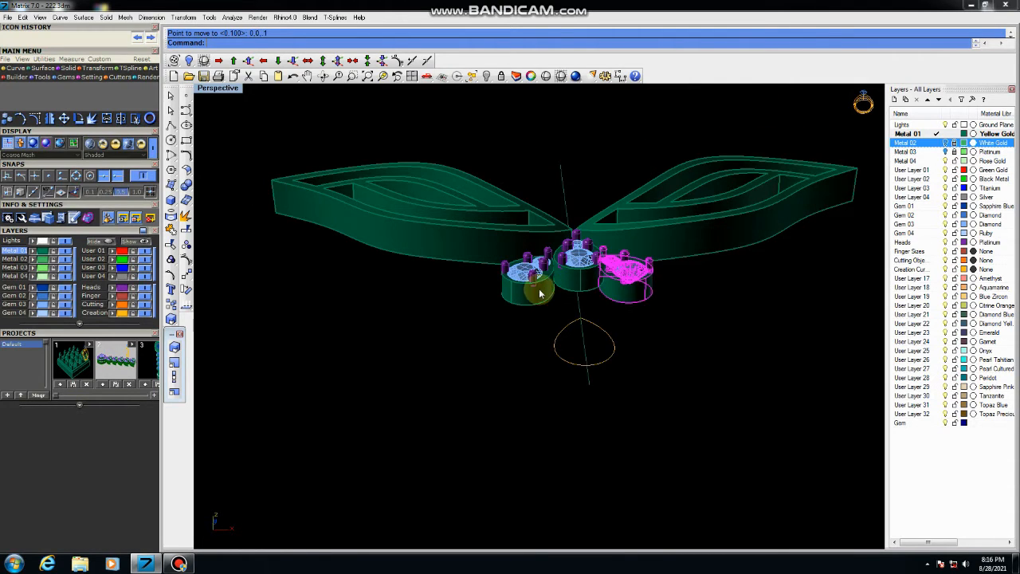
pyautogui.keyDown('shift'); pyautogui.click(539, 291); pyautogui.keyUp('shift')
pyautogui.rightClick(751, 324)
pyautogui.rightClick(751, 325)
pyautogui.rightClick(751, 324)
pyautogui.rightClick(751, 324)
pyautogui.rightClick(751, 324)
pyautogui.click(751, 324)
# Show layer Metal 03 and reassign its round three-prong setting between the leaves to layer Metal 01
pyautogui.scroll(-2, 751, 325)
pyautogui.scroll(-2, 628, 298)
pyautogui.moveTo(627, 299); pyautogui.dragTo(610, 304, button='right')
pyautogui.scroll(6, 610, 304)
pyautogui.moveTo(692, 296); pyautogui.dragTo(591, 322, button='right')
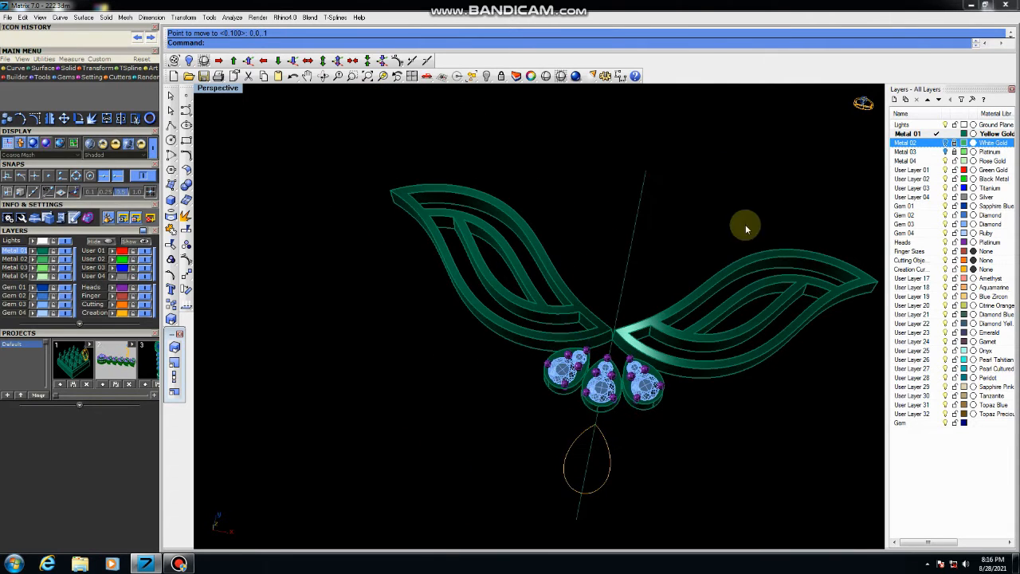
pyautogui.click(954, 152)
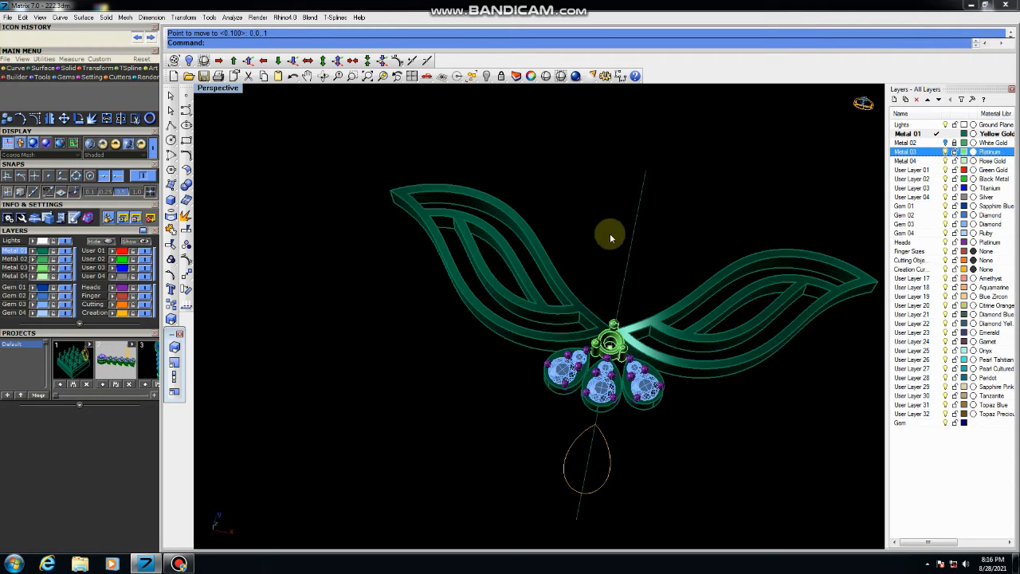
pyautogui.click(609, 339)
pyautogui.rightClick(912, 135)
pyautogui.click(949, 258)
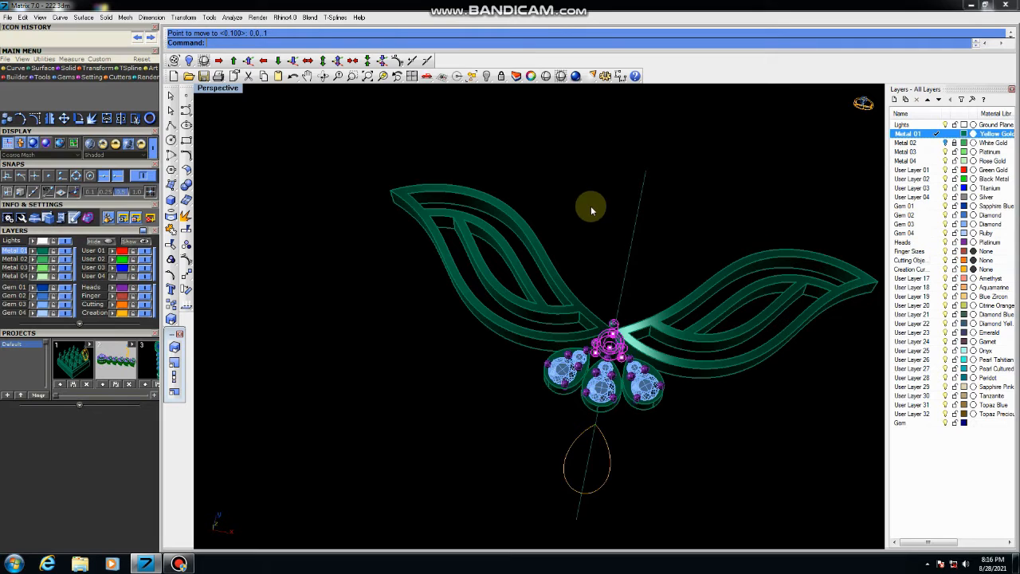
# Examine from several angles how the round three-prong setting sits against the leaves and drop clusters
pyautogui.scroll(5, 677, 261)
pyautogui.scroll(4, 678, 260)
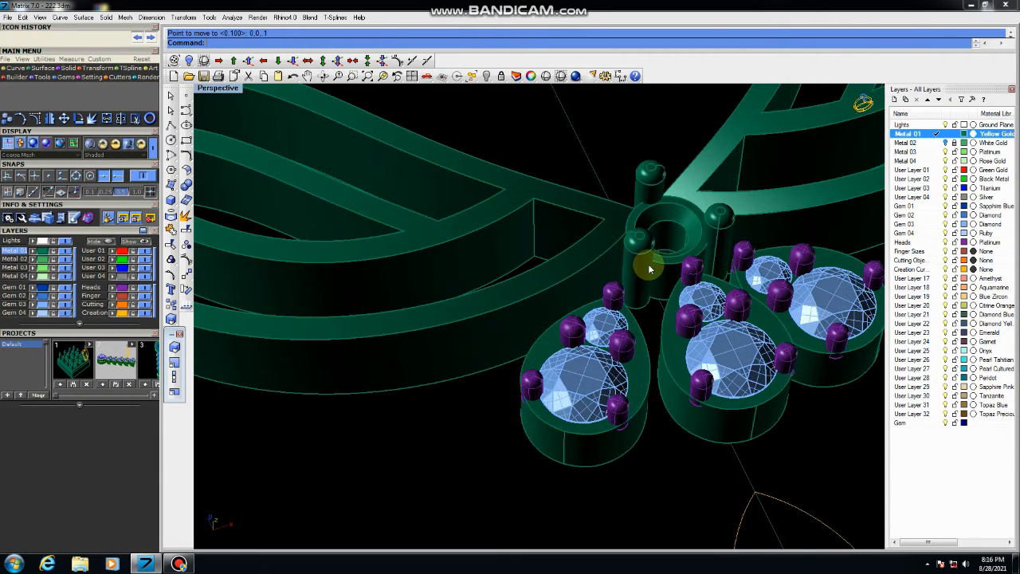
pyautogui.click(639, 263)
pyautogui.scroll(-5, 580, 259)
pyautogui.moveTo(686, 275); pyautogui.dragTo(726, 241, button='right')
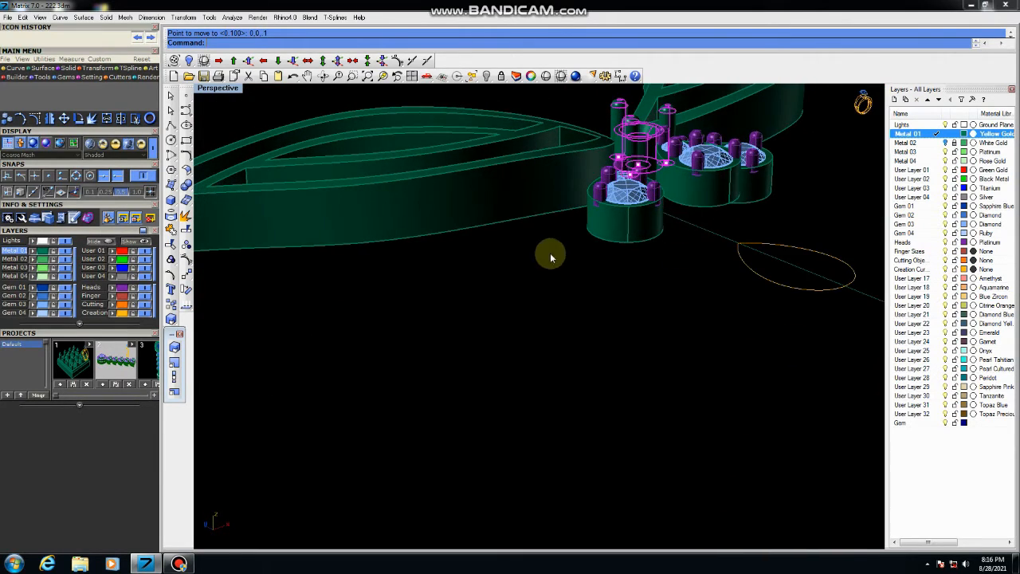
pyautogui.click(596, 340)
pyautogui.scroll(-5, 562, 294)
pyautogui.moveTo(712, 275); pyautogui.dragTo(554, 358, button='right')
pyautogui.scroll(5, 655, 313)
pyautogui.moveTo(656, 313)
pyautogui.mouseDown(button='right')
pyautogui.moveTo(723, 244)
pyautogui.moveTo(720, 338)
pyautogui.moveTo(664, 338)
pyautogui.moveTo(662, 317)
pyautogui.moveTo(590, 309)
pyautogui.moveTo(648, 309)
pyautogui.mouseUp(button='right')
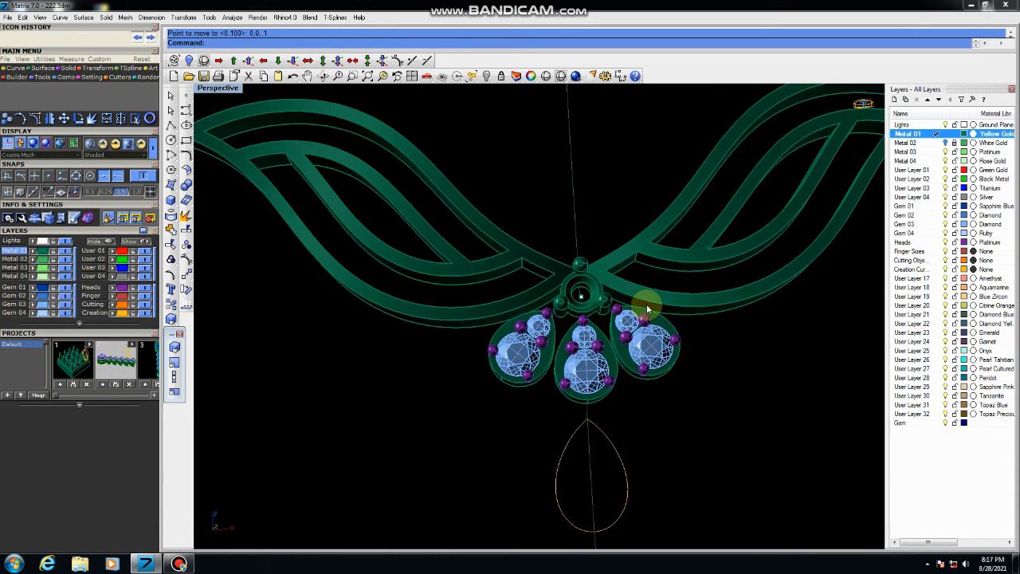
# Move the central drop cluster down about 0.32 along the centre line in the top view
pyautogui.hotkey('ctrl', 'F1')
pyautogui.scroll(5, 547, 353)
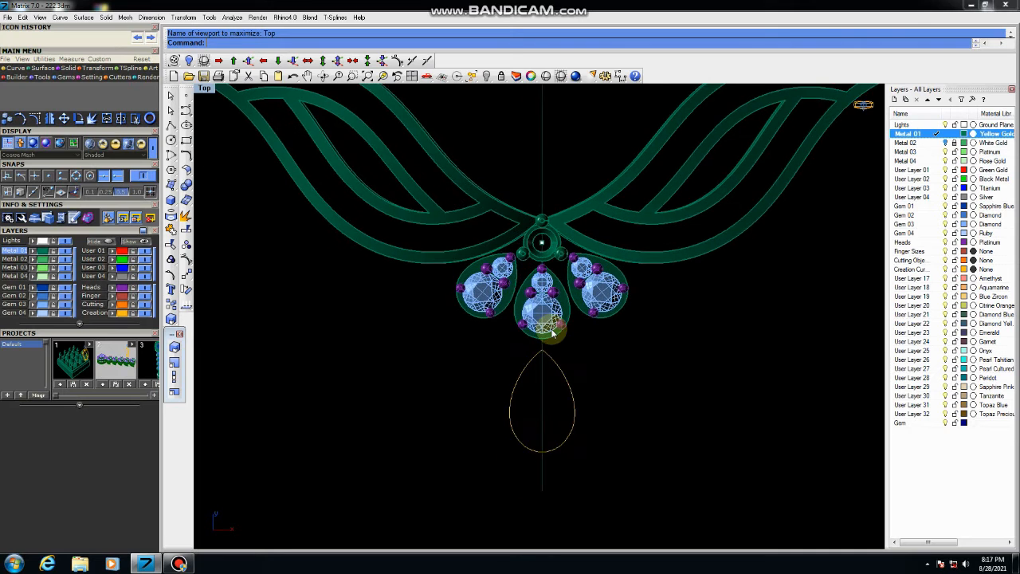
pyautogui.scroll(-1, 335, 307)
pyautogui.click(189, 275)
pyautogui.scroll(1, 438, 335)
pyautogui.click(394, 322)
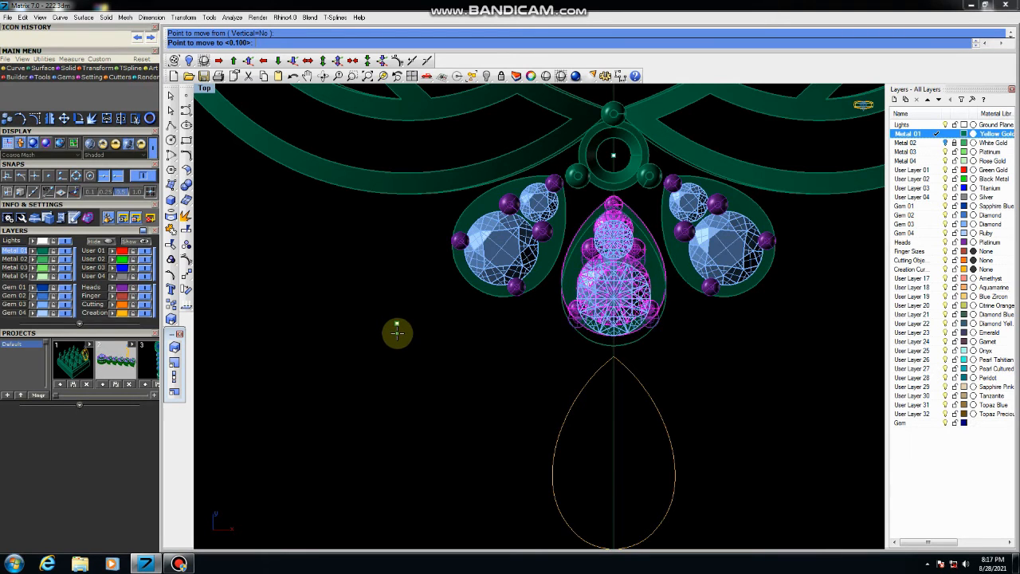
pyautogui.click(399, 337)
pyautogui.scroll(-2, 470, 342)
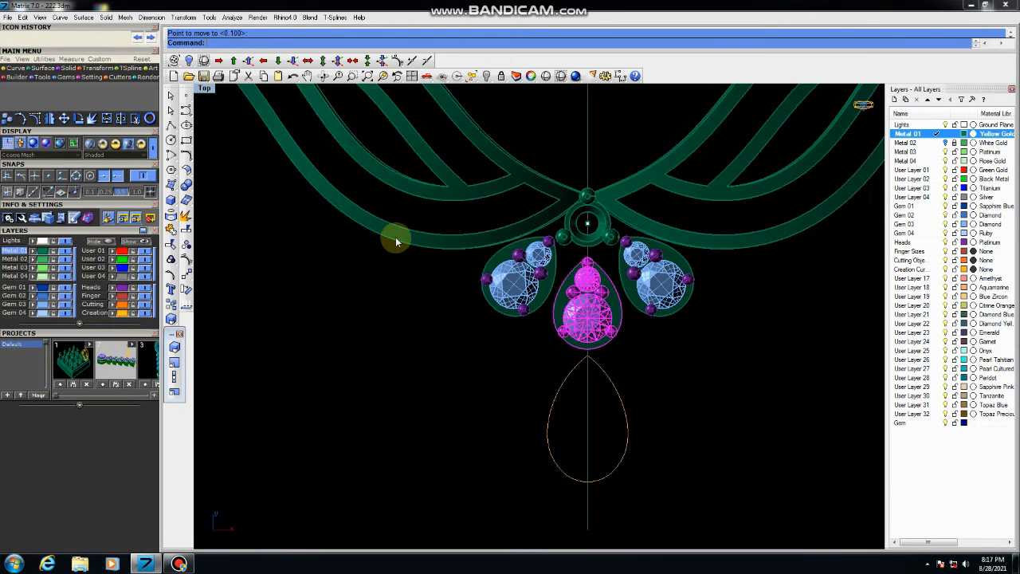
# Shift the central drop cluster slightly further down, close to the tip of the large teardrop outline
pyautogui.scroll(-2, 477, 341)
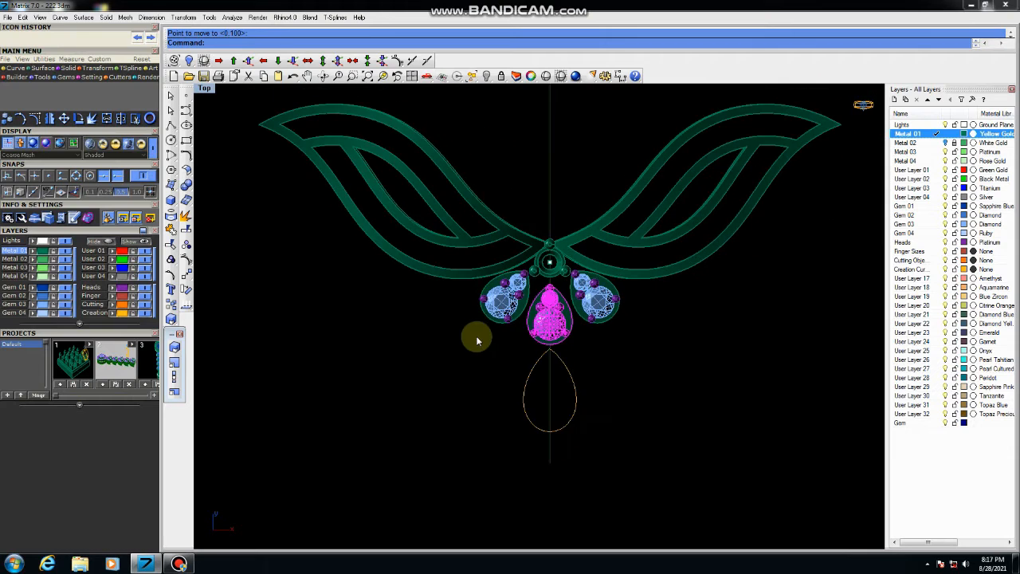
pyautogui.scroll(-3, 561, 372)
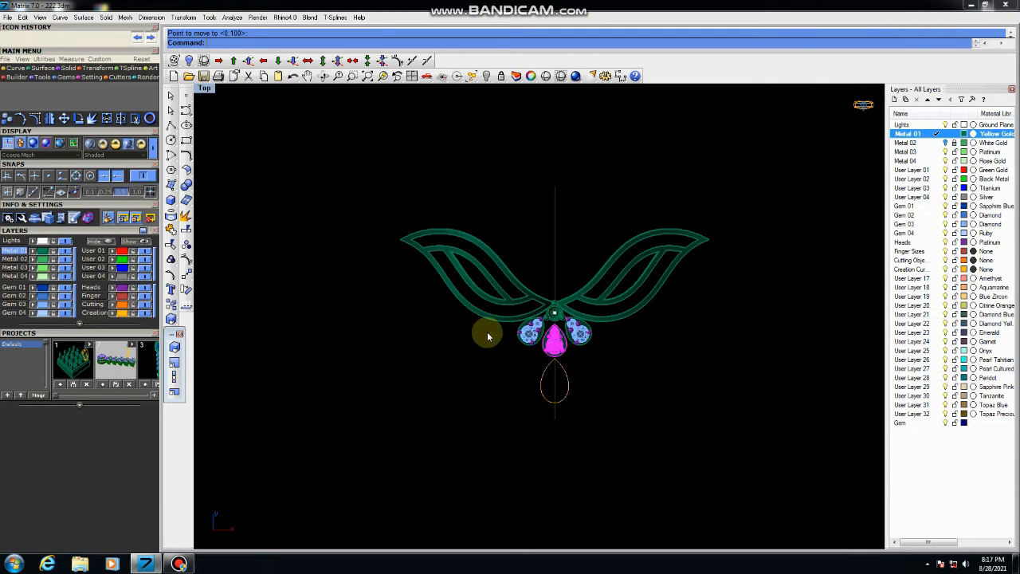
pyautogui.scroll(5, 548, 345)
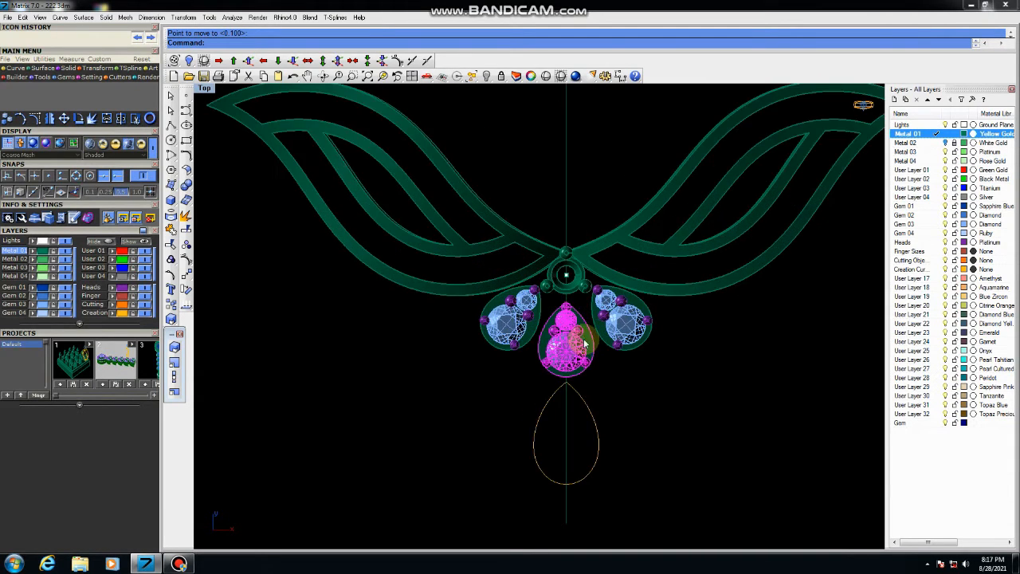
pyautogui.click(187, 274)
pyautogui.click(289, 314)
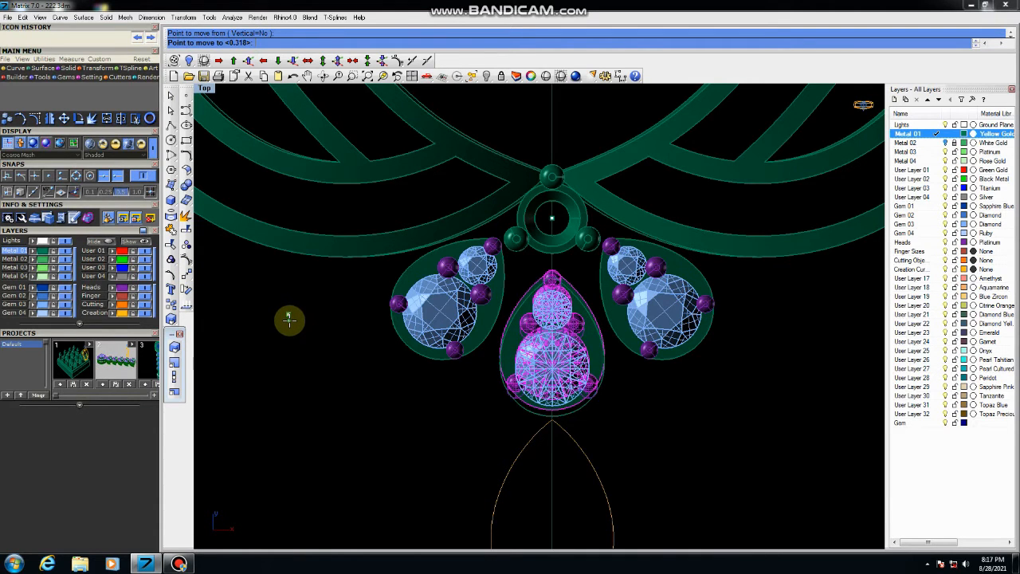
pyautogui.click(284, 323)
pyautogui.scroll(-6, 515, 383)
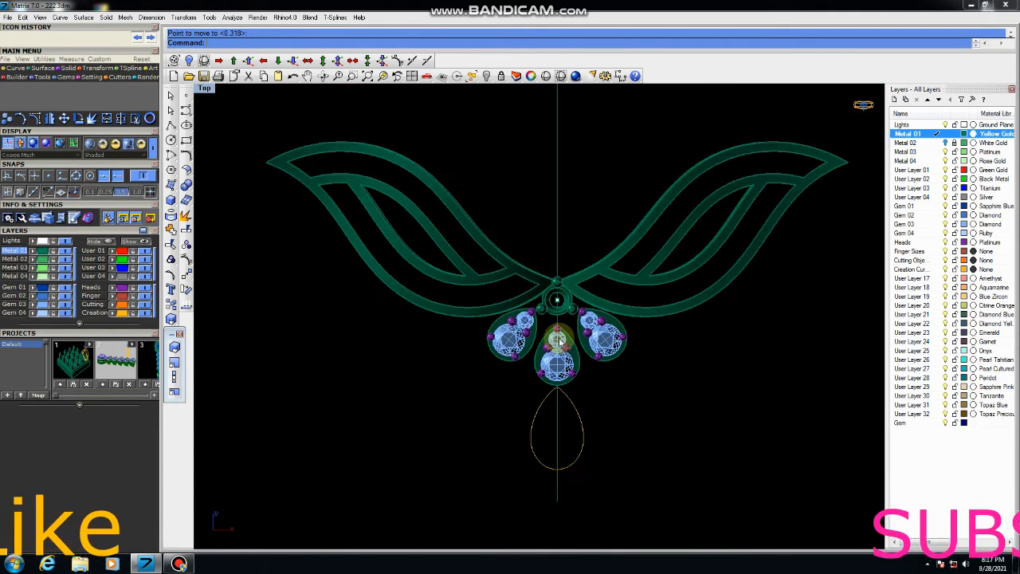
# Rotate the right-hand drop cluster slightly about the centre of the round setting and delete the left-hand cluster
pyautogui.scroll(4, 514, 321)
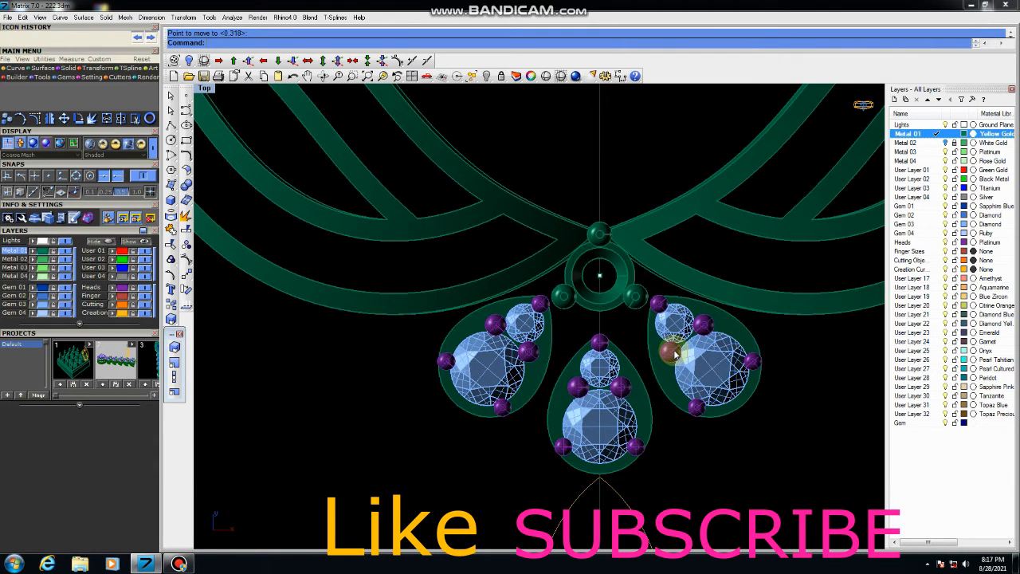
pyautogui.click(672, 395)
pyautogui.click(188, 289)
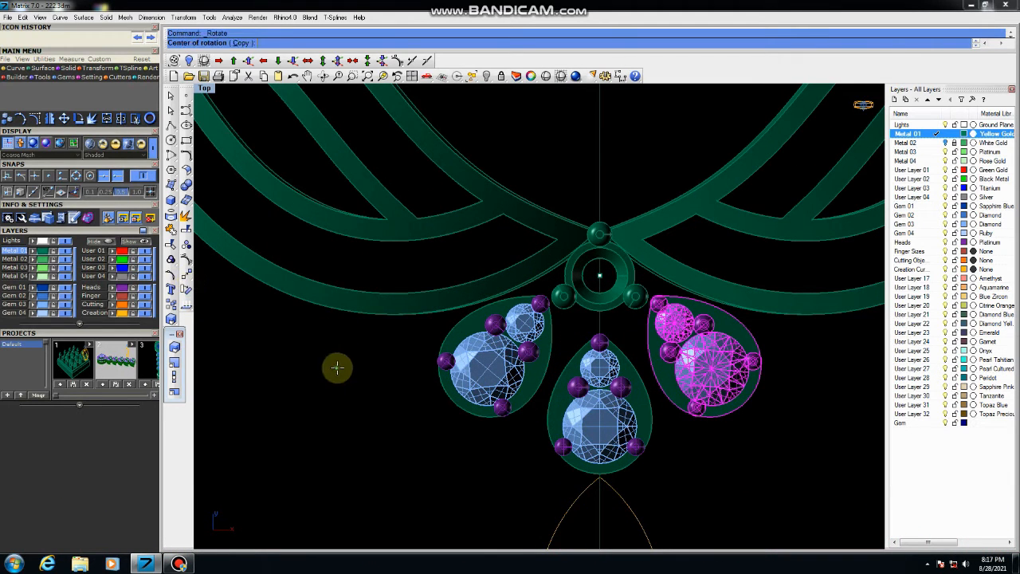
pyautogui.click(600, 275)
pyautogui.click(837, 462)
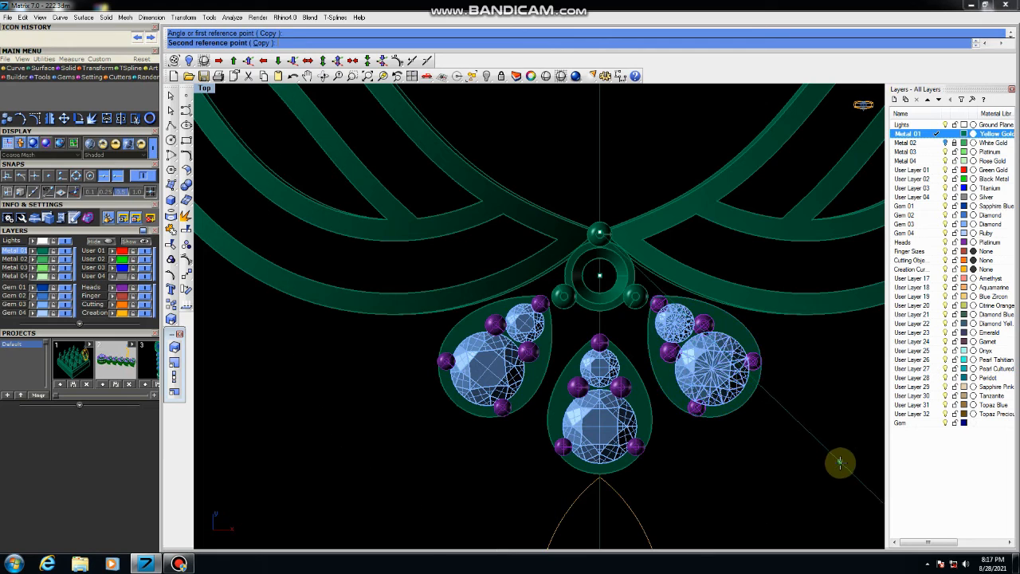
pyautogui.click(839, 463)
pyautogui.click(514, 367)
pyautogui.press('Delete')
# Mirror the right-hand drop cluster across the vertical centre line in the top view to recreate the left-hand cluster
pyautogui.click(677, 387)
pyautogui.click(188, 276)
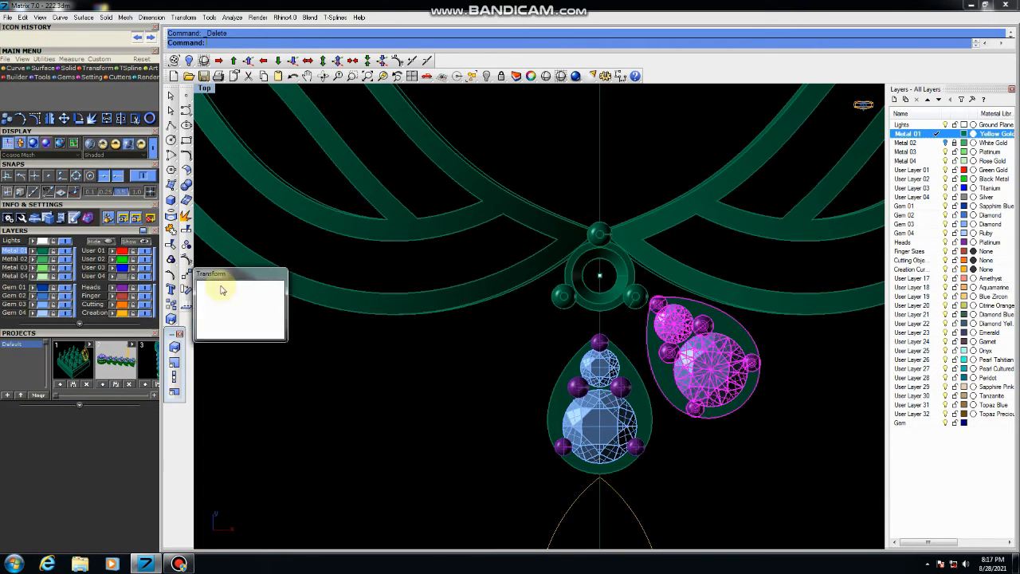
pyautogui.click(279, 291)
pyautogui.click(592, 199)
pyautogui.click(592, 126)
pyautogui.click(328, 420)
# Examine the three drop clusters, round setting and leaves from several angles in the perspective view
pyautogui.hotkey('ctrl', 'F4')
pyautogui.scroll(-4, 462, 397)
pyautogui.moveTo(533, 391); pyautogui.dragTo(539, 346, button='right')
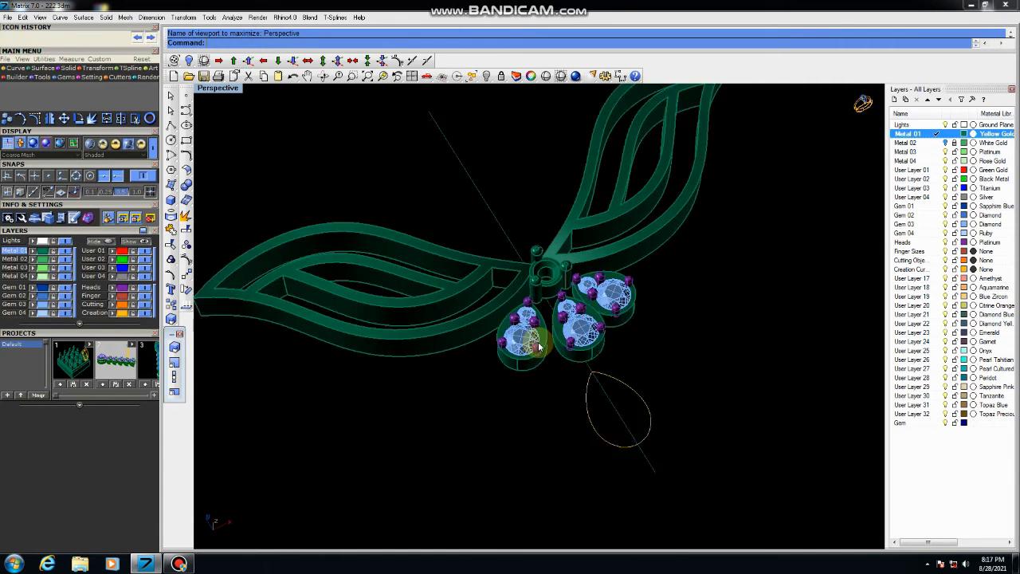
pyautogui.scroll(4, 539, 348)
pyautogui.moveTo(681, 376); pyautogui.dragTo(595, 417, button='right')
pyautogui.scroll(-4, 581, 433)
pyautogui.scroll(-4, 591, 349)
pyautogui.moveTo(622, 378); pyautogui.dragTo(489, 255, button='right')
# Hide both solid leaves and the remaining leaf outline curves beside the round setting
pyautogui.click(489, 256)
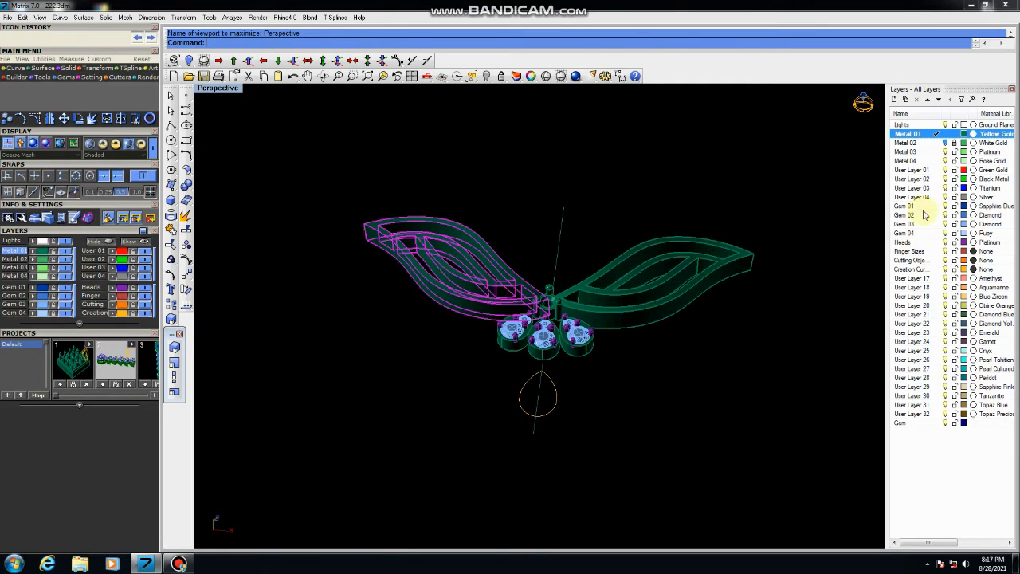
pyautogui.keyDown('shift'); pyautogui.click(719, 269); pyautogui.keyUp('shift')
pyautogui.click(492, 75)
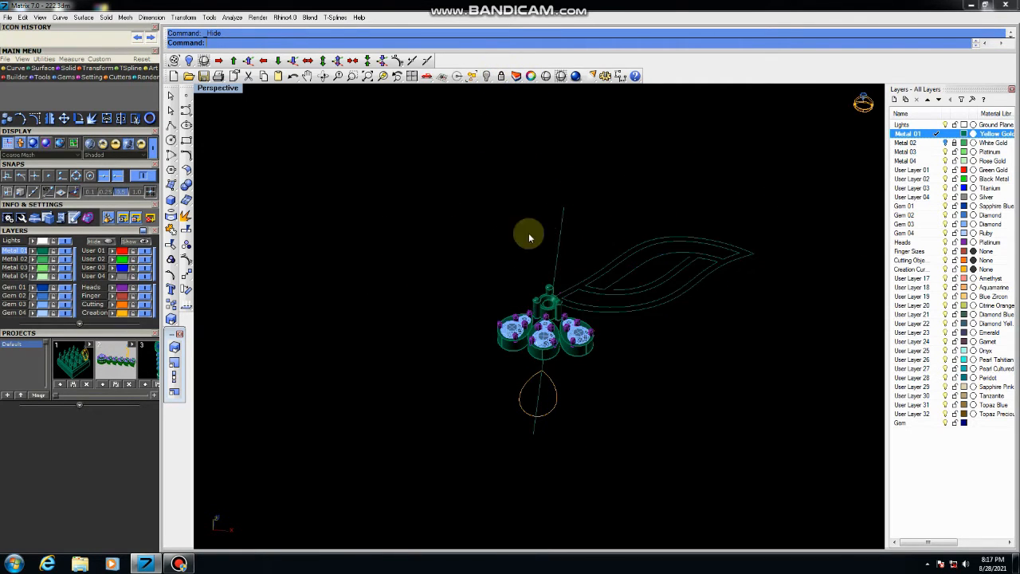
pyautogui.scroll(3, 594, 313)
pyautogui.scroll(-3, 683, 327)
pyautogui.moveTo(761, 365); pyautogui.dragTo(645, 217)
pyautogui.hotkey('ctrl', 'h')
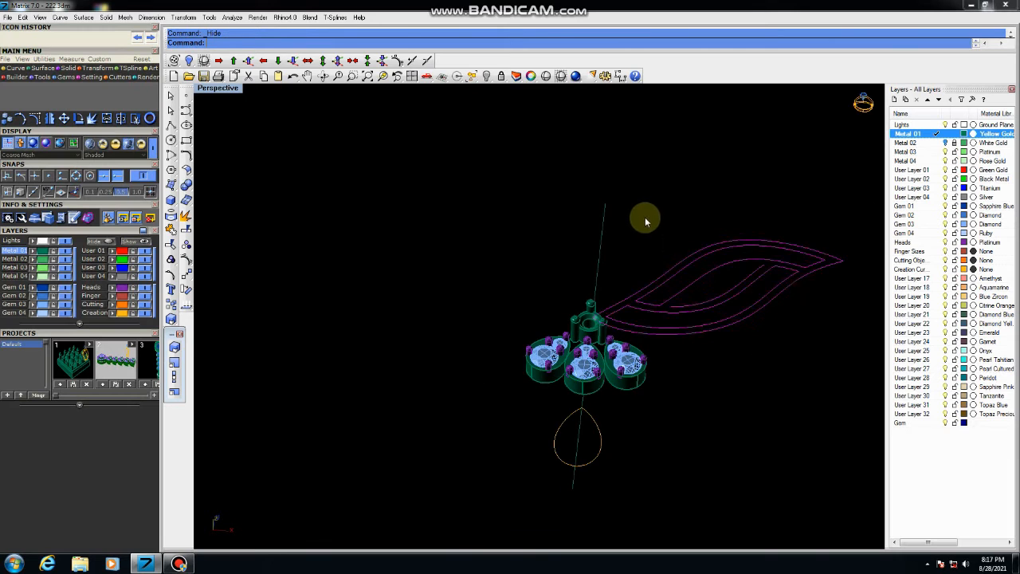
# Duplicate the bottom edges of the three teardrop settings with DupEdge and join them into closed curves
pyautogui.scroll(-3, 533, 374)
pyautogui.moveTo(534, 374); pyautogui.dragTo(578, 291, button='right')
pyautogui.scroll(3, 578, 291)
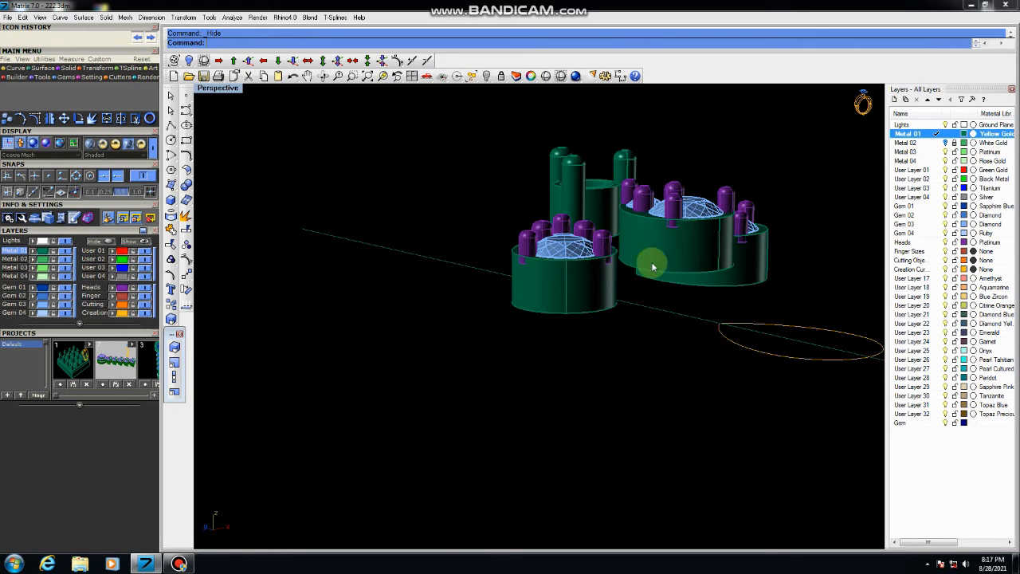
pyautogui.moveTo(712, 308); pyautogui.dragTo(500, 288, button='right')
pyautogui.scroll(3, 500, 288)
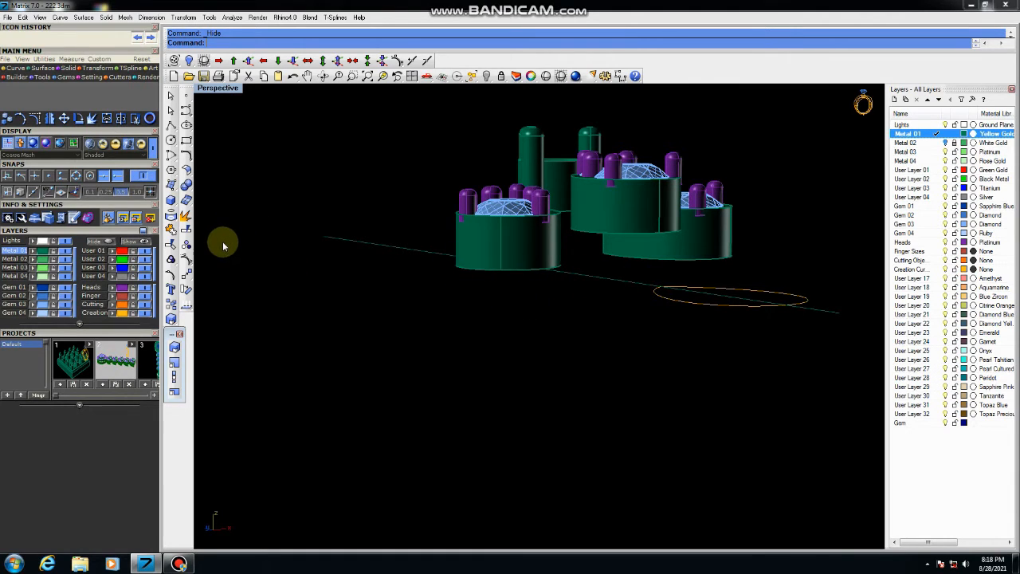
pyautogui.write('DupBorder')
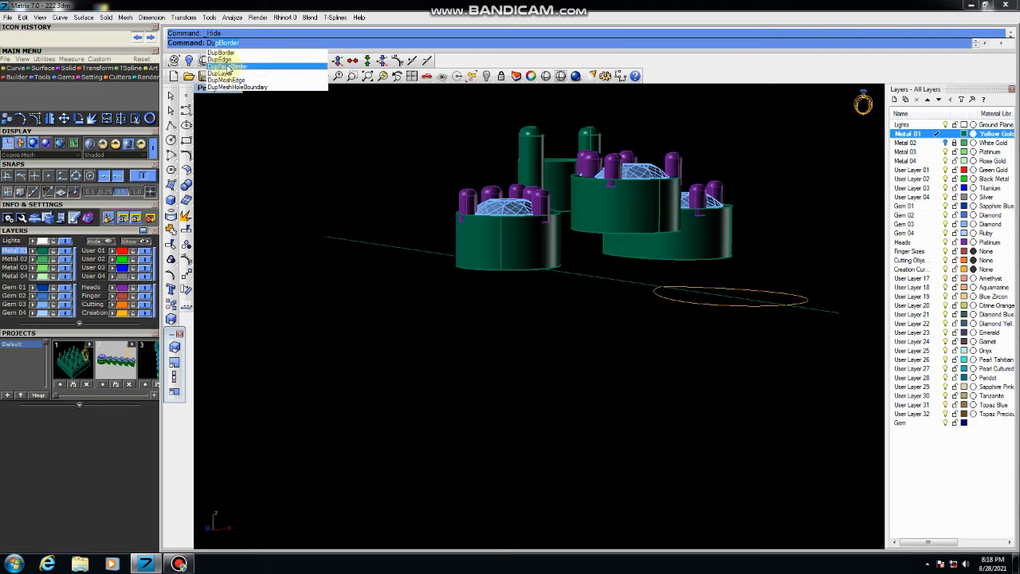
pyautogui.click(230, 61)
pyautogui.click(560, 261)
pyautogui.moveTo(657, 250); pyautogui.dragTo(519, 261, button='right')
pyautogui.click(526, 271)
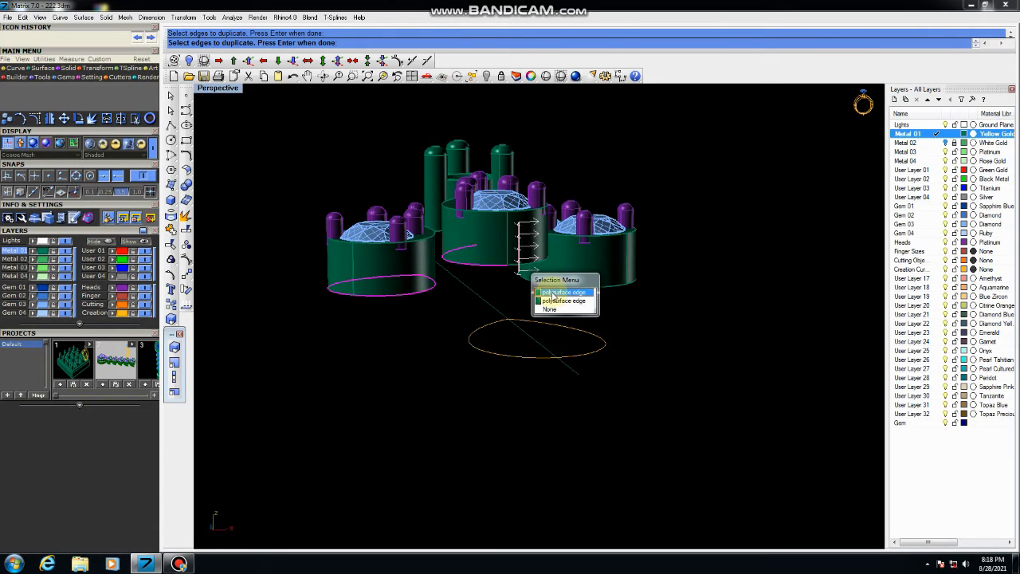
pyautogui.click(558, 293)
pyautogui.moveTo(629, 296); pyautogui.dragTo(528, 304, button='right')
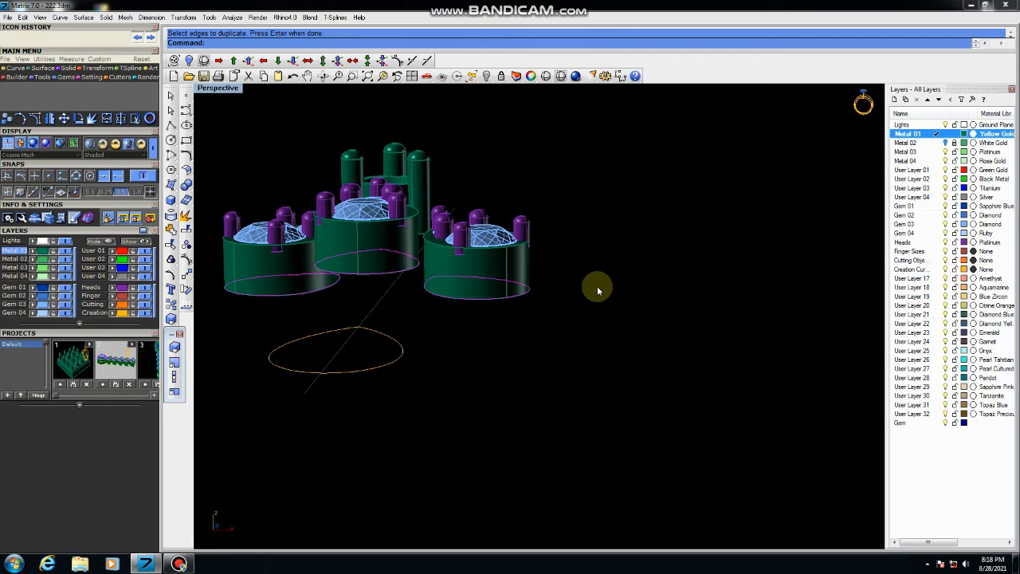
pyautogui.scroll(-4, 590, 284)
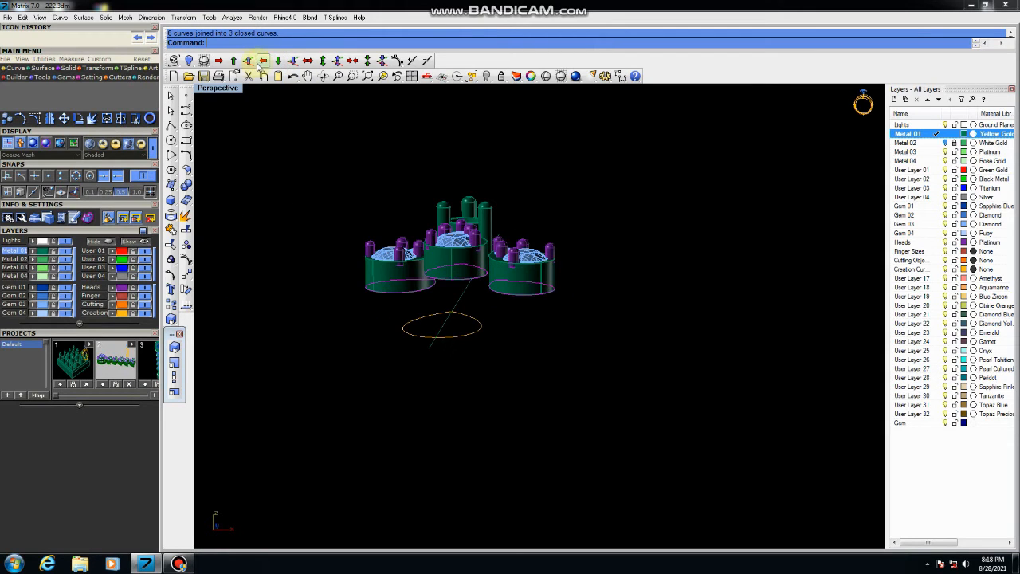
# Offset the central teardrop's bottom curve inward in the top view
pyautogui.hotkey('ctrl', 'F1')
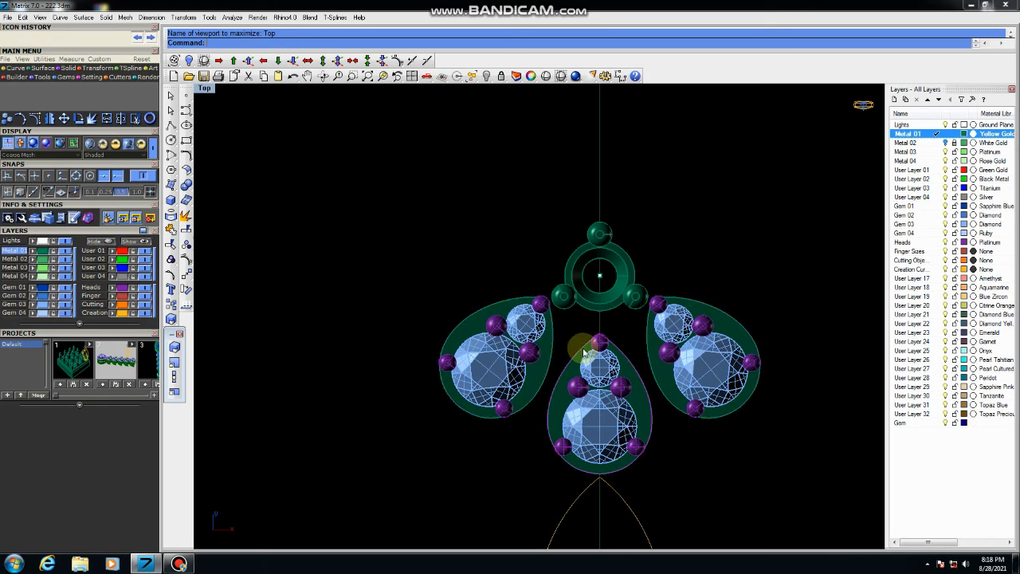
pyautogui.press('Return')
pyautogui.scroll(3, 611, 395)
pyautogui.click(609, 399)
# Raise the central teardrop's bottom curve and its inner offset by 0.1 along Z
pyautogui.hotkey('ctrl', 'F4')
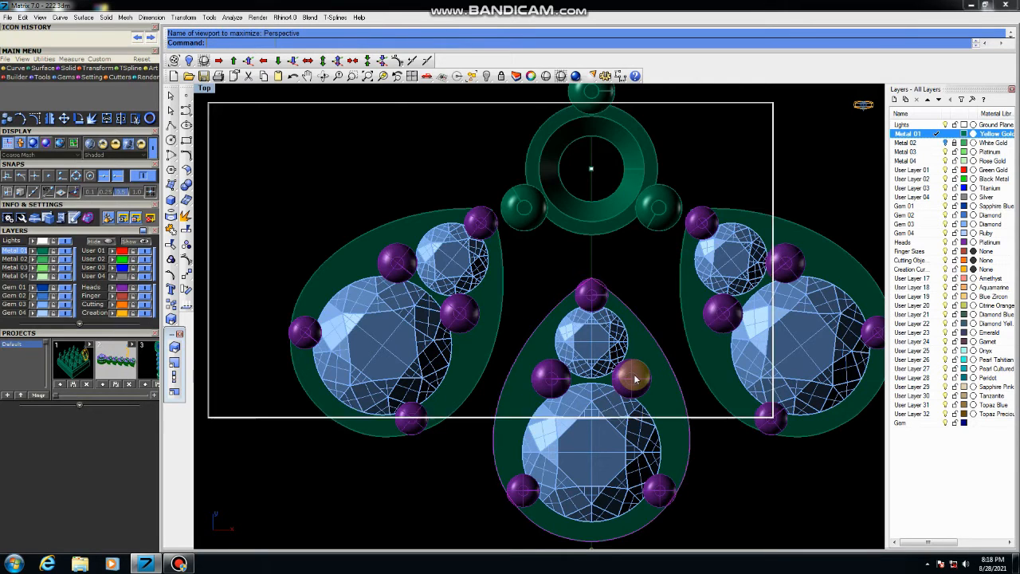
pyautogui.moveTo(456, 292); pyautogui.dragTo(606, 155, button='right')
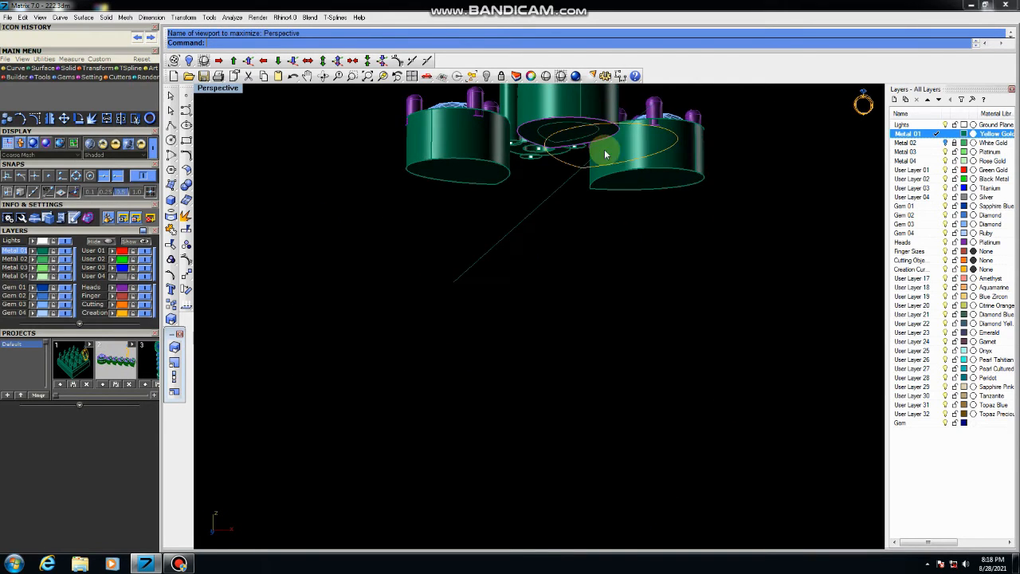
pyautogui.click(598, 133)
pyautogui.click(626, 171)
pyautogui.scroll(-3, 587, 228)
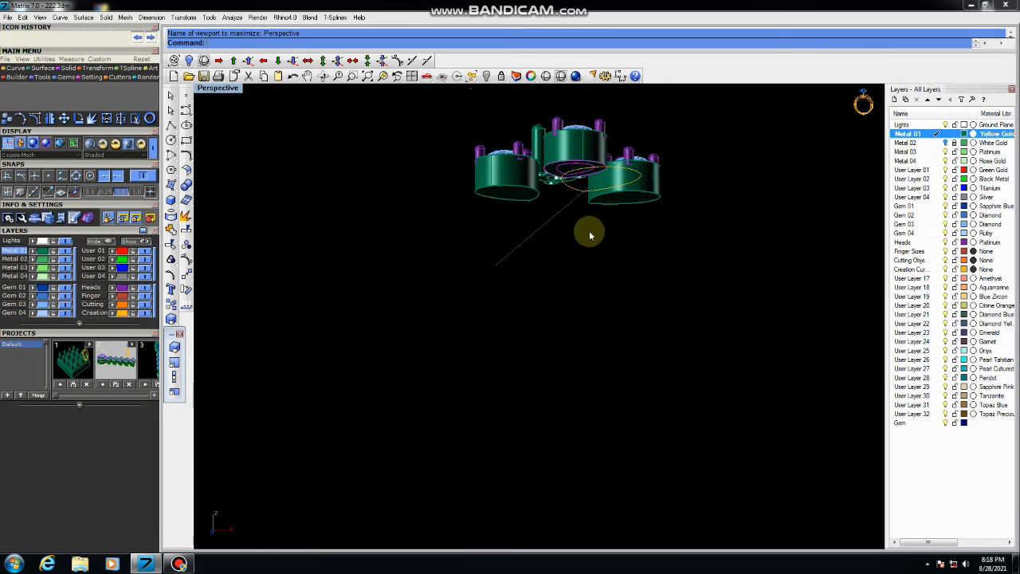
pyautogui.moveTo(576, 200); pyautogui.dragTo(463, 195, button='right')
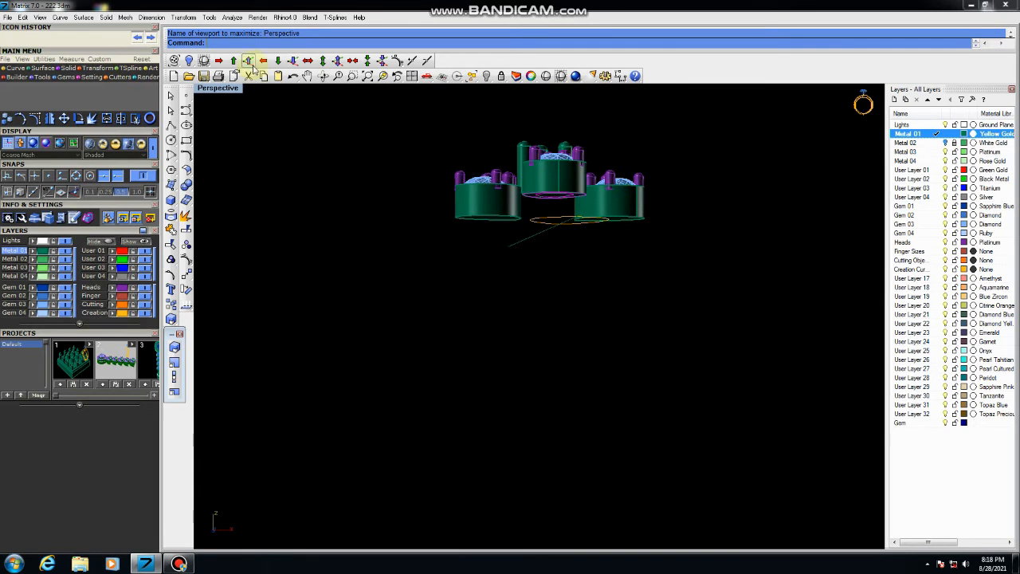
pyautogui.click(249, 62)
# Extrude the central teardrop's two curves straight down into a capped hollow solid
pyautogui.scroll(5, 495, 239)
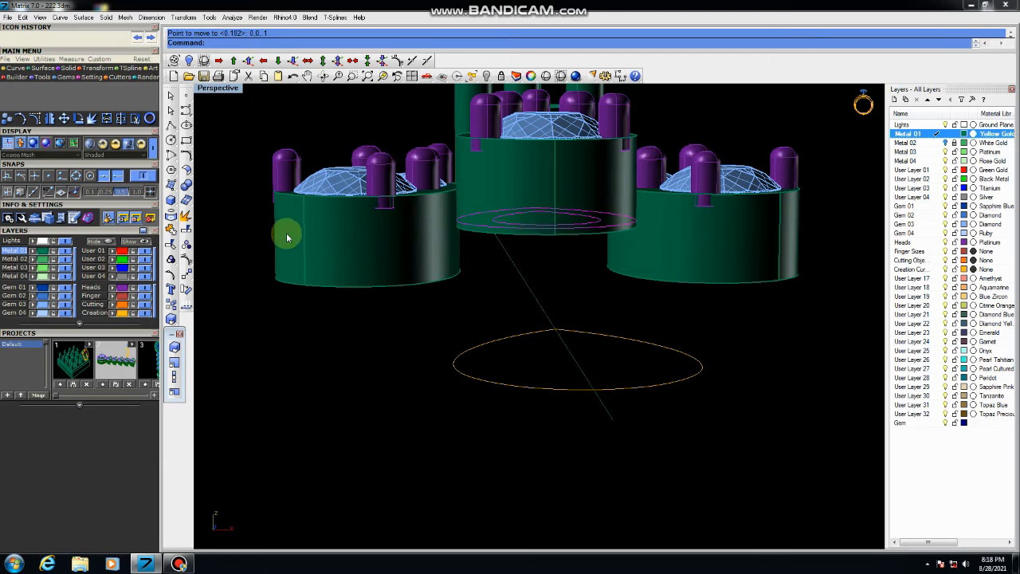
pyautogui.click(170, 201)
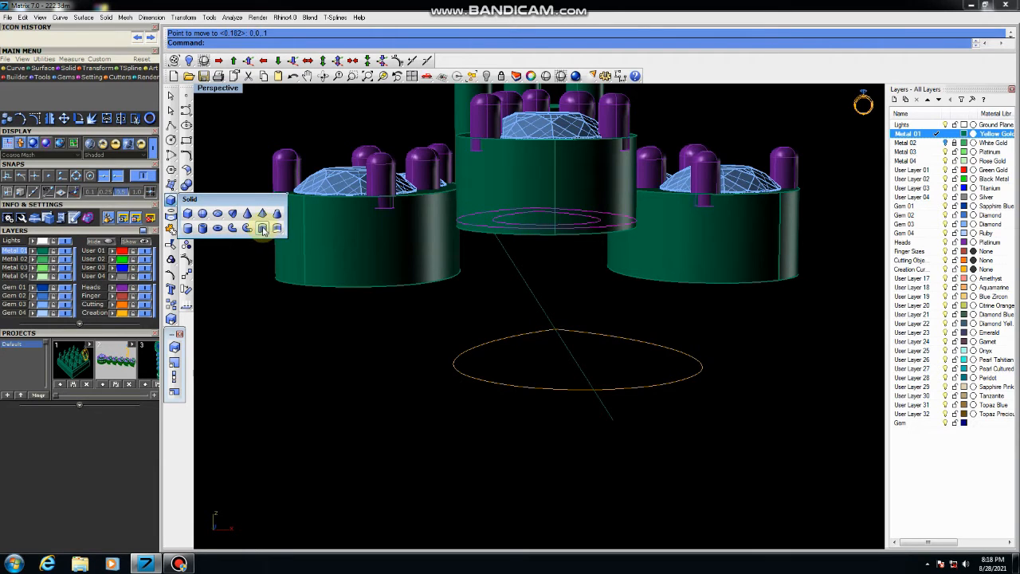
pyautogui.click(264, 230)
pyautogui.scroll(-2, 393, 364)
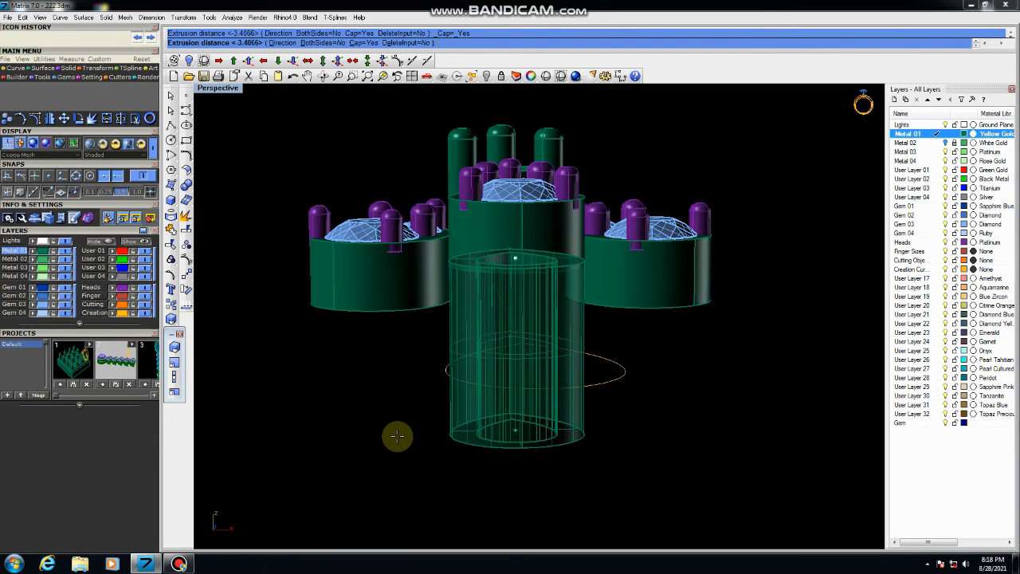
pyautogui.click(677, 324)
pyautogui.scroll(-3, 712, 360)
pyautogui.scroll(5, 578, 327)
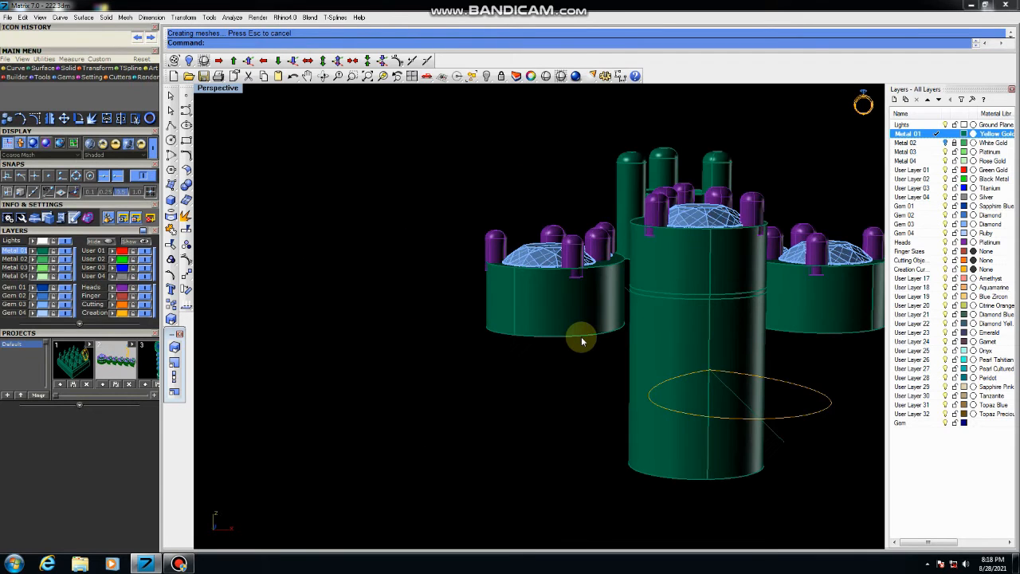
# Offset the left-hand teardrop's bottom curve inward by 0.6 in the top view
pyautogui.middleClick(582, 342)
pyautogui.click(596, 356)
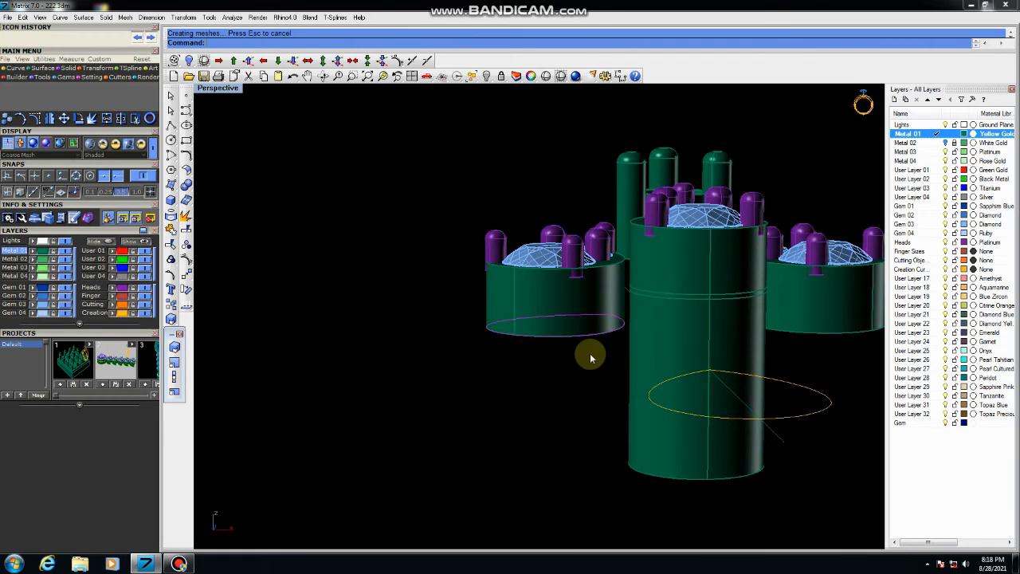
pyautogui.write('Of')
pyautogui.press('Return')
pyautogui.click(477, 338)
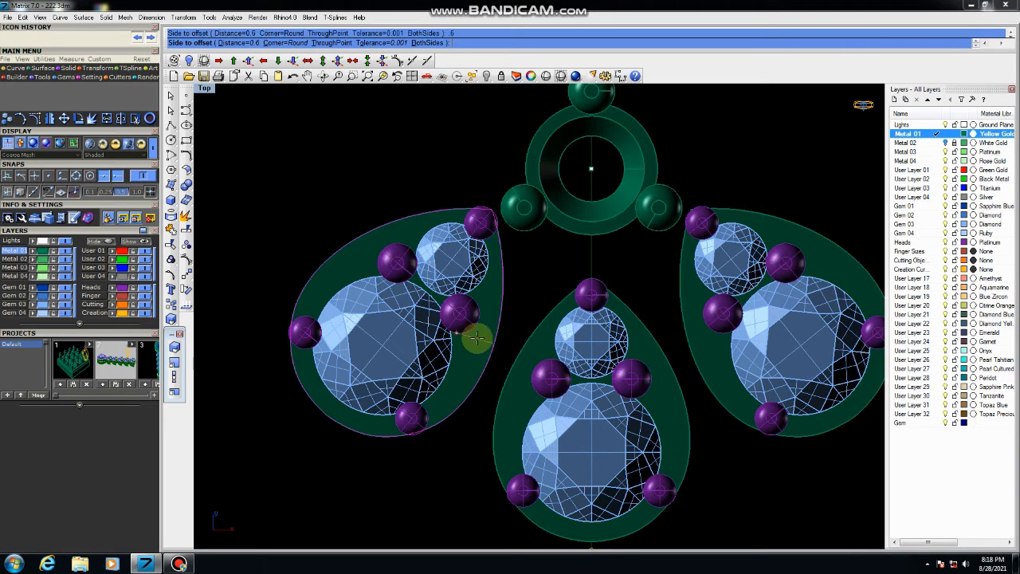
# Raise the left-hand teardrop's bottom curve and its inner offset by 0.1 along Z
pyautogui.hotkey('ctrl', 'F4')
pyautogui.scroll(3, 570, 372)
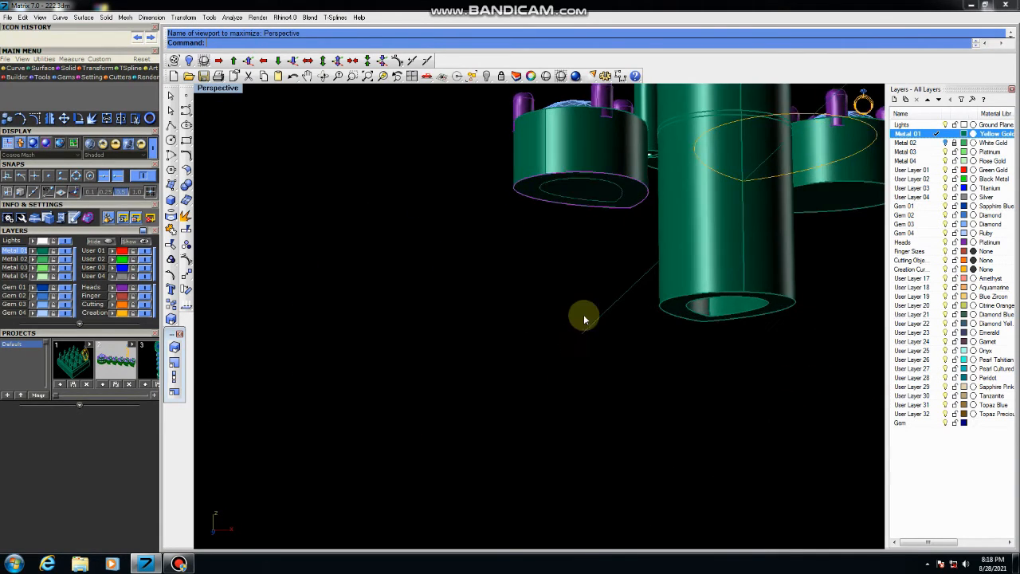
pyautogui.keyDown('shift'); pyautogui.moveTo(583, 312); pyautogui.dragTo(611, 179, button='right'); pyautogui.keyUp('shift')
pyautogui.click(617, 174)
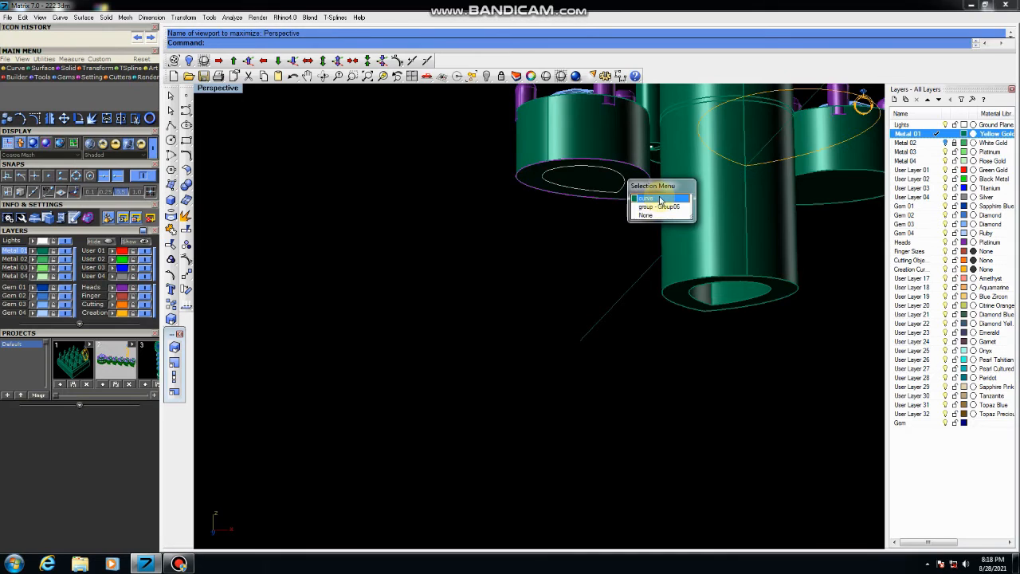
pyautogui.scroll(-3, 394, 255)
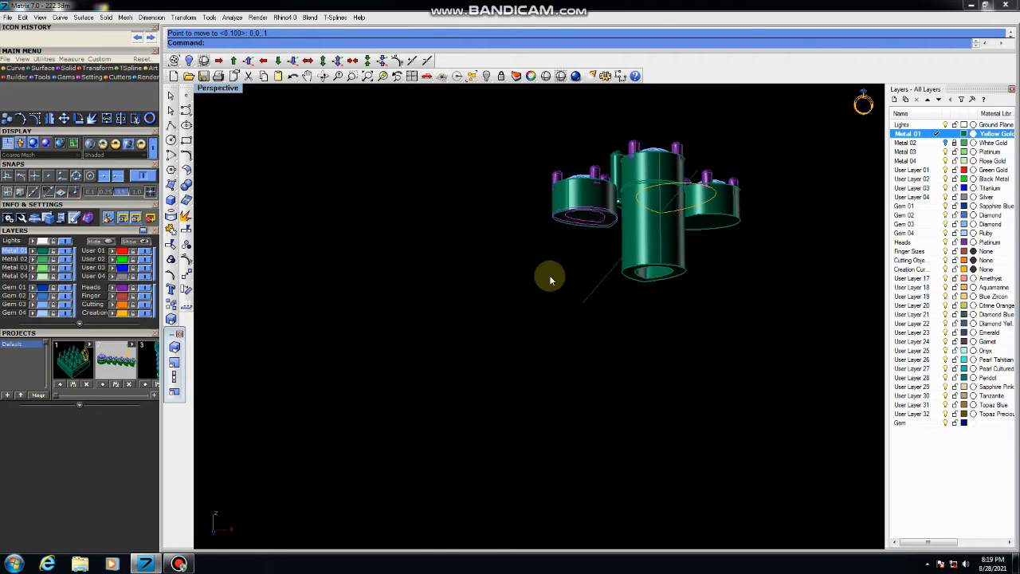
pyautogui.scroll(3, 580, 271)
pyautogui.scroll(-2, 550, 277)
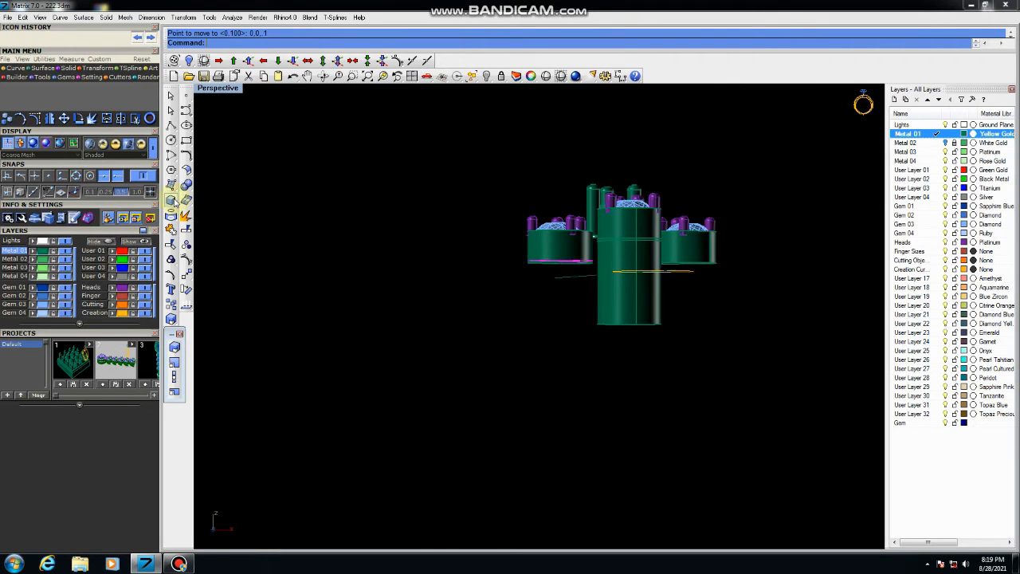
# Extrude the left-hand teardrop's two curves straight down into a capped hollow solid
pyautogui.click(171, 199)
pyautogui.click(262, 229)
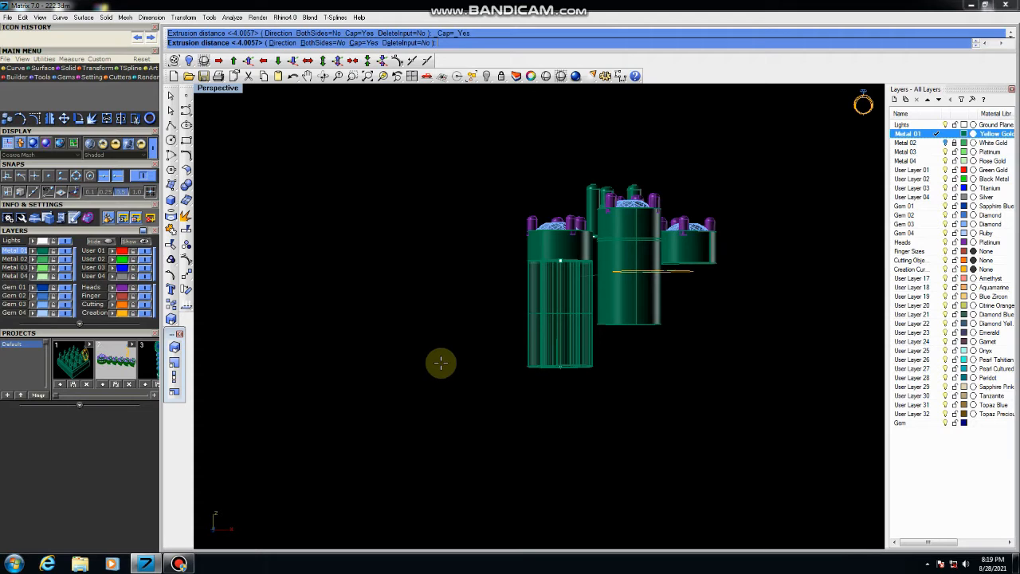
pyautogui.moveTo(442, 341); pyautogui.dragTo(578, 362, button='right')
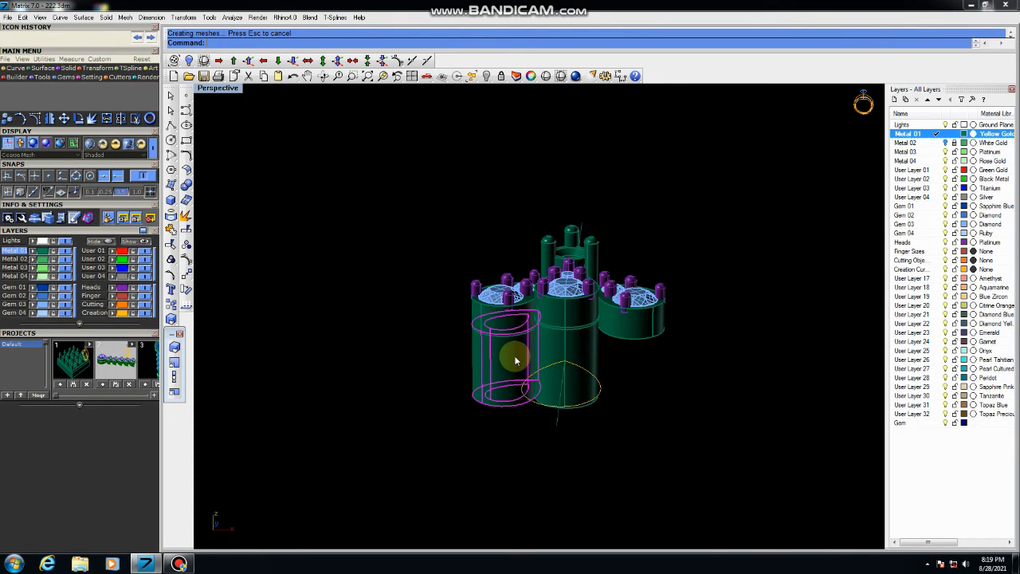
pyautogui.hotkey('ctrl', 'F1')
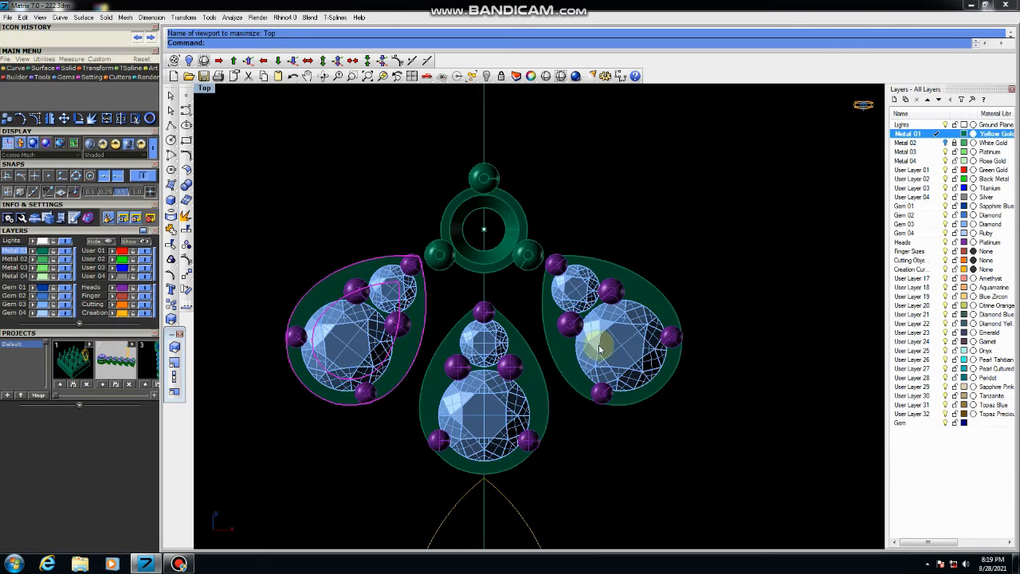
pyautogui.click(186, 273)
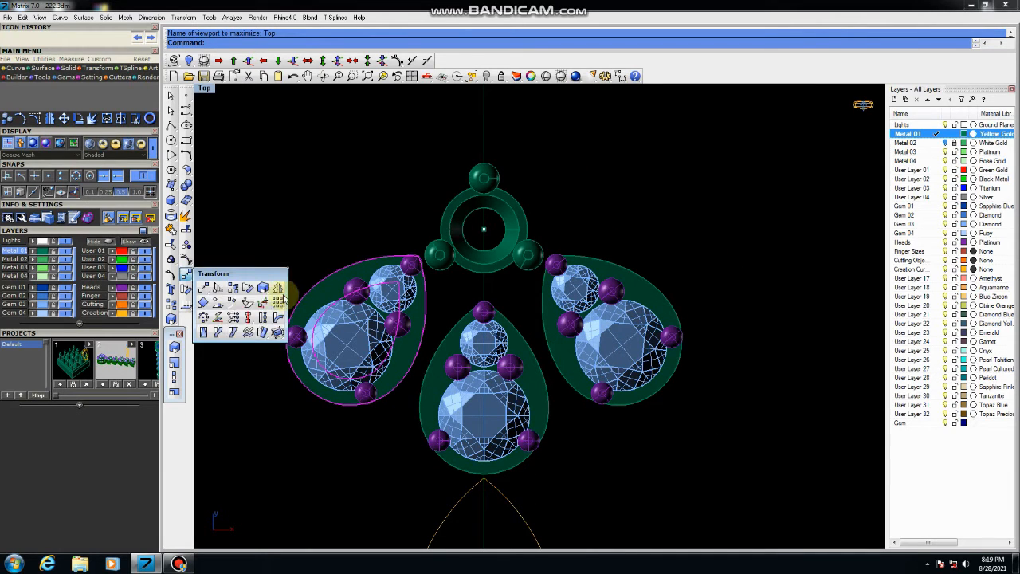
pyautogui.click(308, 228)
pyautogui.scroll(-3, 524, 295)
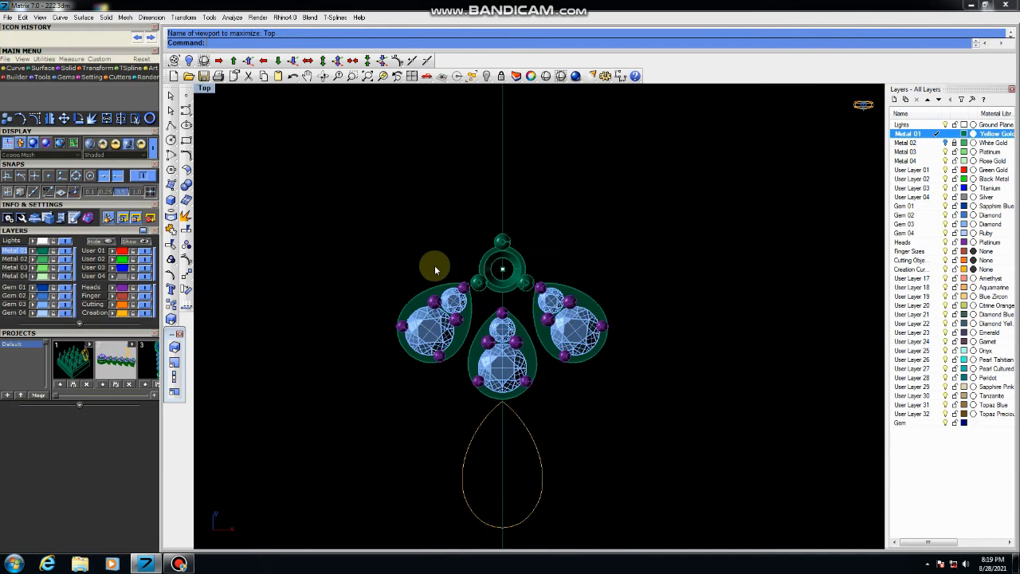
# Create a rectangular plane surface in the top view that spans the round setting and all three drop clusters
pyautogui.click(45, 68)
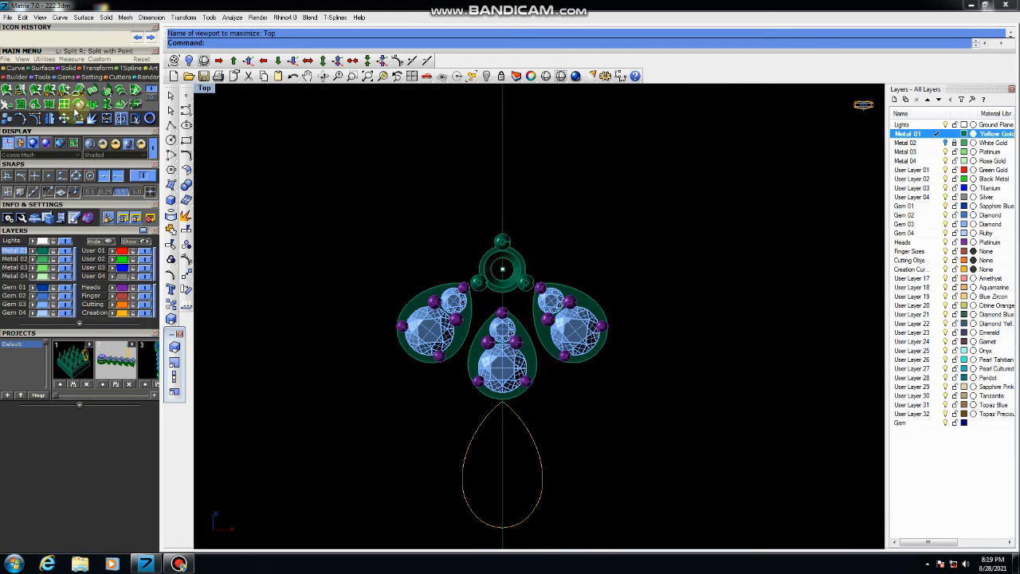
pyautogui.click(107, 105)
pyautogui.scroll(-2, 464, 152)
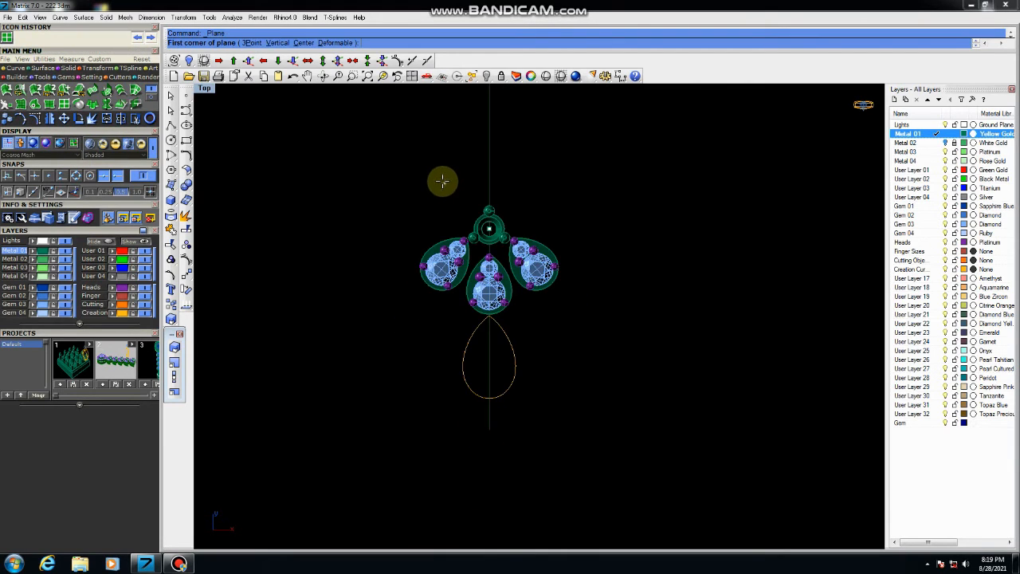
pyautogui.click(387, 168)
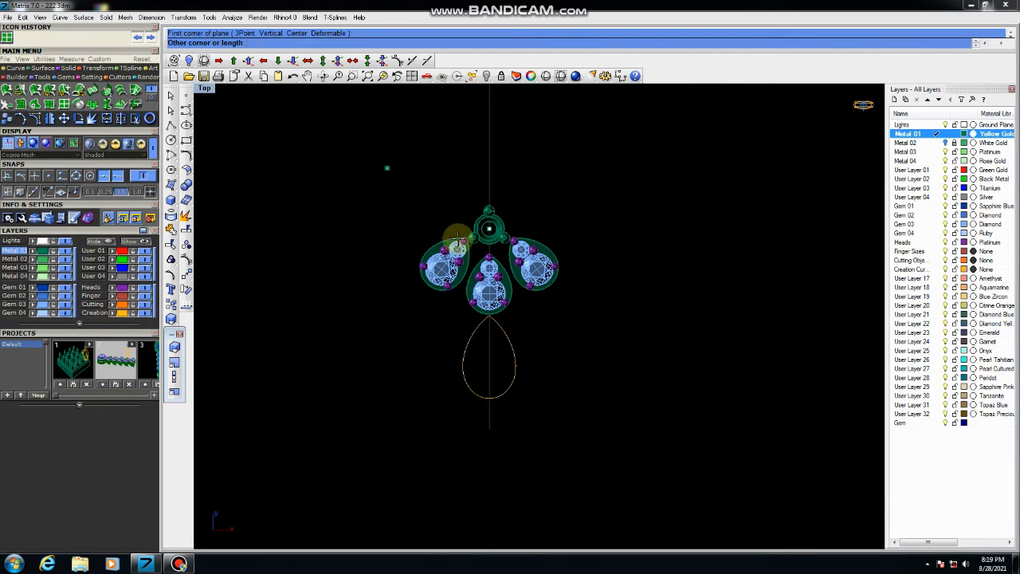
pyautogui.click(589, 355)
pyautogui.hotkey('ctrl', 'F4')
pyautogui.scroll(-3, 629, 322)
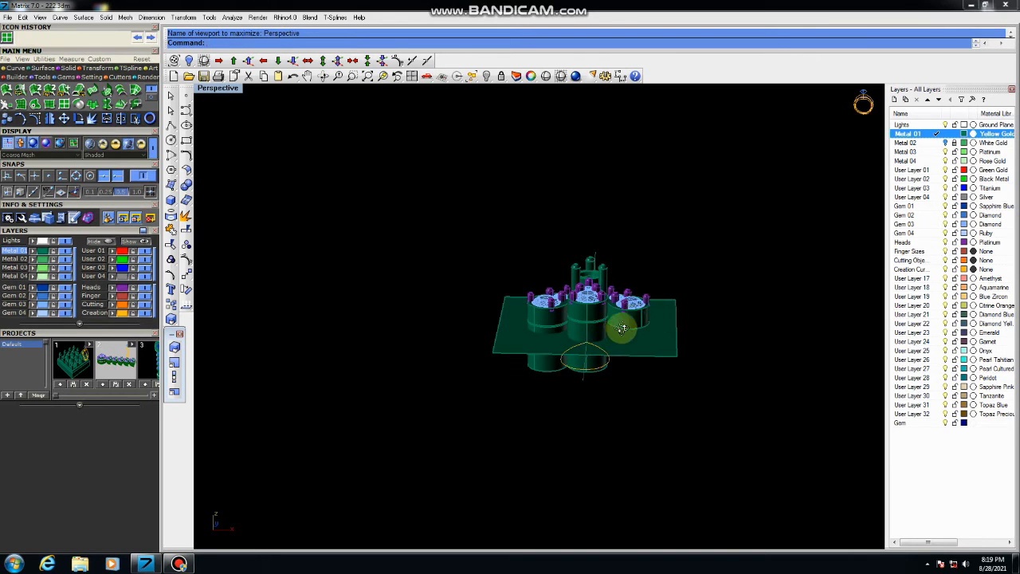
# Boolean-split the left-hand and centre hollow teardrop extrusions with the rectangular plane surface
pyautogui.scroll(5, 622, 327)
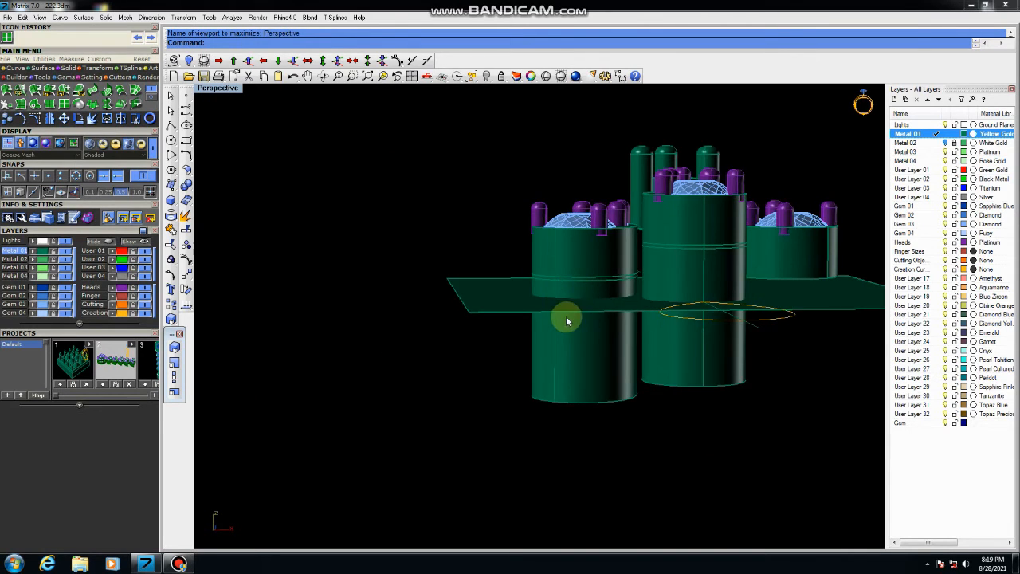
pyautogui.scroll(-2, 568, 320)
pyautogui.scroll(3, 575, 308)
pyautogui.click(593, 371)
pyautogui.keyDown('shift'); pyautogui.click(662, 366); pyautogui.keyUp('shift')
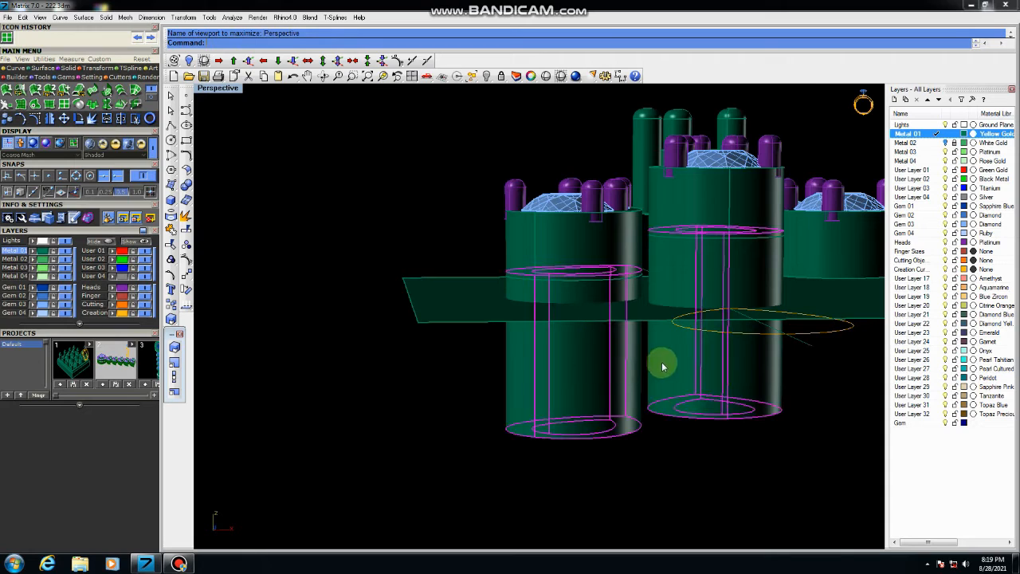
pyautogui.click(187, 185)
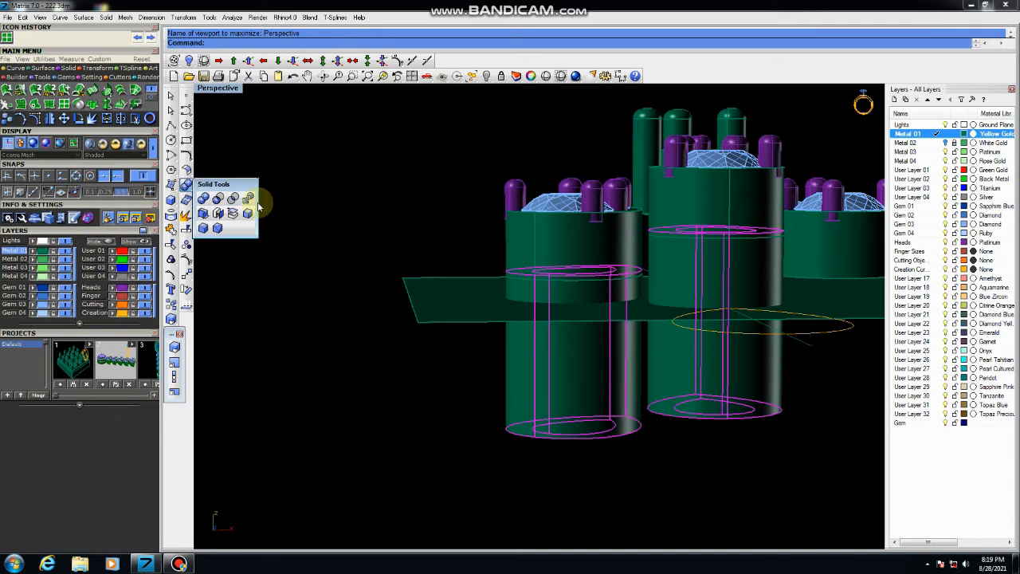
pyautogui.click(248, 199)
pyautogui.click(458, 304)
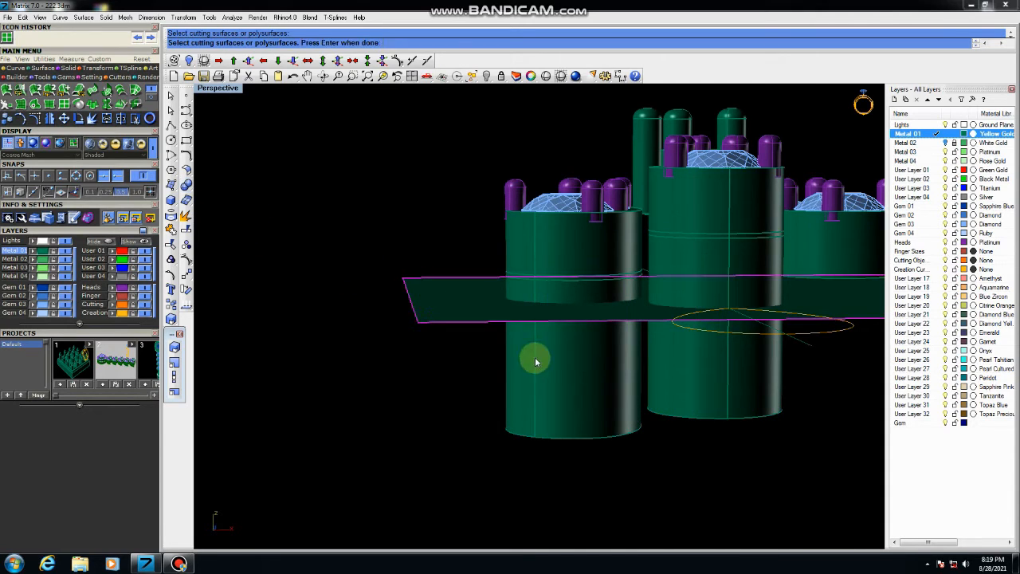
pyautogui.press('Return')
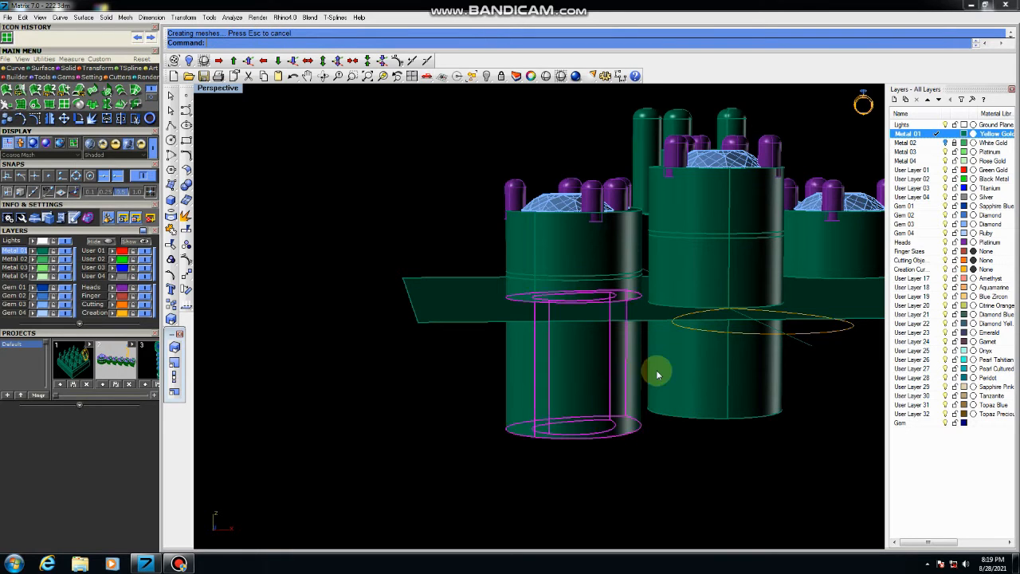
# Delete the two extrusion pieces below the plane and the rectangular cutting plane itself
pyautogui.press('Delete')
pyautogui.click(711, 375)
pyautogui.press('Delete')
pyautogui.moveTo(486, 339); pyautogui.dragTo(611, 350, button='right')
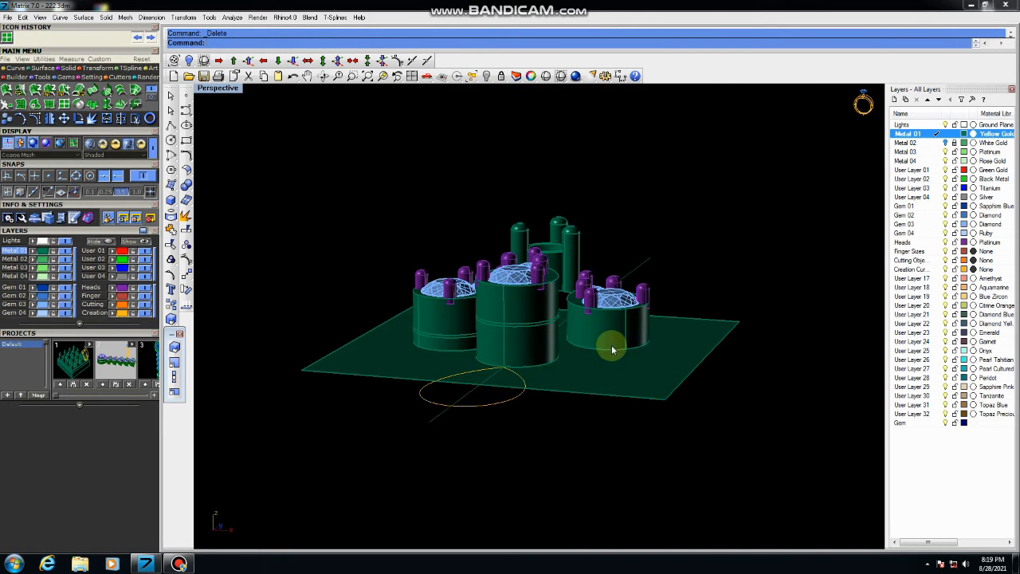
pyautogui.click(660, 363)
pyautogui.press('Delete')
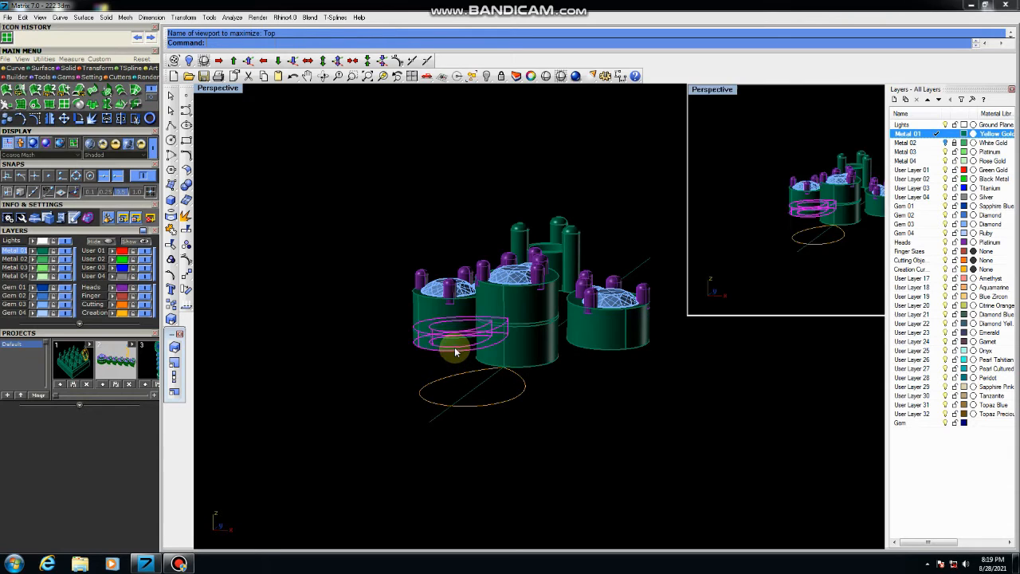
# Mirror the trimmed left-hand teardrop base to the right-hand cluster, about the vertical axis through the origin (0)
pyautogui.hotkey('ctrl', 'F1')
pyautogui.click(186, 277)
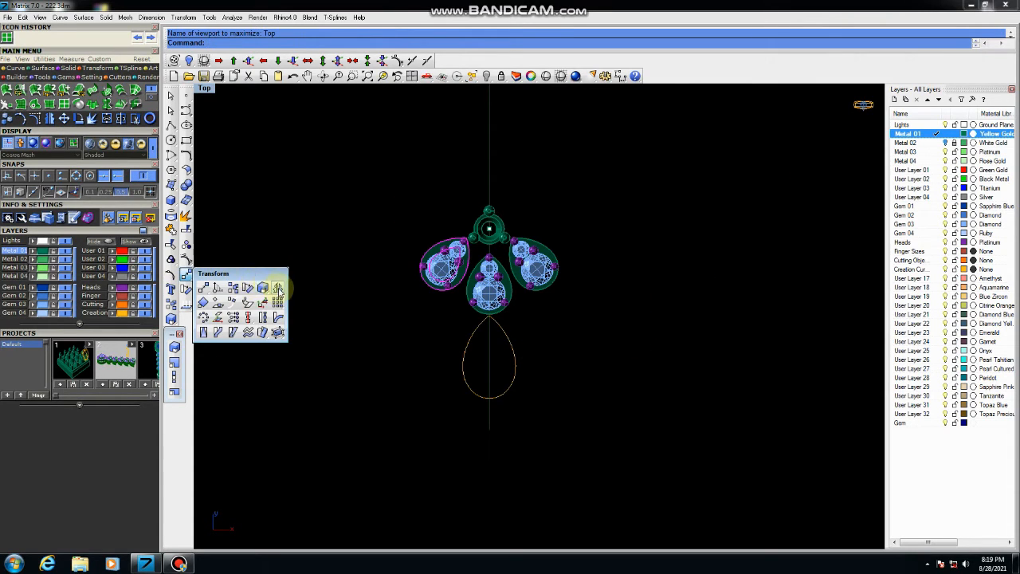
pyautogui.click(275, 290)
pyautogui.write('0')
pyautogui.press('Return')
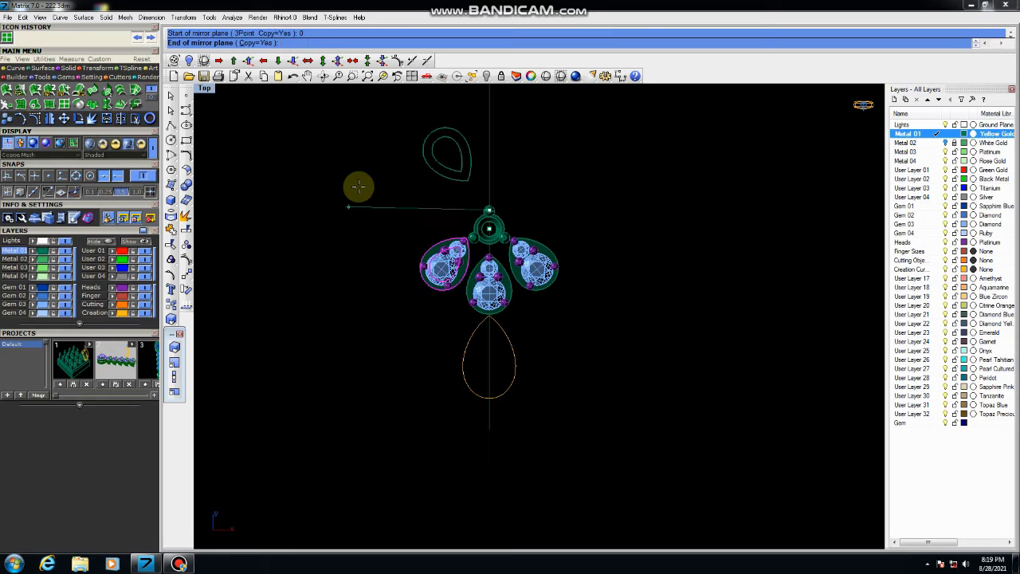
pyautogui.click(511, 125)
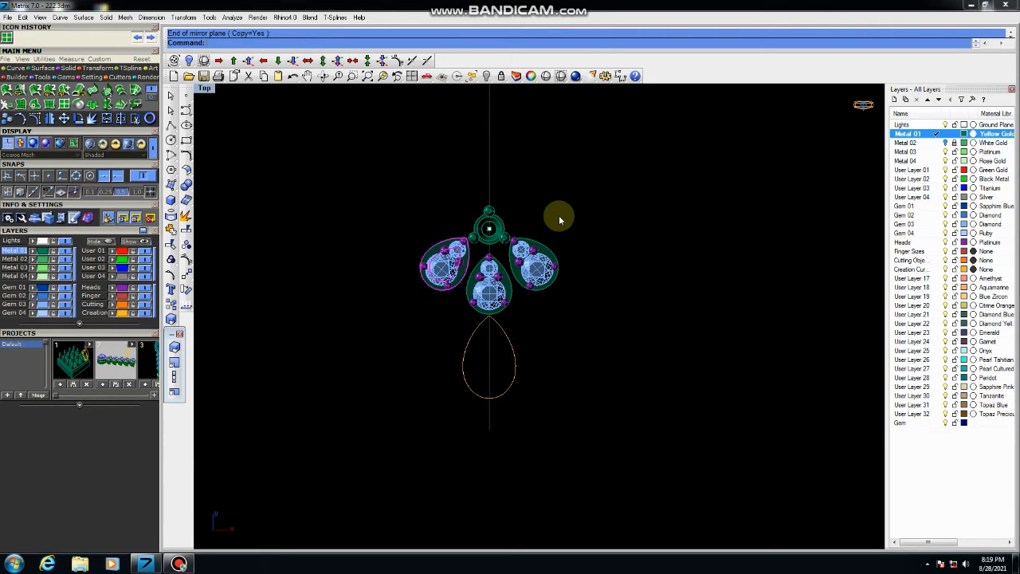
# Examine the three drop clusters and their hollow bases from several angles in the perspective view
pyautogui.hotkey('ctrl', 'F4')
pyautogui.click(322, 231)
pyautogui.moveTo(617, 328); pyautogui.dragTo(626, 302, button='right')
pyautogui.scroll(-6, 626, 301)
pyautogui.scroll(6, 631, 228)
pyautogui.moveTo(638, 236); pyautogui.dragTo(488, 341, button='right')
pyautogui.scroll(3, 490, 338)
pyautogui.scroll(-3, 484, 334)
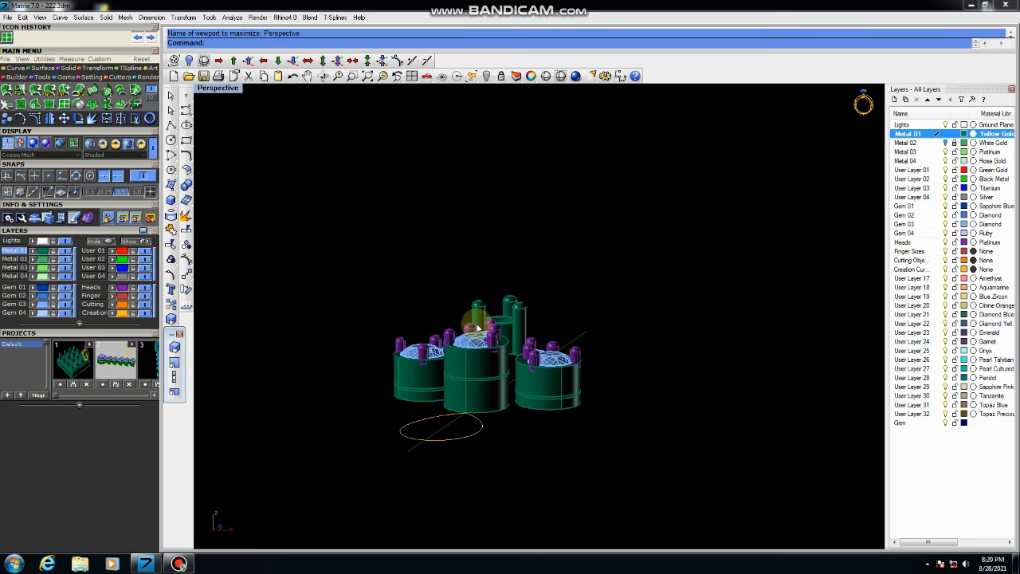
pyautogui.scroll(2, 378, 302)
pyautogui.scroll(-5, 447, 342)
pyautogui.scroll(5, 527, 403)
pyautogui.moveTo(531, 401); pyautogui.dragTo(554, 361, button='right')
pyautogui.moveTo(523, 324); pyautogui.dragTo(524, 354, button='right')
# Show all hidden objects in the top view
pyautogui.hotkey('ctrl', 'F1')
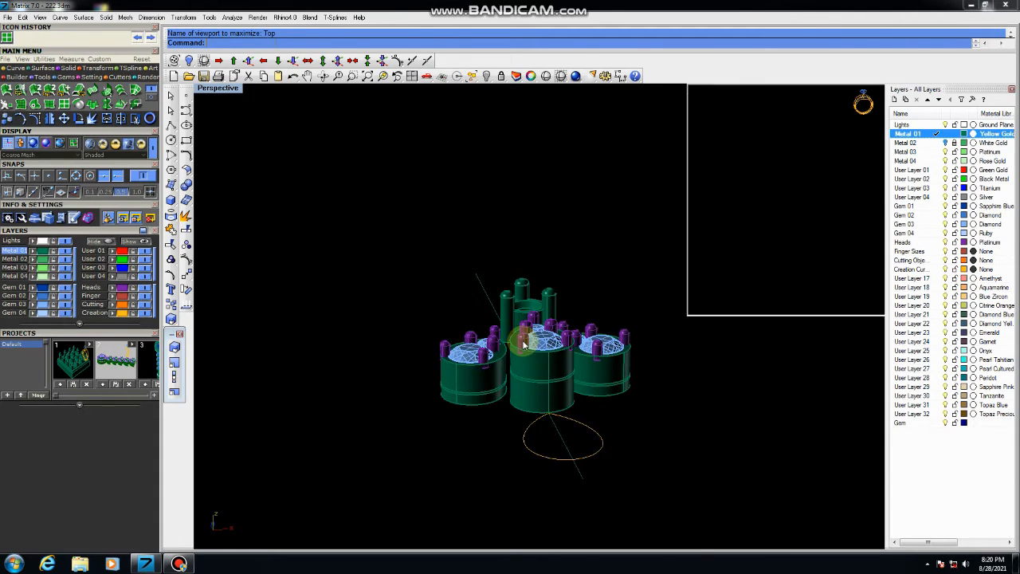
pyautogui.scroll(-4, 405, 289)
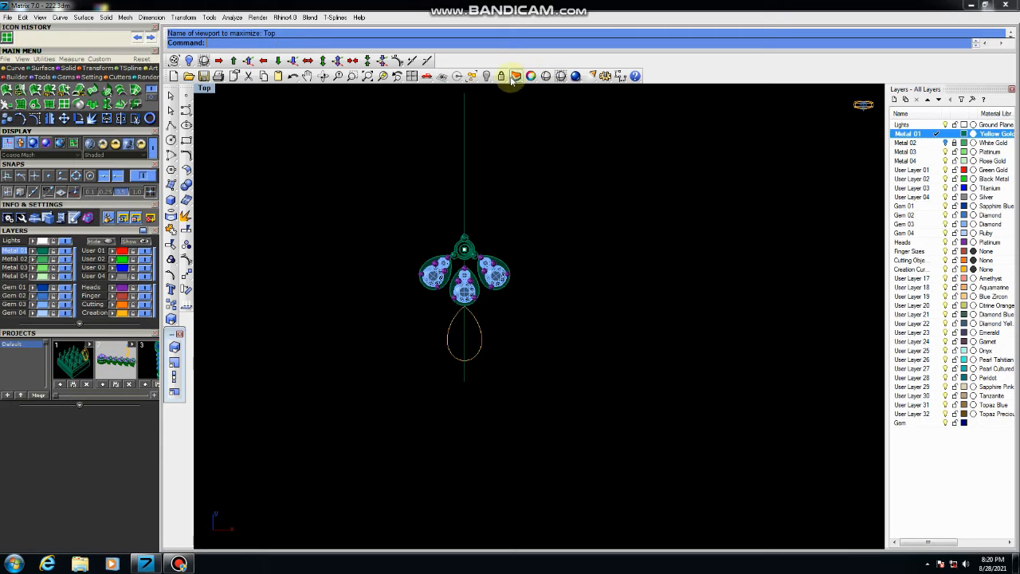
pyautogui.click(487, 76)
pyautogui.scroll(6, 502, 255)
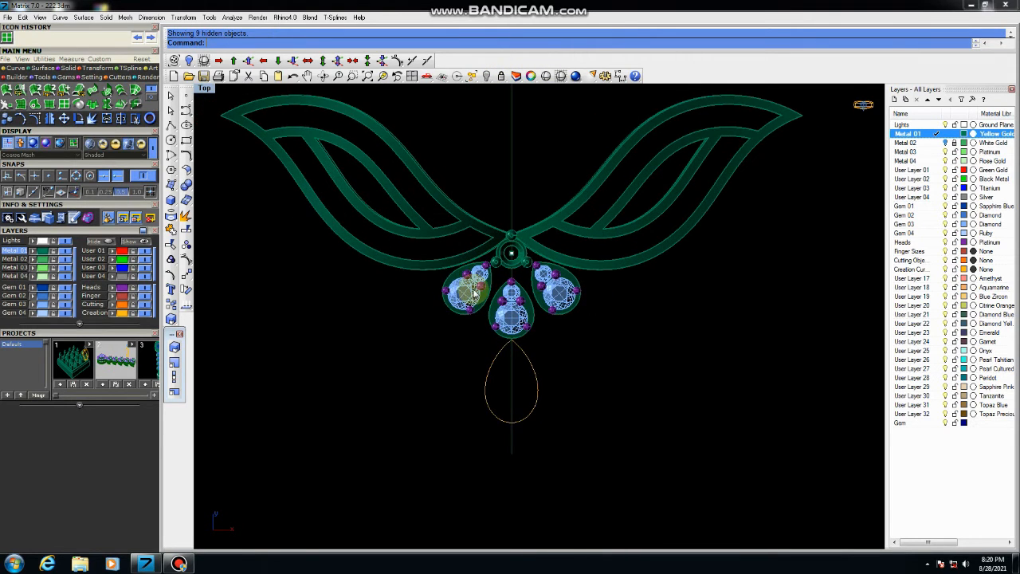
pyautogui.scroll(-4, 547, 292)
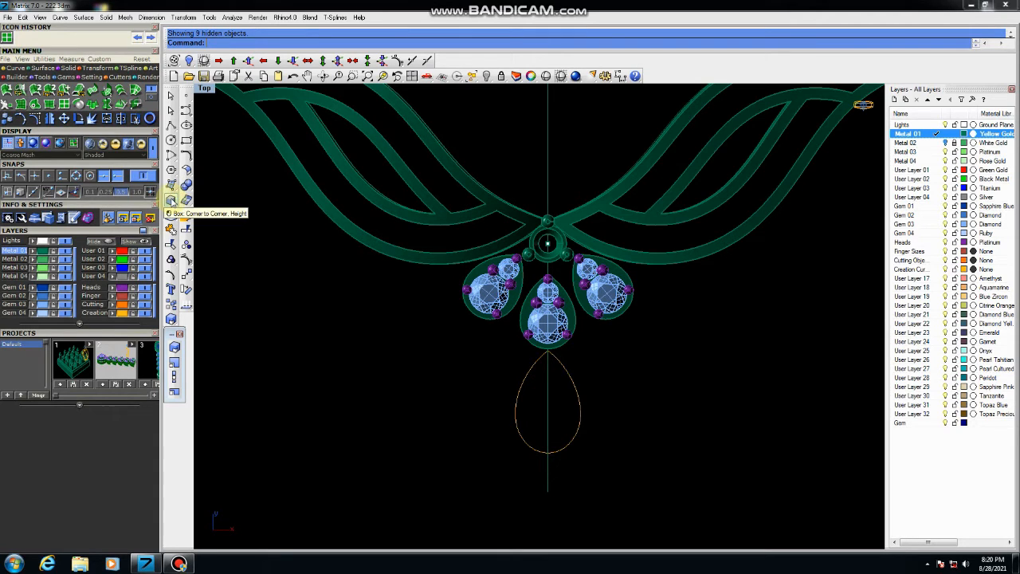
# Create a small cube in the top view and move it into the gap between the left-hand and centre drop clusters
pyautogui.click(171, 200)
pyautogui.click(344, 320)
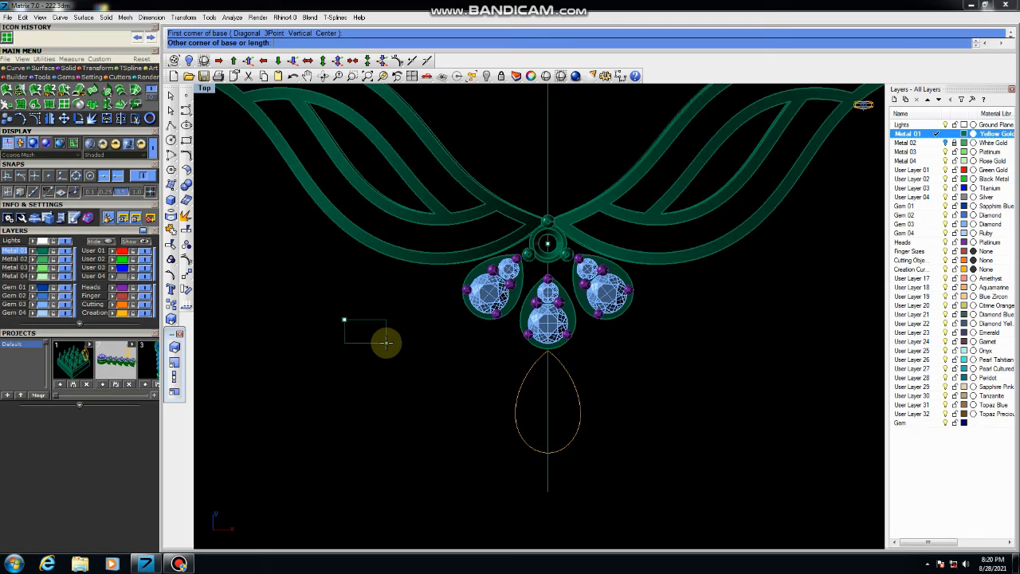
pyautogui.press('Return')
pyautogui.press('Return')
pyautogui.scroll(5, 353, 308)
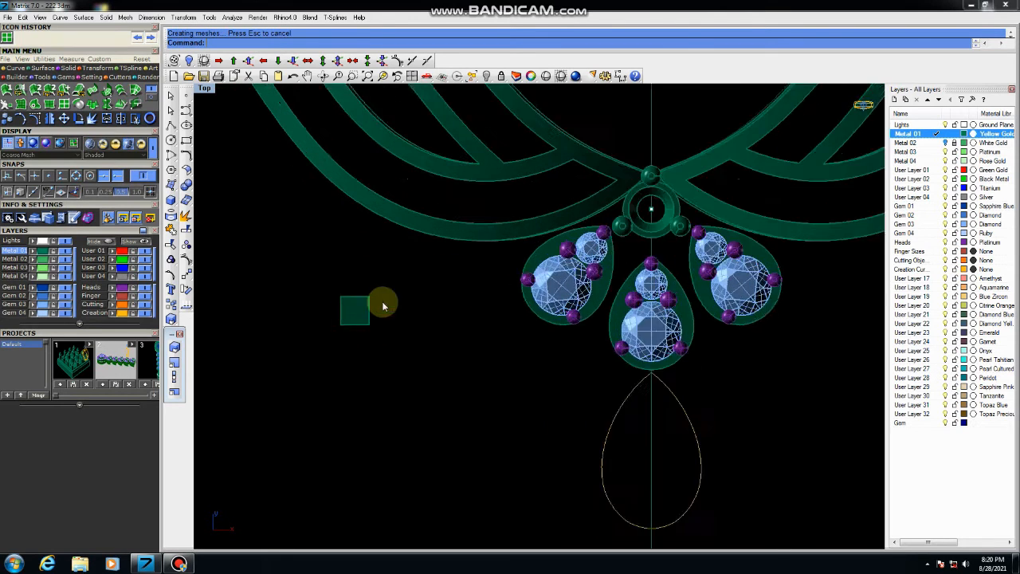
pyautogui.click(186, 275)
pyautogui.click(371, 437)
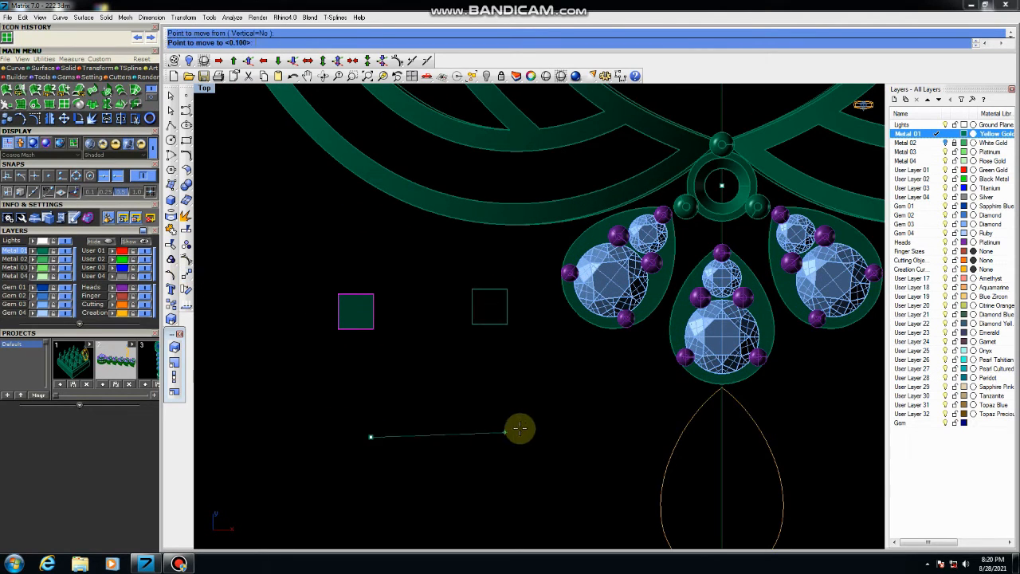
pyautogui.click(681, 430)
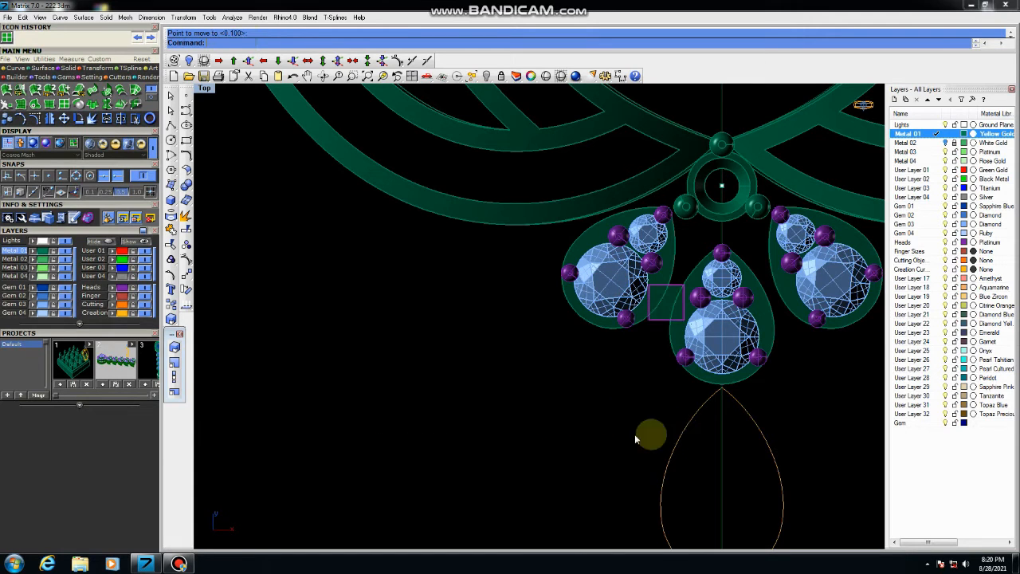
# Rotate the cube to bridge the left-hand and centre teardrop bases squarely and nudge it into place
pyautogui.click(186, 289)
pyautogui.scroll(5, 656, 326)
pyautogui.click(699, 318)
pyautogui.click(639, 494)
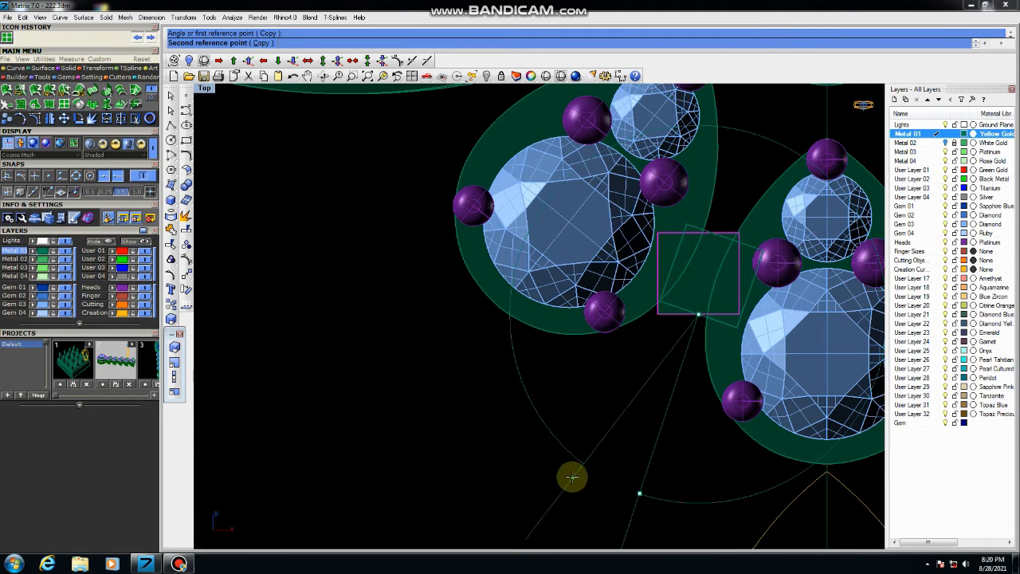
pyautogui.click(557, 457)
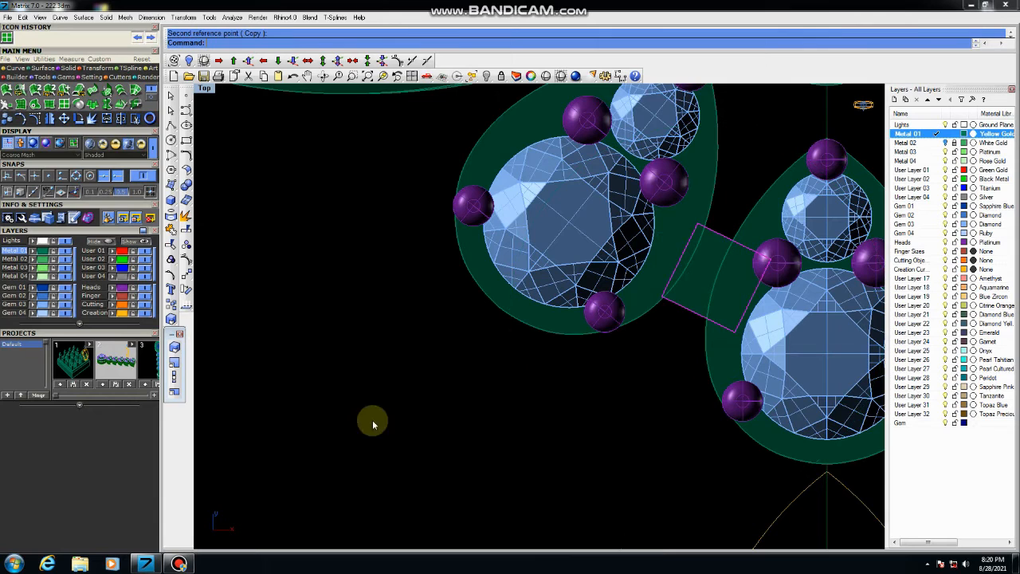
pyautogui.click(186, 274)
pyautogui.click(391, 388)
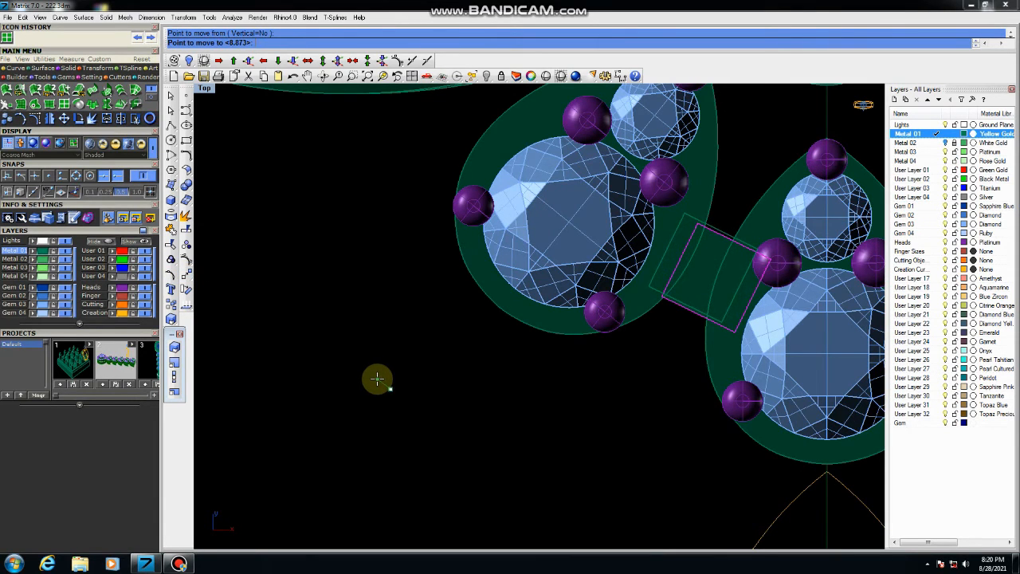
pyautogui.click(399, 376)
pyautogui.scroll(-2, 446, 376)
pyautogui.scroll(-1, 450, 374)
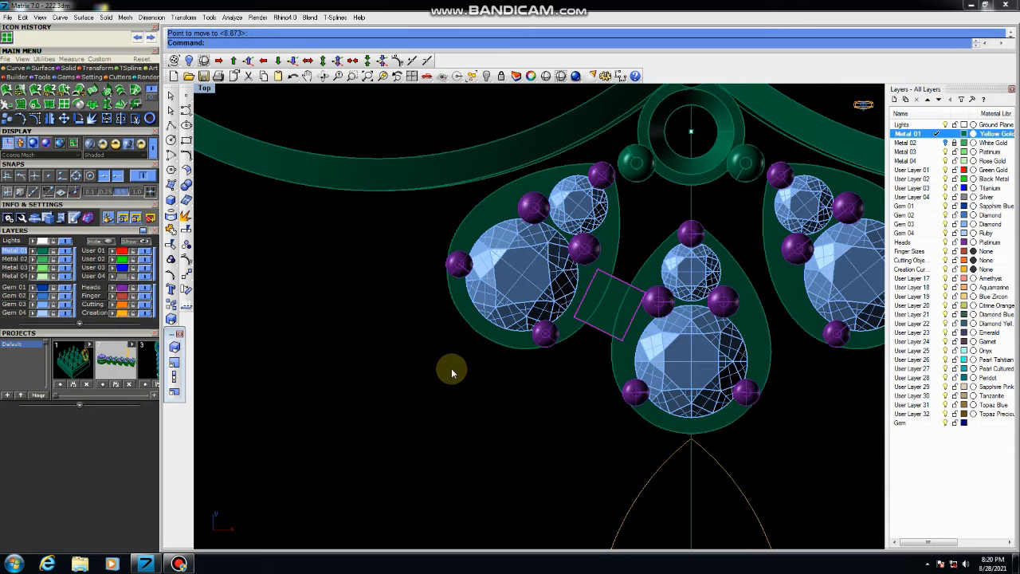
# Stretch the connector cube upward in one direction from its bottom corner to make it taller
pyautogui.hotkey('ctrl', 'F4')
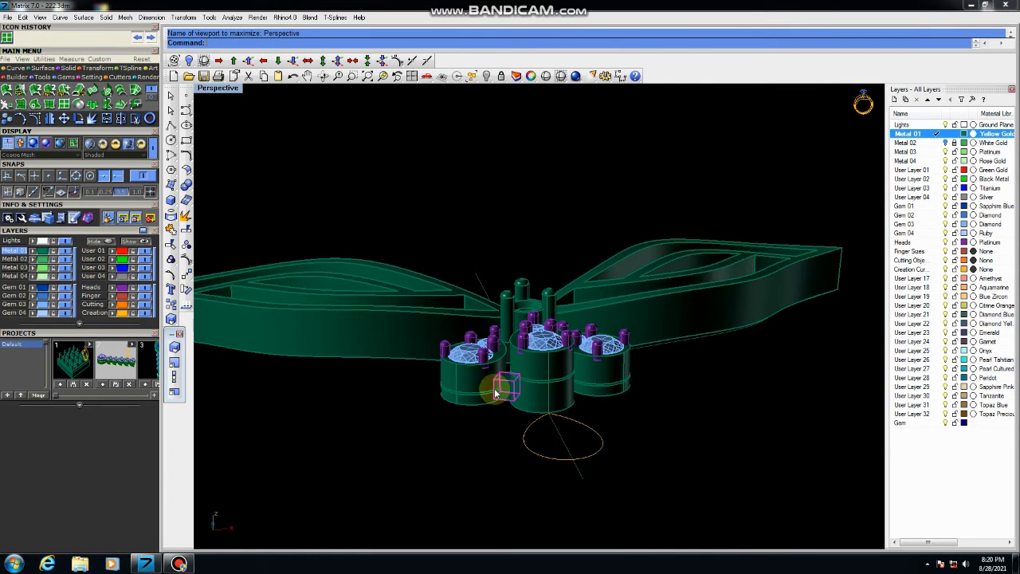
pyautogui.scroll(4, 506, 386)
pyautogui.moveTo(552, 382)
pyautogui.mouseDown(button='right')
pyautogui.moveTo(559, 368)
pyautogui.moveTo(560, 377)
pyautogui.mouseUp(button='right')
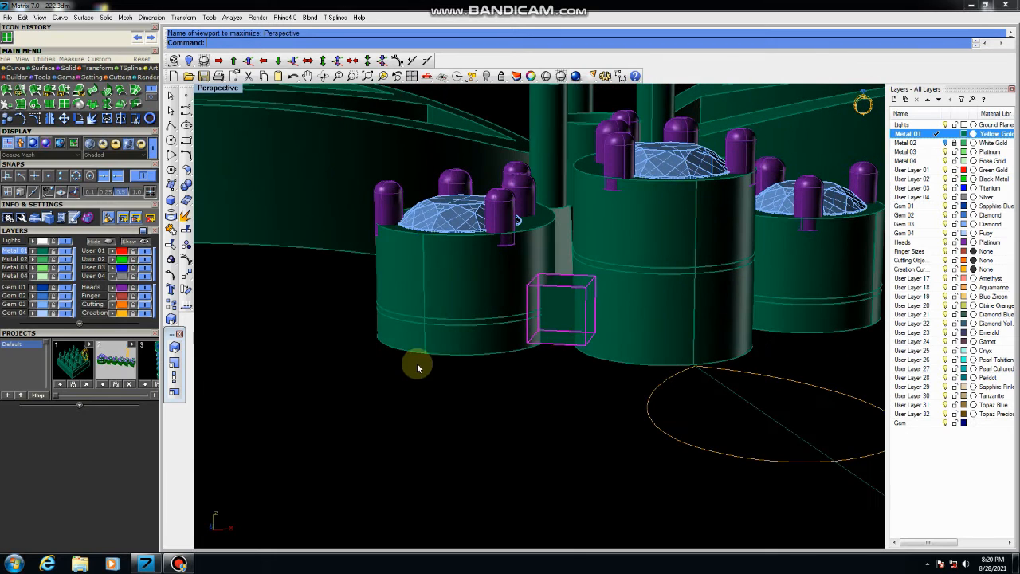
pyautogui.click(175, 379)
pyautogui.click(594, 338)
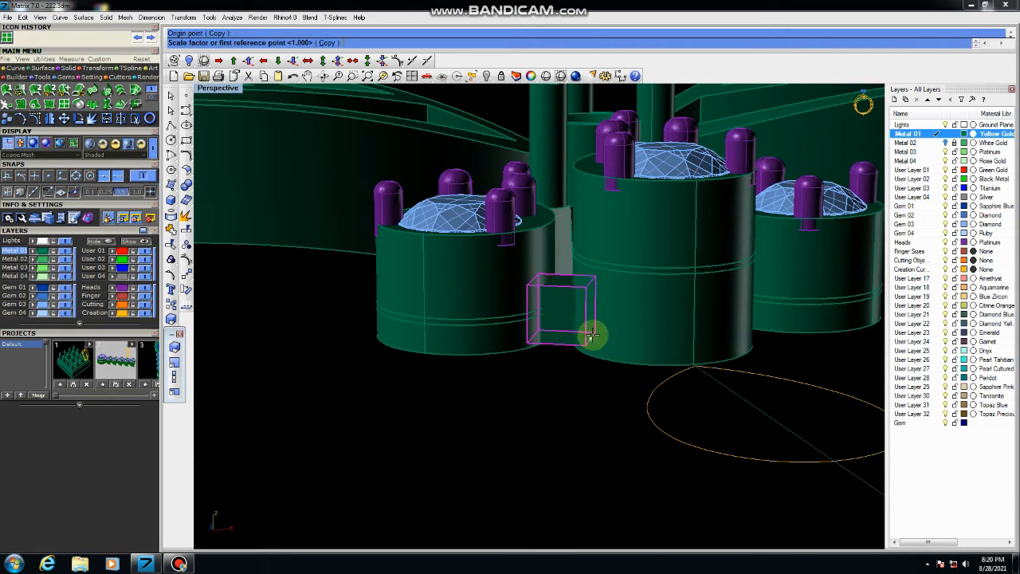
pyautogui.click(592, 279)
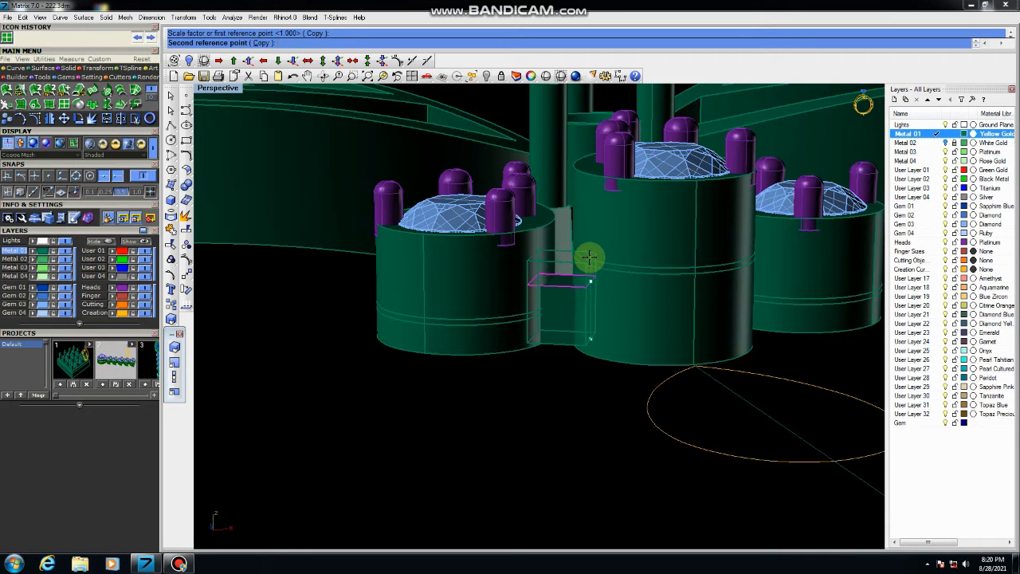
pyautogui.click(590, 257)
pyautogui.click(563, 365)
# Chamfer the connector block's upper front edge with a distance of 0.4
pyautogui.scroll(-4, 631, 269)
pyautogui.moveTo(633, 269); pyautogui.dragTo(629, 342, button='right')
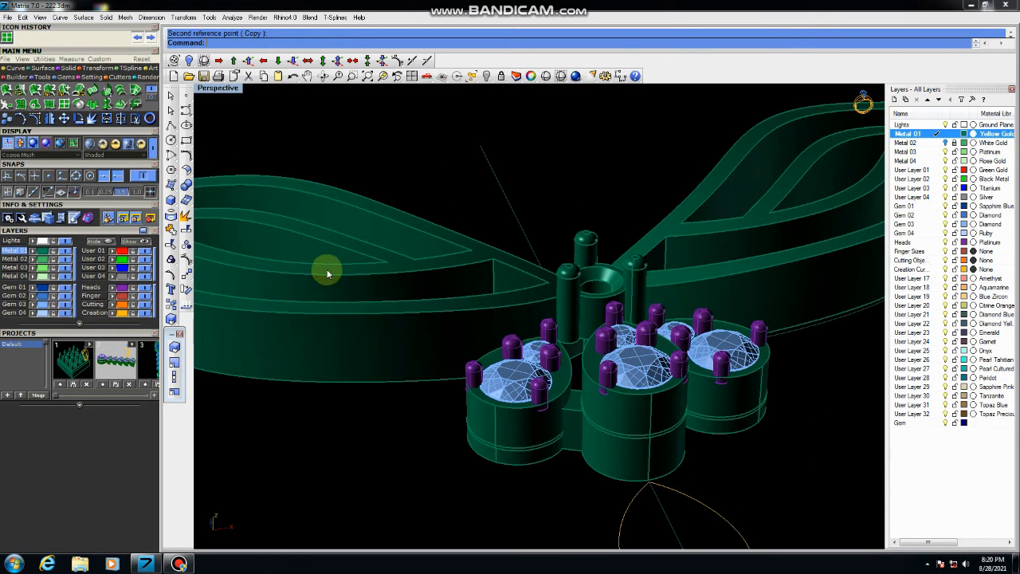
pyautogui.click(188, 185)
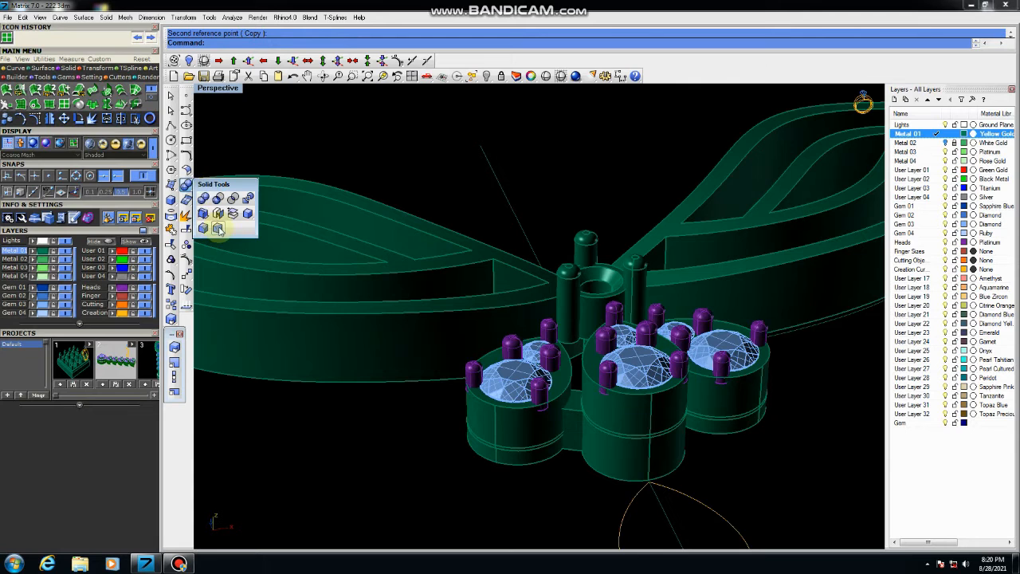
pyautogui.click(219, 228)
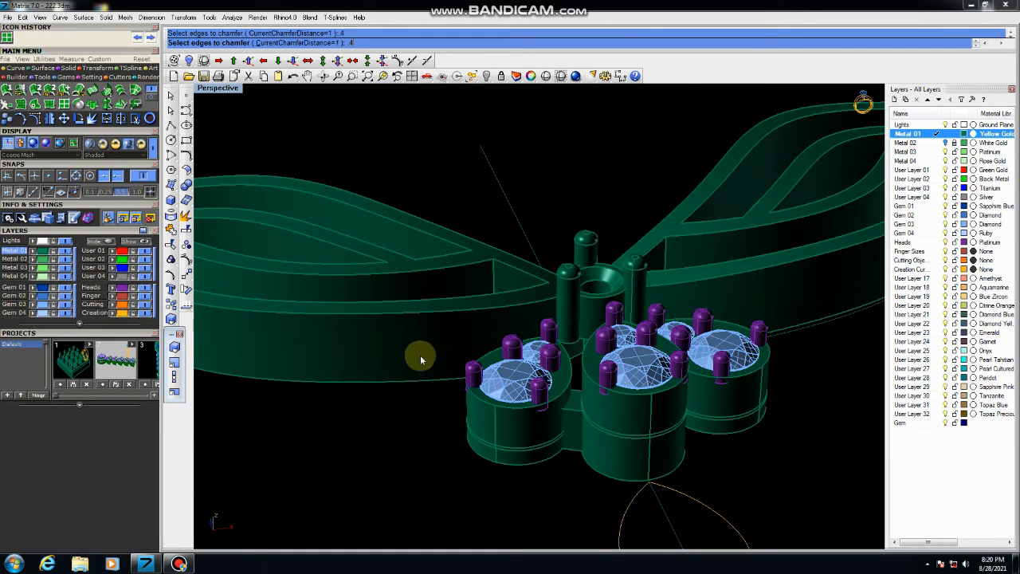
pyautogui.scroll(3, 586, 415)
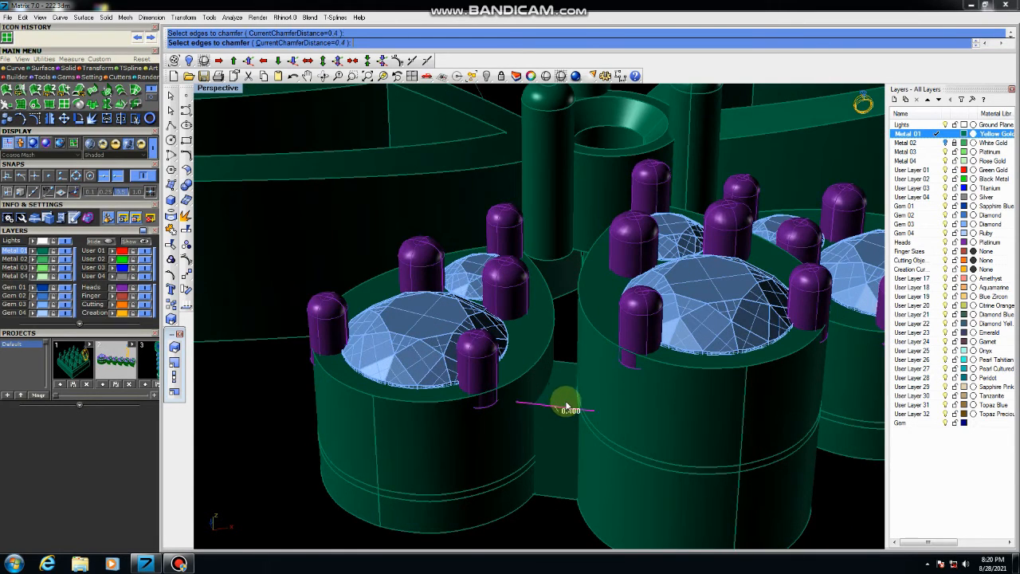
pyautogui.click(562, 407)
pyautogui.press('Return')
pyautogui.press('Return')
# Finish the connector block's 0.4 chamfer and mirror a copy of the block across the vertical centreline in the top view
pyautogui.click(563, 401)
pyautogui.scroll(-3, 590, 375)
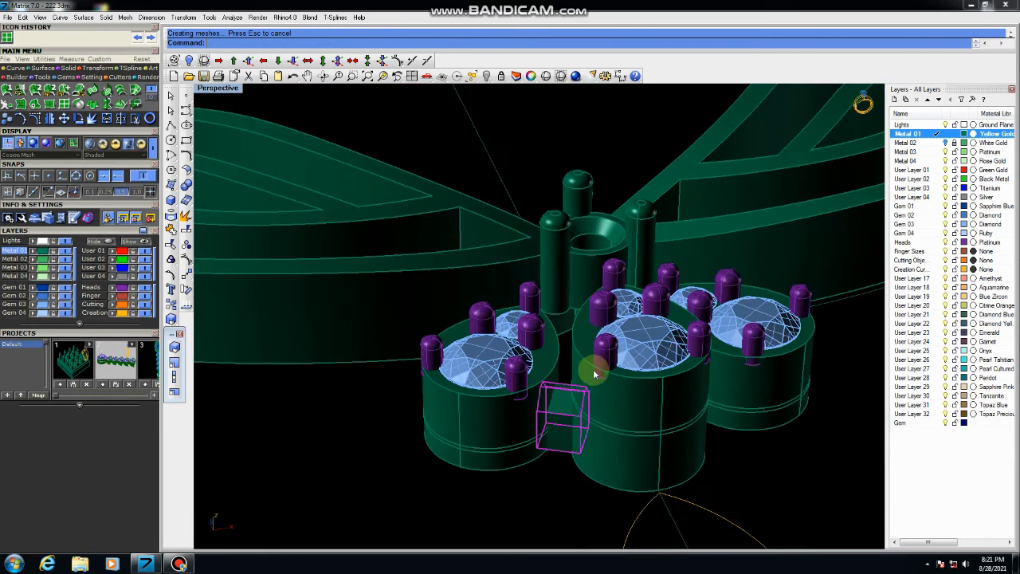
pyautogui.hotkey('ctrl', 'F1')
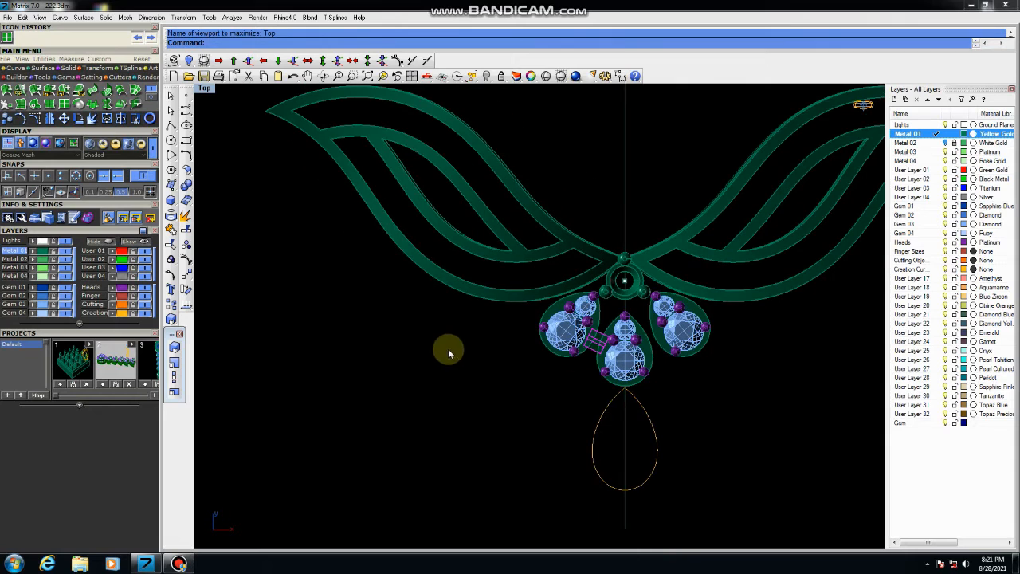
pyautogui.click(186, 275)
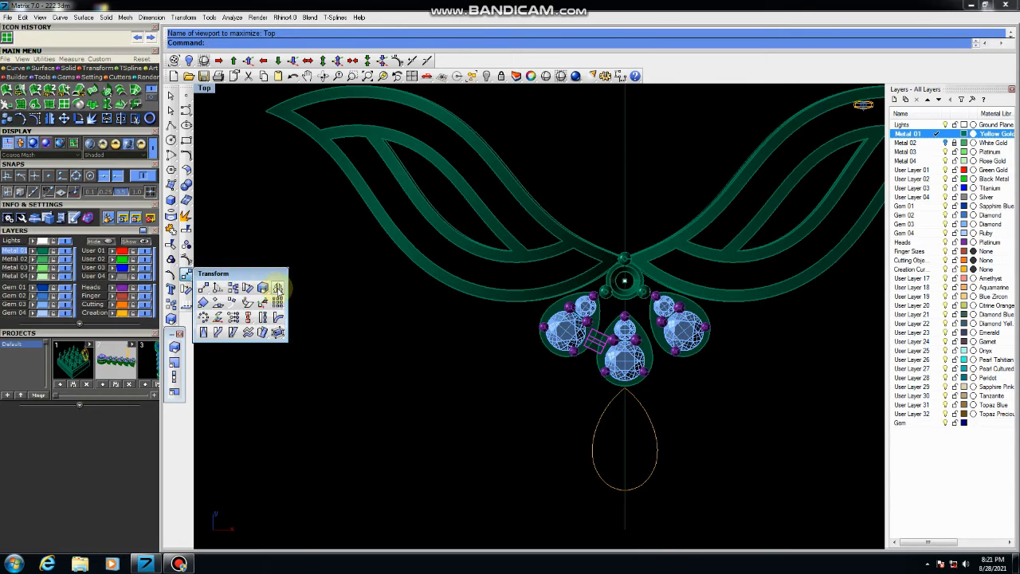
pyautogui.click(277, 287)
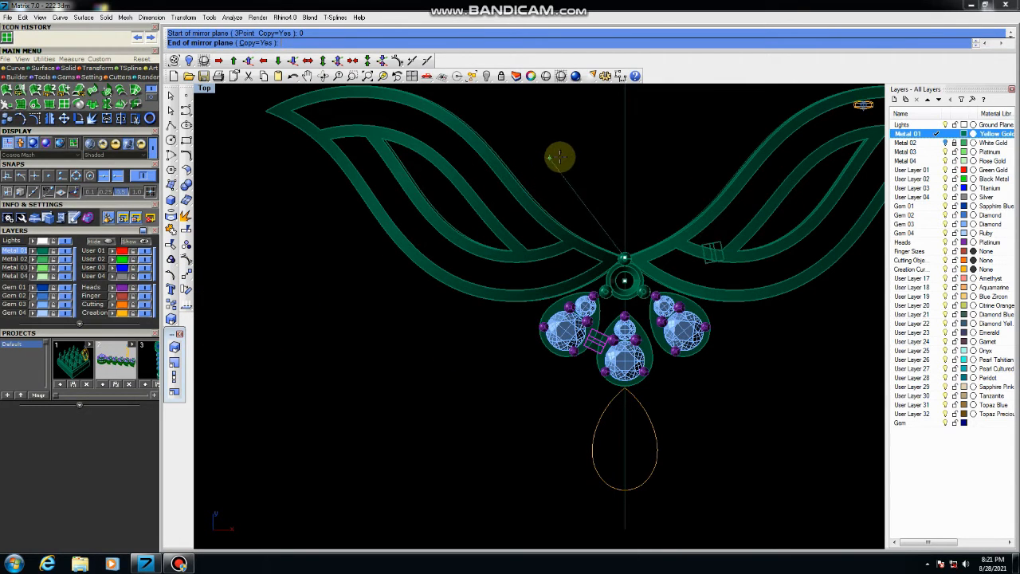
pyautogui.click(577, 131)
pyautogui.scroll(2, 598, 374)
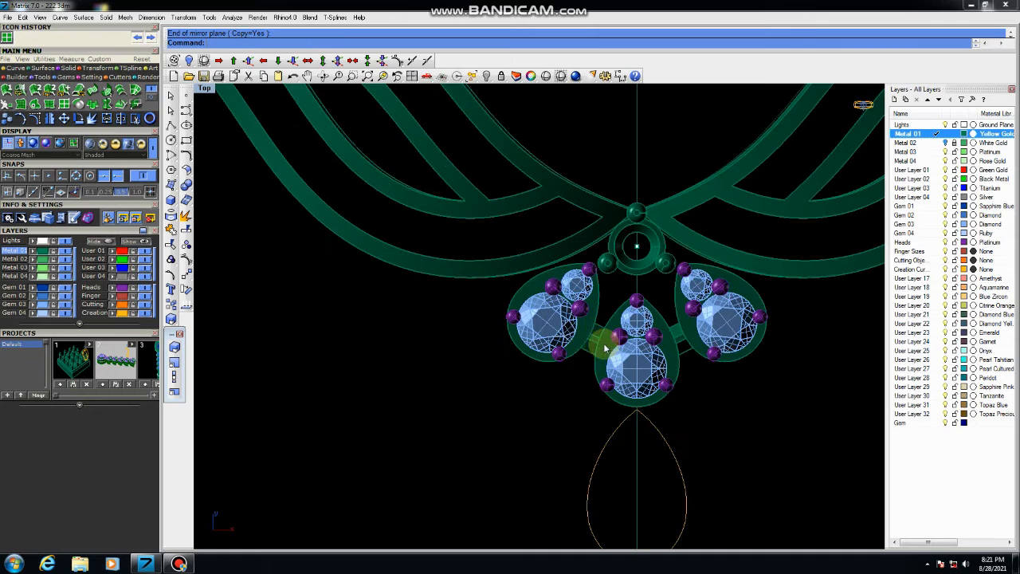
# Rotate a copy of the mirrored connector block about the origin to the gap between the right-hand teardrop base and the leaf
pyautogui.click(685, 344)
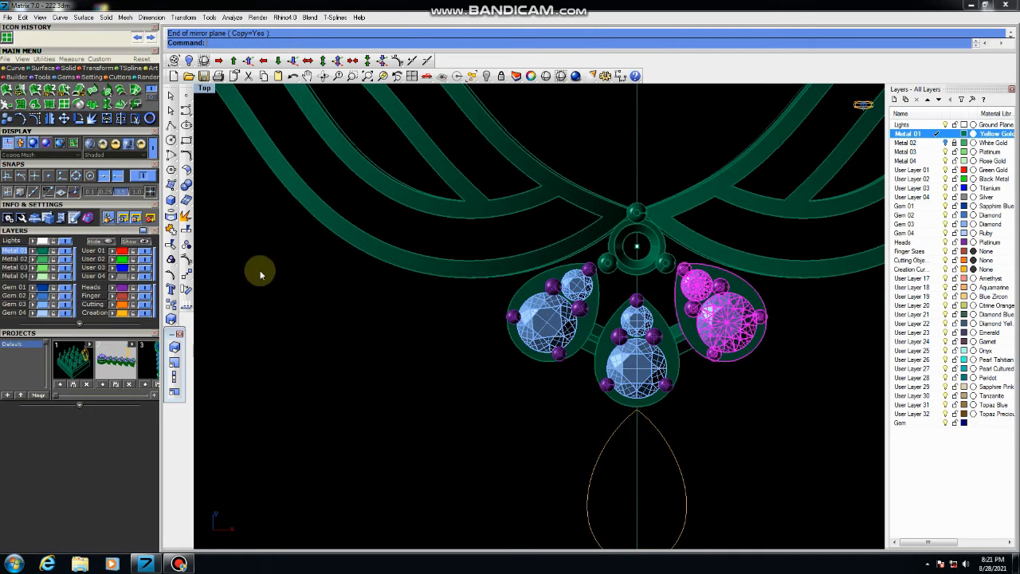
pyautogui.click(693, 362)
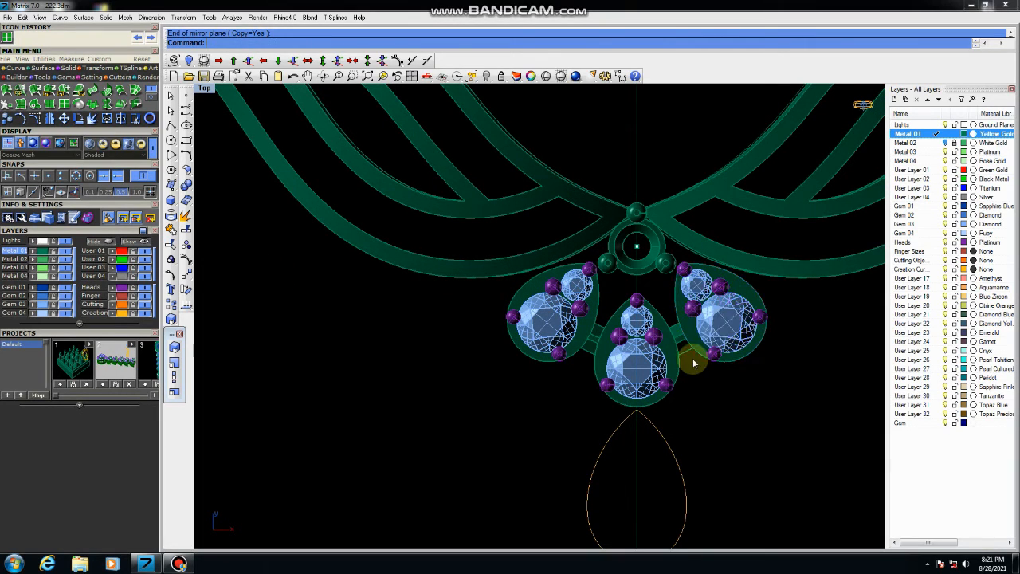
pyautogui.click(186, 291)
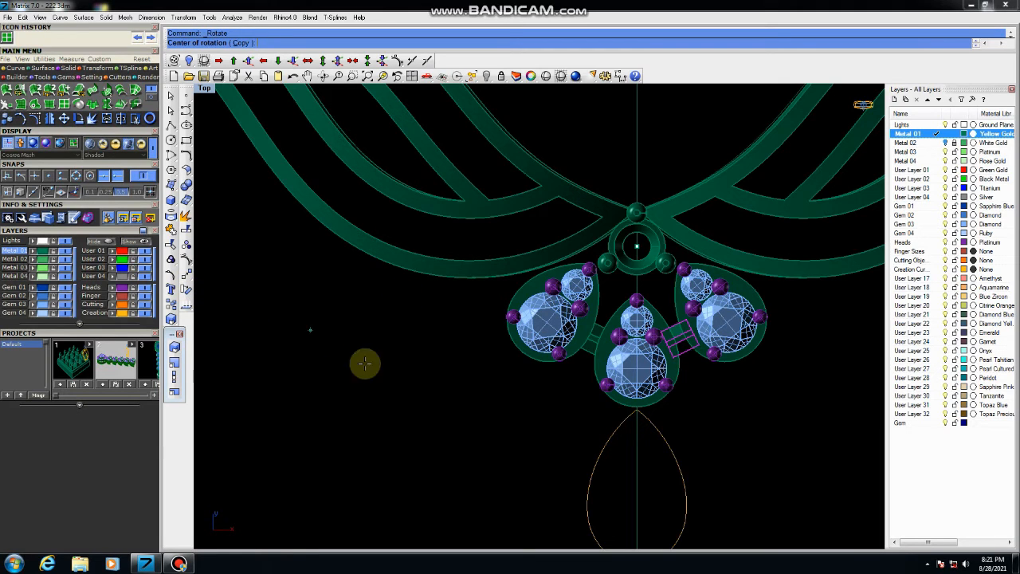
pyautogui.scroll(-2, 364, 360)
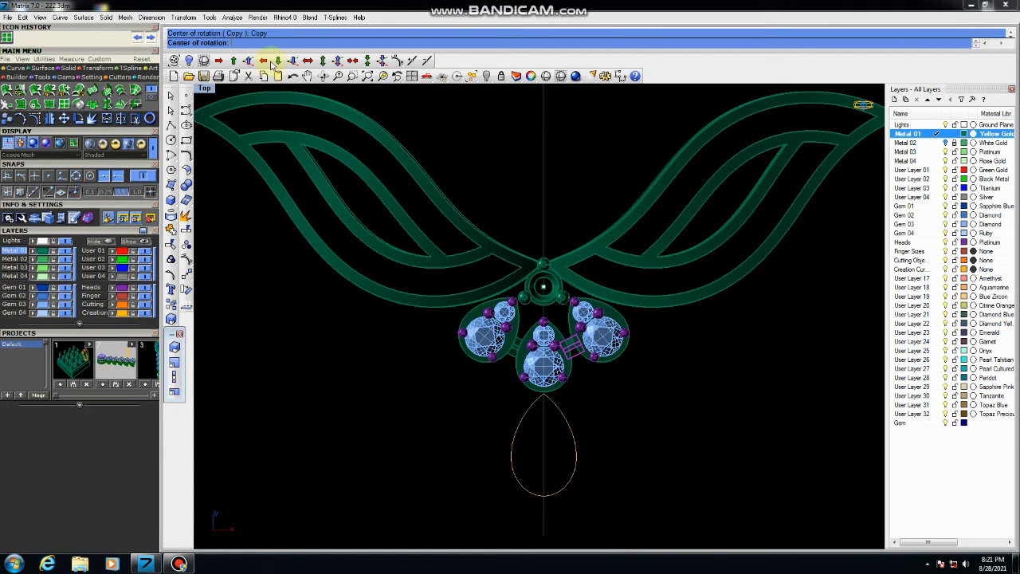
pyautogui.write('0')
pyautogui.press('Return')
pyautogui.click(653, 461)
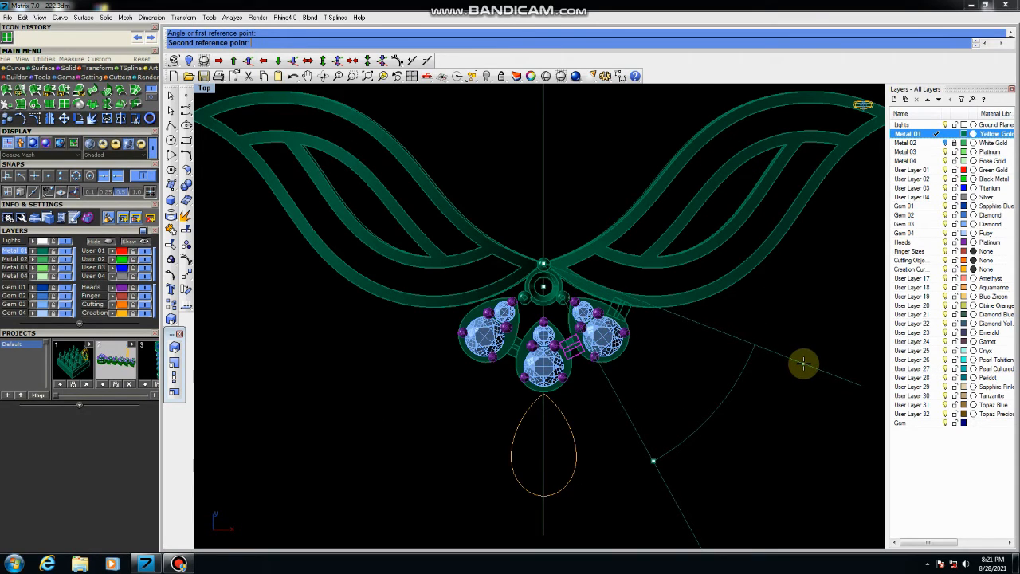
pyautogui.click(801, 364)
pyautogui.scroll(2, 617, 320)
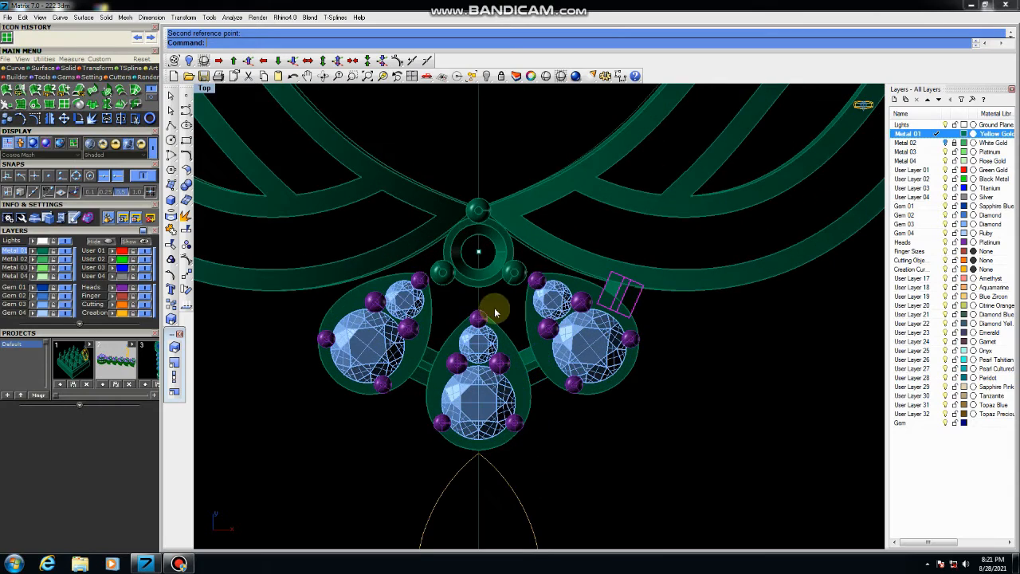
# Raise the rotated connector block by 0.1 beside the right-hand teardrop base in the perspective view
pyautogui.hotkey('ctrl', 'F4')
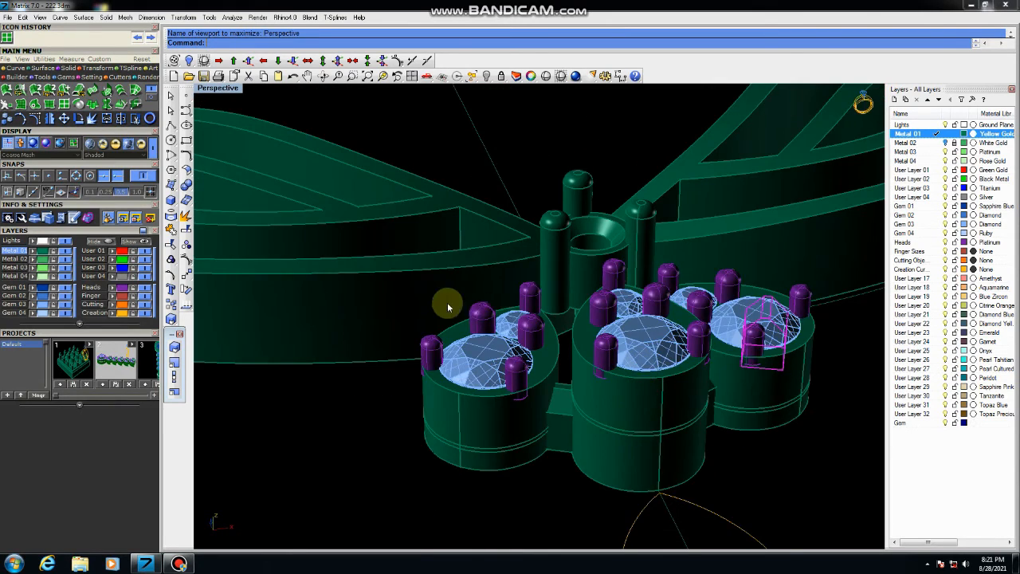
pyautogui.scroll(5, 536, 322)
pyautogui.scroll(-8, 478, 317)
pyautogui.moveTo(674, 349); pyautogui.dragTo(547, 331, button='right')
pyautogui.scroll(5, 354, 264)
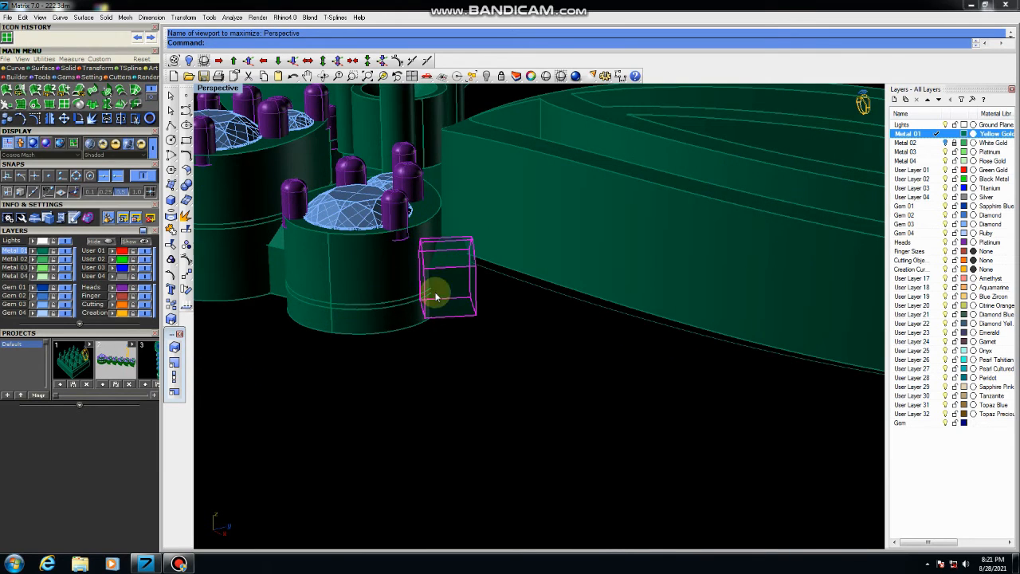
pyautogui.click(250, 62)
pyautogui.click(527, 350)
pyautogui.scroll(-5, 527, 349)
pyautogui.moveTo(530, 343); pyautogui.dragTo(526, 282, button='right')
pyautogui.scroll(3, 474, 230)
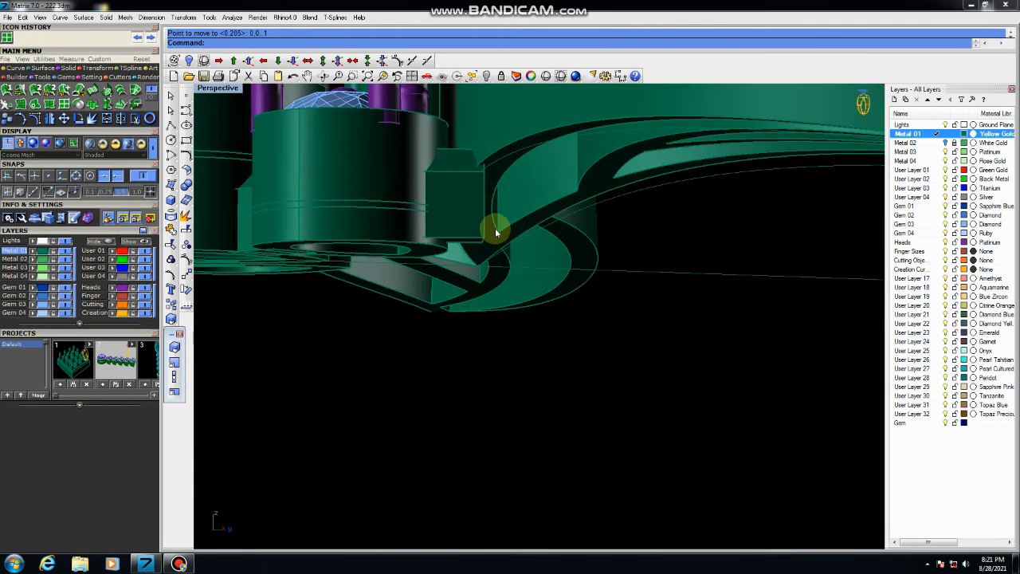
# Reselect the leaf connector block and raise it further in 0.1 increments, checking its height against the leaf frame
pyautogui.click(465, 215)
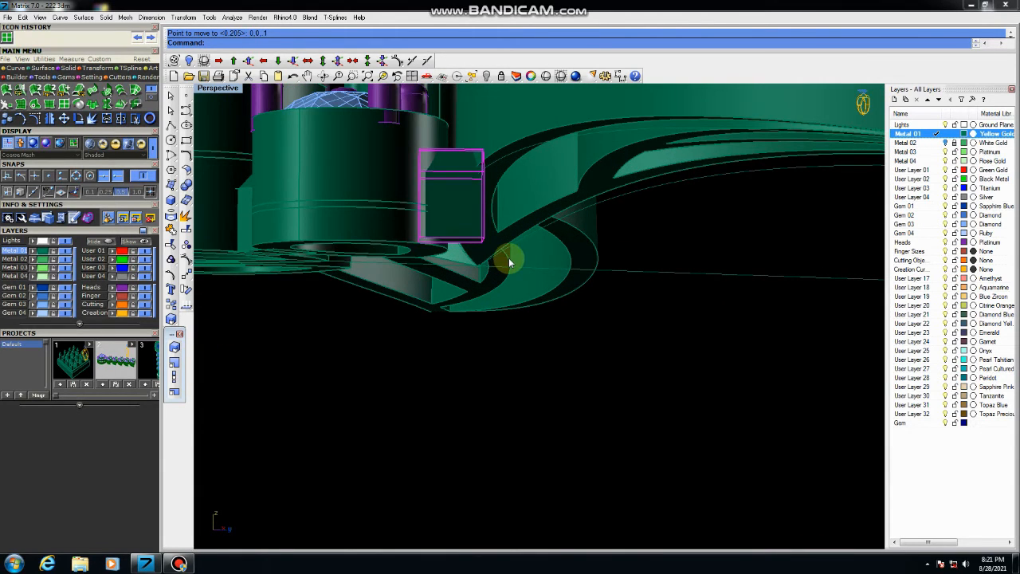
pyautogui.scroll(-3, 327, 243)
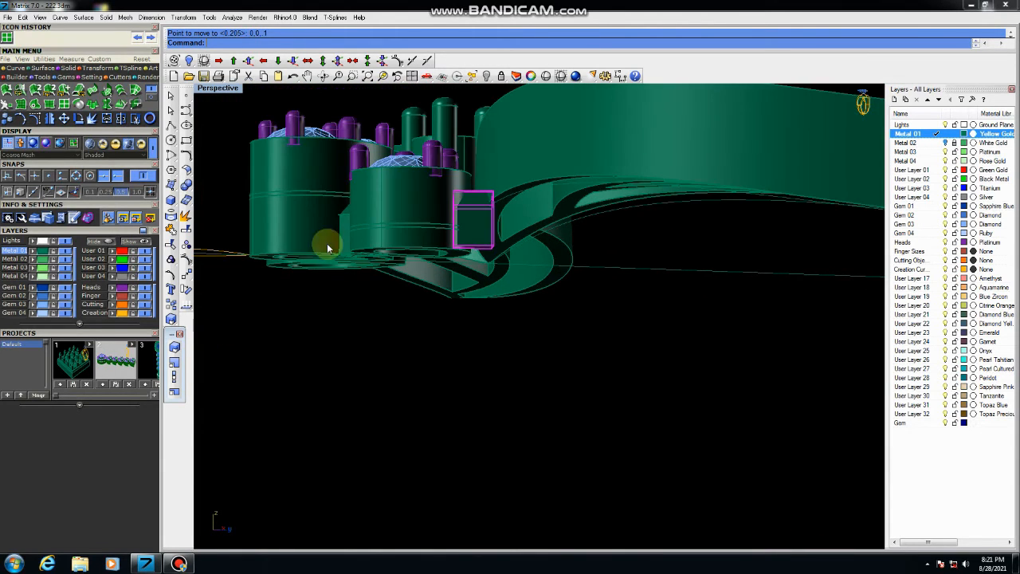
pyautogui.click(599, 368)
pyautogui.scroll(-4, 485, 244)
pyautogui.moveTo(484, 244); pyautogui.dragTo(583, 337, button='right')
pyautogui.scroll(5, 541, 320)
pyautogui.scroll(-6, 550, 323)
pyautogui.scroll(7, 583, 338)
# Mirror the raised leaf connector block across the vertical centreline to join the left-hand teardrop base to its leaf
pyautogui.click(577, 339)
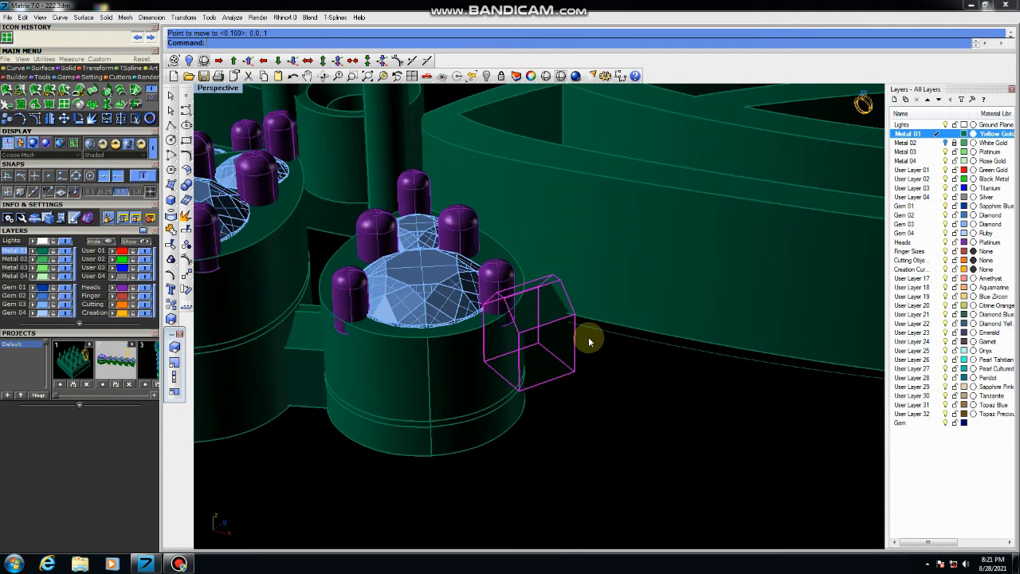
pyautogui.scroll(-5, 589, 336)
pyautogui.hotkey('ctrl', 'F1')
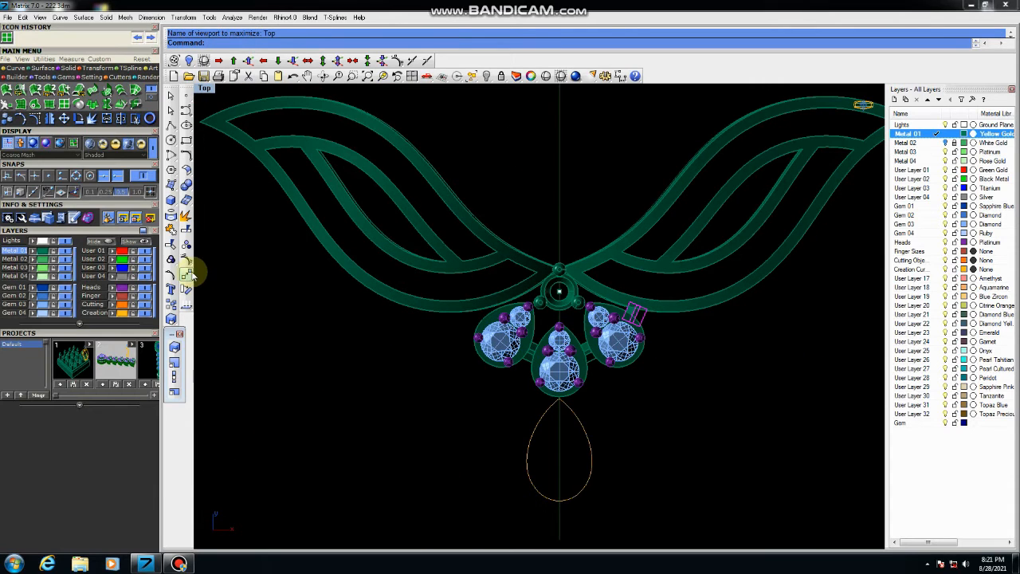
pyautogui.click(188, 273)
pyautogui.click(277, 288)
pyautogui.click(518, 161)
pyautogui.click(519, 136)
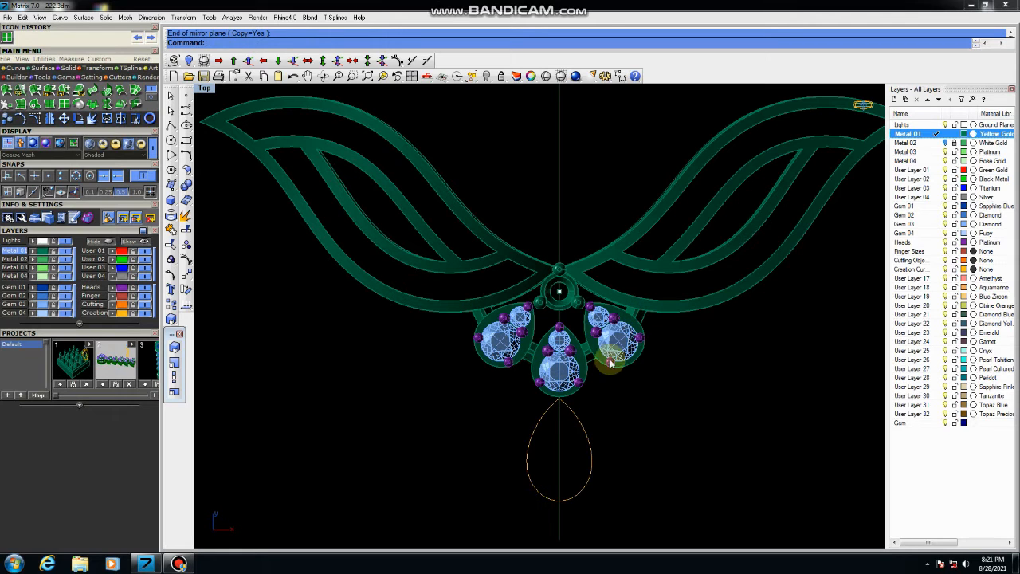
pyautogui.scroll(4, 532, 355)
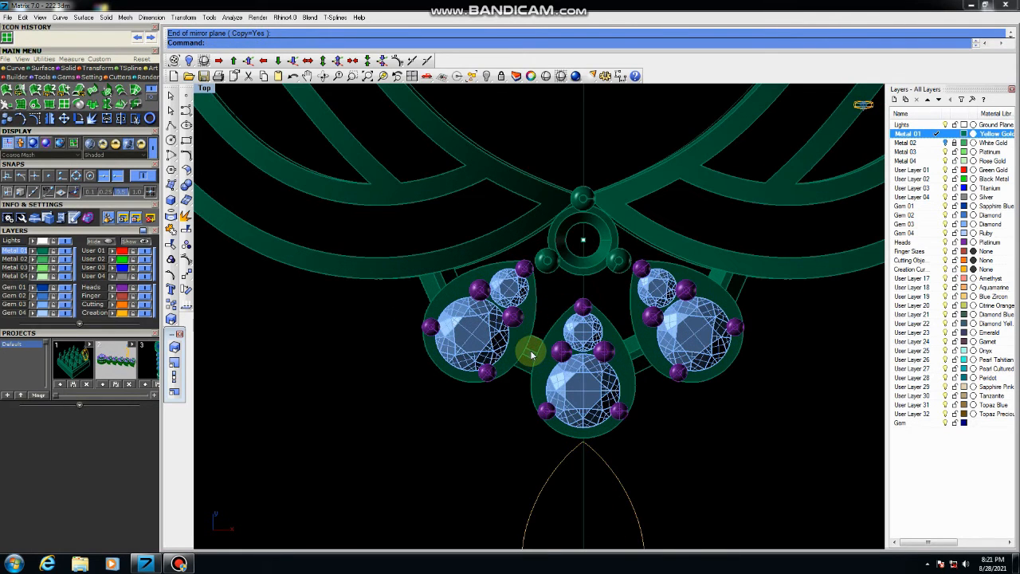
# Copy the connector between the left-hand and centre drop clusters to the open space above the round setting
pyautogui.click(172, 304)
pyautogui.click(315, 436)
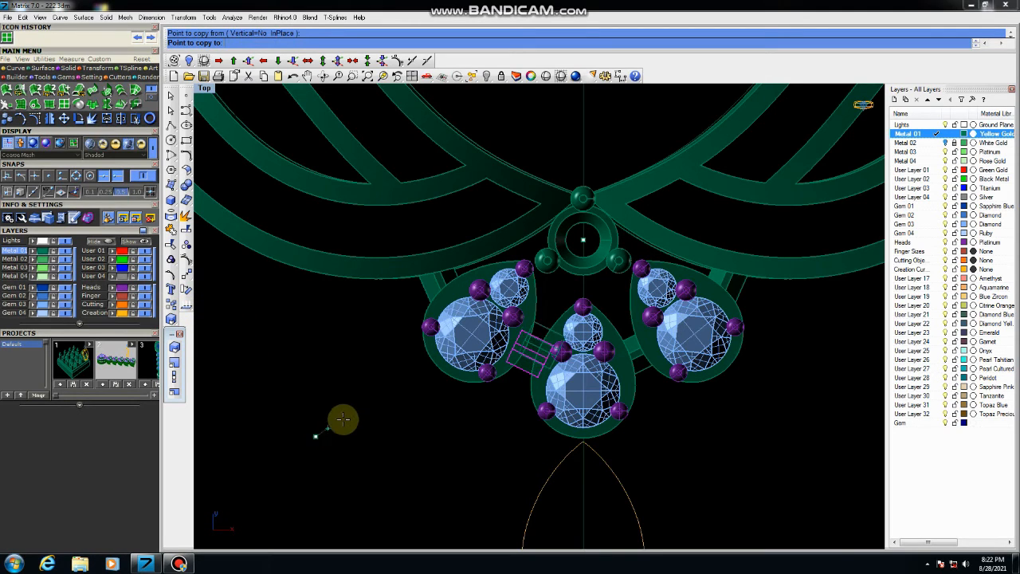
pyautogui.click(348, 224)
pyautogui.press('Return')
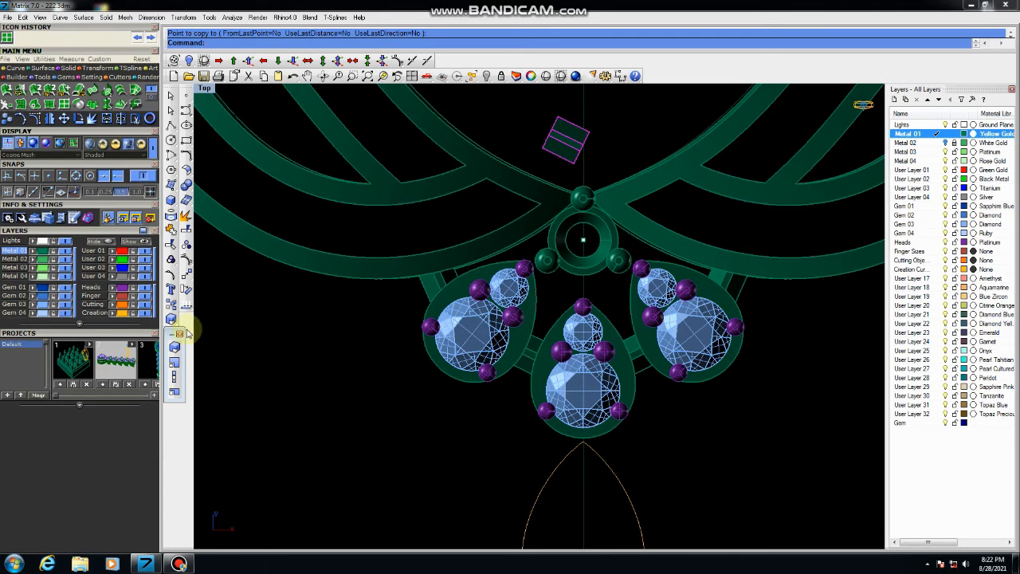
# Move the copied block onto the centreline above the round setting and rotate it square to the axis
pyautogui.click(186, 288)
pyautogui.scroll(3, 592, 137)
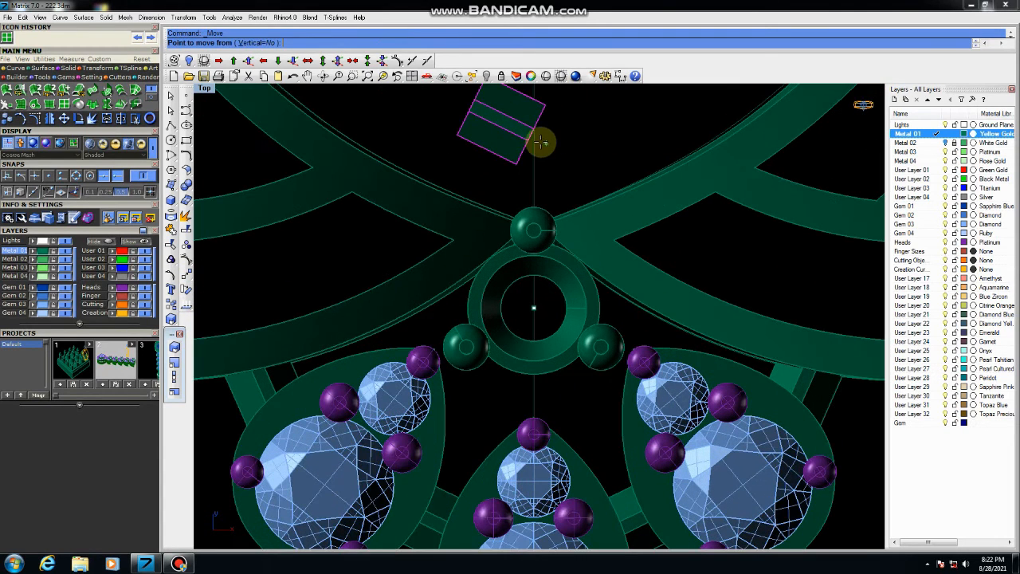
pyautogui.click(530, 135)
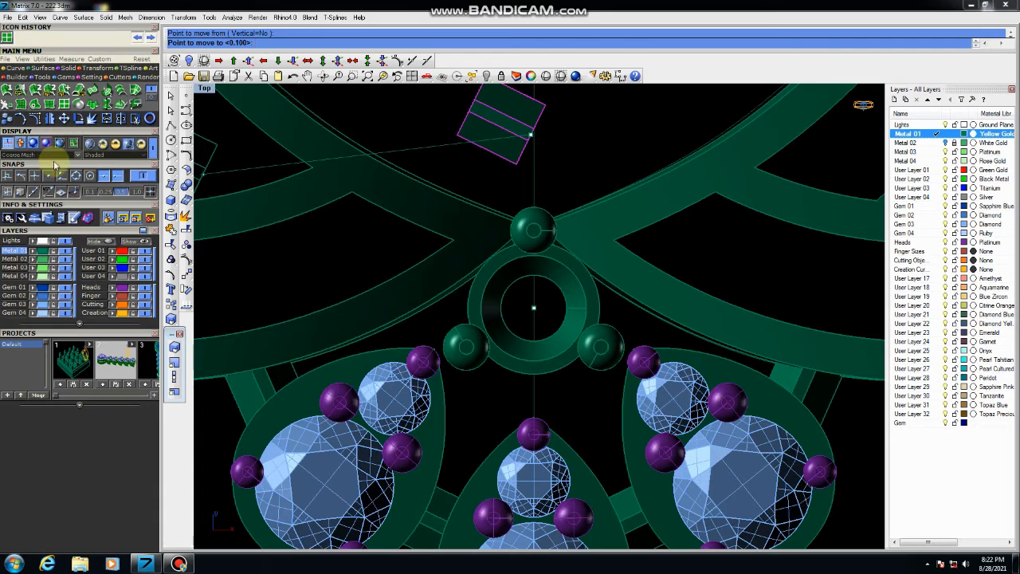
pyautogui.click(531, 180)
pyautogui.click(185, 290)
pyautogui.click(533, 179)
pyautogui.click(476, 153)
pyautogui.click(544, 105)
# Move the squared block straight down into the gap between the round setting and the centre teardrop base
pyautogui.click(186, 272)
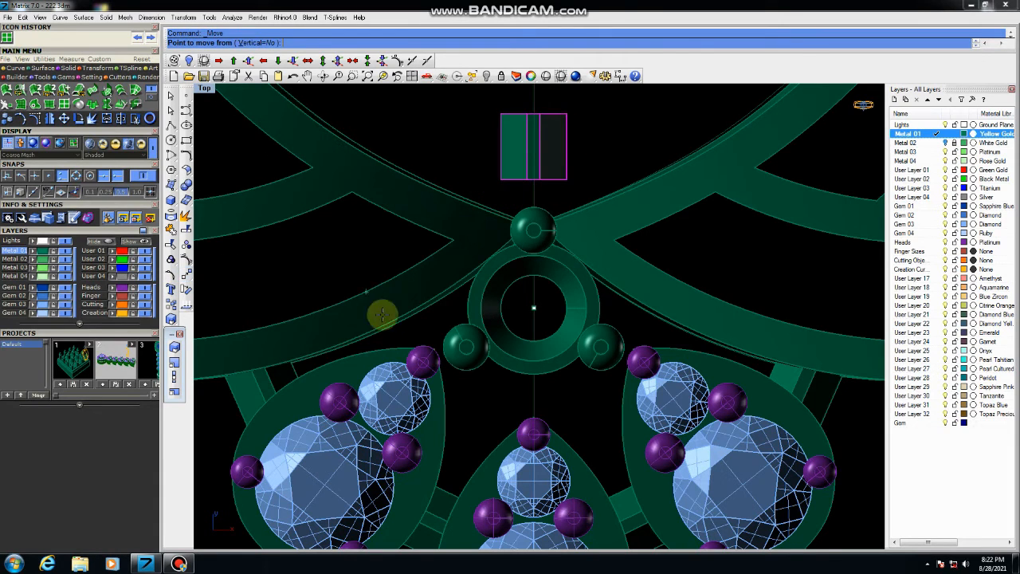
pyautogui.scroll(-2, 380, 311)
pyautogui.click(812, 408)
pyautogui.moveTo(820, 511); pyautogui.dragTo(800, 401, button='right')
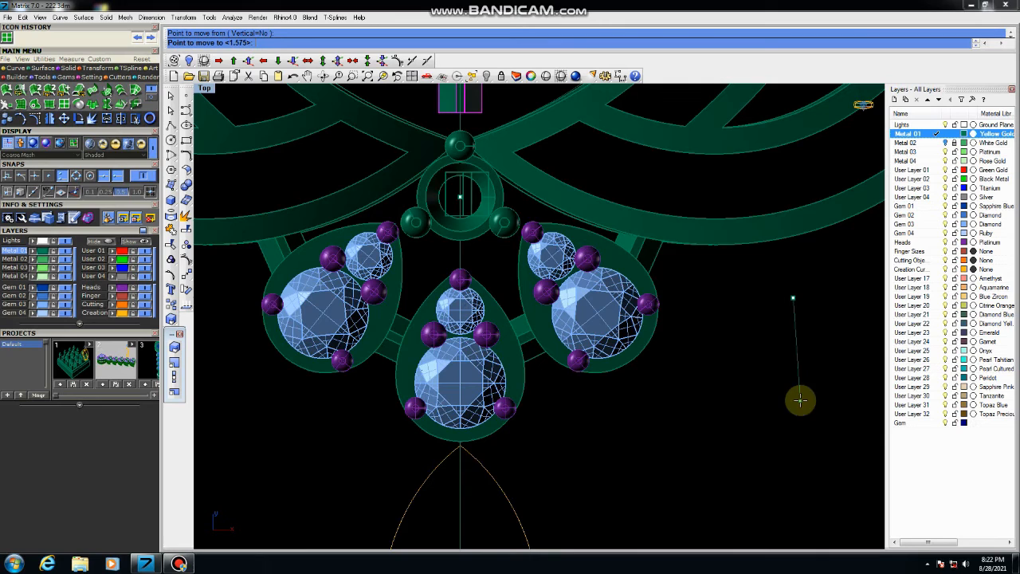
pyautogui.click(794, 464)
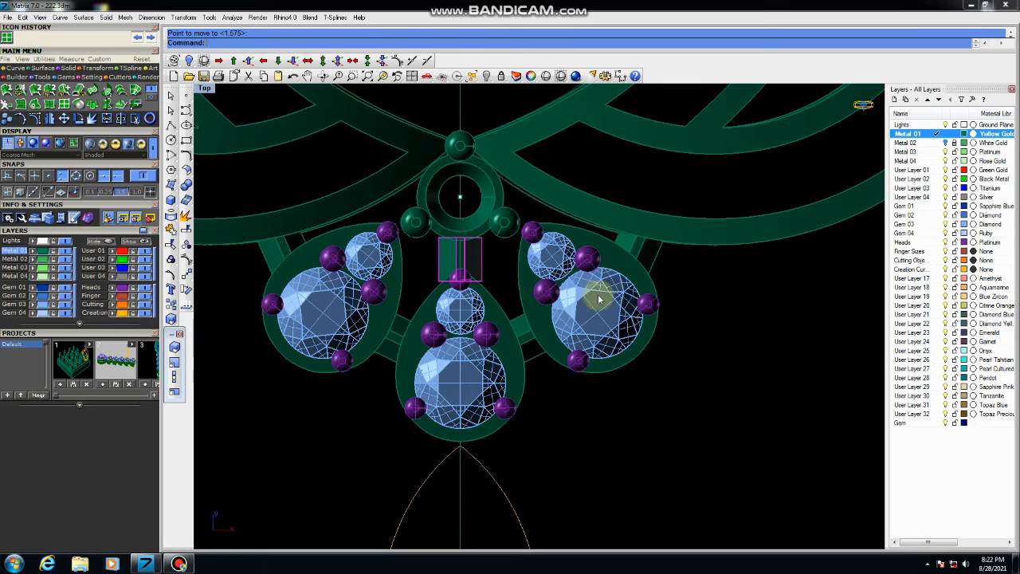
# Stretch the centre block lengthwise from its side midpoint and nudge it down to bridge the round setting and centre teardrop
pyautogui.scroll(3, 378, 298)
pyautogui.click(175, 377)
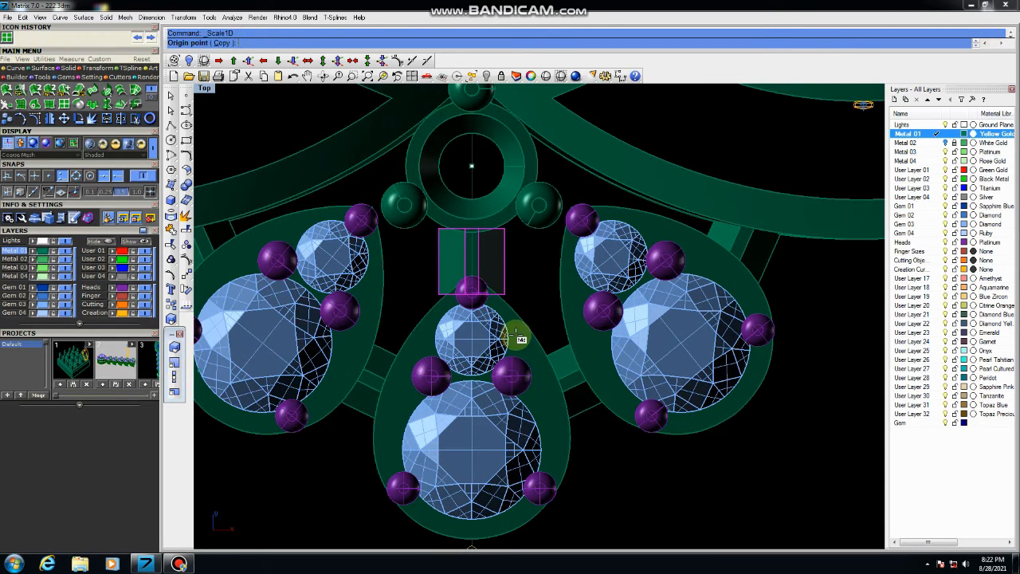
pyautogui.click(505, 262)
pyautogui.click(504, 232)
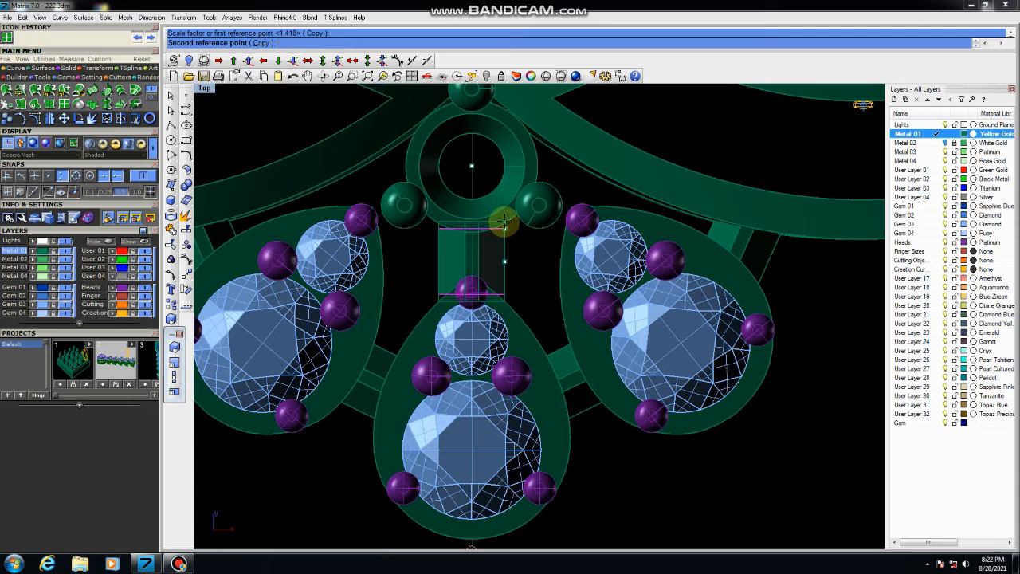
pyautogui.click(504, 222)
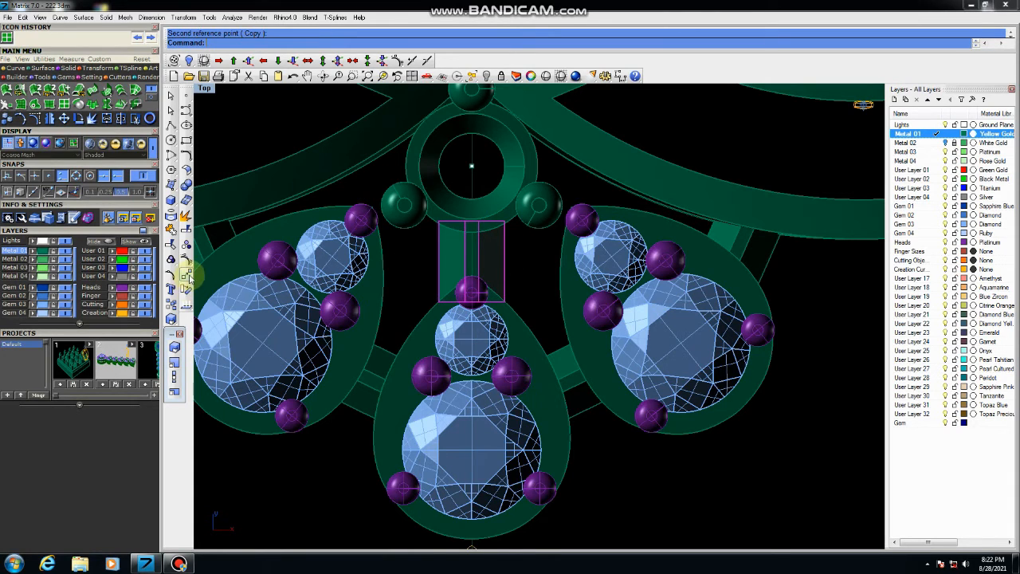
pyautogui.click(188, 275)
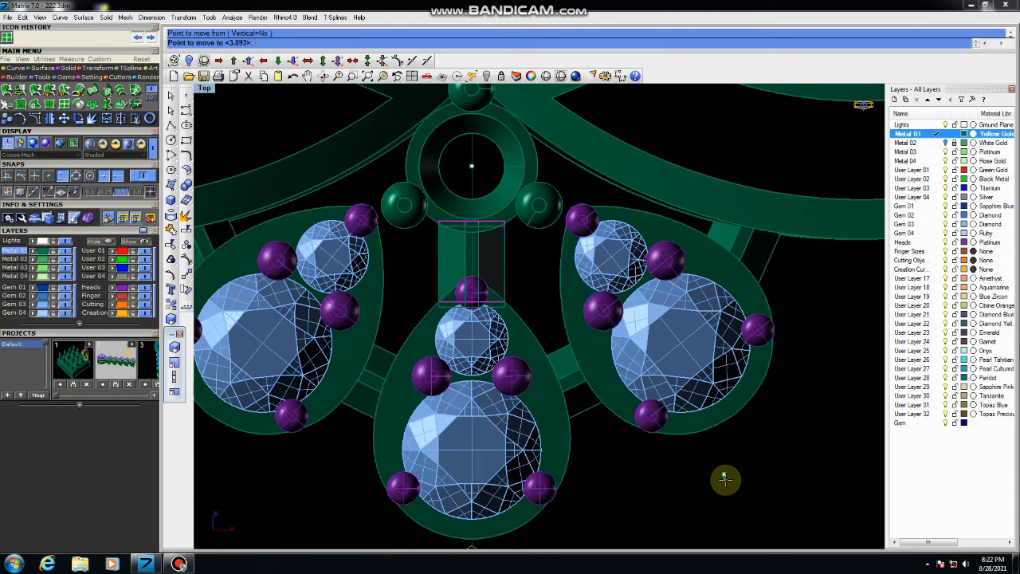
pyautogui.scroll(-5, 513, 312)
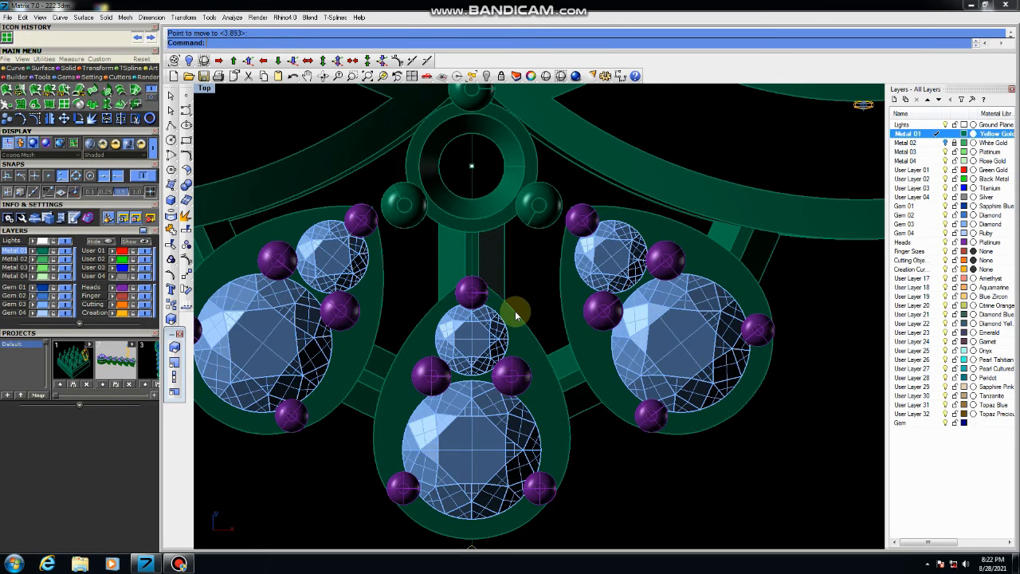
# Examine the new connector blocks around the round setting and teardrop bases from several angles in the perspective view
pyautogui.hotkey('ctrl', 'F4')
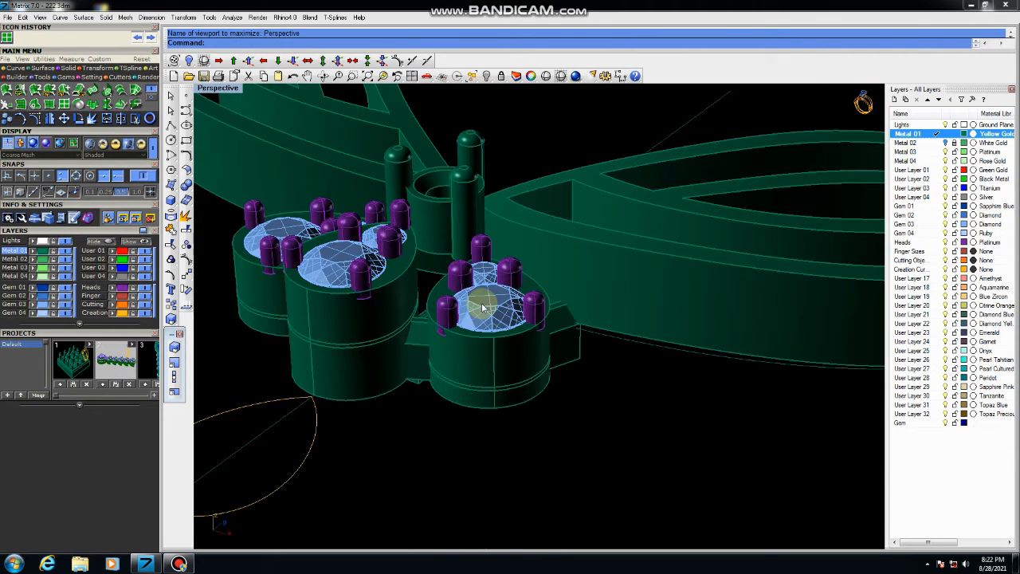
pyautogui.scroll(-3, 482, 309)
pyautogui.moveTo(439, 314); pyautogui.dragTo(449, 255, button='right')
pyautogui.scroll(4, 501, 332)
pyautogui.scroll(1, 463, 329)
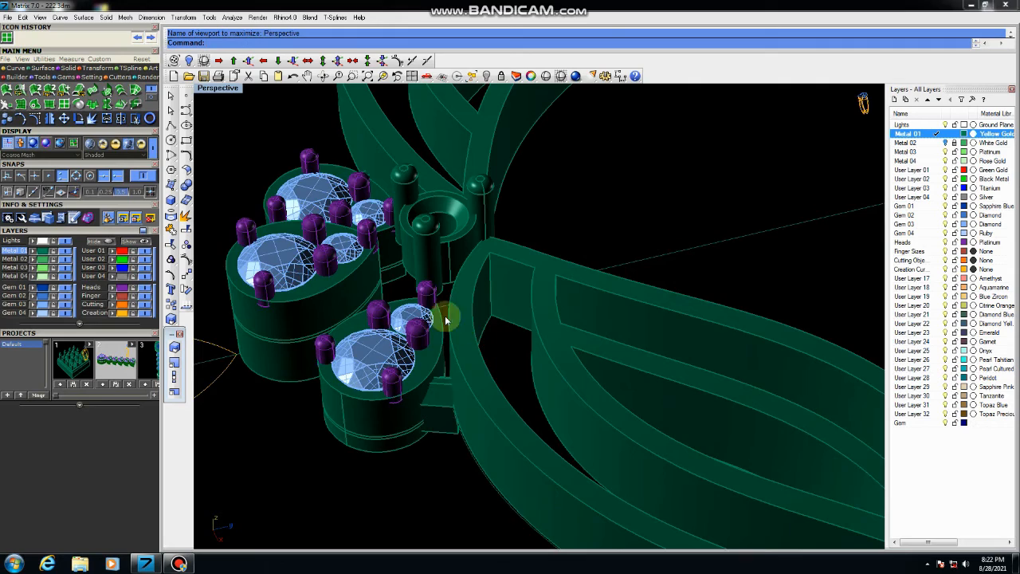
pyautogui.scroll(3, 433, 295)
pyautogui.moveTo(433, 295); pyautogui.dragTo(395, 342, button='right')
pyautogui.scroll(-3, 421, 306)
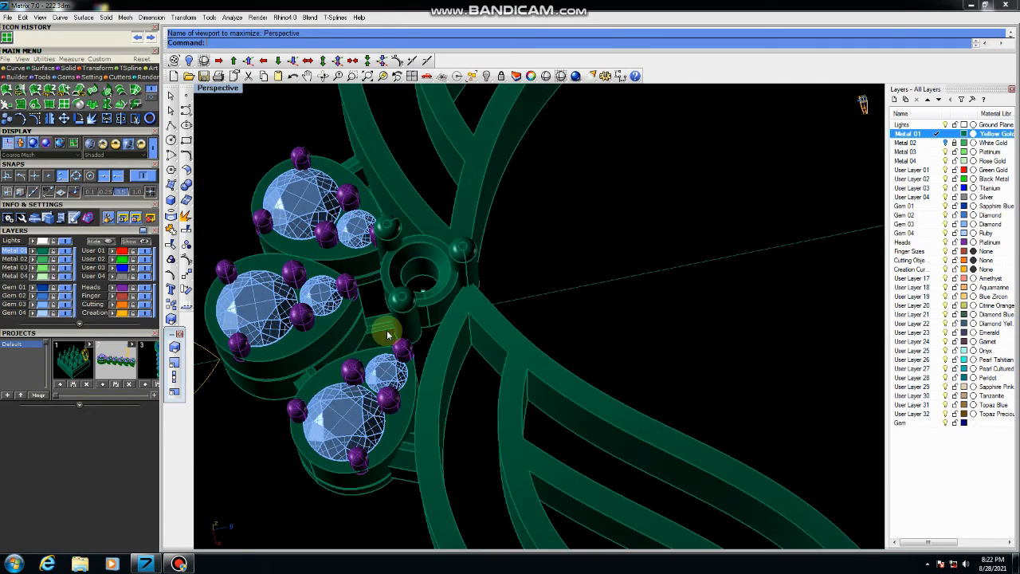
# Raise the connector block between the centre and side teardrop bases vertically in 0.1 increments
pyautogui.click(383, 316)
pyautogui.moveTo(551, 382); pyautogui.dragTo(531, 324, button='right')
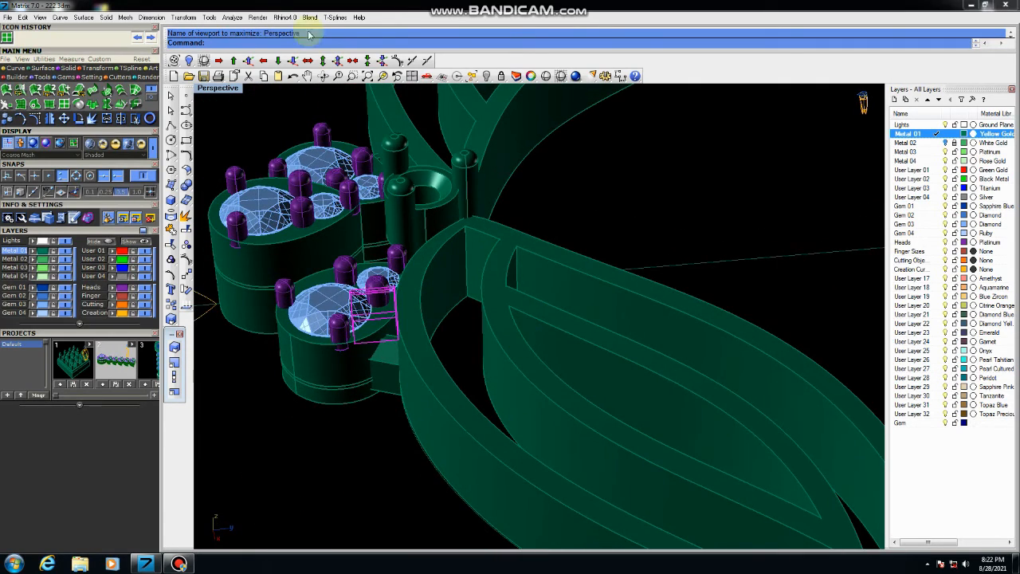
pyautogui.click(249, 60)
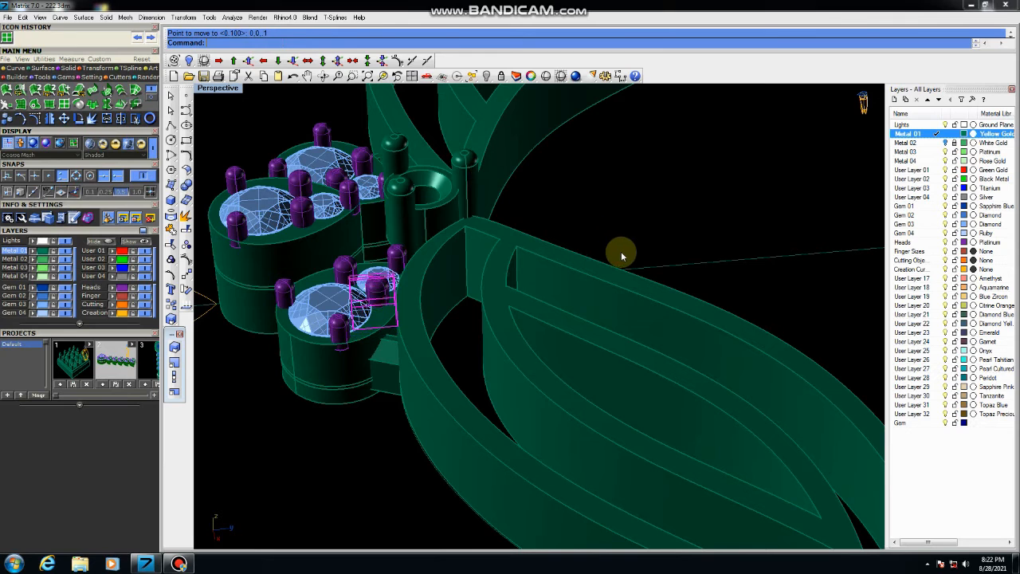
pyautogui.scroll(1, 416, 276)
pyautogui.scroll(-2, 624, 295)
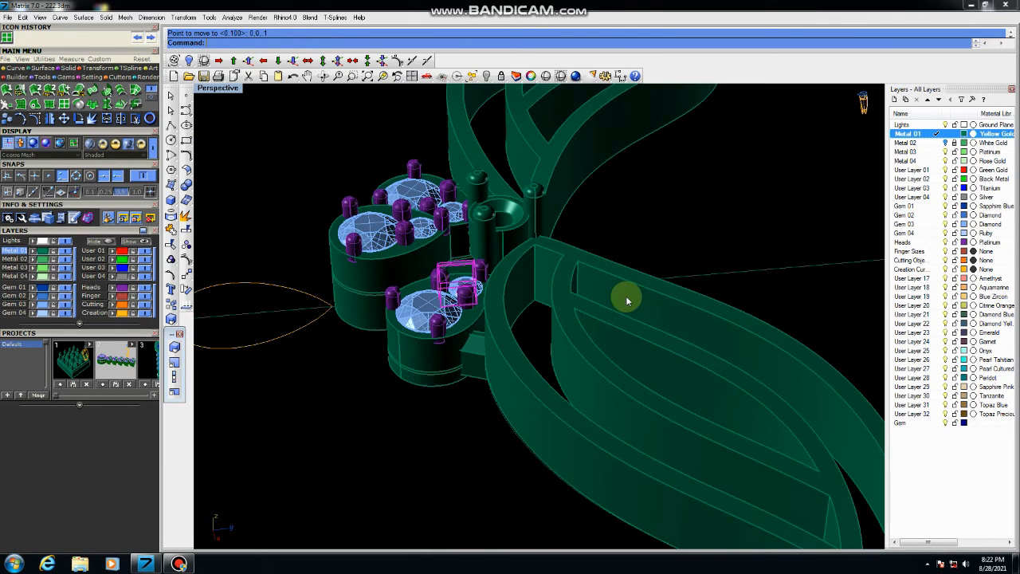
pyautogui.scroll(1, 466, 274)
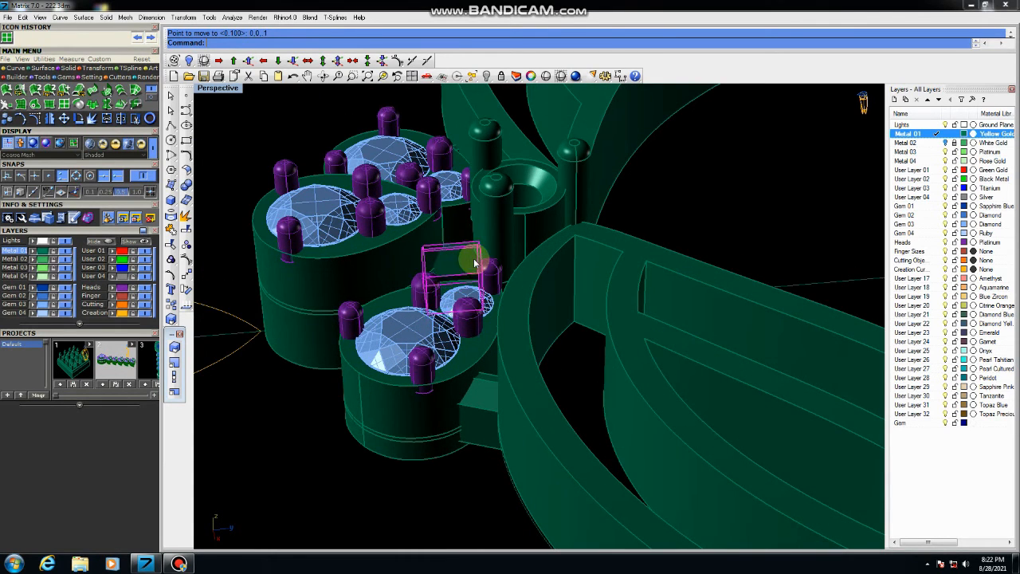
pyautogui.rightClick(709, 201)
pyautogui.rightClick(710, 200)
pyautogui.rightClick(711, 200)
pyautogui.click(710, 200)
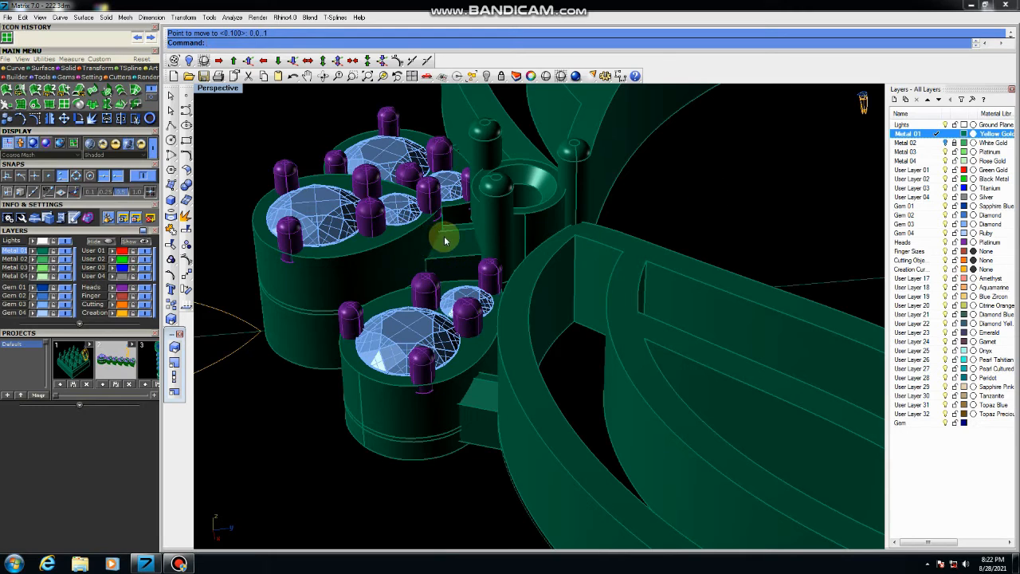
# Examine the whole piece from above and the gem drop clusters from the underside
pyautogui.scroll(-3, 526, 238)
pyautogui.moveTo(483, 228); pyautogui.dragTo(579, 297, button='right')
pyautogui.scroll(-4, 555, 234)
pyautogui.scroll(-4, 576, 284)
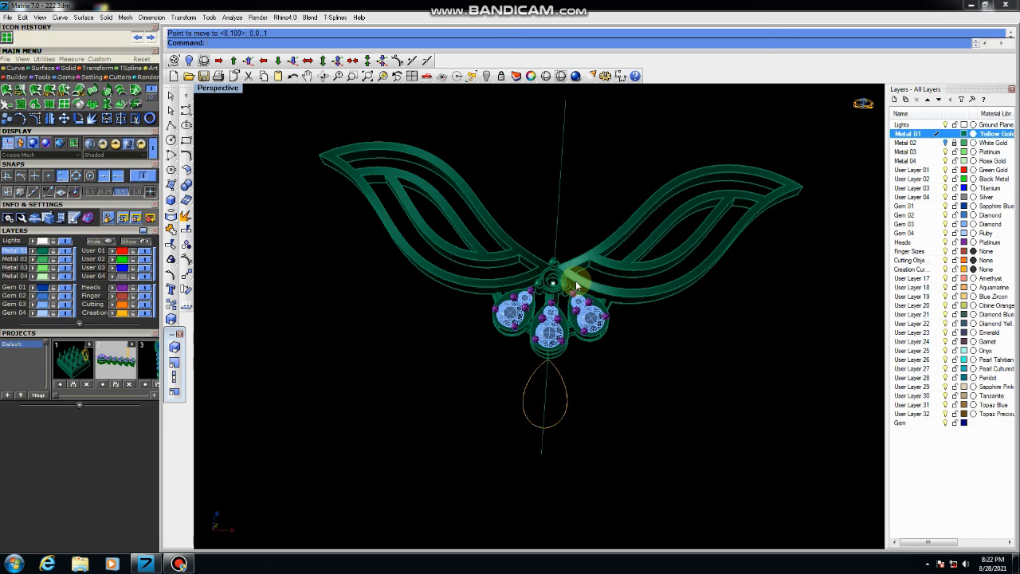
pyautogui.hotkey('ctrl', 'F1')
pyautogui.scroll(-5, 479, 291)
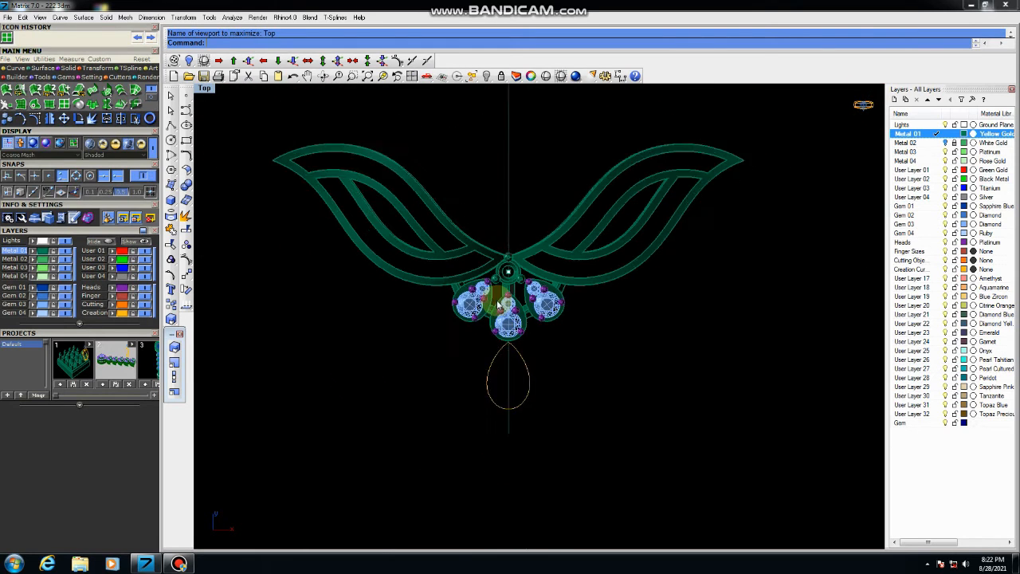
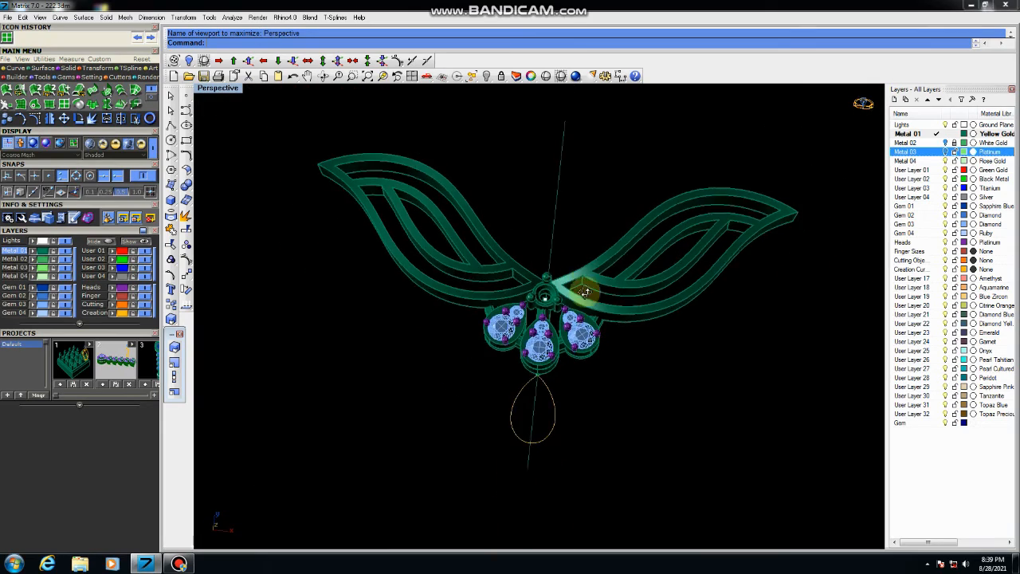
pyautogui.moveTo(585, 291); pyautogui.dragTo(531, 251, button='right')
pyautogui.scroll(7, 510, 308)
pyautogui.scroll(5, 521, 235)
pyautogui.click(522, 239)
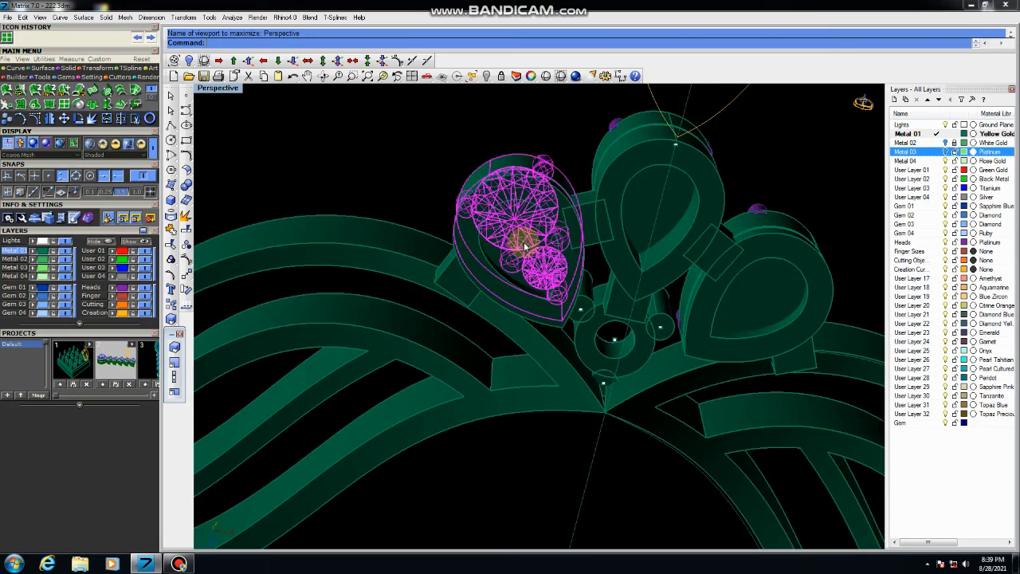
pyautogui.scroll(-5, 455, 194)
pyautogui.moveTo(581, 251); pyautogui.dragTo(586, 315, button='right')
pyautogui.scroll(5, 587, 314)
# Ungroup the three teardrop gem clusters so their gems, prongs and bases are separate
pyautogui.click(605, 355)
pyautogui.keyDown('shift'); pyautogui.click(437, 338); pyautogui.keyUp('shift')
pyautogui.click(719, 324)
pyautogui.keyDown('shift'); pyautogui.click(643, 355); pyautogui.keyUp('shift')
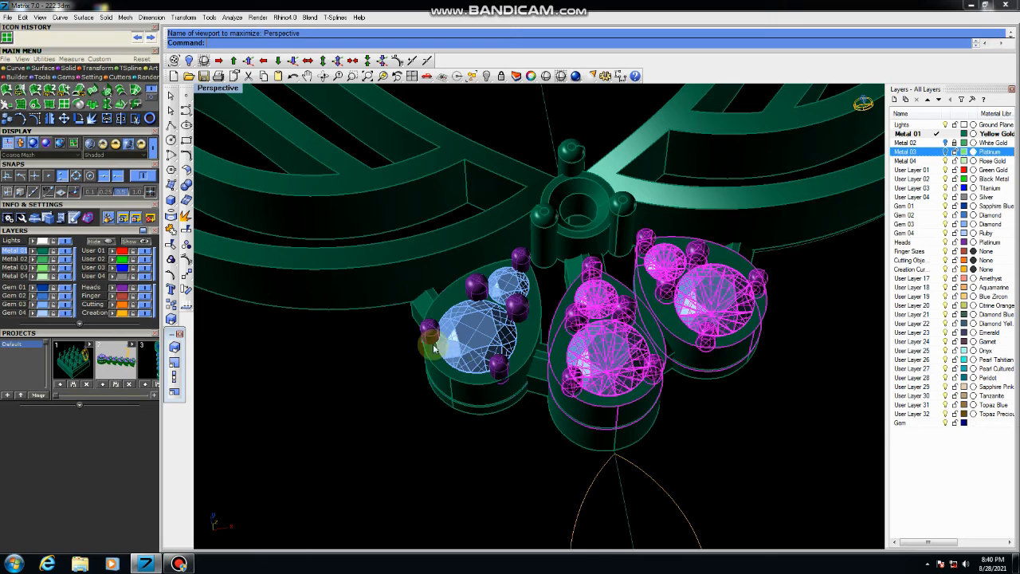
pyautogui.keyDown('shift'); pyautogui.click(435, 348); pyautogui.keyUp('shift')
pyautogui.click(187, 246)
pyautogui.click(346, 364)
# Select all six gems in the three drop clusters and group them
pyautogui.click(469, 339)
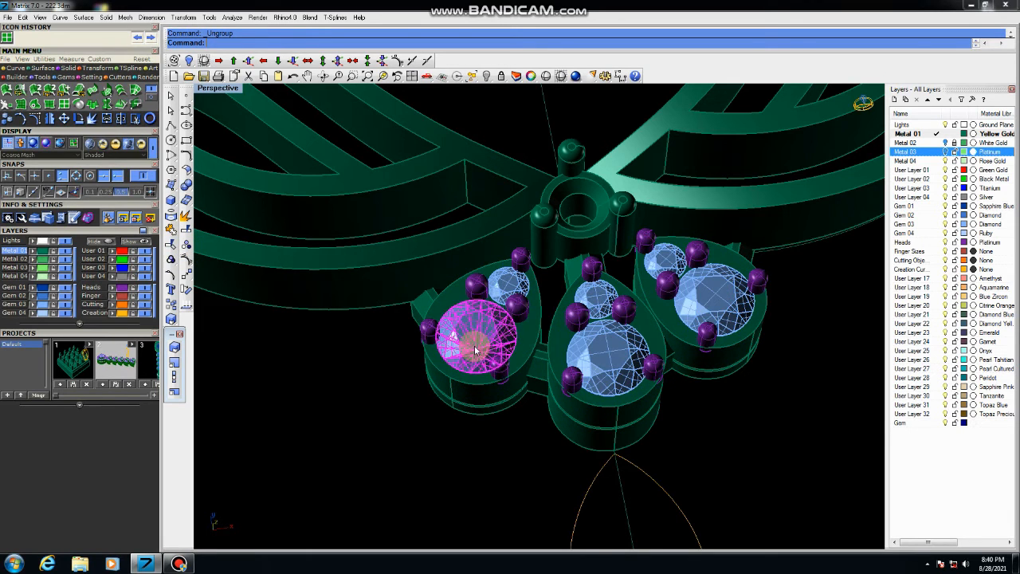
pyautogui.click(471, 78)
pyautogui.click(484, 155)
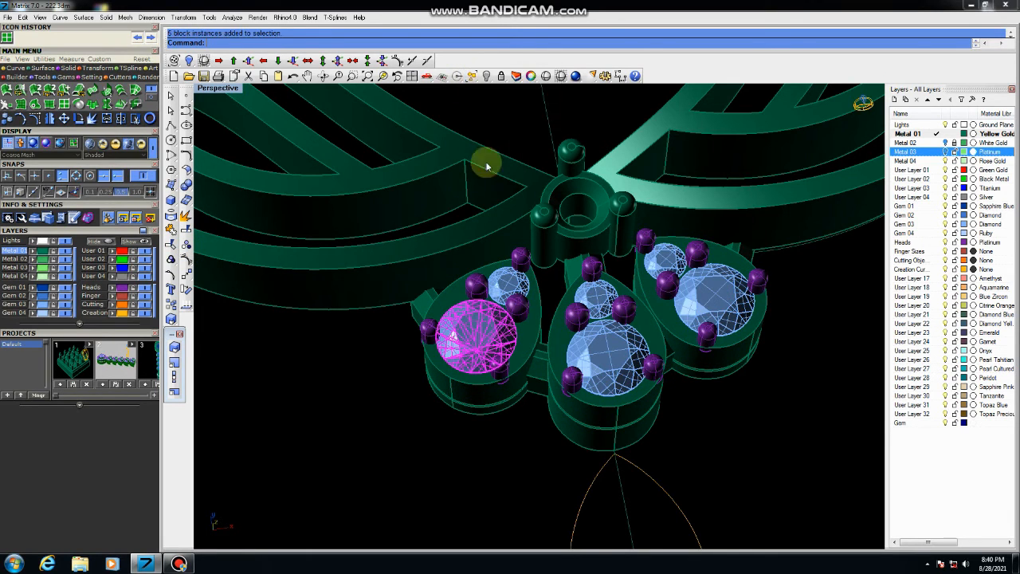
pyautogui.click(172, 260)
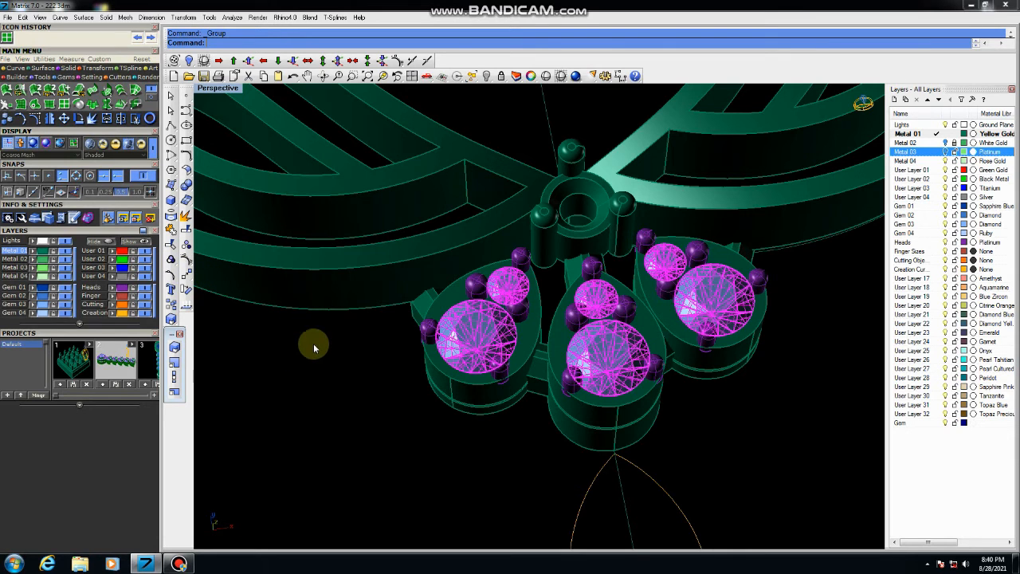
# Create Gem Cutters for the six grouped gems using the third cutter style, with Boolean off
pyautogui.middleClick(413, 339)
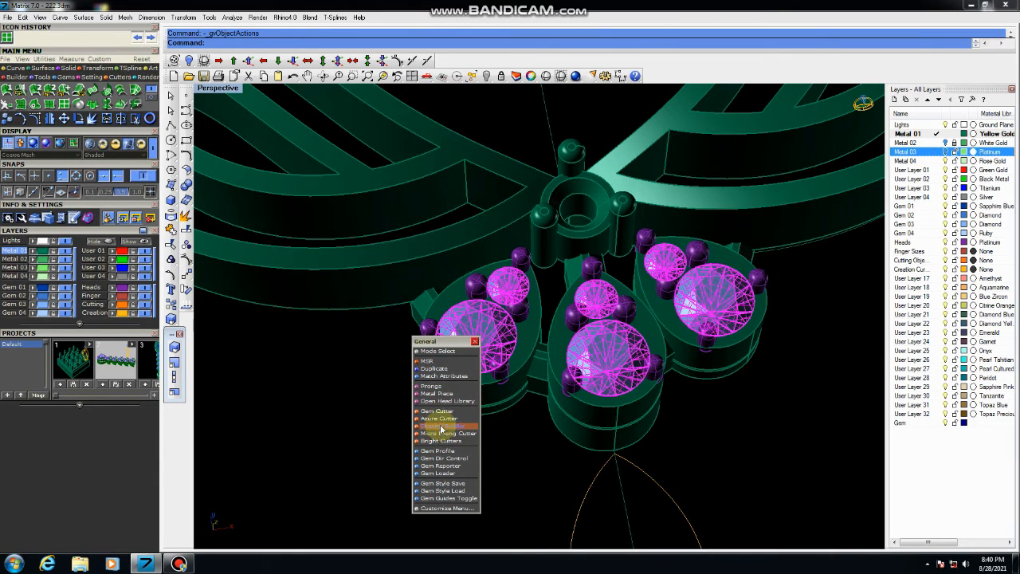
pyautogui.click(439, 411)
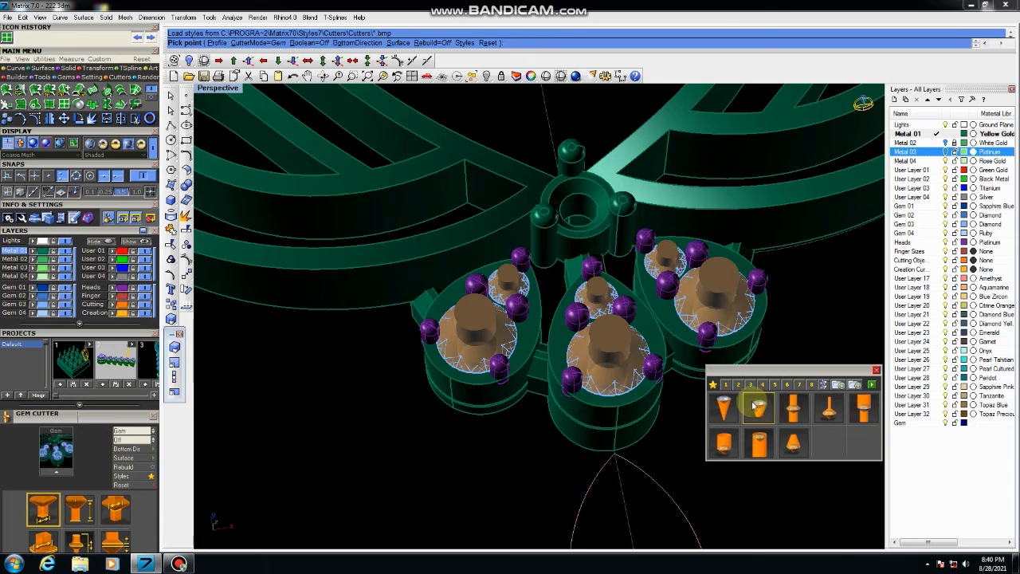
pyautogui.click(800, 410)
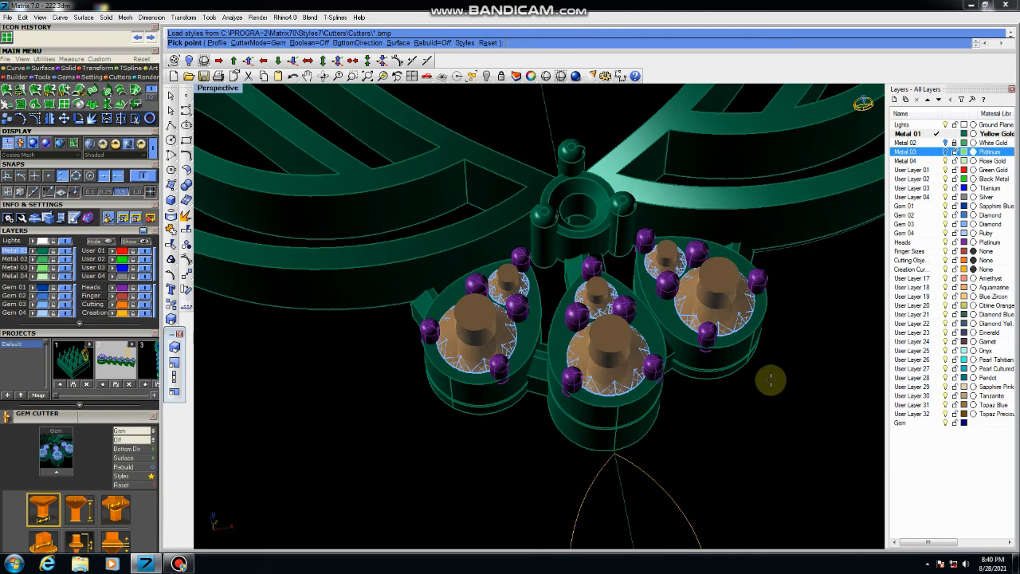
pyautogui.rightClick(745, 425)
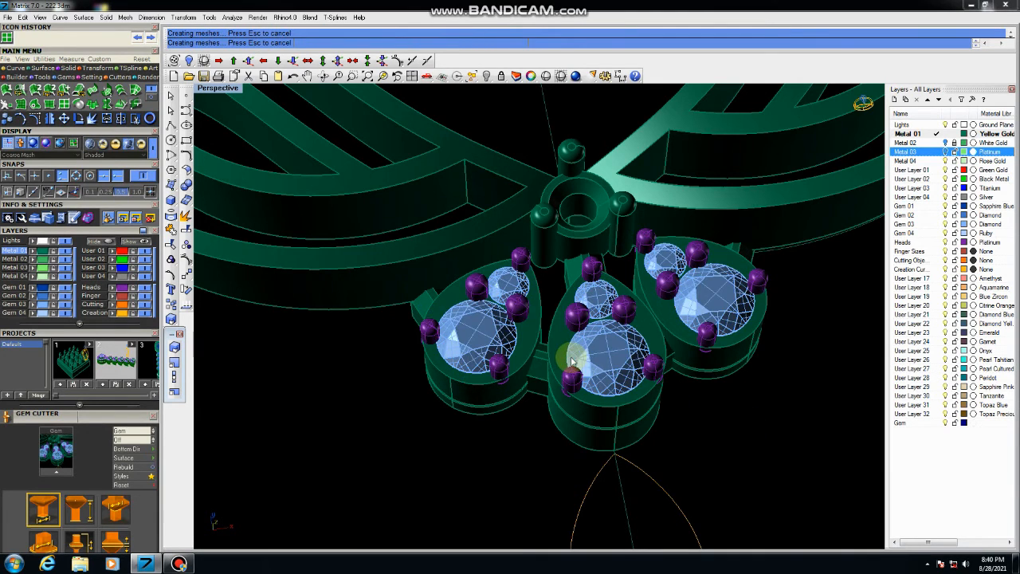
# Subtract the gem cutters from the three teardrop bases with a Boolean Difference
pyautogui.moveTo(667, 362); pyautogui.dragTo(588, 332, button='right')
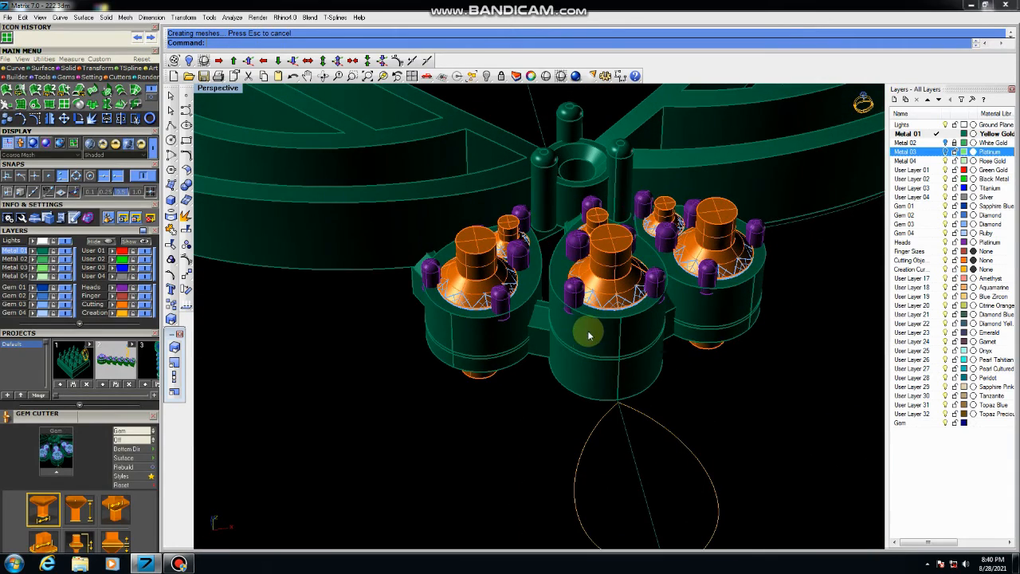
pyautogui.keyDown('shift'); pyautogui.click(474, 345); pyautogui.keyUp('shift')
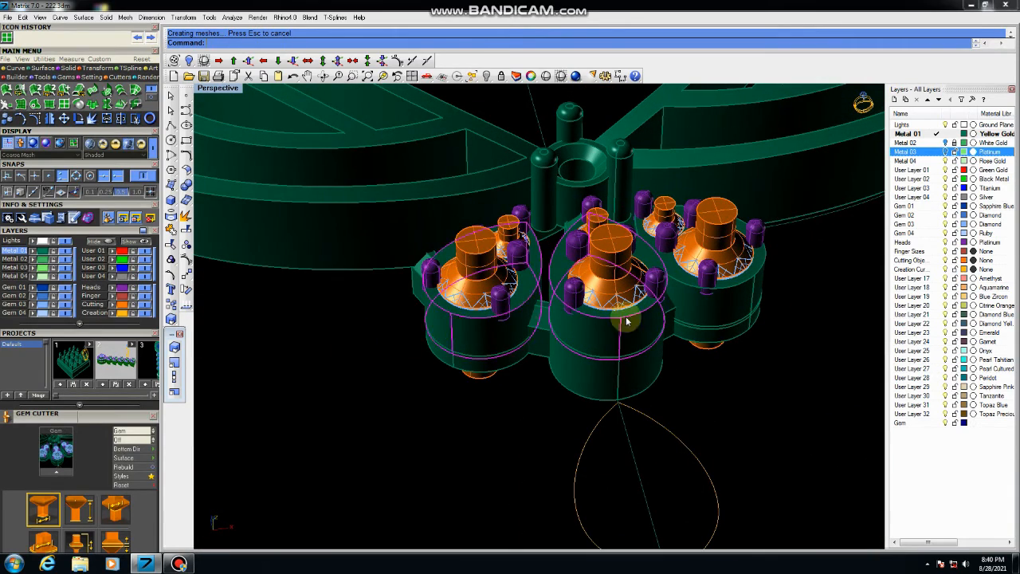
pyautogui.keyDown('shift'); pyautogui.click(686, 299); pyautogui.keyUp('shift')
pyautogui.click(187, 185)
pyautogui.click(220, 201)
pyautogui.click(629, 257)
pyautogui.click(646, 283)
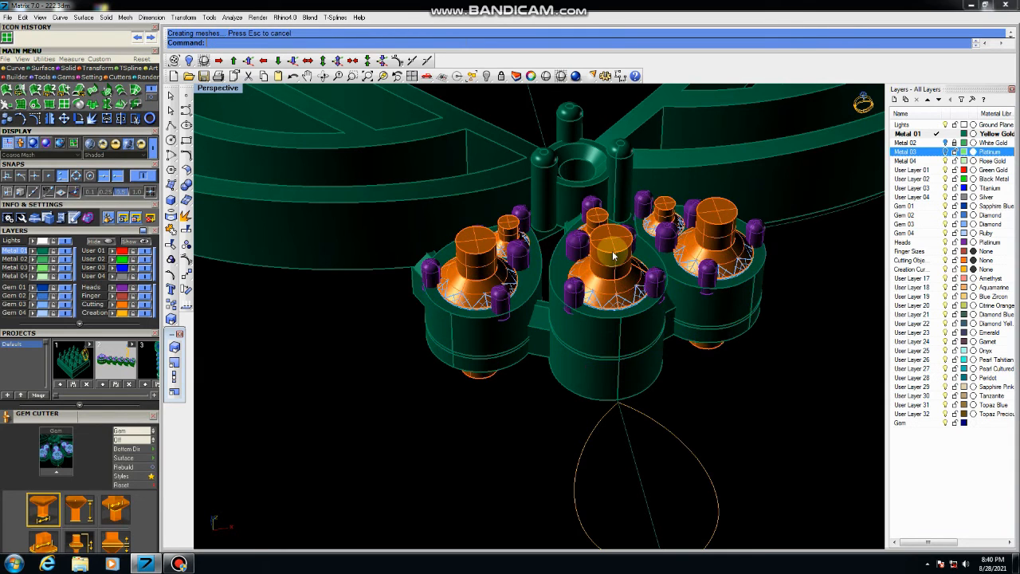
pyautogui.click(616, 250)
pyautogui.click(643, 286)
pyautogui.press('Escape')
pyautogui.click(672, 322)
pyautogui.click(697, 383)
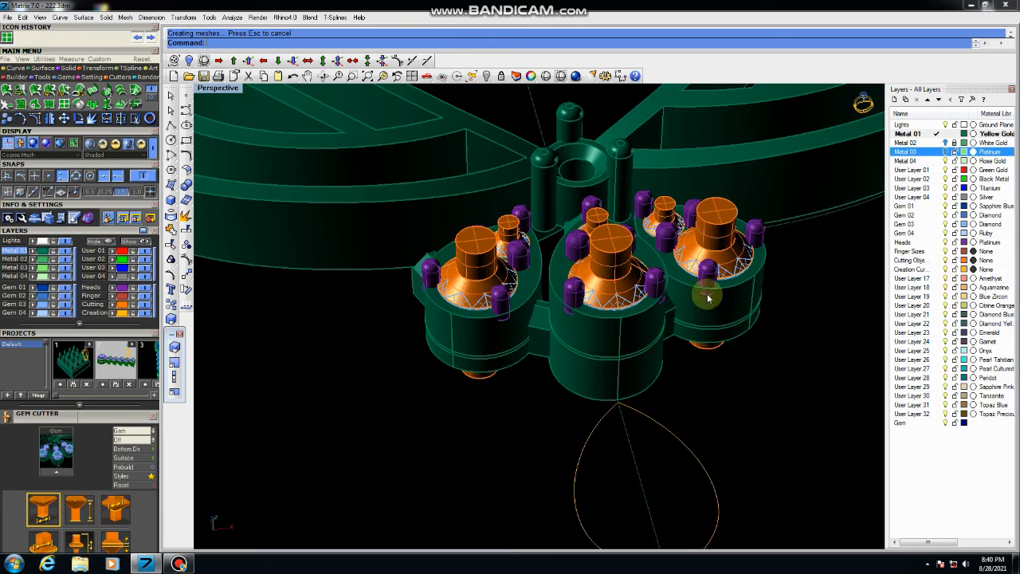
# Delete the gem cutters from all three drop clusters
pyautogui.click(717, 210)
pyautogui.press('Delete')
pyautogui.moveTo(615, 371); pyautogui.dragTo(583, 273, button='right')
pyautogui.scroll(-5, 583, 274)
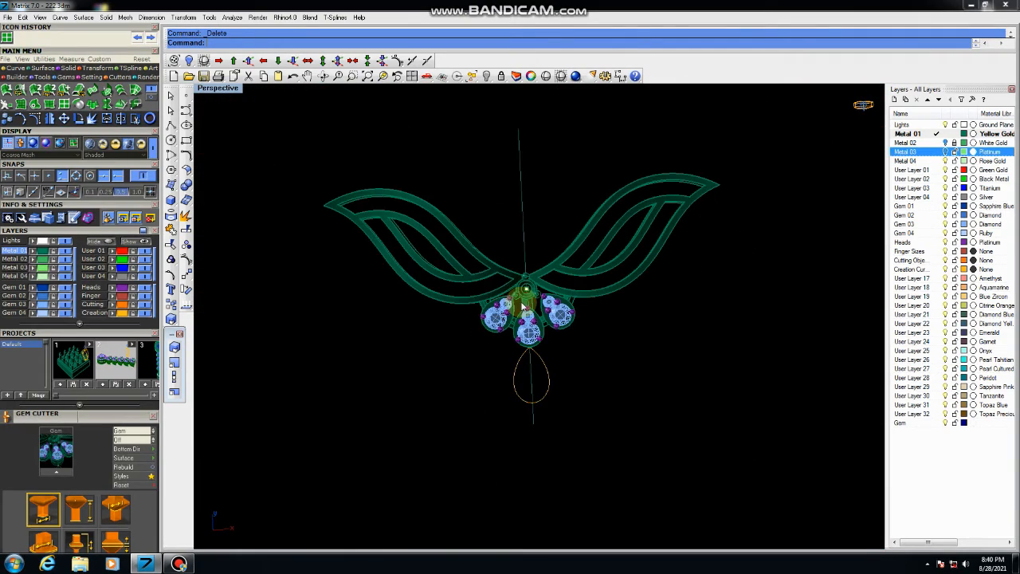
# Show the Metal 03 layer, undo the accidental drag and move its pear-shaped pendant setting to the Metal 01 layer
pyautogui.click(946, 151)
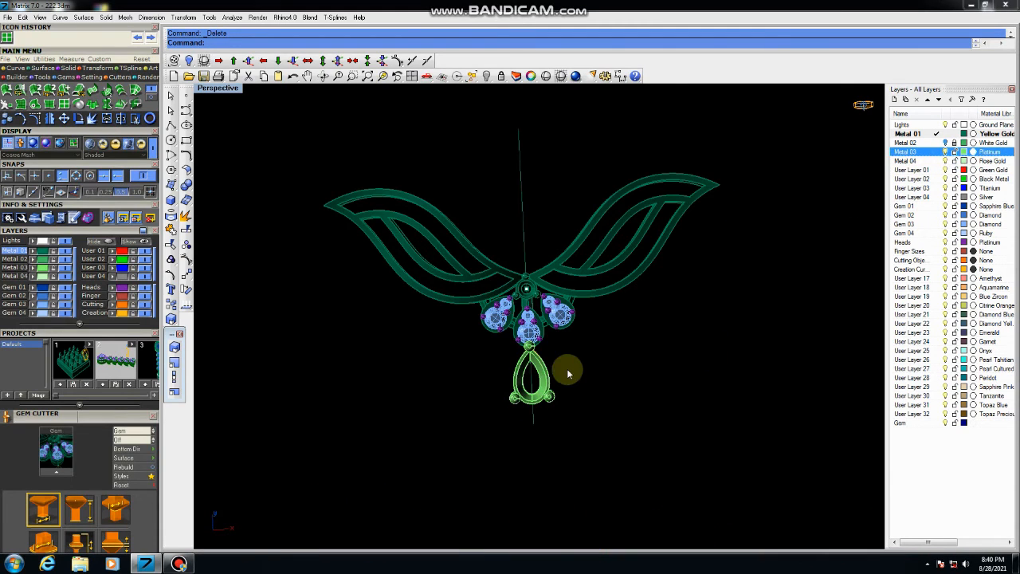
pyautogui.hotkey('ctrl', 'z')
pyautogui.hotkey('ctrl', 'z')
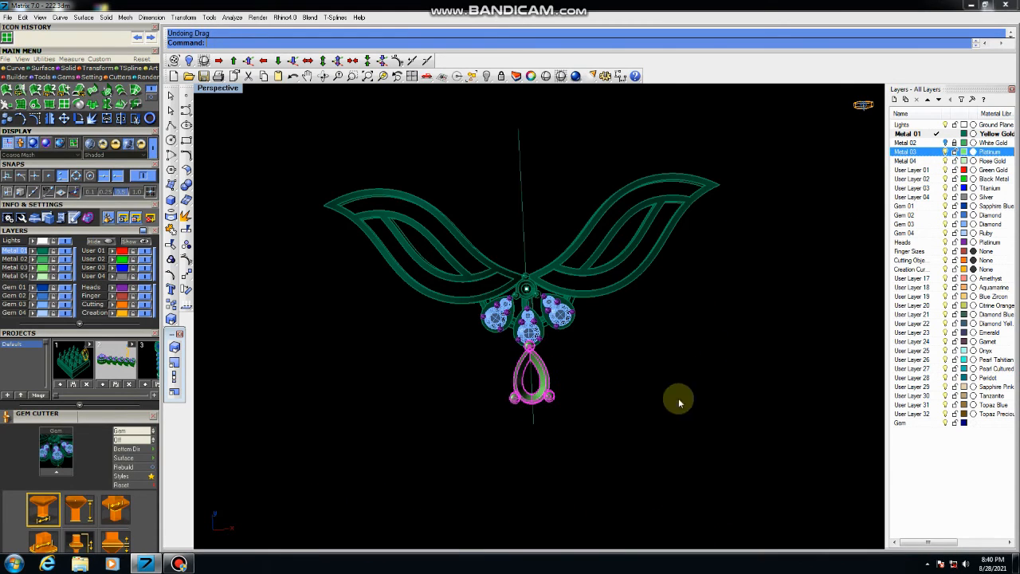
pyautogui.rightClick(929, 135)
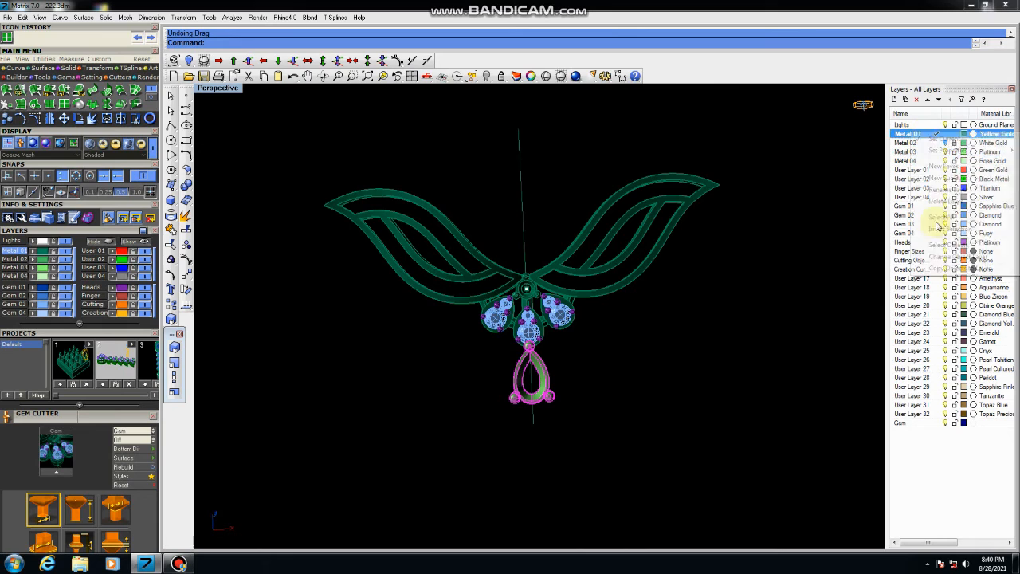
pyautogui.click(955, 257)
pyautogui.scroll(3, 619, 370)
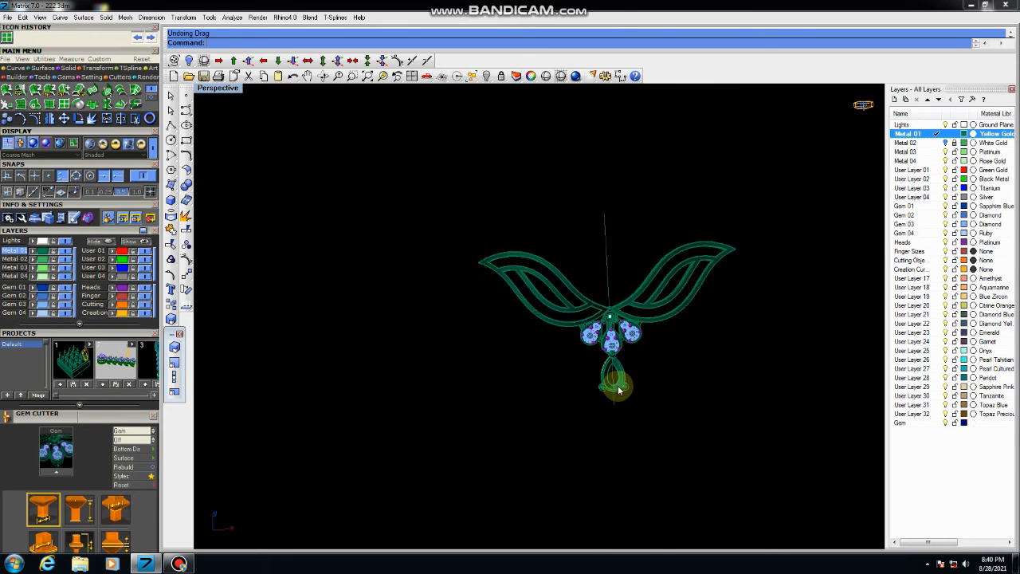
pyautogui.hotkey('ctrl', 'F1')
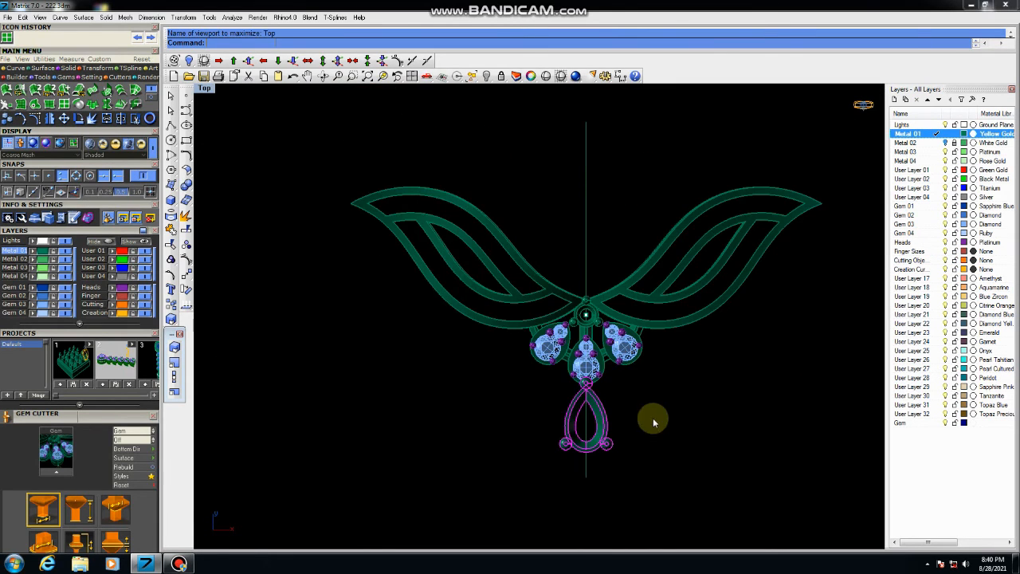
# Move the pear-shaped pendant setting straight down along the centreline, clear of the centre gem drop
pyautogui.click(187, 273)
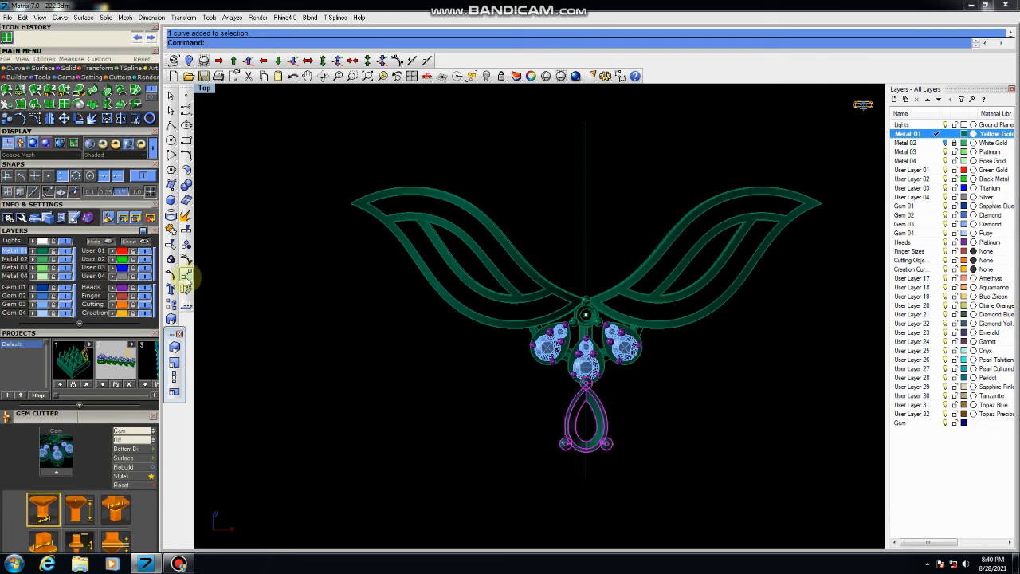
pyautogui.click(391, 368)
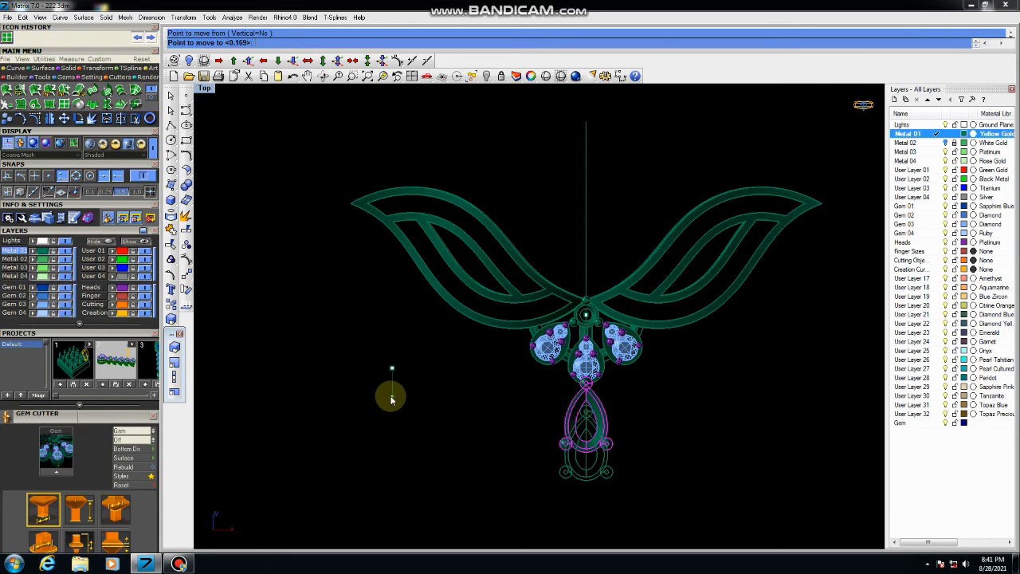
pyautogui.click(390, 397)
pyautogui.click(496, 395)
pyautogui.scroll(-4, 498, 397)
pyautogui.moveTo(587, 391); pyautogui.dragTo(586, 383, button='right')
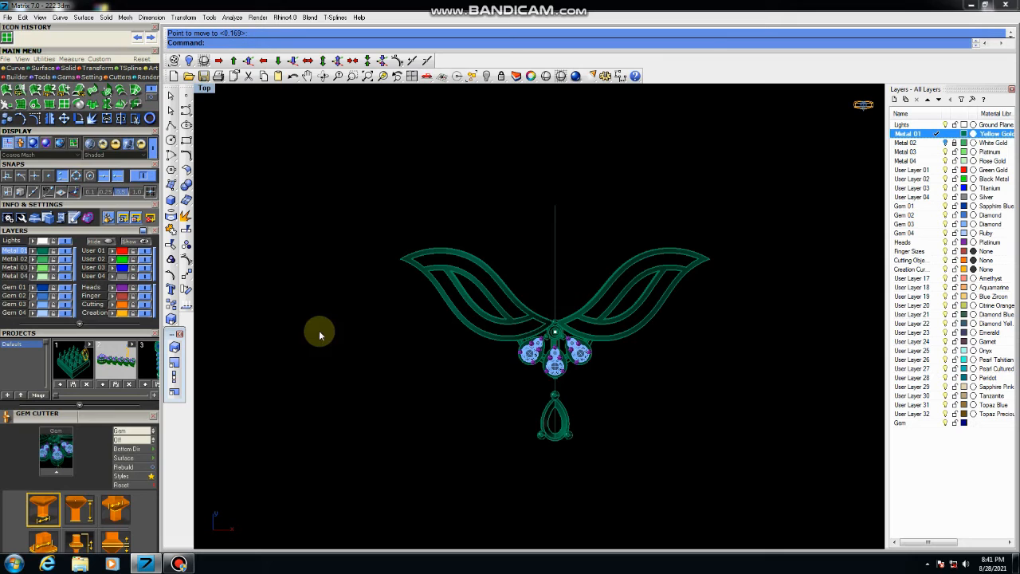
# Place a point on the centreline above the round setting and draw a circle centred on it
pyautogui.click(185, 94)
pyautogui.click(555, 270)
pyautogui.scroll(3, 558, 270)
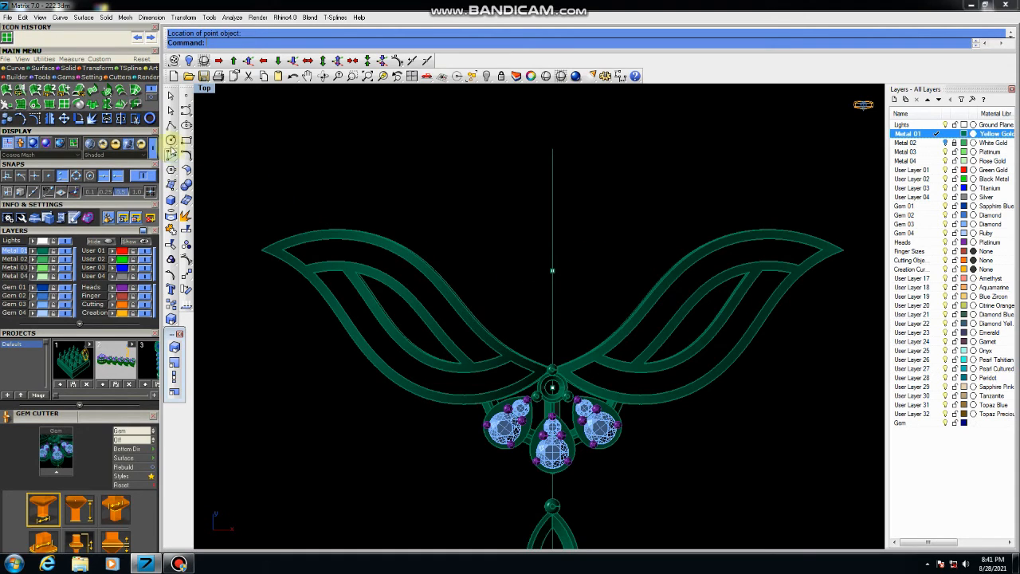
pyautogui.click(170, 140)
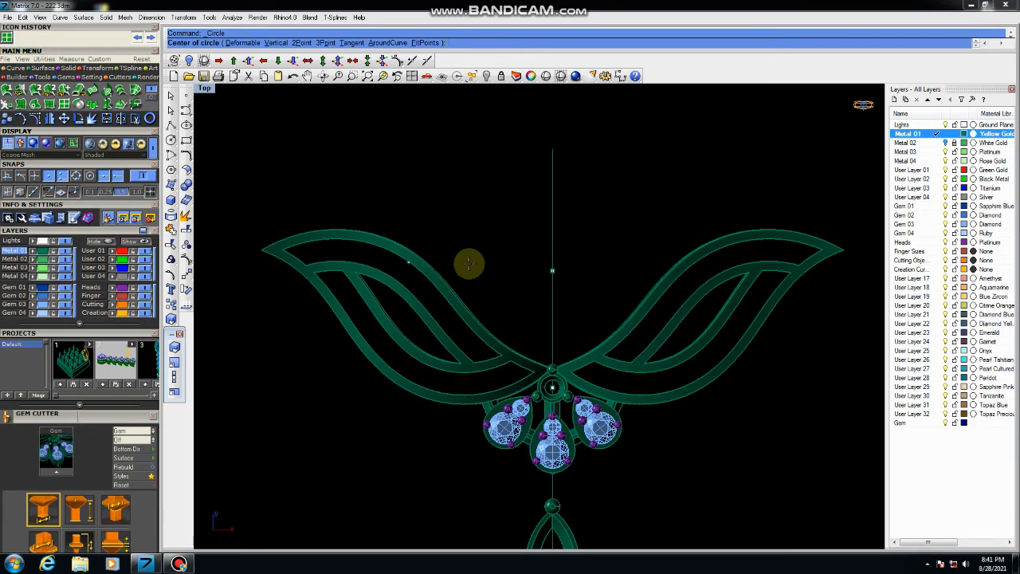
pyautogui.click(552, 271)
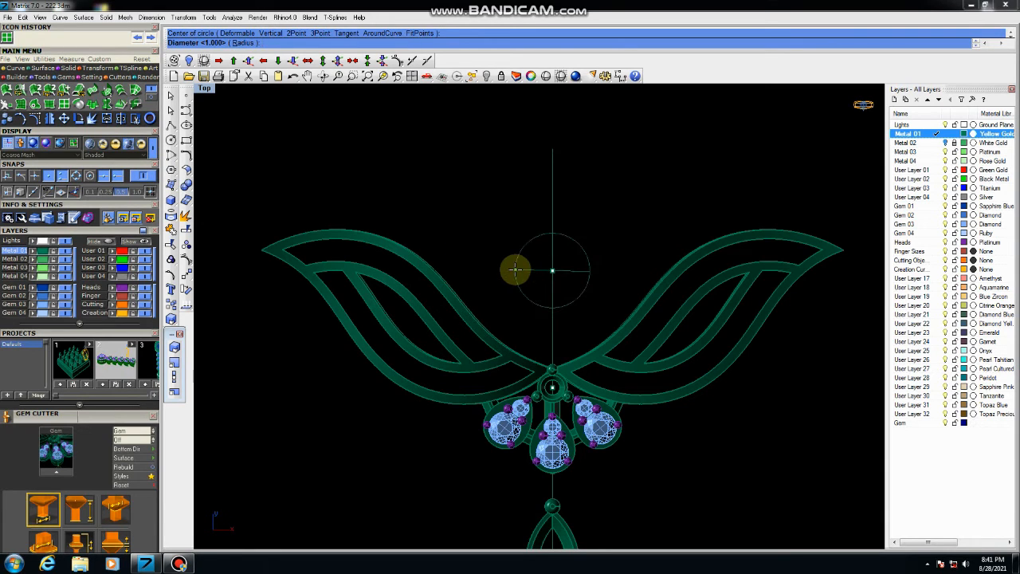
pyautogui.press('Return')
# Offset the new circle outward by 0.88 to make a concentric outer circle
pyautogui.scroll(4, 577, 259)
pyautogui.moveTo(588, 240); pyautogui.dragTo(563, 279)
pyautogui.scroll(4, 597, 252)
pyautogui.press('Return')
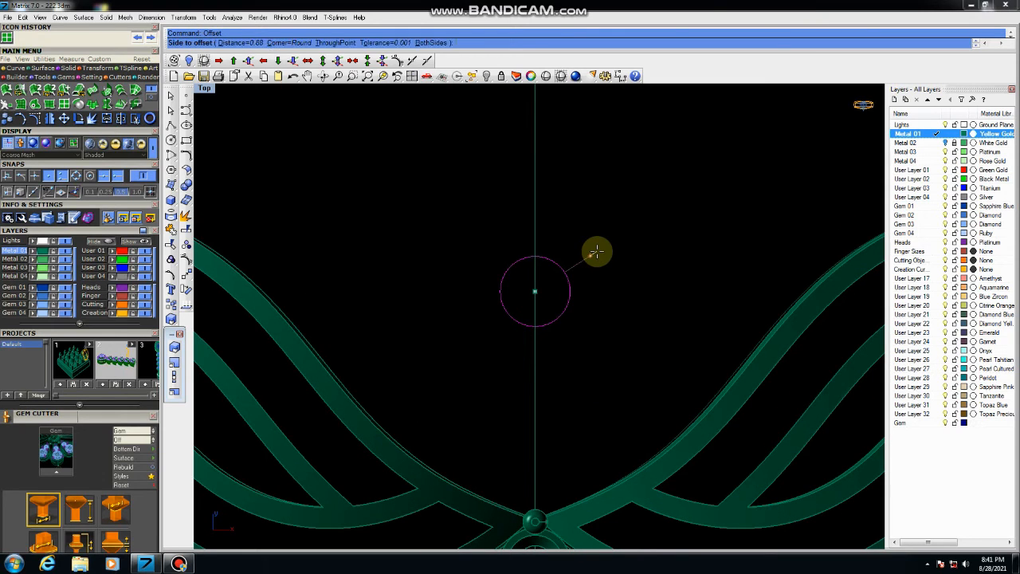
pyautogui.click(597, 252)
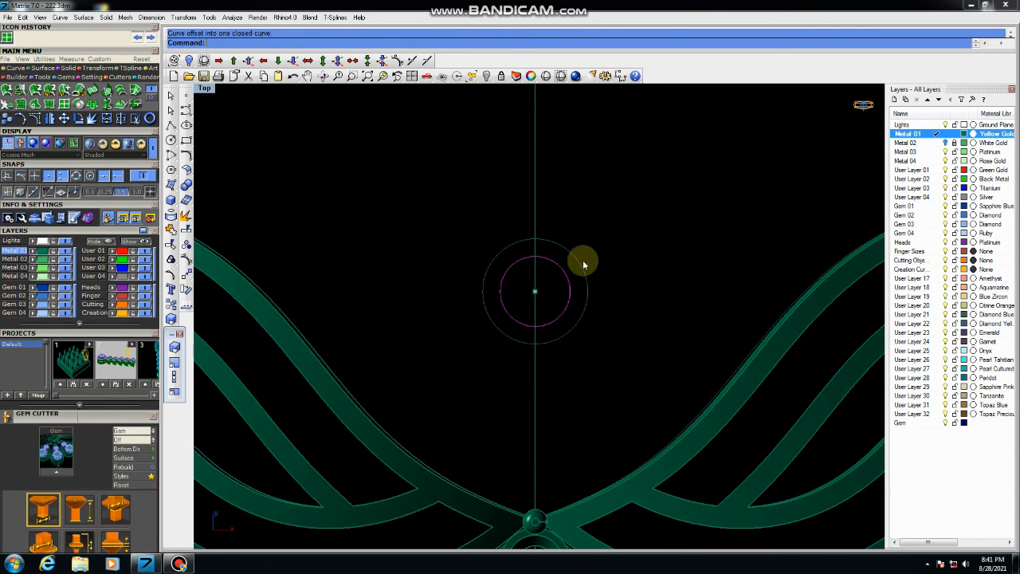
# Offset the outer circle outward once more to add a third concentric circle
pyautogui.click(582, 263)
pyautogui.press('Return')
pyautogui.click(595, 229)
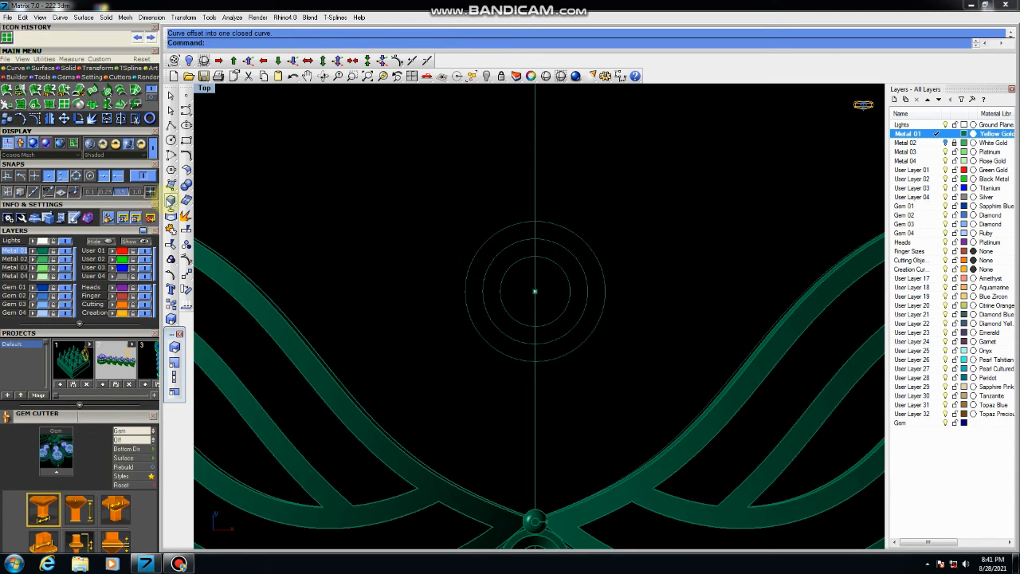
# Create a torus centred on the circles' midpoint, with its radius on the middle circle and its tube reaching the outer circle
pyautogui.click(170, 200)
pyautogui.click(217, 229)
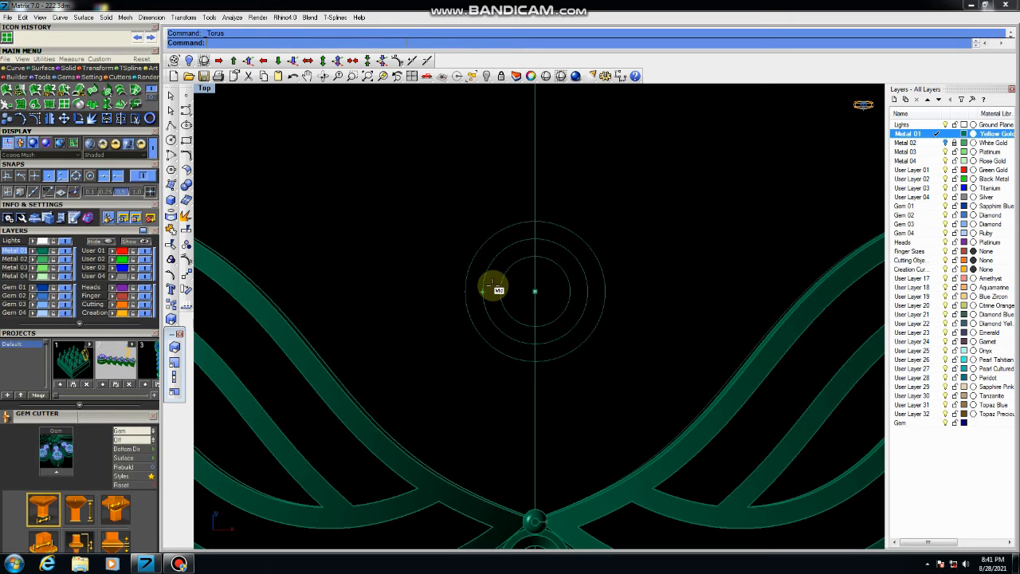
pyautogui.click(536, 291)
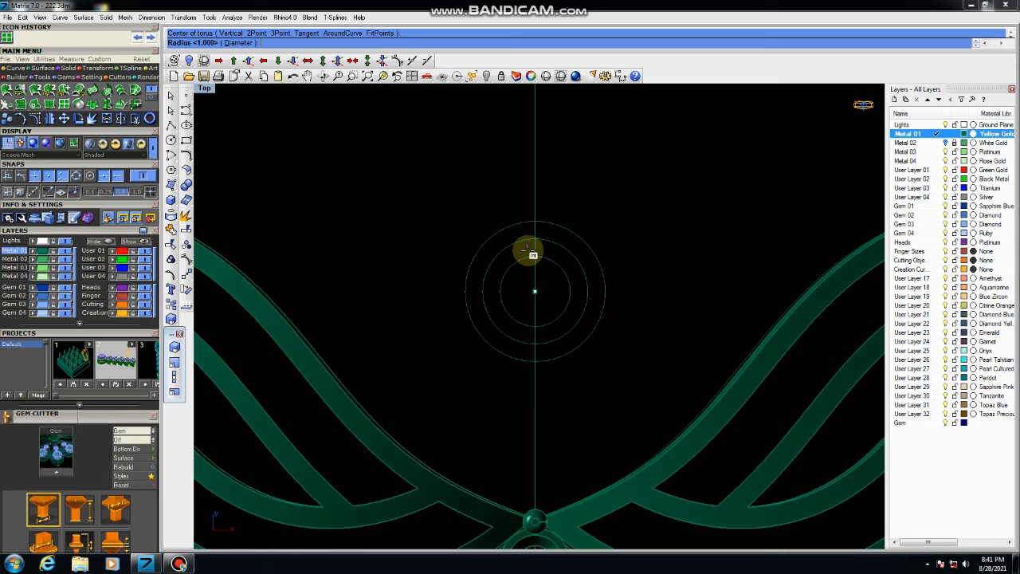
pyautogui.click(535, 239)
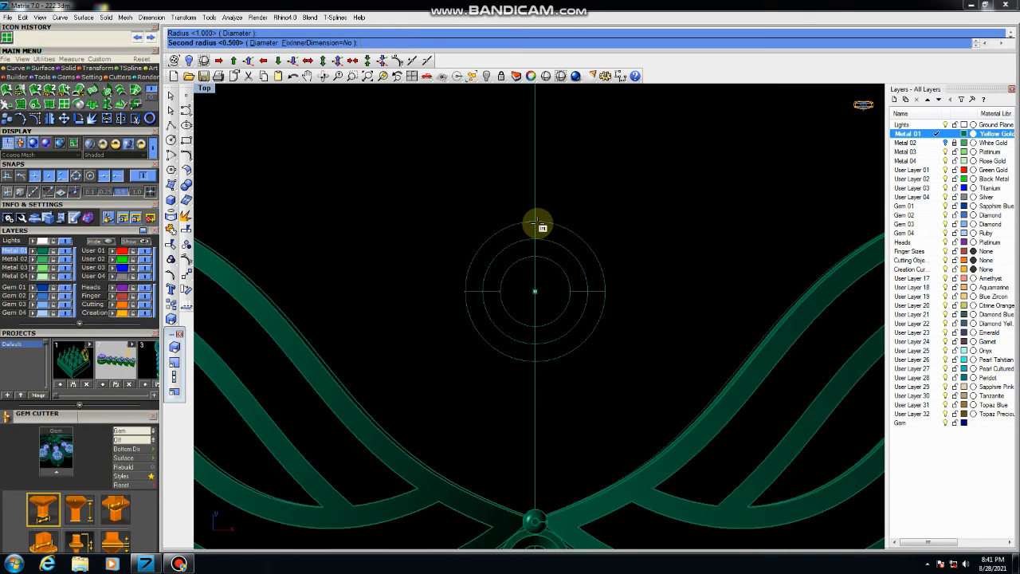
pyautogui.click(536, 226)
# Move the torus ring off the centreline to the outer tip of the right leaf
pyautogui.click(578, 278)
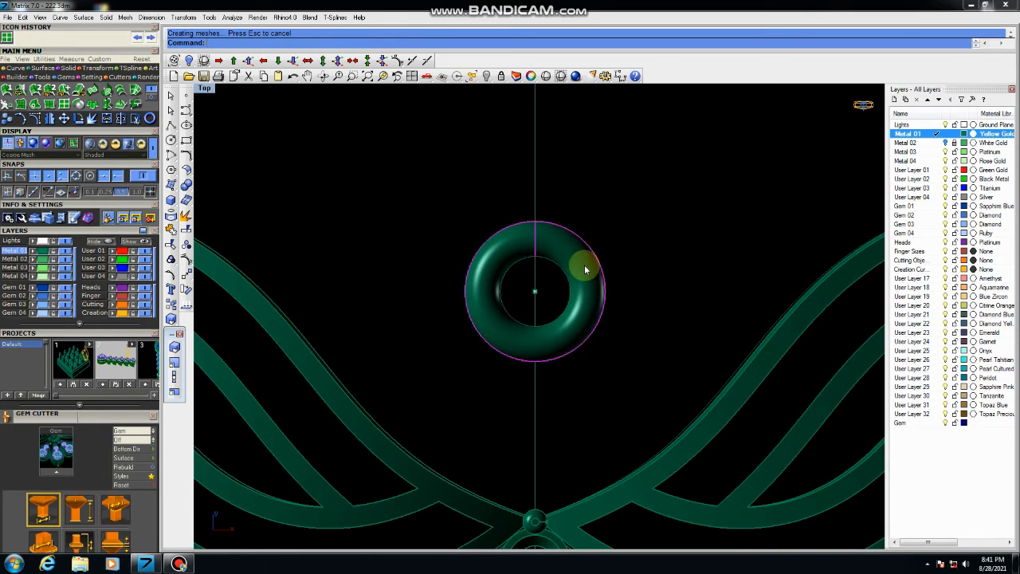
pyautogui.scroll(-5, 584, 264)
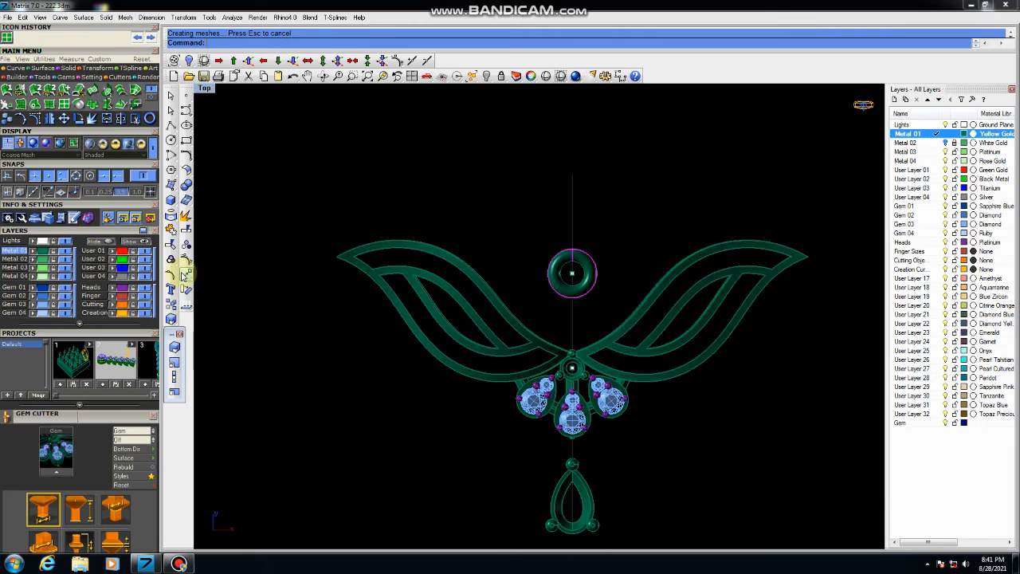
pyautogui.click(186, 273)
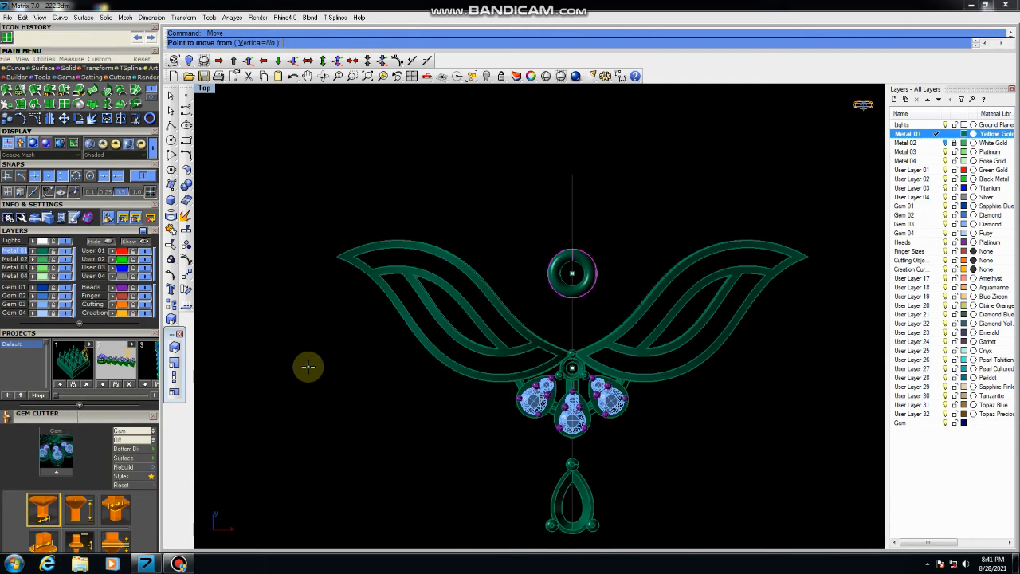
pyautogui.click(313, 422)
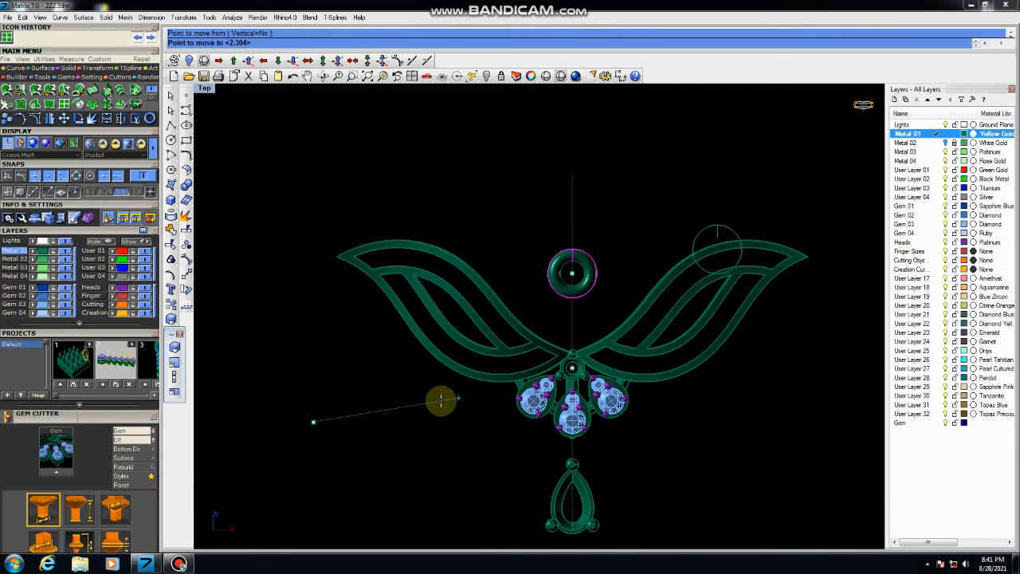
pyautogui.click(458, 392)
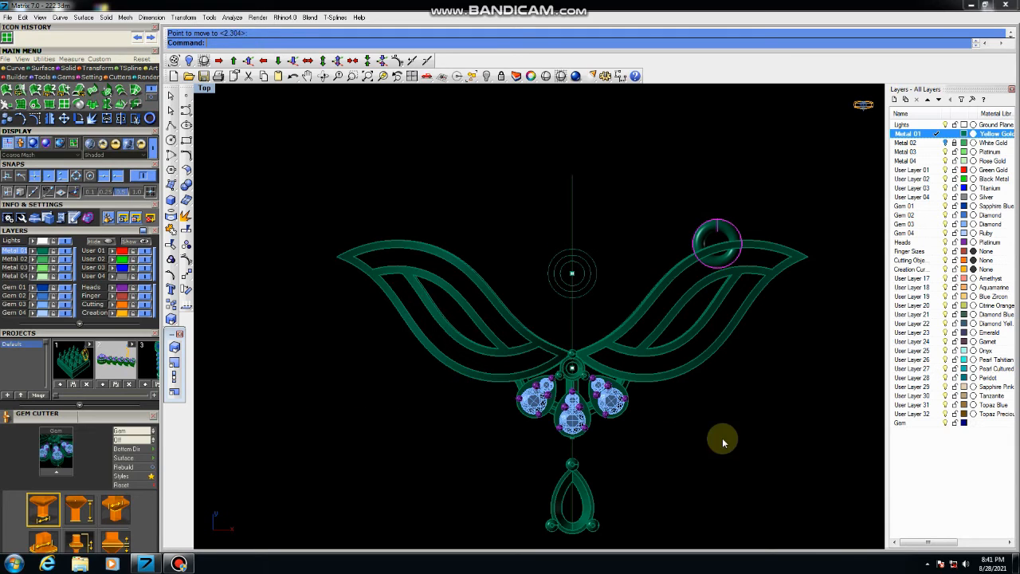
pyautogui.click(683, 461)
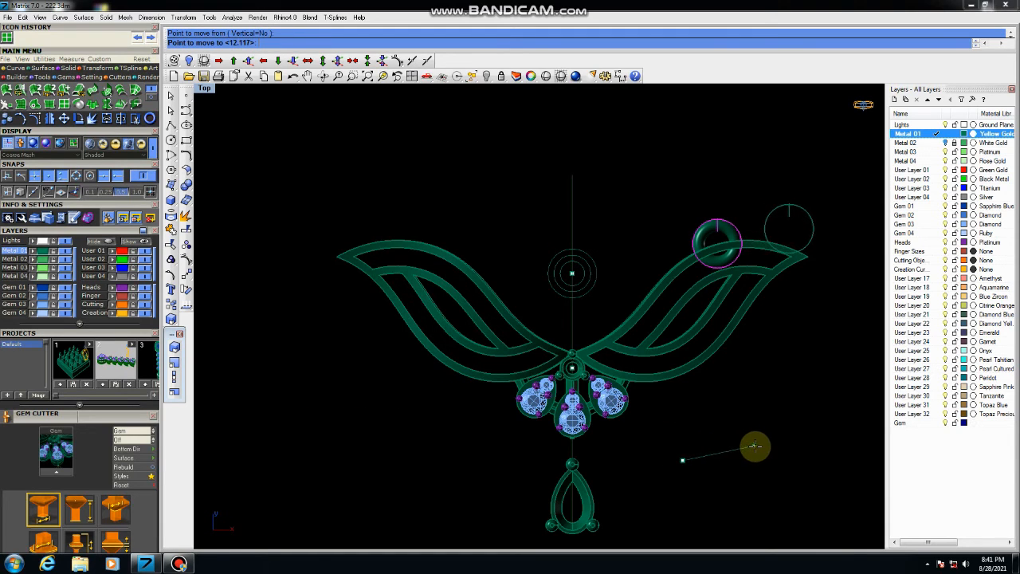
pyautogui.click(760, 452)
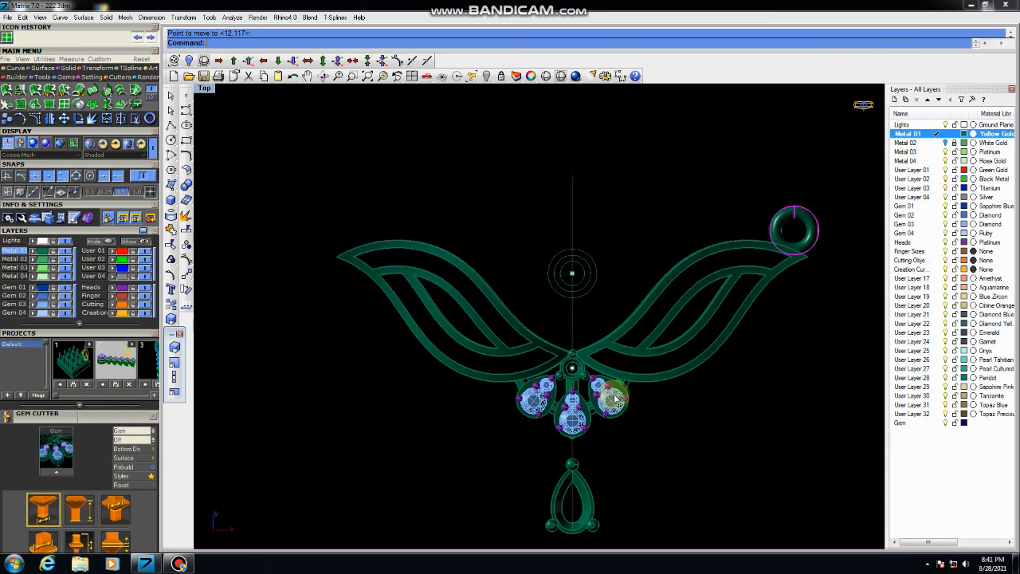
# Mirror the leaf-tip ring across the vertical centreline through the origin (0) to the left leaf tip
pyautogui.scroll(-2, 667, 383)
pyautogui.click(187, 275)
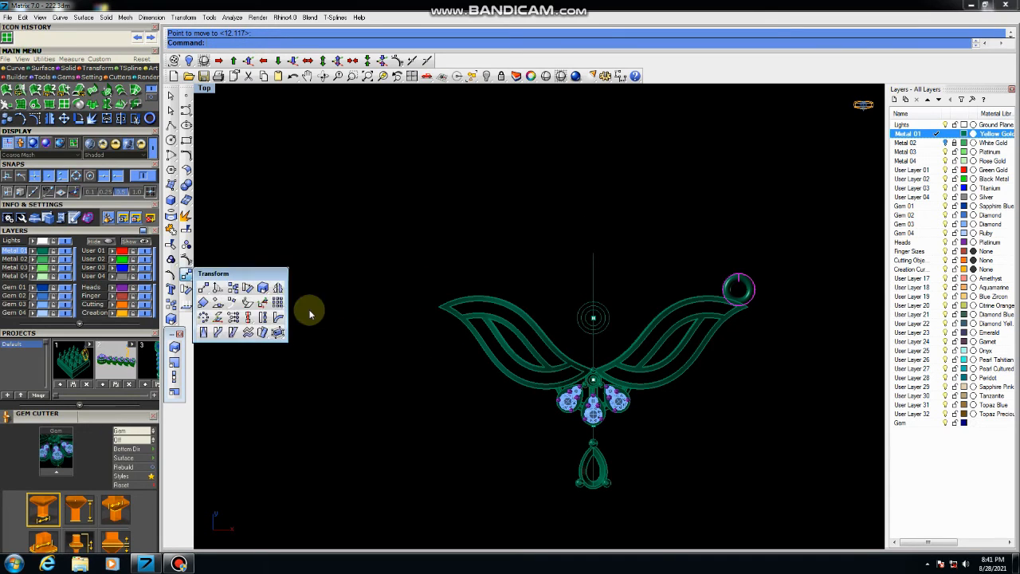
pyautogui.click(278, 289)
pyautogui.write('0')
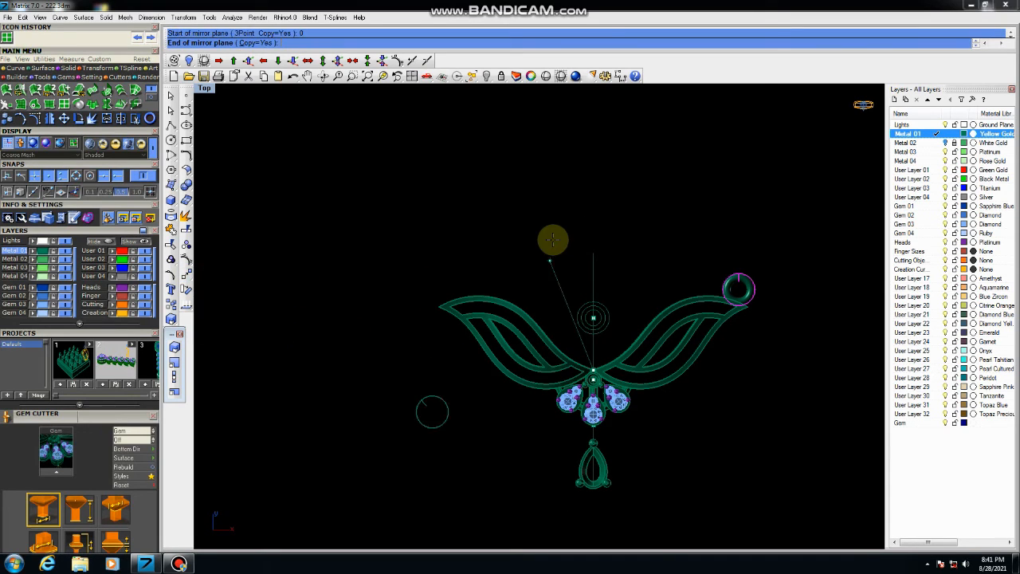
pyautogui.press('Return')
pyautogui.click(563, 186)
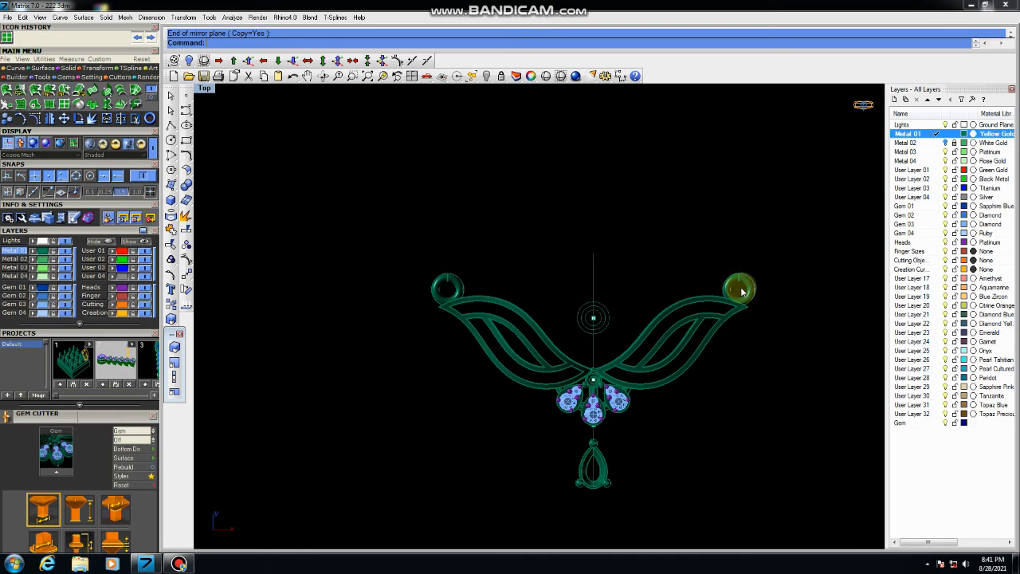
# Make a smaller torus ring on the concentric circles and move it straight down between the centre gem drop and the pear-shaped pendant
pyautogui.scroll(5, 613, 346)
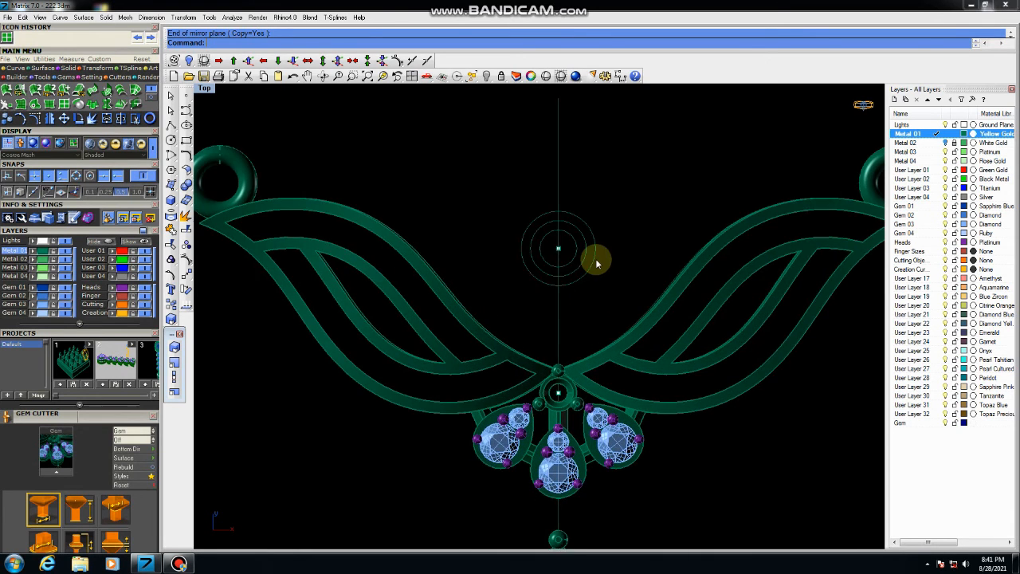
pyautogui.scroll(-3, 597, 263)
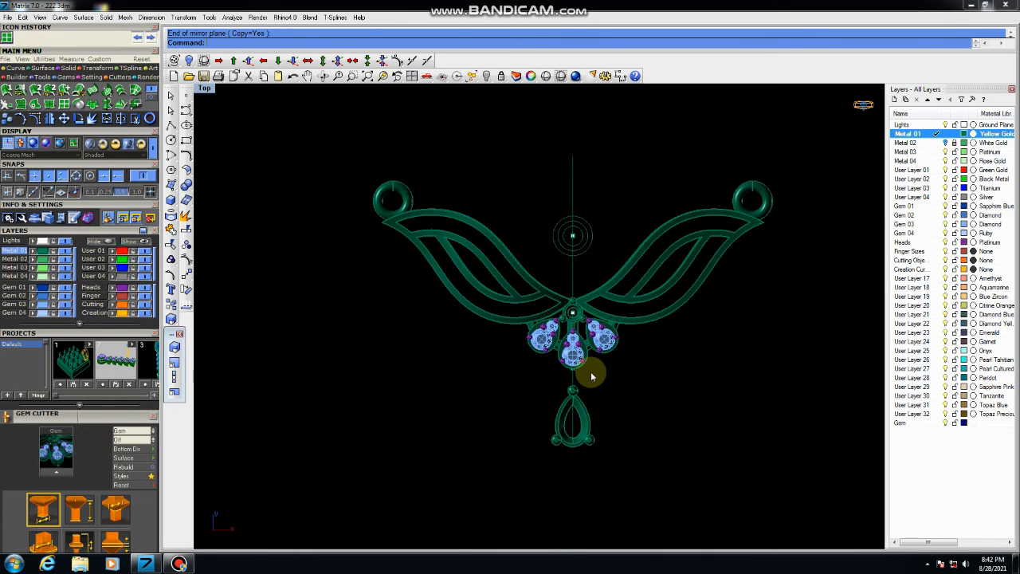
pyautogui.scroll(4, 592, 377)
pyautogui.scroll(-2, 602, 233)
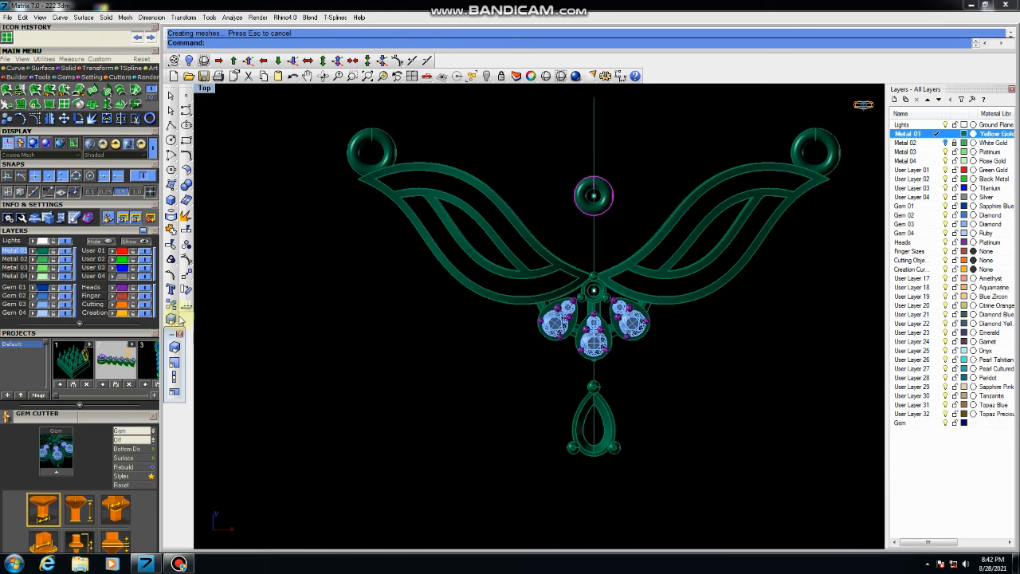
pyautogui.click(186, 274)
pyautogui.click(336, 303)
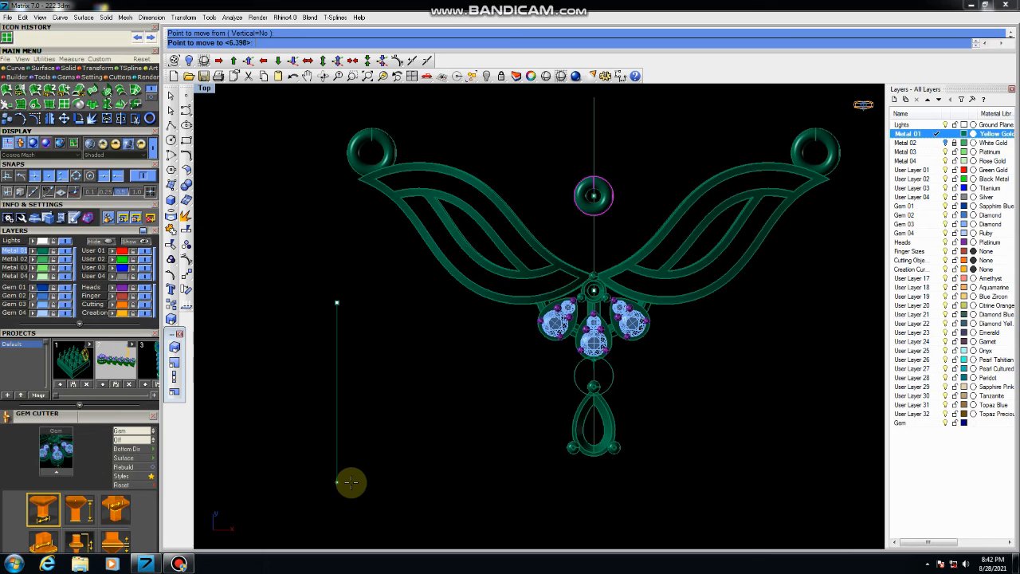
pyautogui.click(351, 481)
# Raise the ring between the centre drop and the pendant in 0.1 steps along Z, checking its height from the side in perspective
pyautogui.hotkey('ctrl', 'F4')
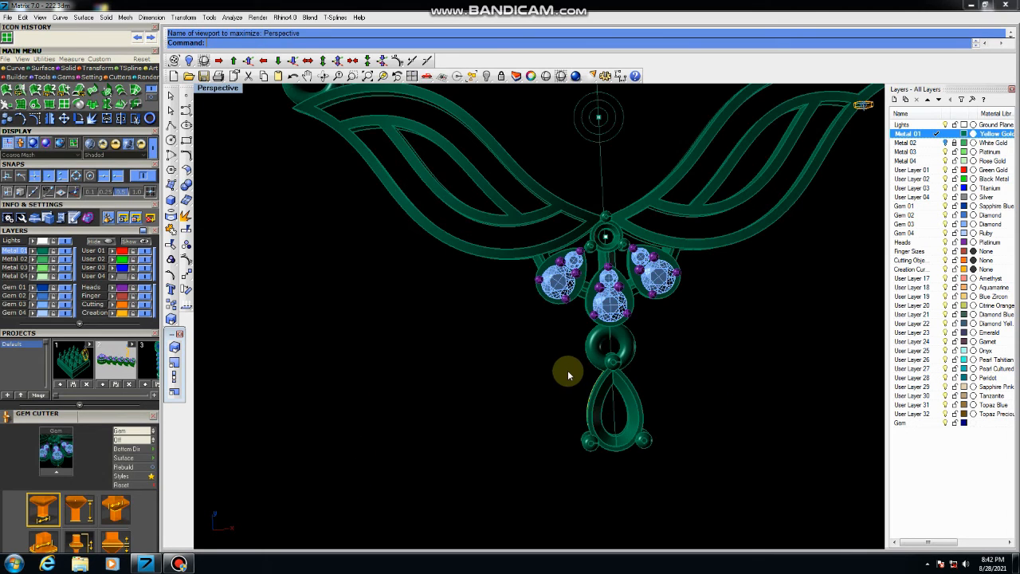
pyautogui.scroll(-4, 567, 370)
pyautogui.moveTo(632, 356); pyautogui.dragTo(552, 339, button='right')
pyautogui.scroll(6, 552, 342)
pyautogui.click(529, 345)
pyautogui.moveTo(597, 398); pyautogui.dragTo(476, 347, button='right')
pyautogui.click(250, 61)
pyautogui.rightClick(425, 343)
pyautogui.rightClick(426, 343)
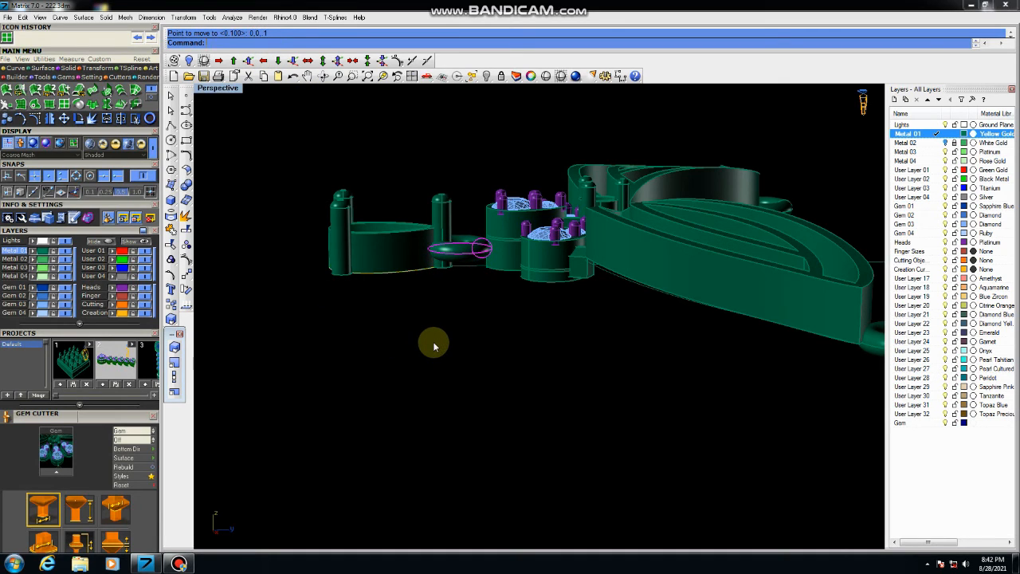
pyautogui.rightClick(433, 346)
# In the top view, nudge the raised ring slightly up the centreline towards the centre gem drop
pyautogui.hotkey('ctrl', 'F1')
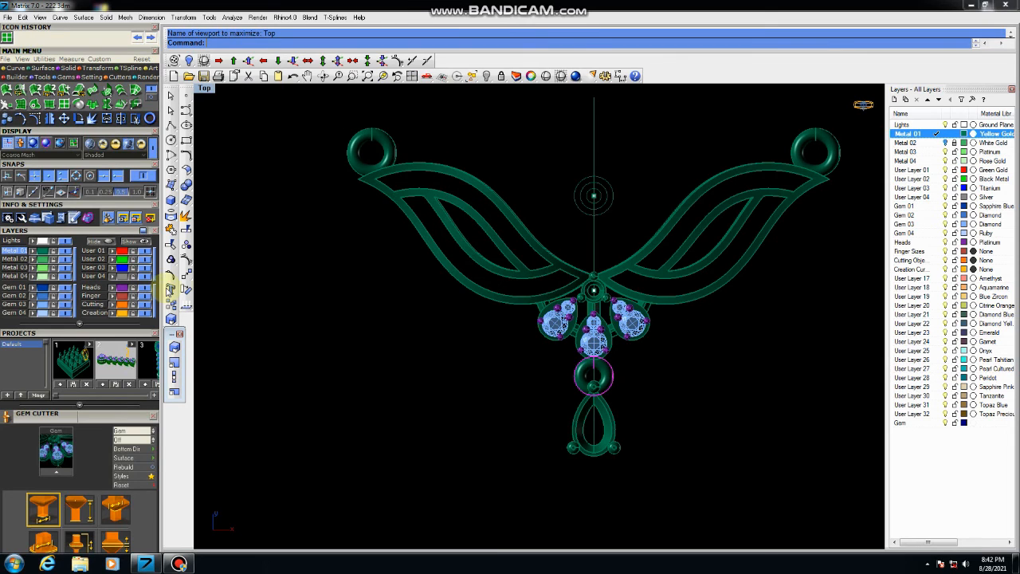
pyautogui.click(185, 273)
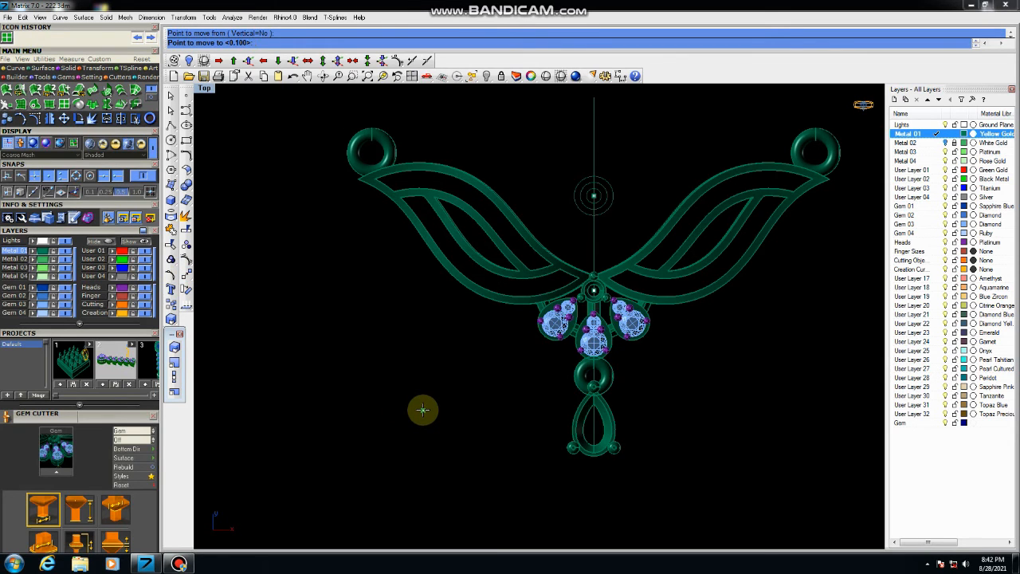
pyautogui.rightClick(422, 407)
pyautogui.scroll(10, 623, 373)
pyautogui.moveTo(603, 375); pyautogui.dragTo(597, 324, button='right')
pyautogui.scroll(-6, 597, 325)
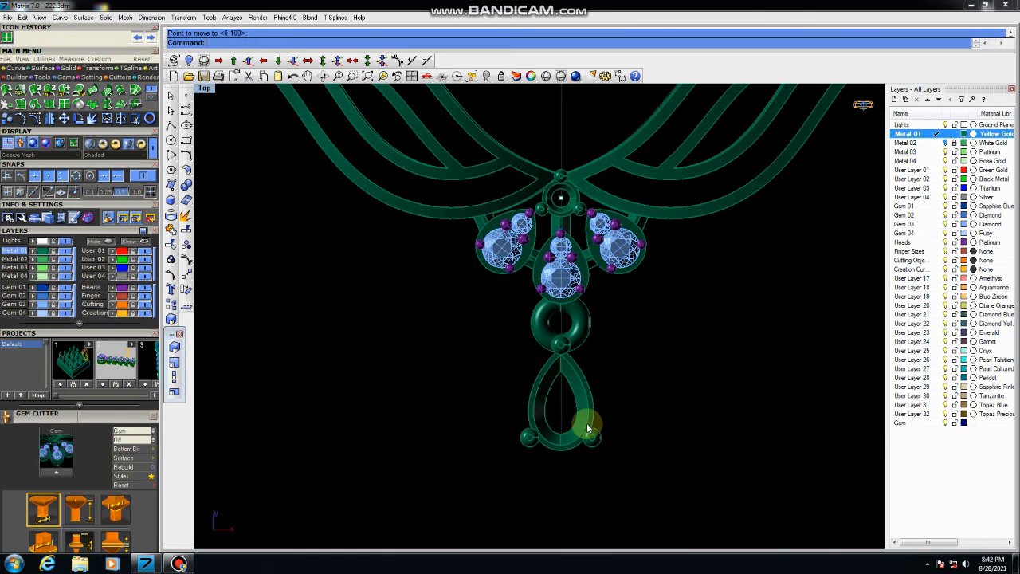
# Duplicate the connecting ring in place and select one of the two coincident rings
pyautogui.press('Escape')
pyautogui.scroll(2, 568, 338)
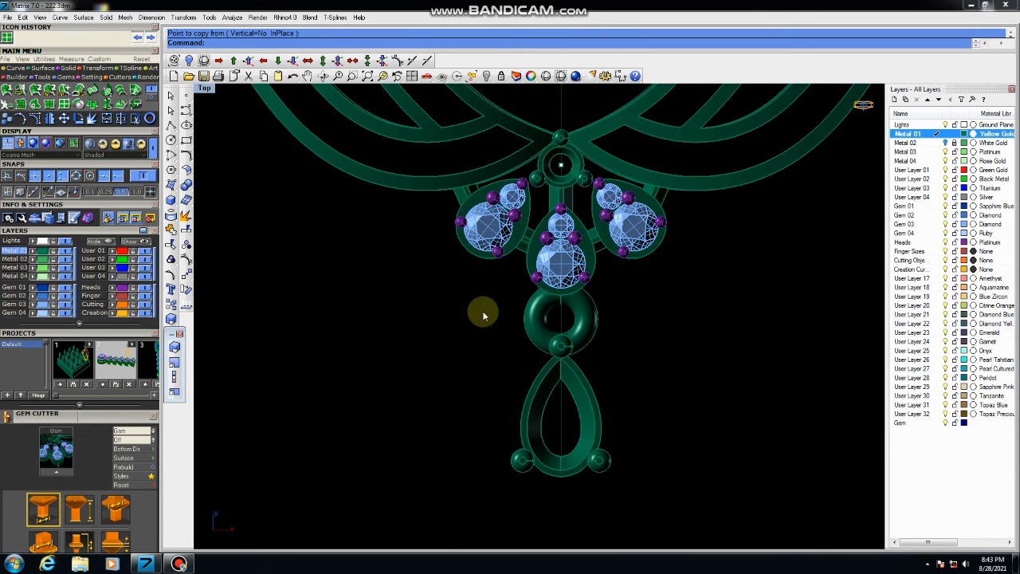
pyautogui.click(534, 326)
pyautogui.click(292, 75)
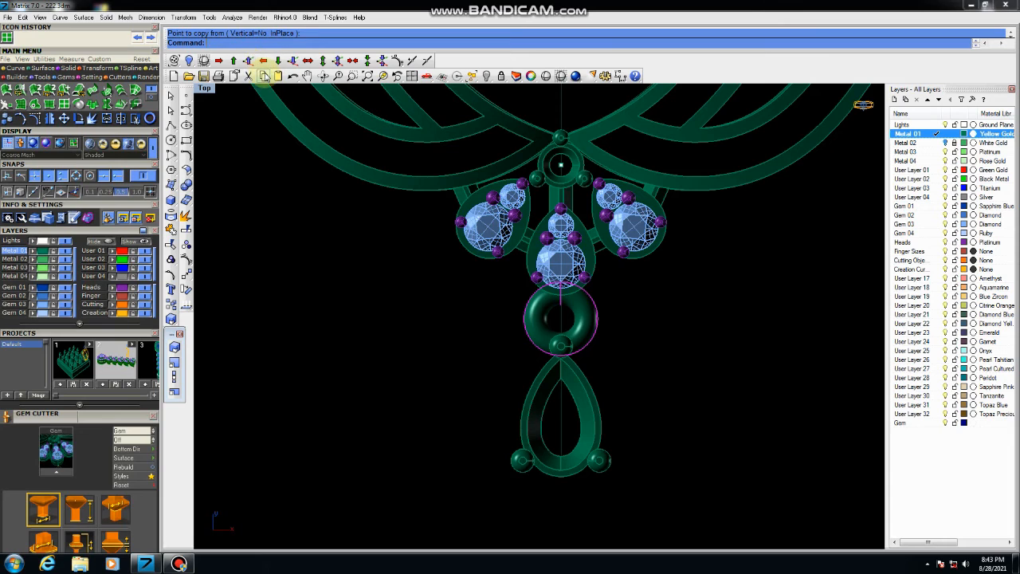
pyautogui.click(278, 76)
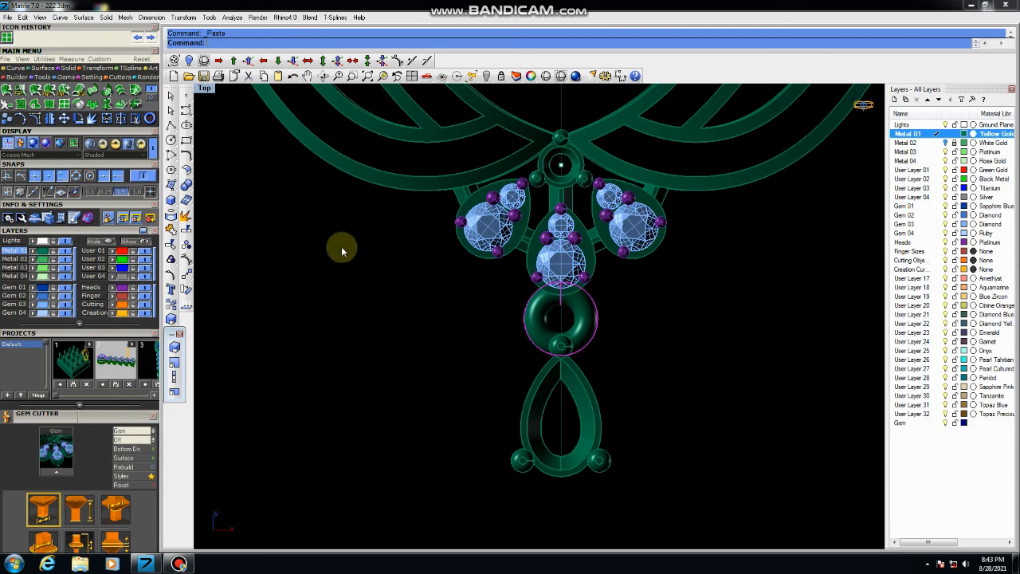
pyautogui.click(590, 327)
pyautogui.click(631, 356)
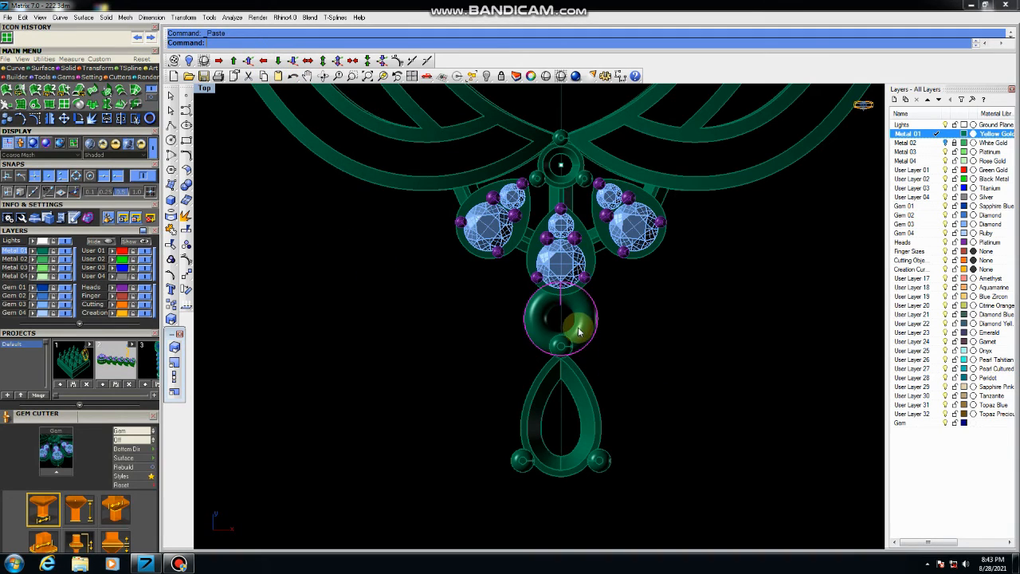
# In the front view, rotate the selected ring 90° about the origin (0) so that it stands upright
pyautogui.hotkey('ctrl', 'F2')
pyautogui.hotkey('ctrl', 'F3')
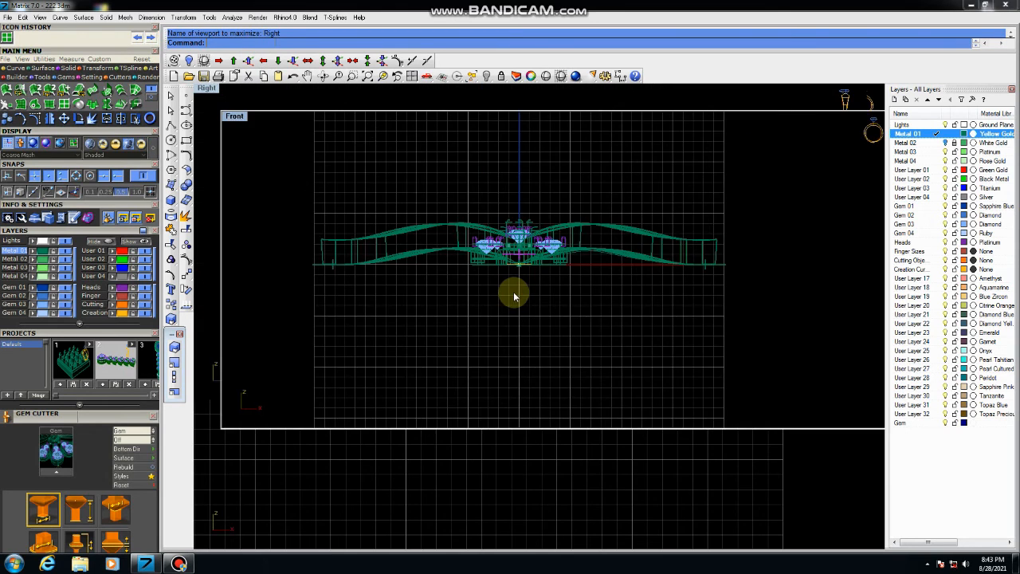
pyautogui.scroll(4, 407, 296)
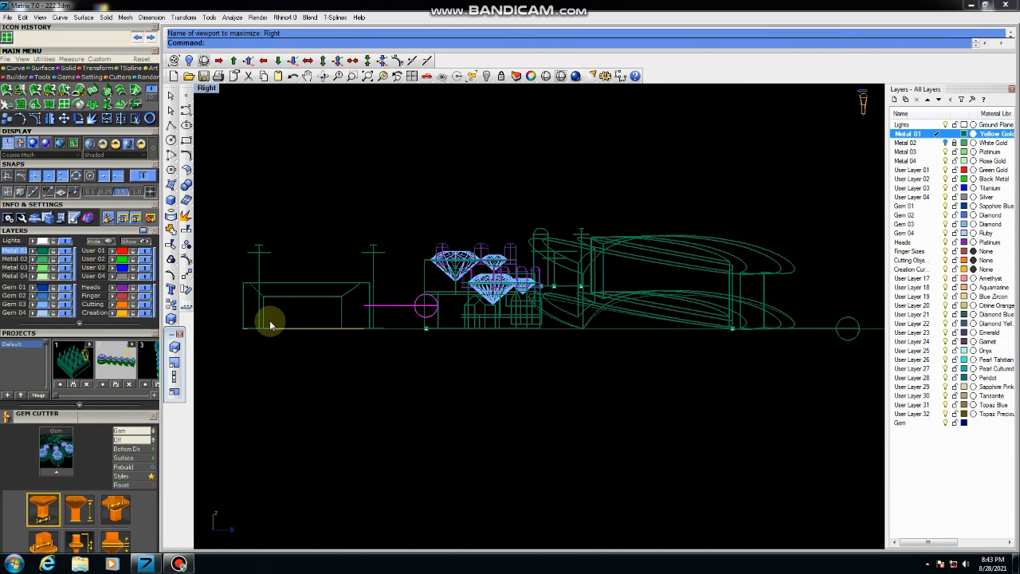
pyautogui.hotkey('ctrl', 'F2')
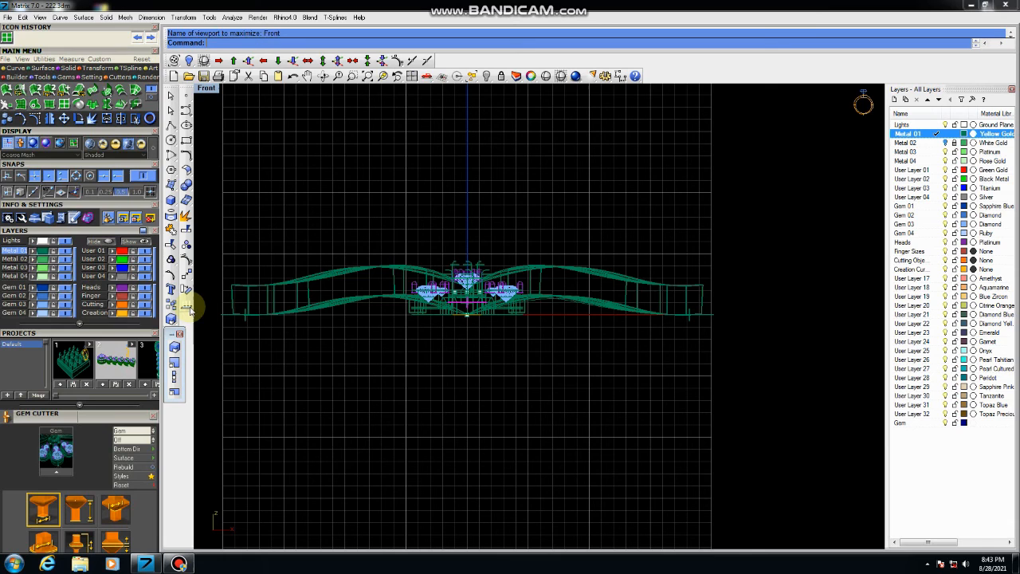
pyautogui.click(186, 289)
pyautogui.write('0')
pyautogui.press('Return')
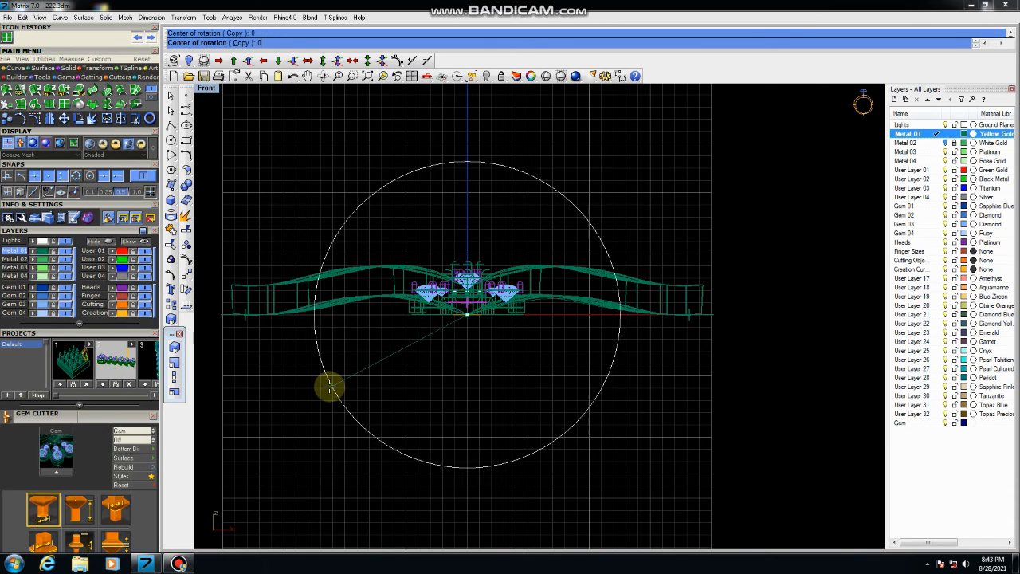
pyautogui.keyDown('shift'); pyautogui.click(340, 379); pyautogui.keyUp('shift')
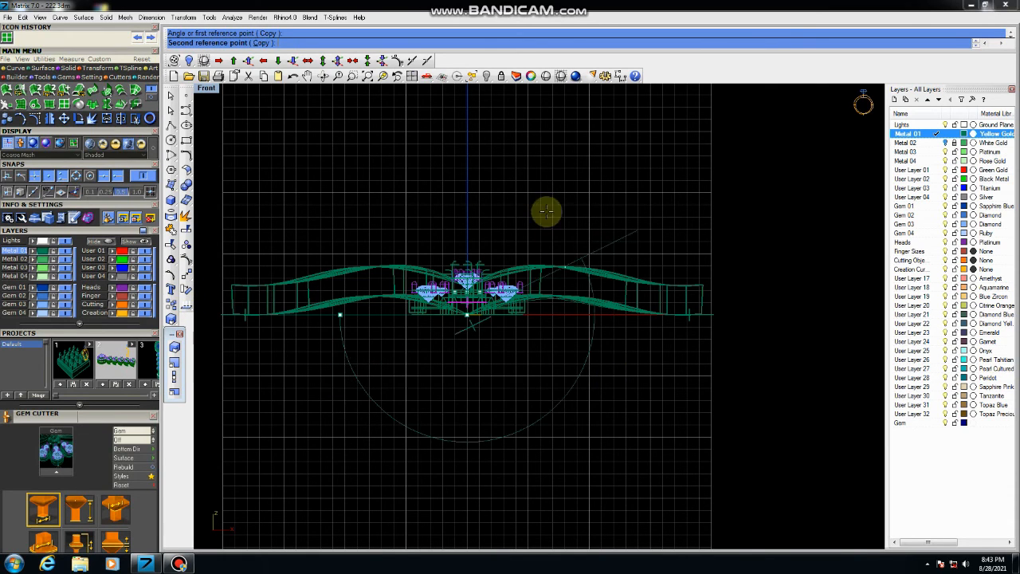
pyautogui.press('Escape')
# In the top view, move the pear-shaped pendant setting straight down the centreline to make room for the upright ring
pyautogui.hotkey('ctrl', 'F1')
pyautogui.scroll(4, 591, 338)
pyautogui.scroll(-4, 597, 341)
pyautogui.click(588, 402)
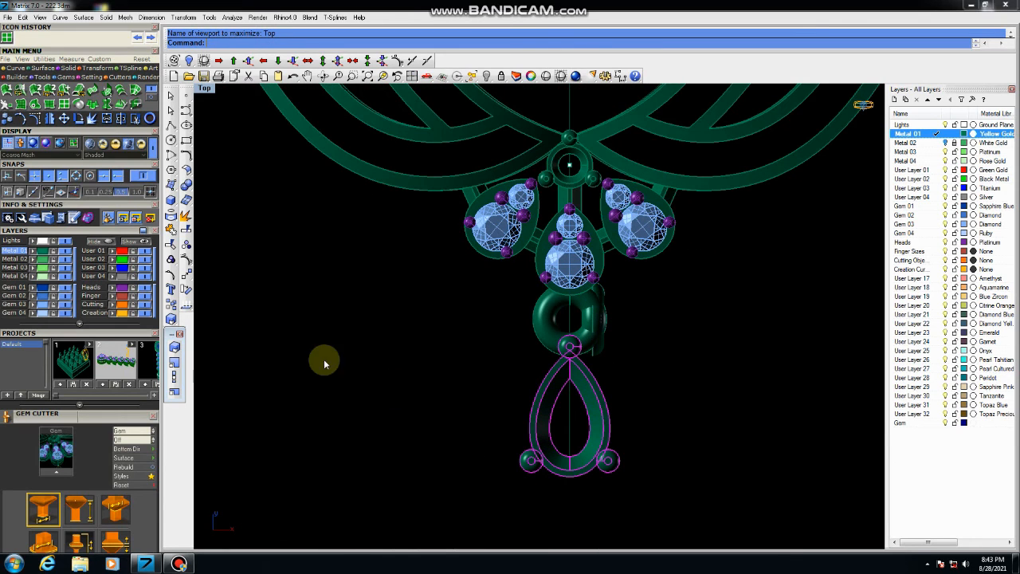
pyautogui.click(186, 263)
pyautogui.click(477, 364)
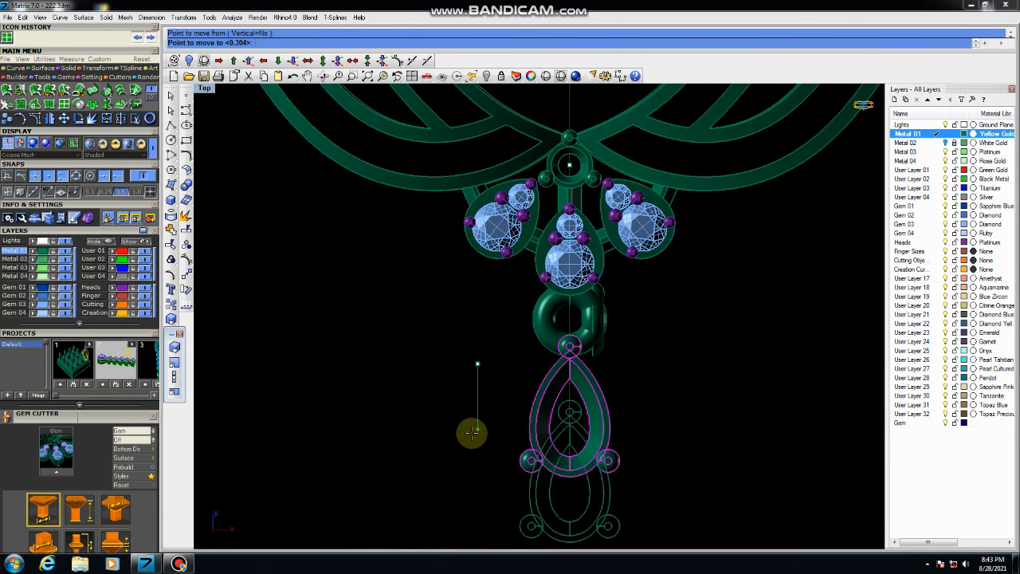
pyautogui.click(472, 483)
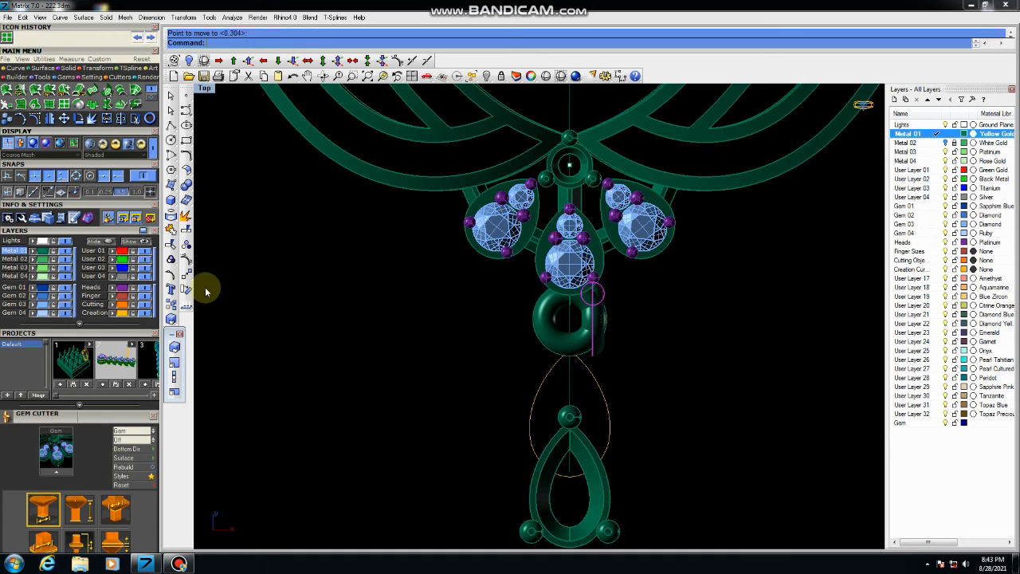
# Move the upright ring sideways onto the centreline, directly between the flat ring and the pear-shaped pendant setting
pyautogui.click(193, 275)
pyautogui.click(375, 298)
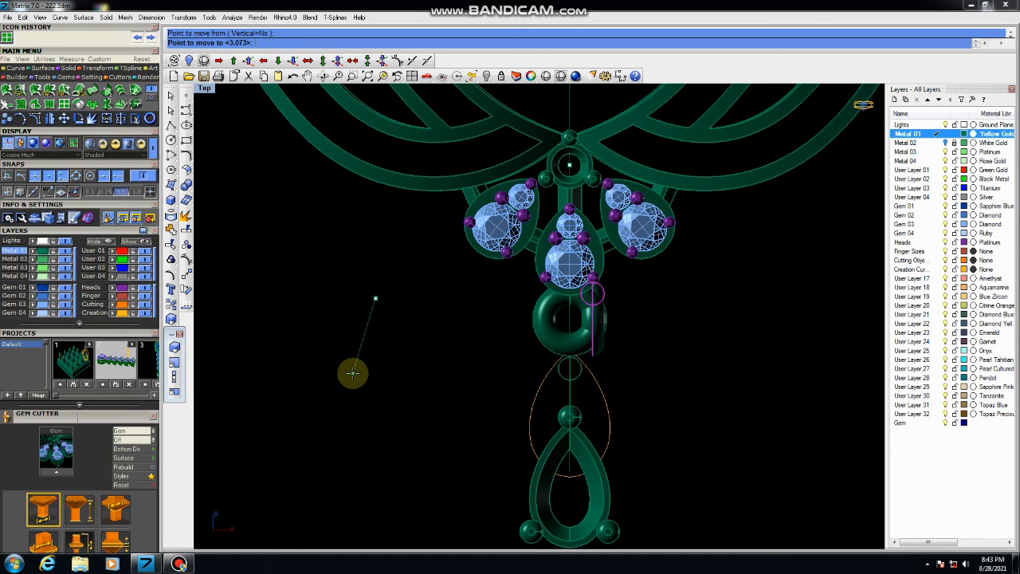
pyautogui.click(570, 407)
pyautogui.scroll(2, 574, 394)
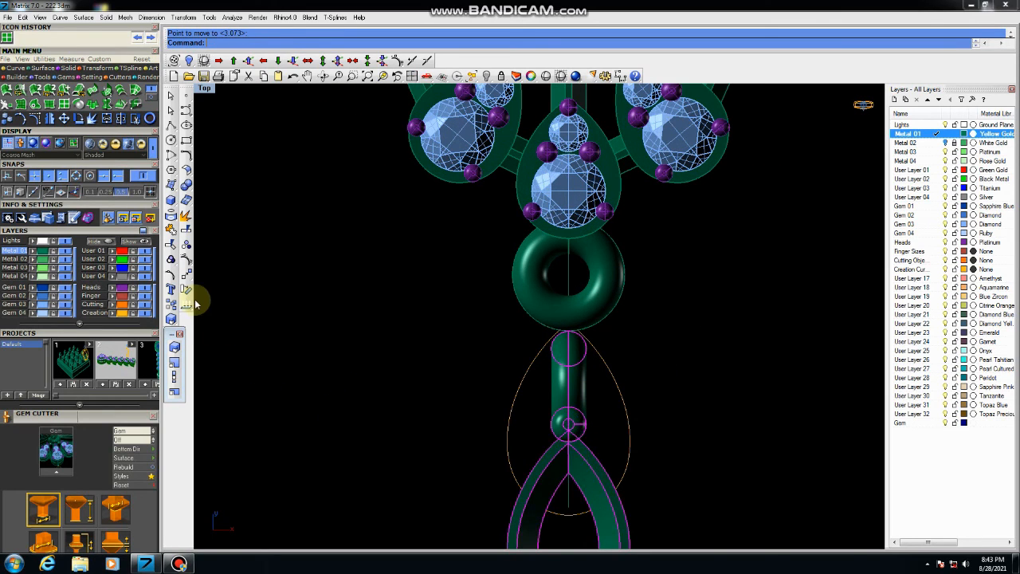
# Move the upright ring and pear-shaped pendant setting together up the centreline until the upright ring overlaps the flat ring's opening
pyautogui.click(187, 275)
pyautogui.click(355, 404)
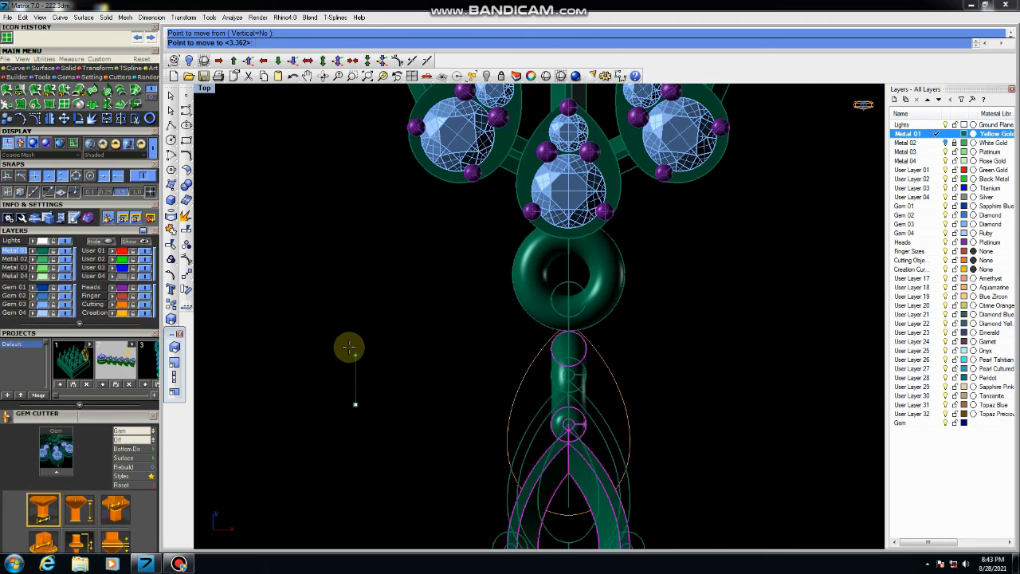
pyautogui.click(349, 333)
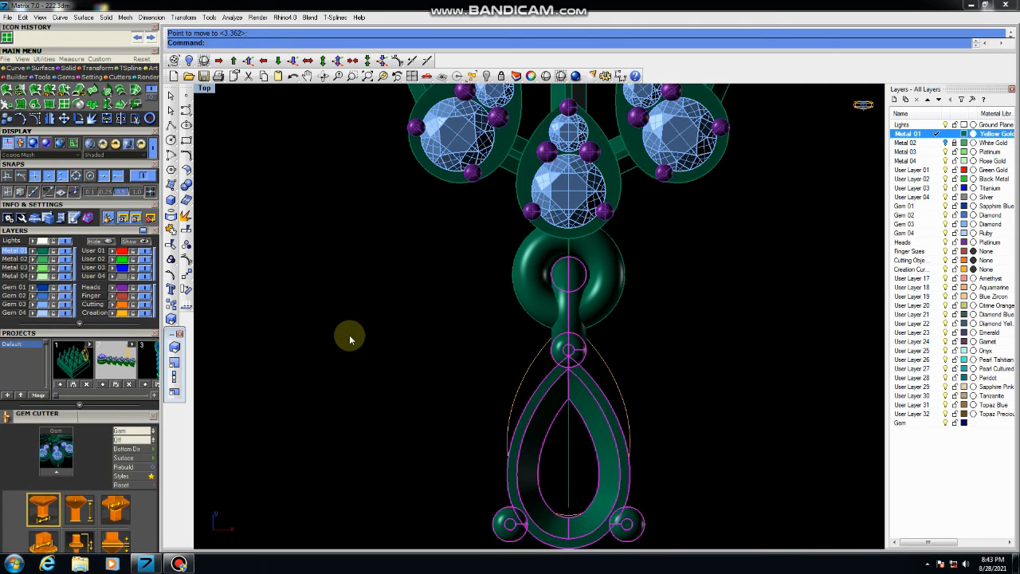
# In the perspective view, raise the upright ring vertically in repeated 0.1 steps until it interlocks centrally with the flat ring
pyautogui.hotkey('ctrl', 'F4')
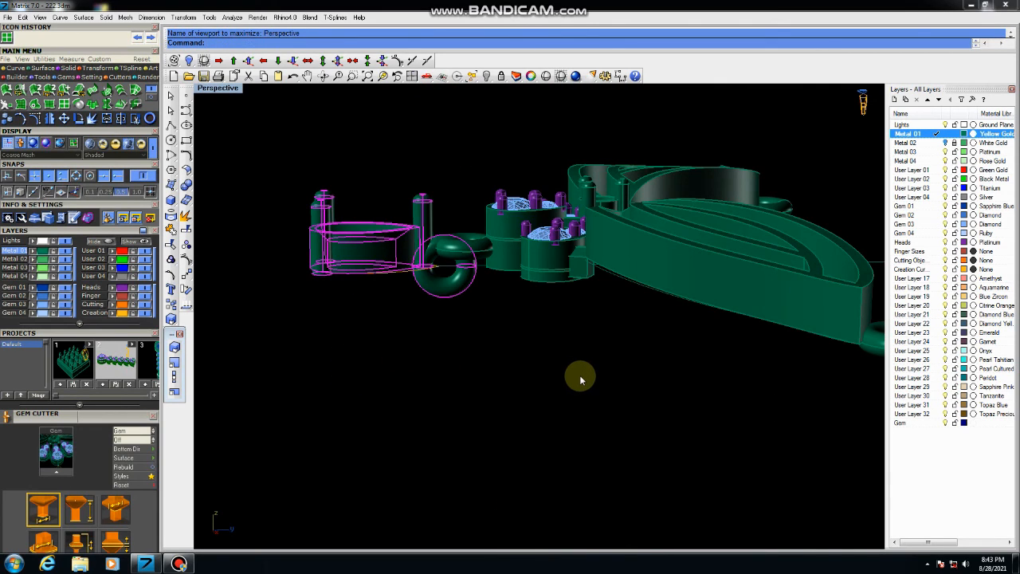
pyautogui.scroll(4, 434, 256)
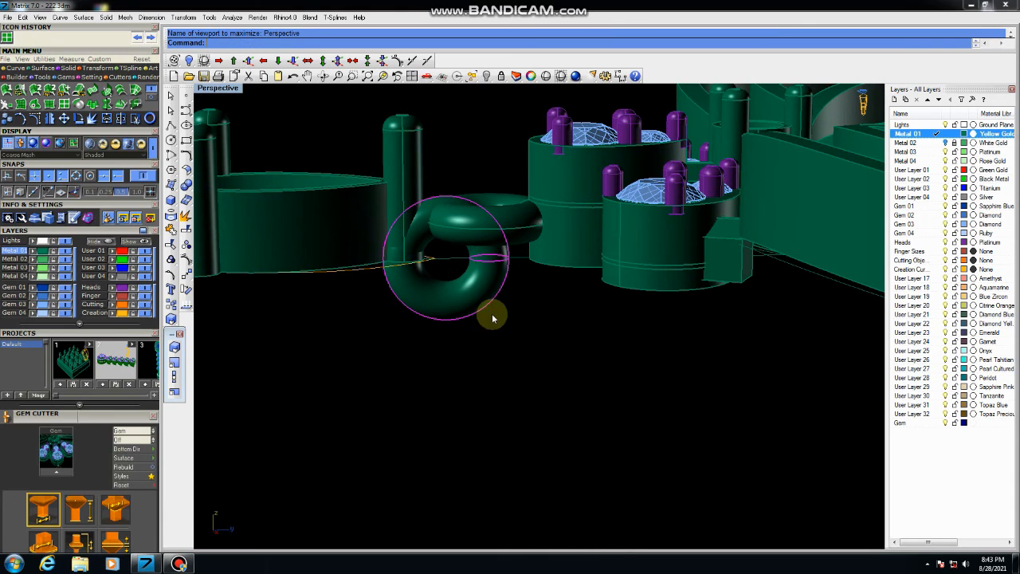
pyautogui.click(262, 63)
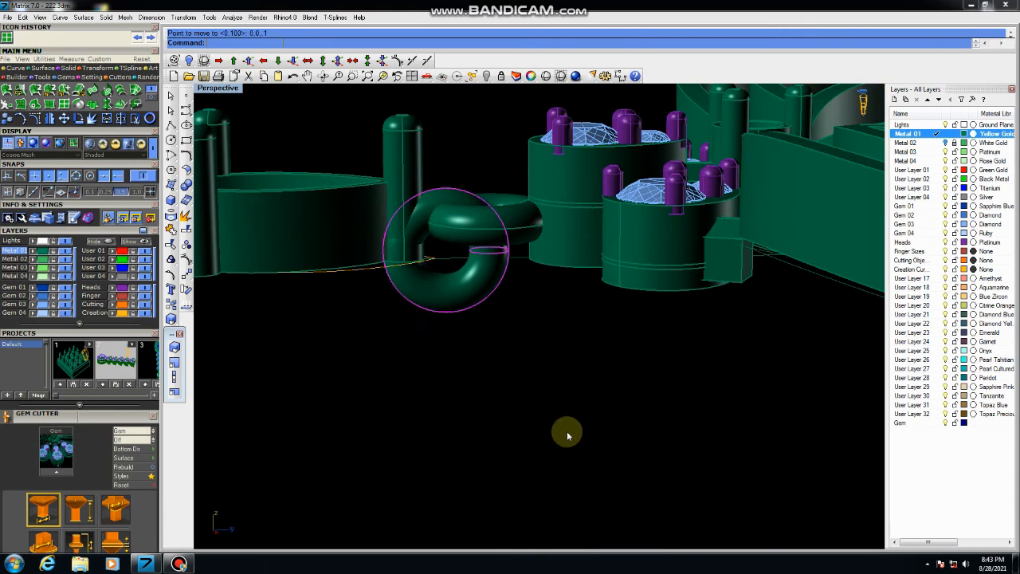
pyautogui.press('Return')
pyautogui.press('Return')
pyautogui.press('Return')
pyautogui.press('Return')
pyautogui.press('Return')
pyautogui.press('Return')
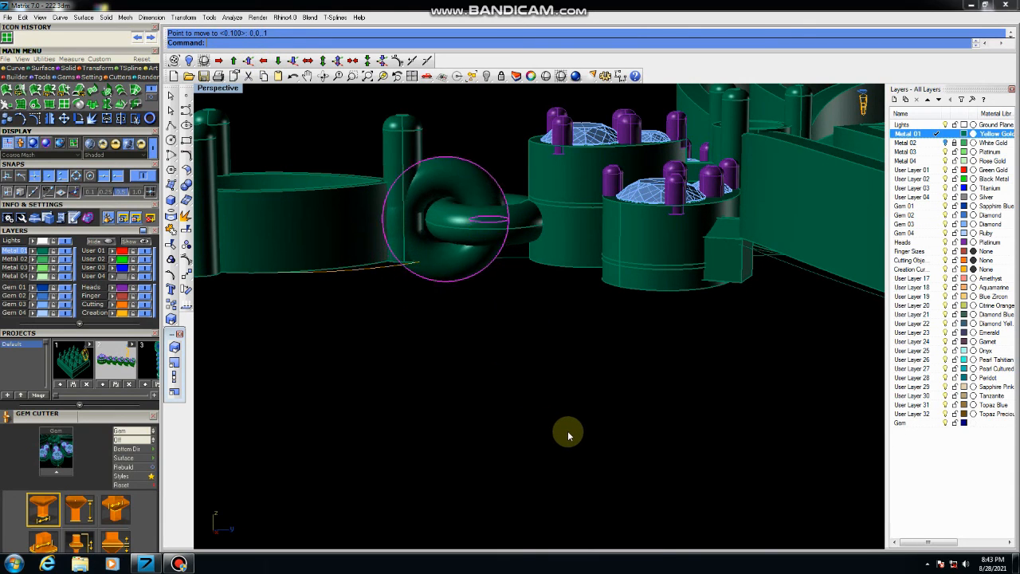
pyautogui.rightClick(570, 434)
pyautogui.click(571, 433)
# In the top view, delete the leftover pear-shaped outline curve and the construction circles above the leaf junction
pyautogui.scroll(-4, 529, 364)
pyautogui.moveTo(535, 327); pyautogui.dragTo(577, 350, button='right')
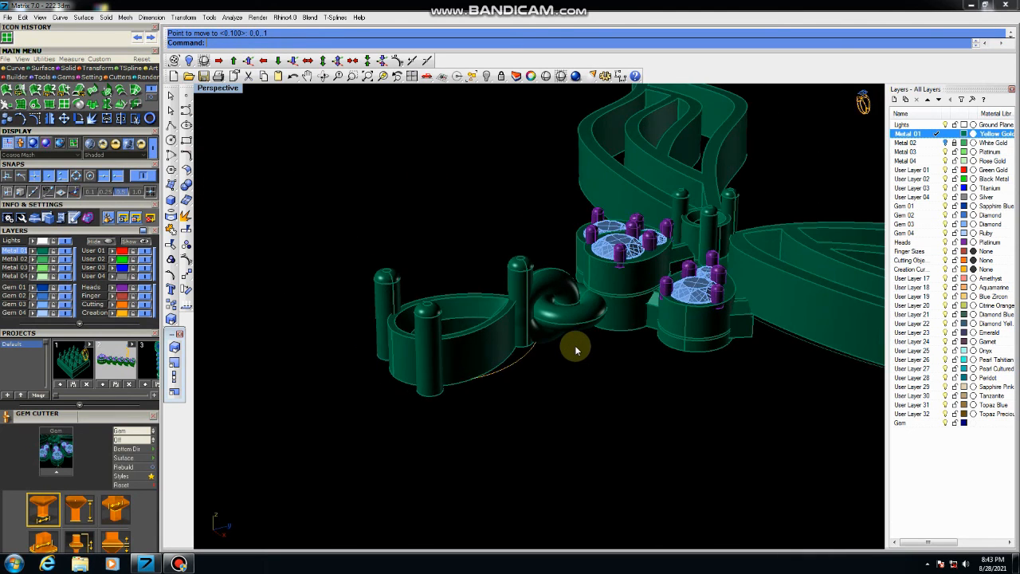
pyautogui.hotkey('ctrl', 'F1')
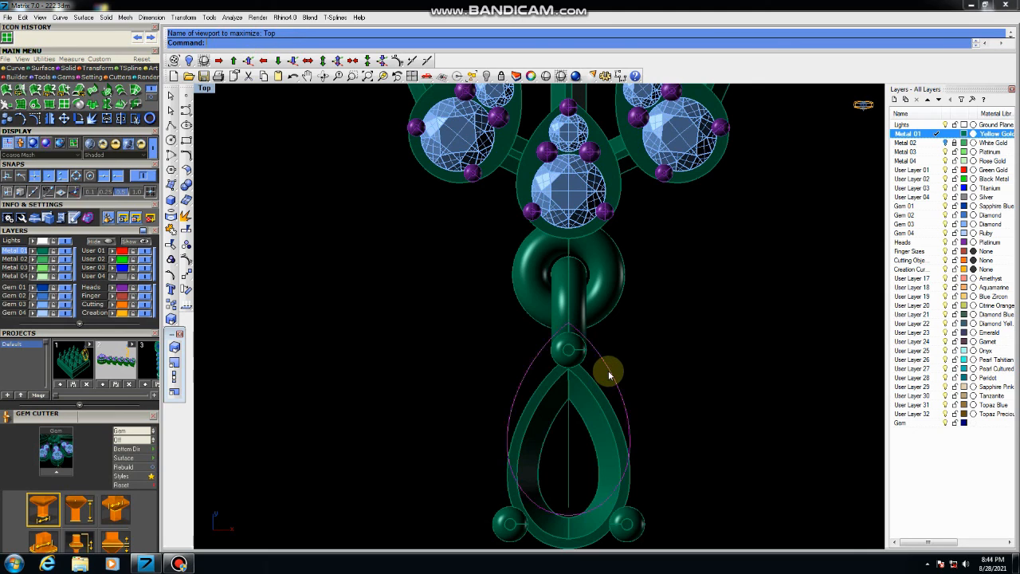
pyautogui.press('Delete')
pyautogui.scroll(-4, 606, 353)
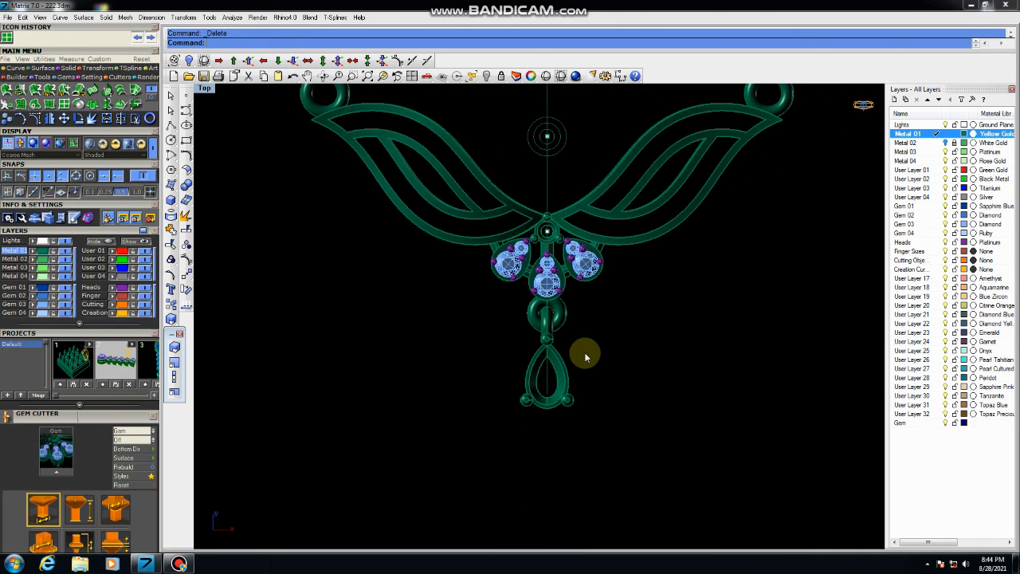
pyautogui.scroll(-2, 562, 345)
pyautogui.moveTo(582, 175); pyautogui.dragTo(537, 214)
pyautogui.press('Delete')
# Select the whole jewelry piece, zoom to the selection and look over the leaves in the top view
pyautogui.scroll(-2, 588, 301)
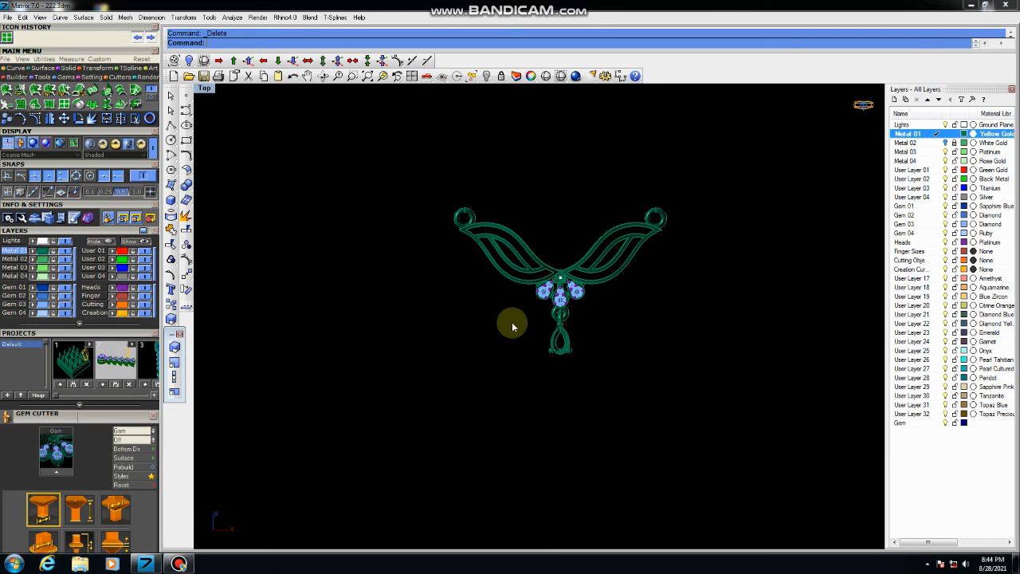
pyautogui.hotkey('ctrl', 'a')
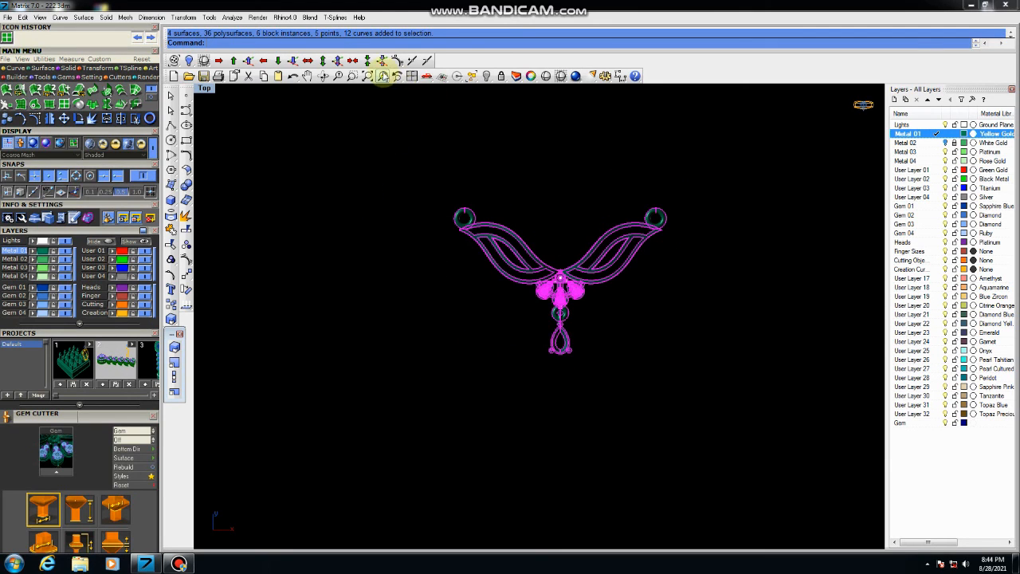
pyautogui.click(383, 76)
pyautogui.scroll(-3, 536, 285)
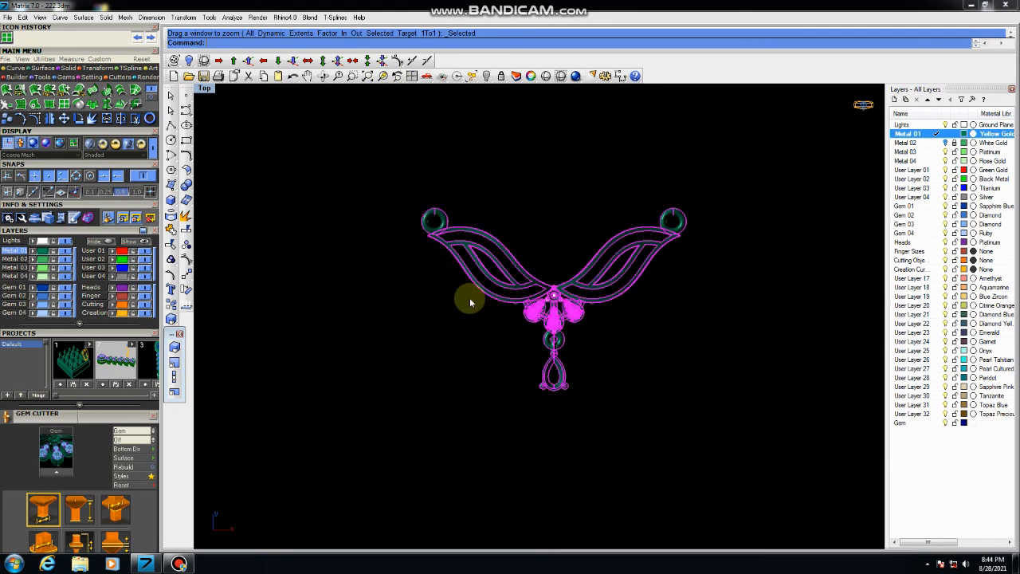
pyautogui.scroll(4, 501, 204)
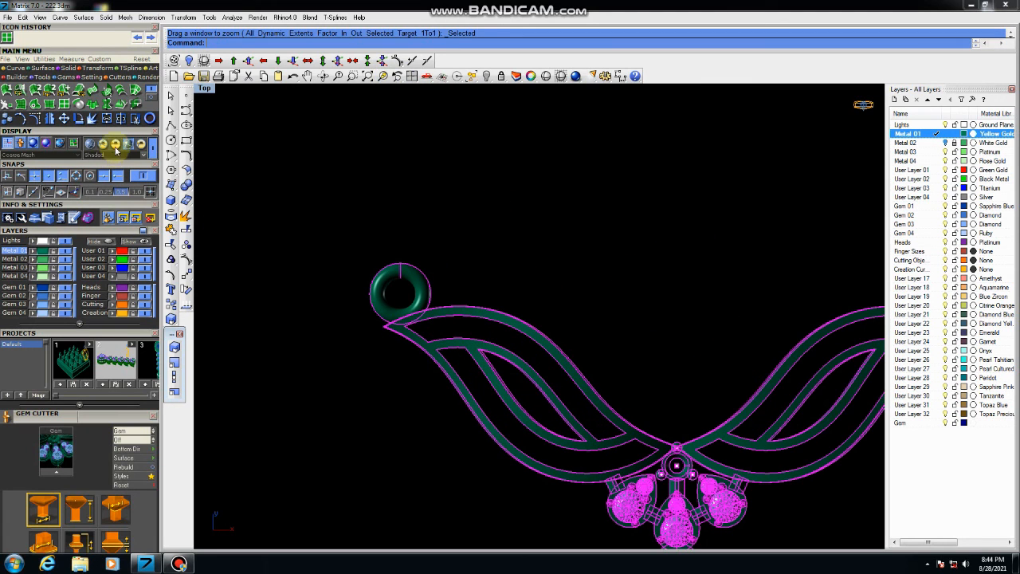
# Show the whole piece in the perspective view in Wire Render mode, inspect it, and set the display to Working Render
pyautogui.hotkey('ctrl', 'F4')
pyautogui.scroll(-5, 376, 230)
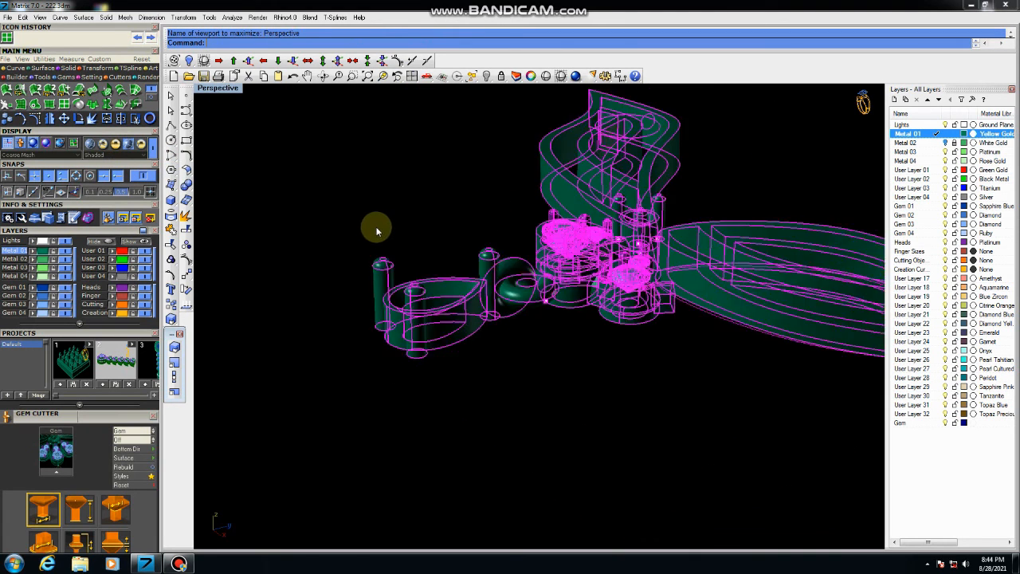
pyautogui.moveTo(418, 265); pyautogui.dragTo(194, 141, button='right')
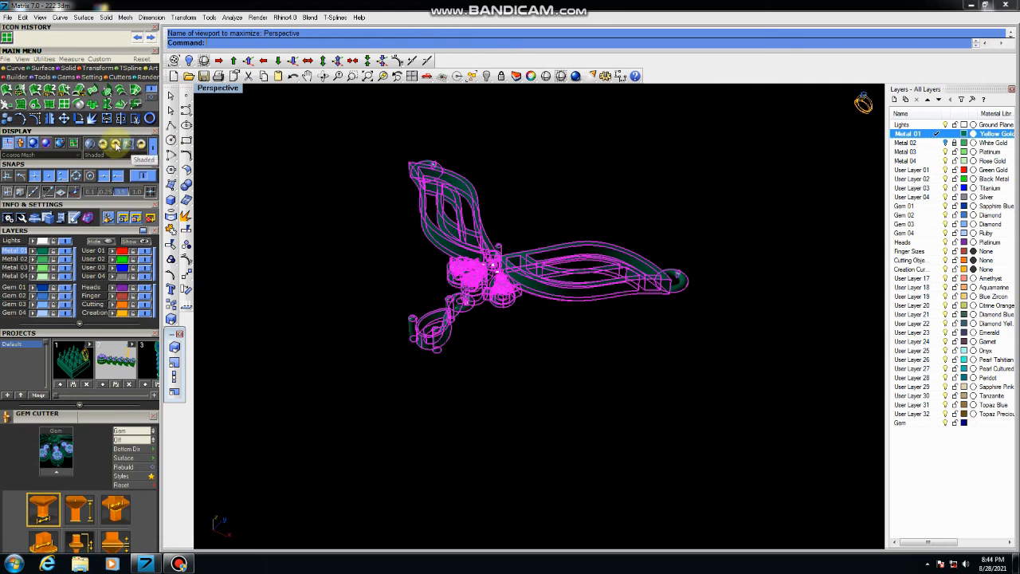
pyautogui.moveTo(535, 199); pyautogui.dragTo(545, 388, button='right')
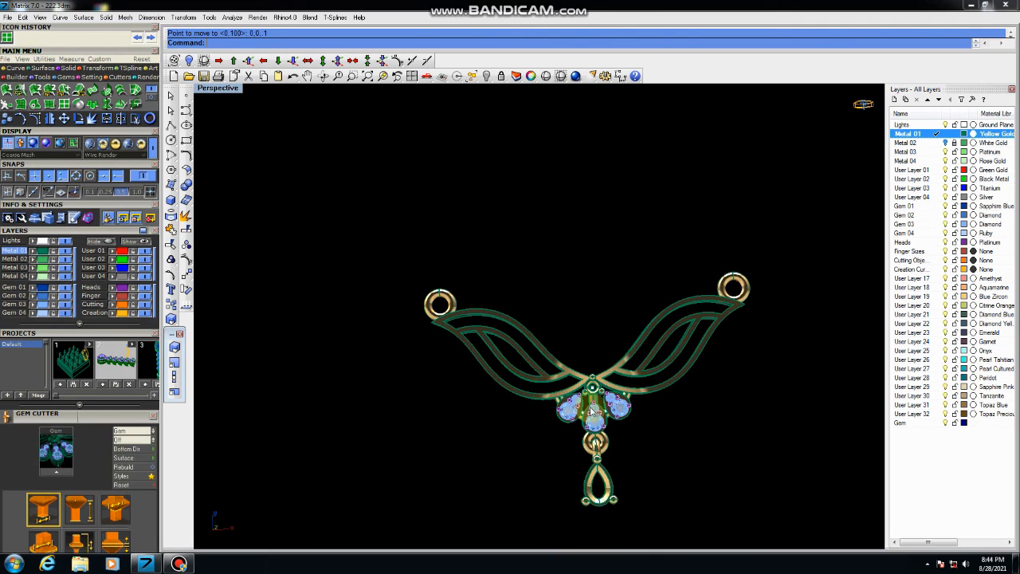
pyautogui.scroll(8, 590, 405)
pyautogui.scroll(-2, 420, 255)
pyautogui.scroll(-4, 418, 251)
pyautogui.moveTo(592, 356); pyautogui.dragTo(307, 189, button='right')
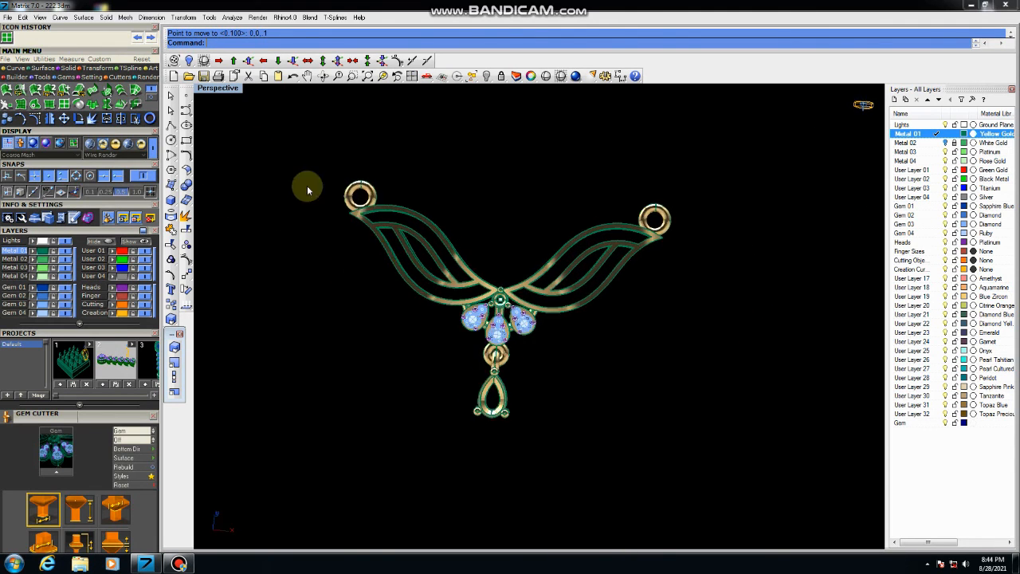
pyautogui.click(141, 146)
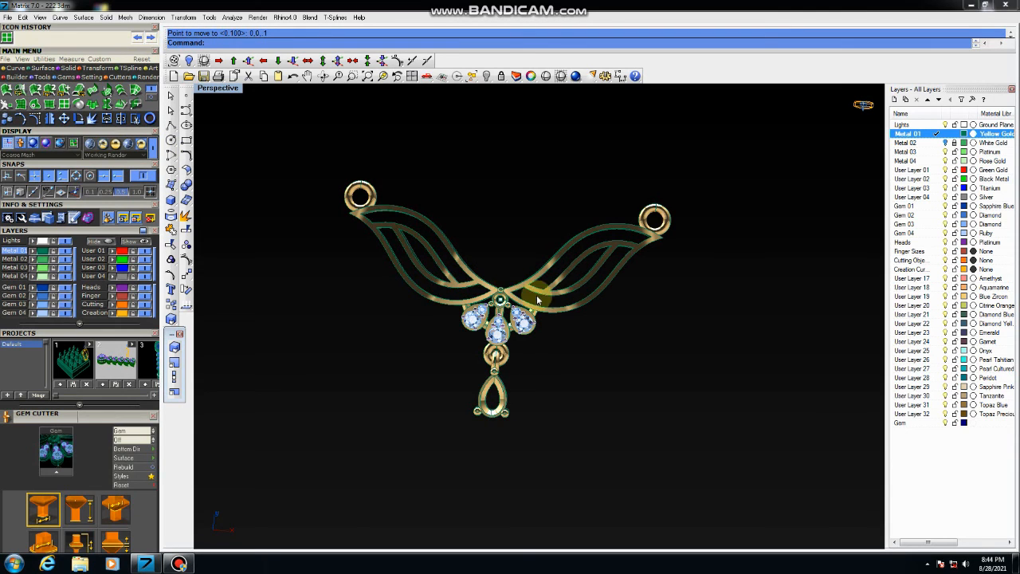